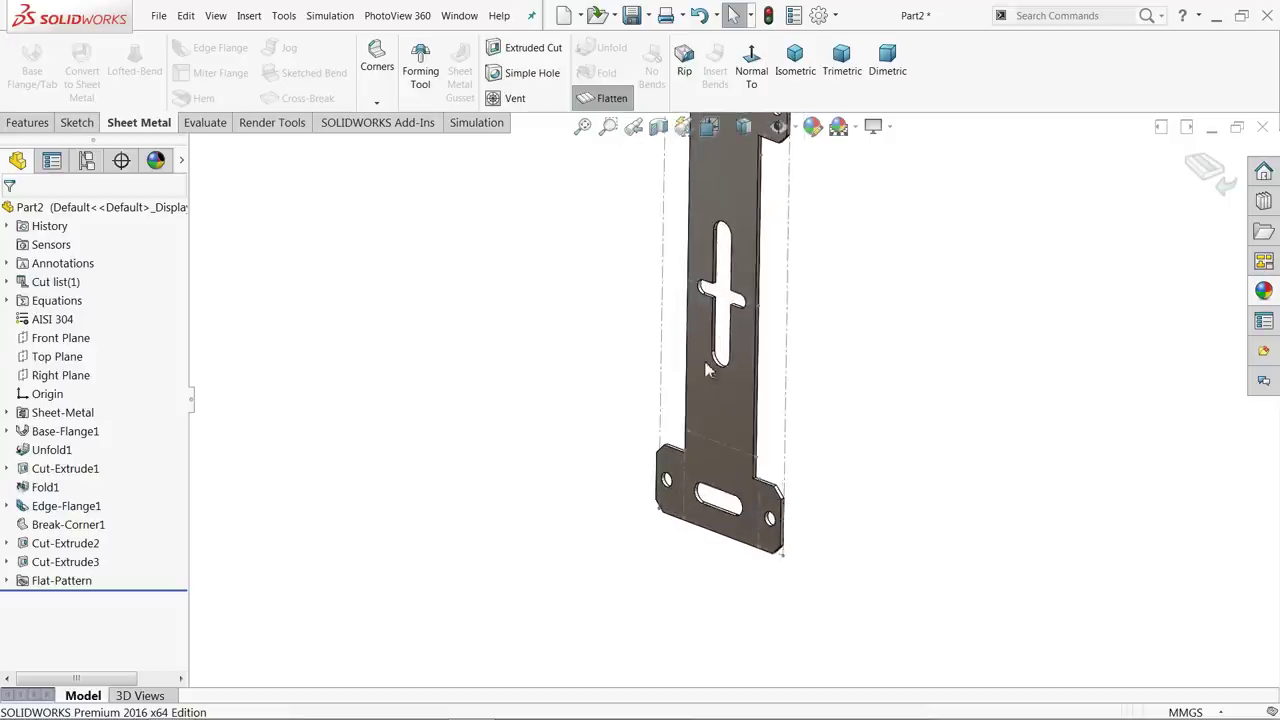
- Fold the flat pattern back into the bent clamp and view it in isometric
{"action": "mouse_move", "coordinate": [643, 457]}
{"action": "middle_mouse_down"}
{"action": "mouse_move", "coordinate": [697, 197]}
{"action": "mouse_move", "coordinate": [848, 349]}
{"action": "middle_mouse_up"}
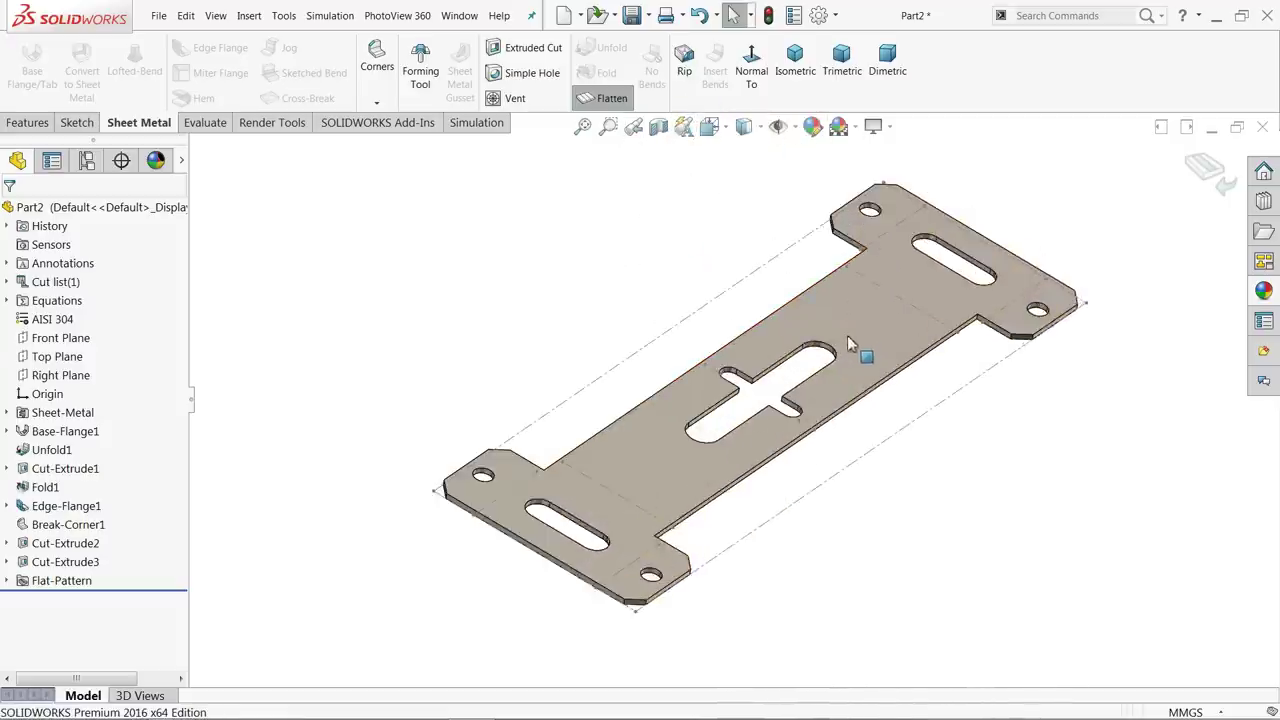
{"action": "scroll", "coordinate": [848, 349], "scroll_direction": "down", "scroll_amount": 2}
{"action": "left_click", "coordinate": [826, 320]}
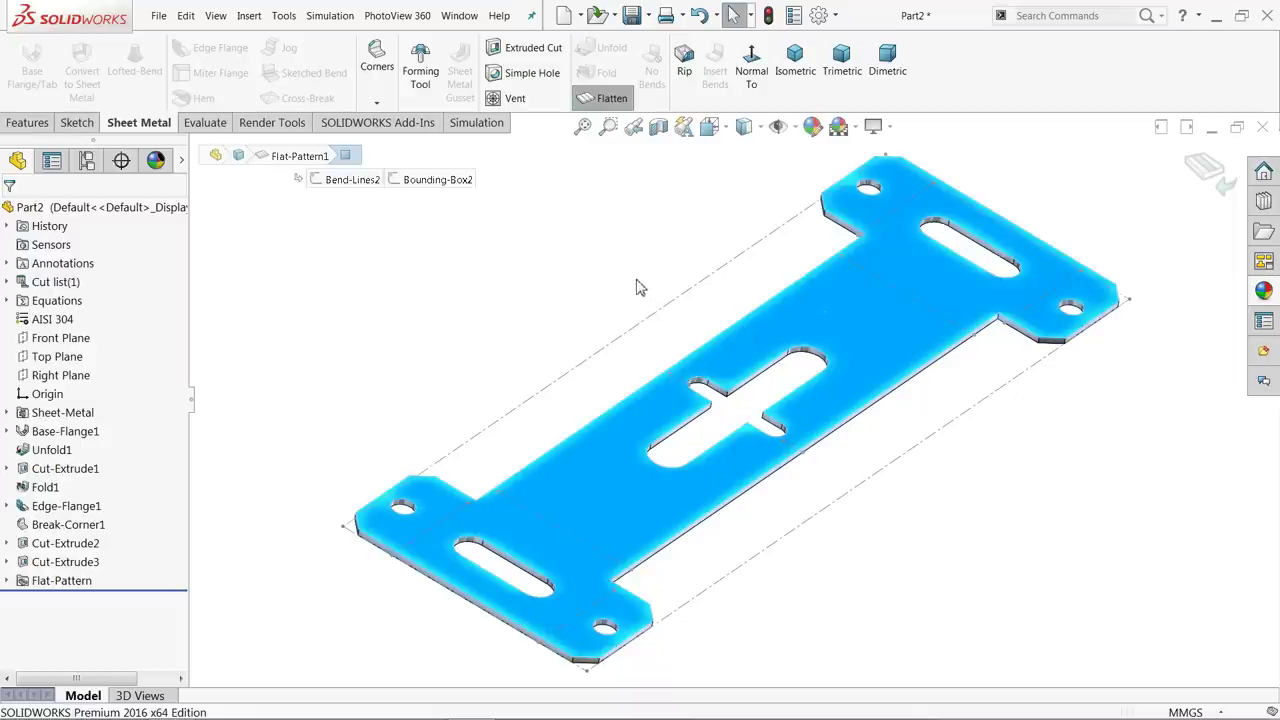
{"action": "left_click", "coordinate": [1205, 172]}
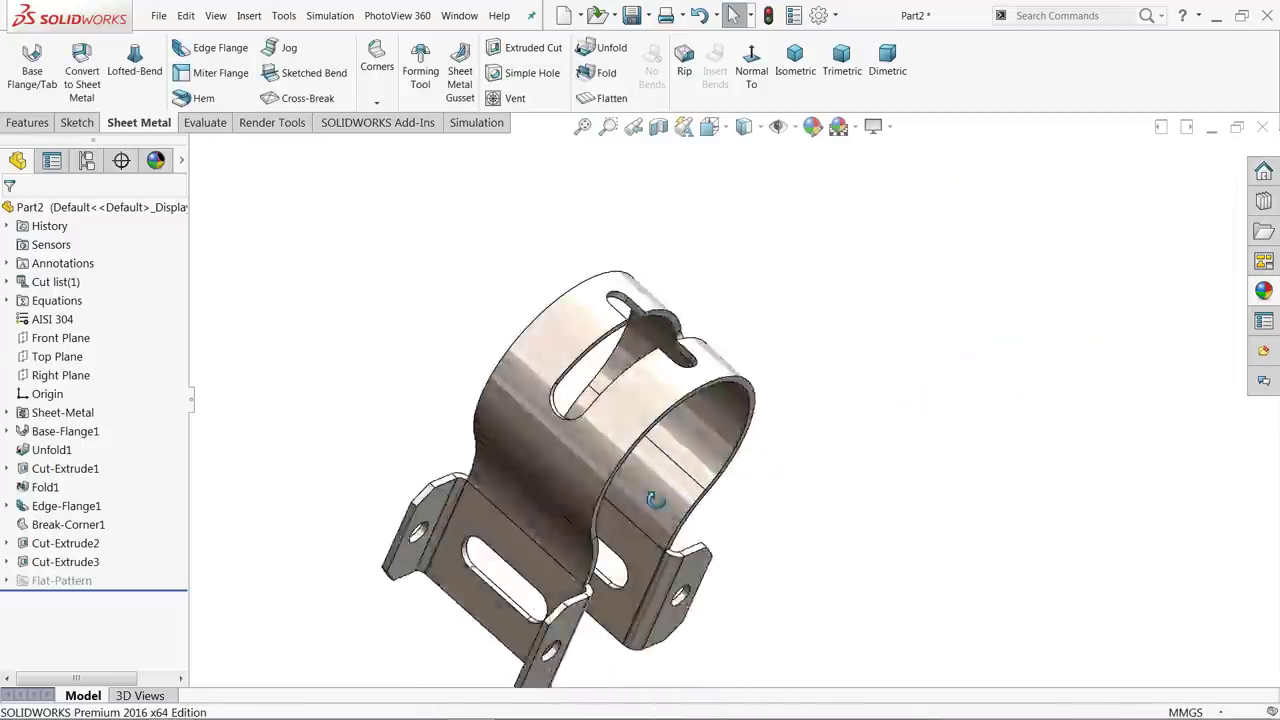
{"action": "left_click", "coordinate": [795, 57]}
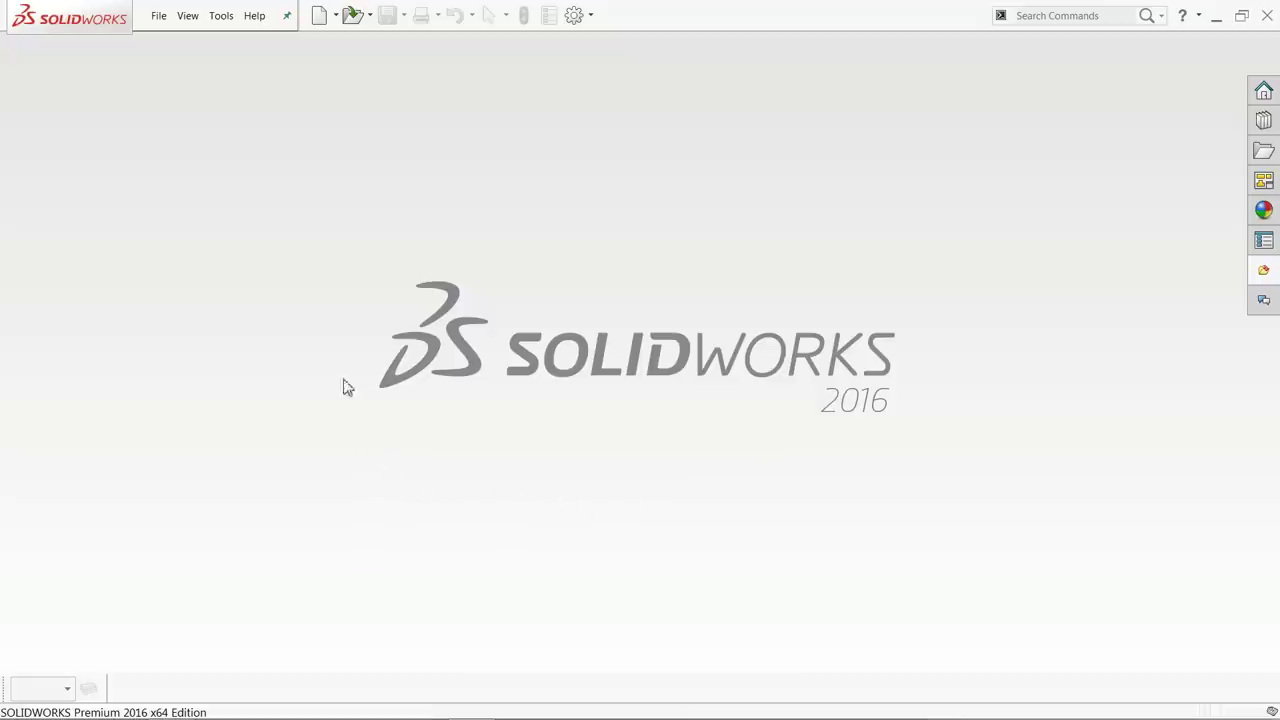
- Create a new part document with a Plain White background scene
{"action": "left_click", "coordinate": [159, 20]}
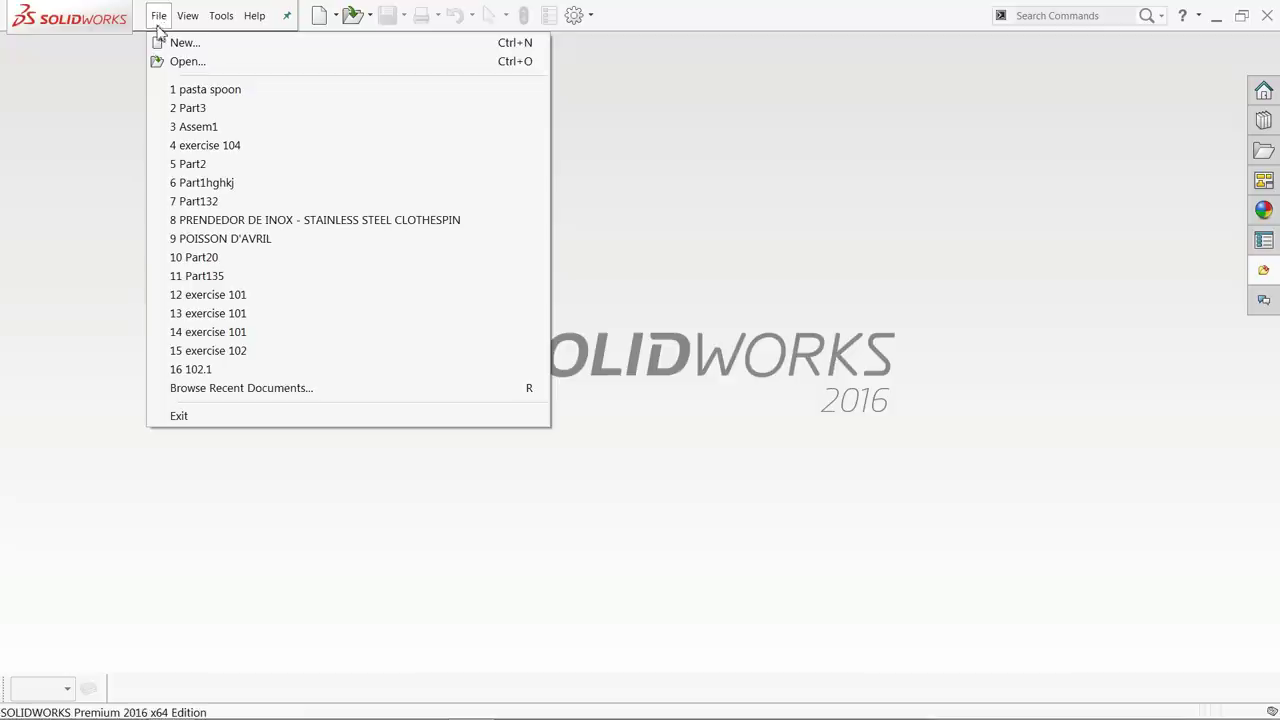
{"action": "left_click", "coordinate": [186, 44]}
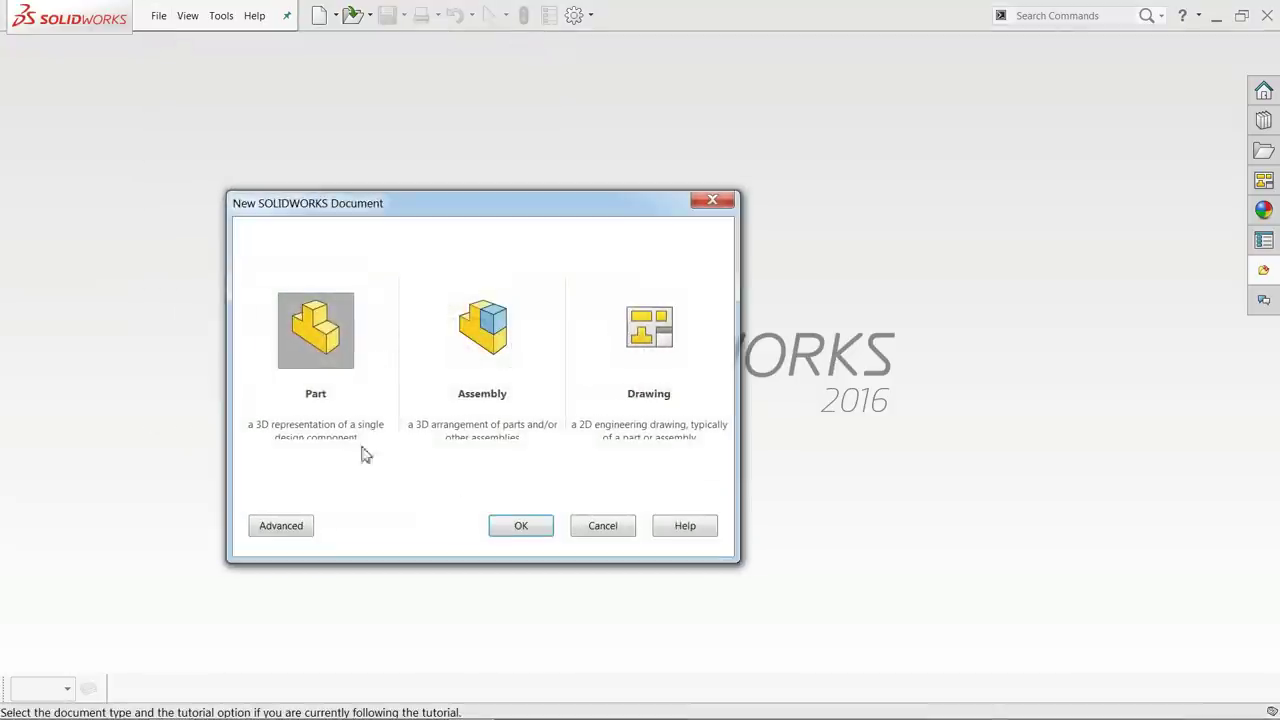
{"action": "left_click", "coordinate": [510, 533]}
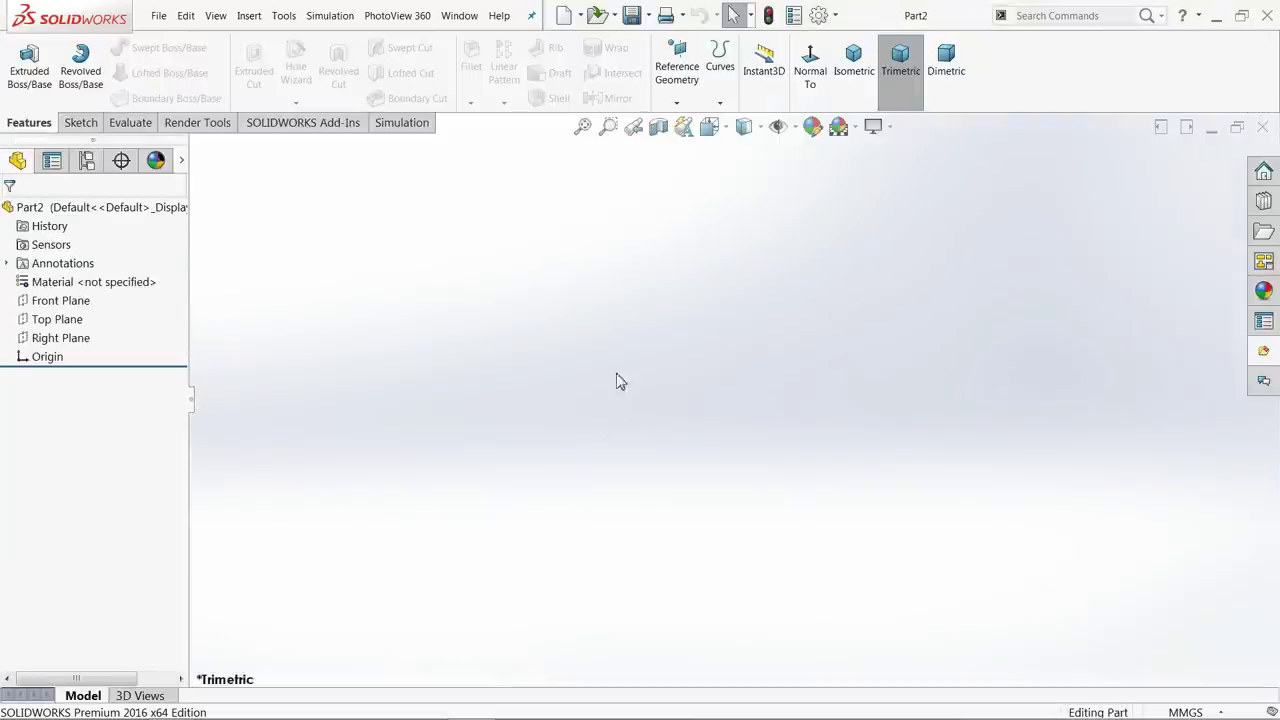
{"action": "left_click", "coordinate": [857, 128]}
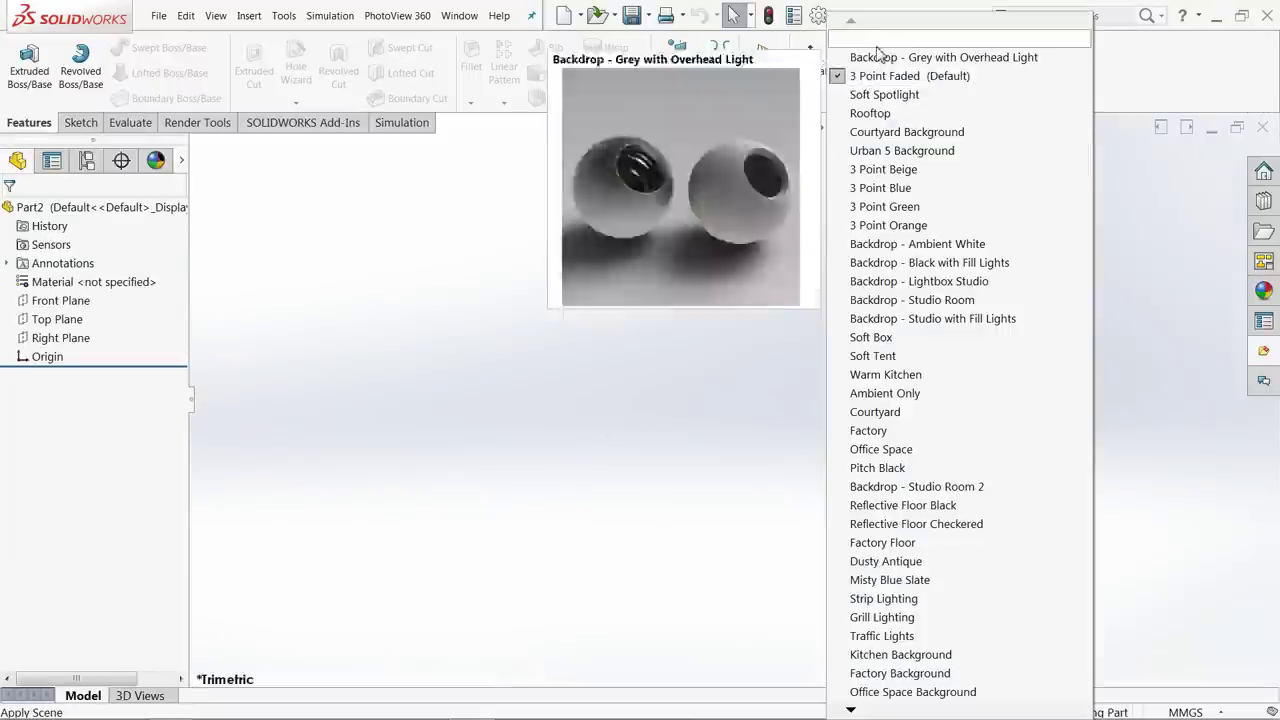
{"action": "left_click", "coordinate": [885, 48]}
{"action": "left_click", "coordinate": [875, 126]}
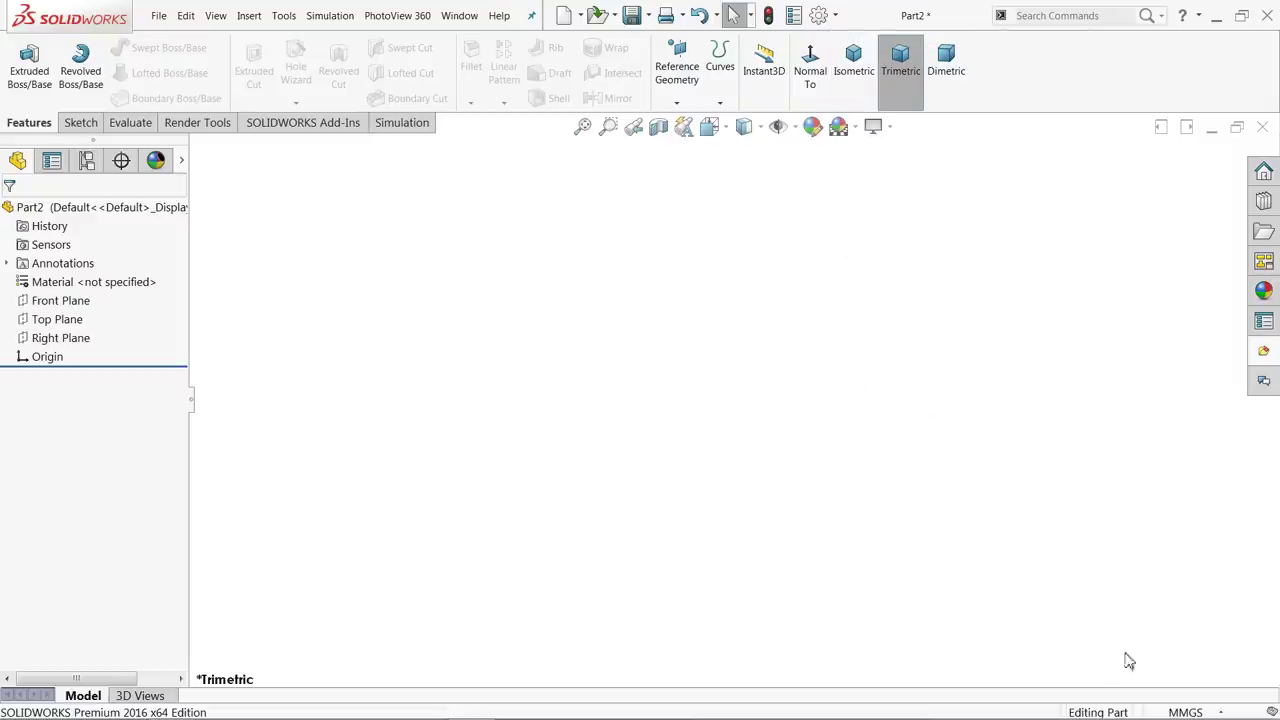
- Keep MMGS units and enable the Sheet Metal CommandManager tab
{"action": "left_click", "coordinate": [1171, 712]}
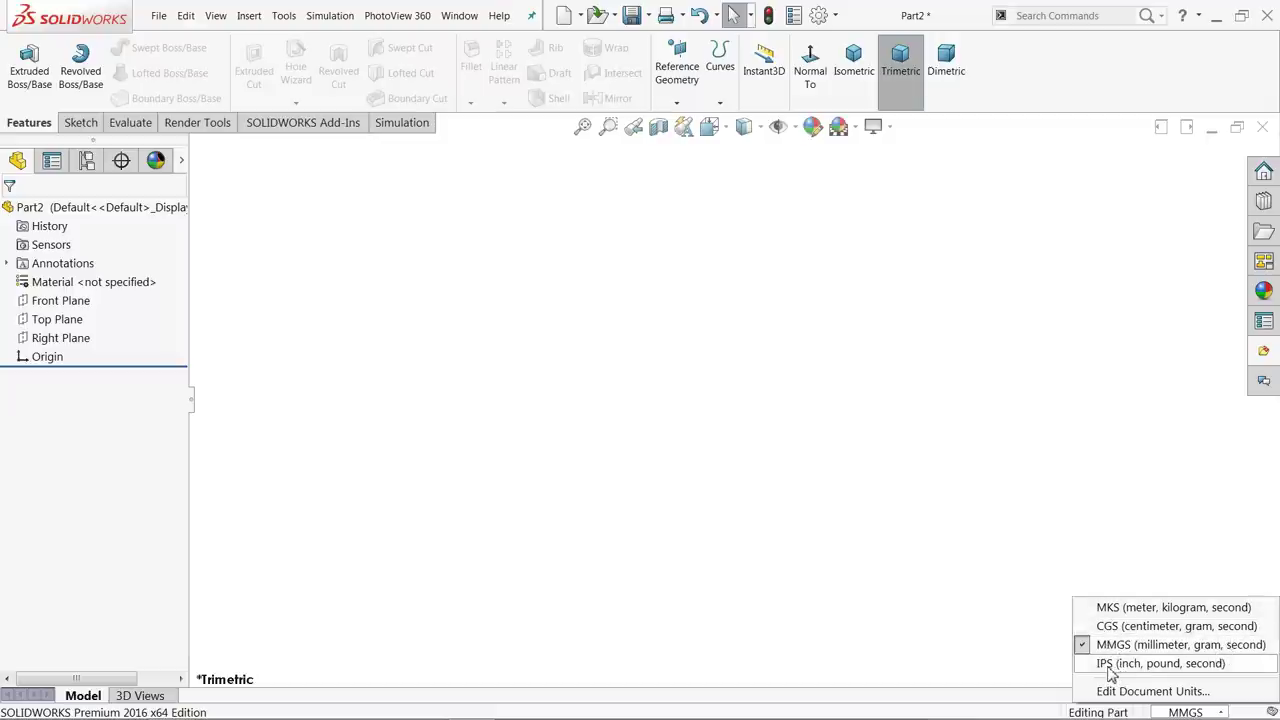
{"action": "left_click", "coordinate": [980, 533]}
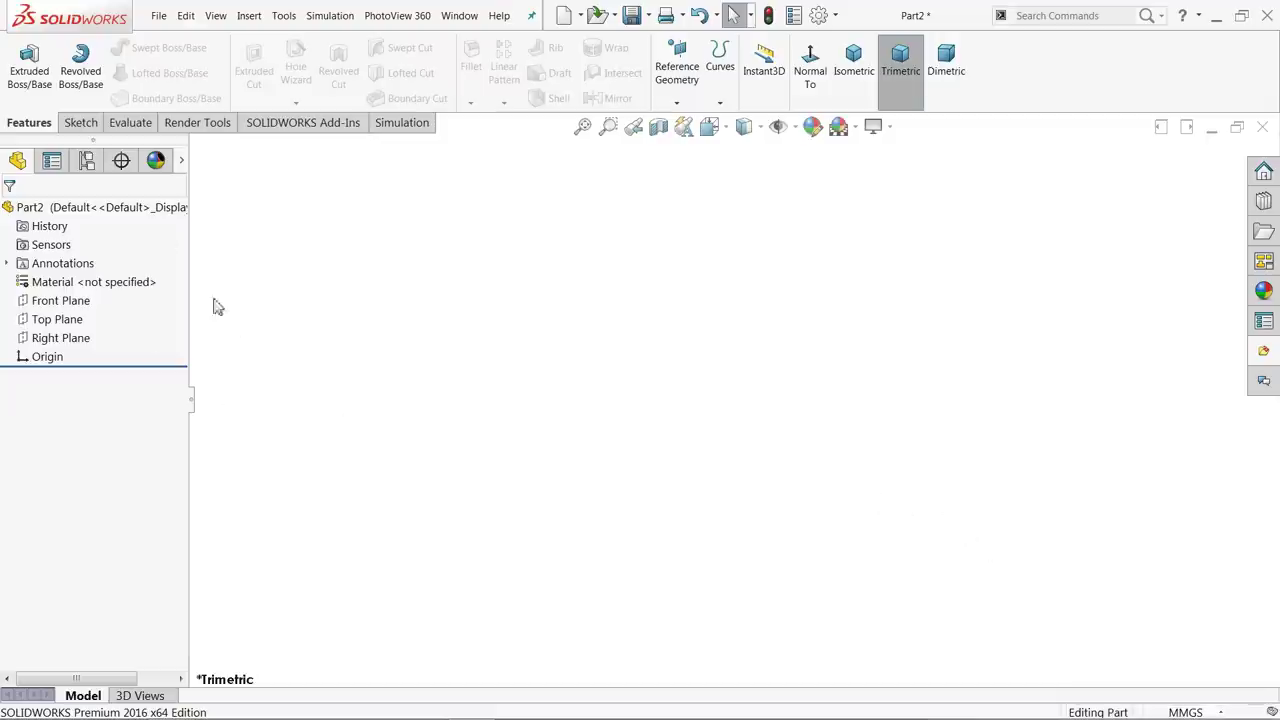
{"action": "right_click", "coordinate": [127, 118]}
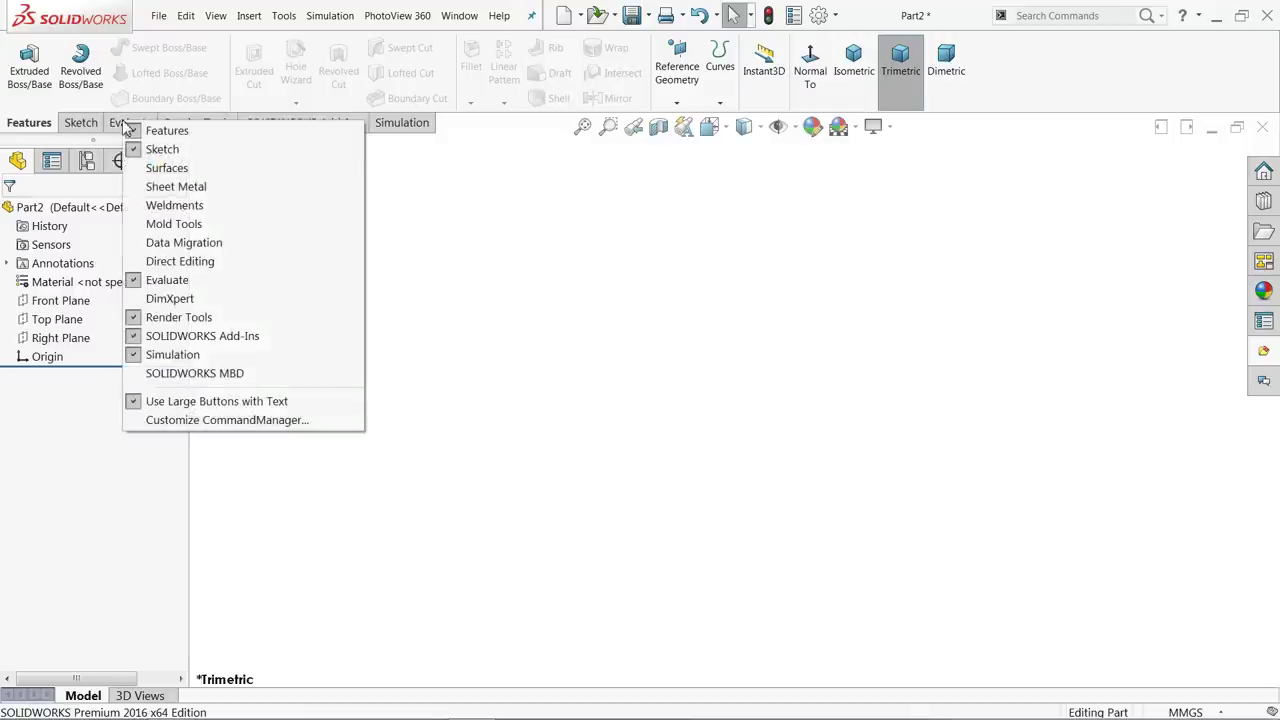
{"action": "left_click", "coordinate": [176, 187]}
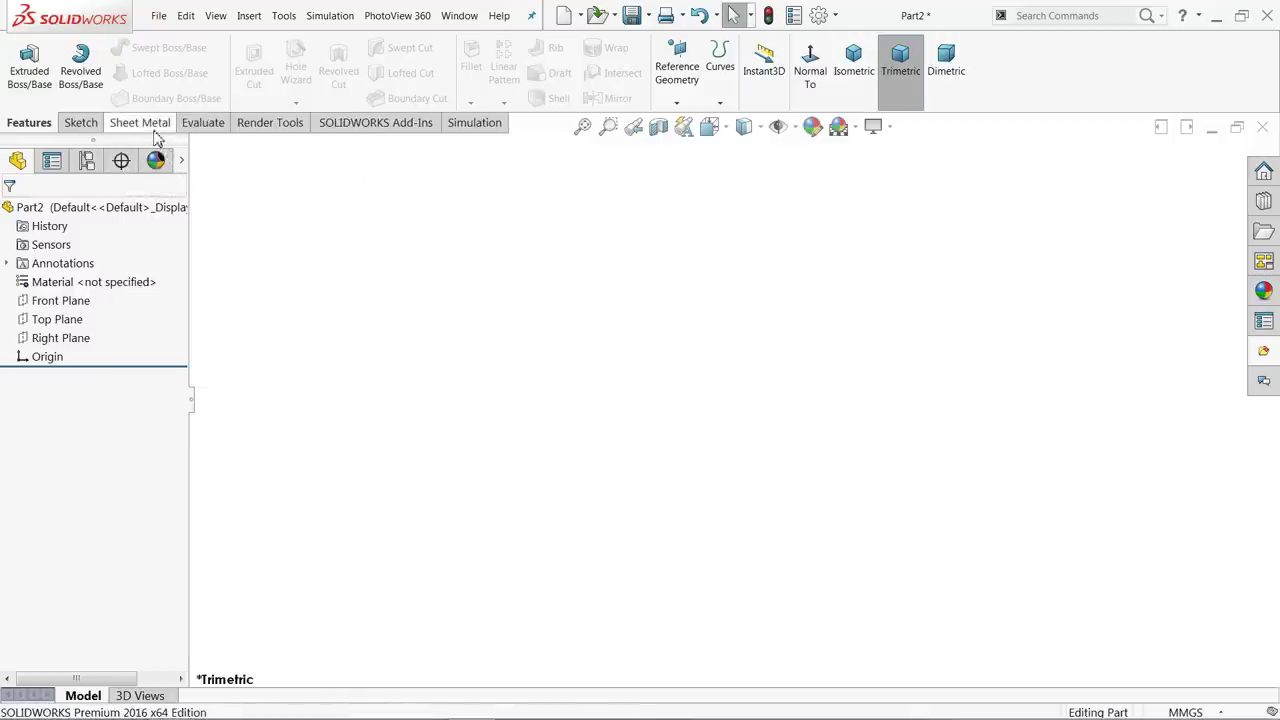
- Start a sketch on the Right Plane
{"action": "left_click", "coordinate": [155, 125]}
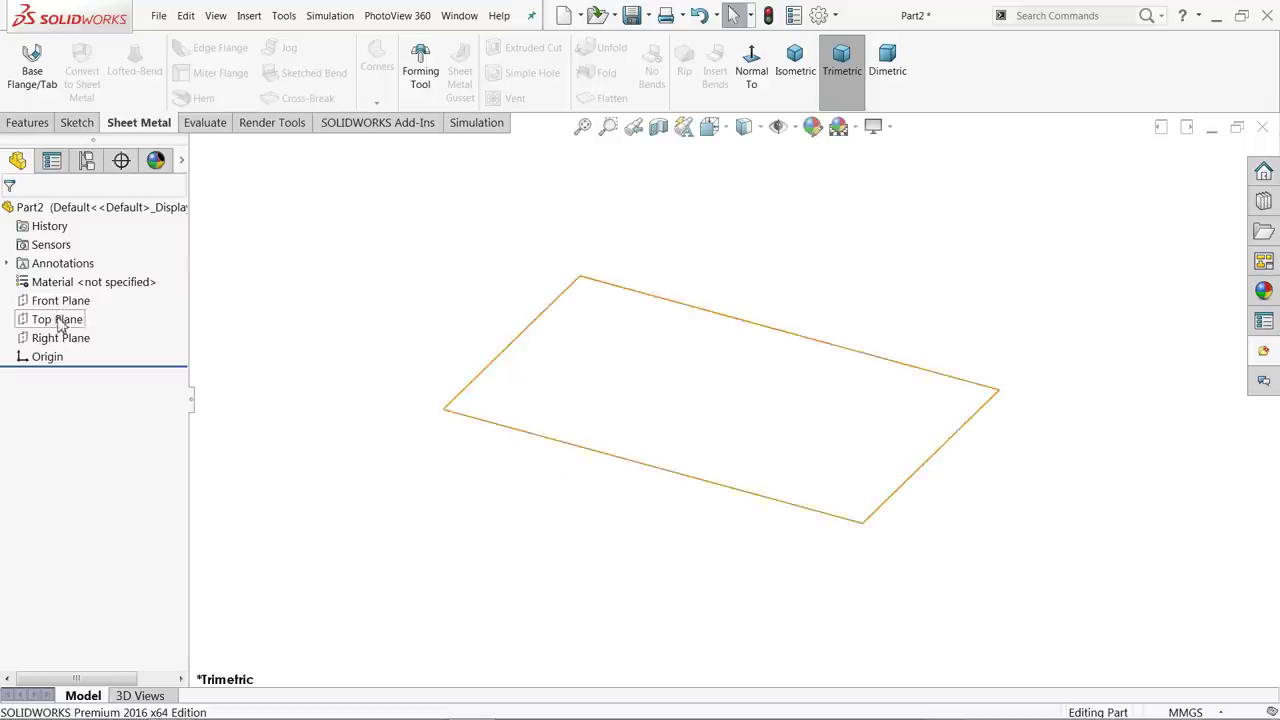
{"action": "left_click", "coordinate": [58, 340]}
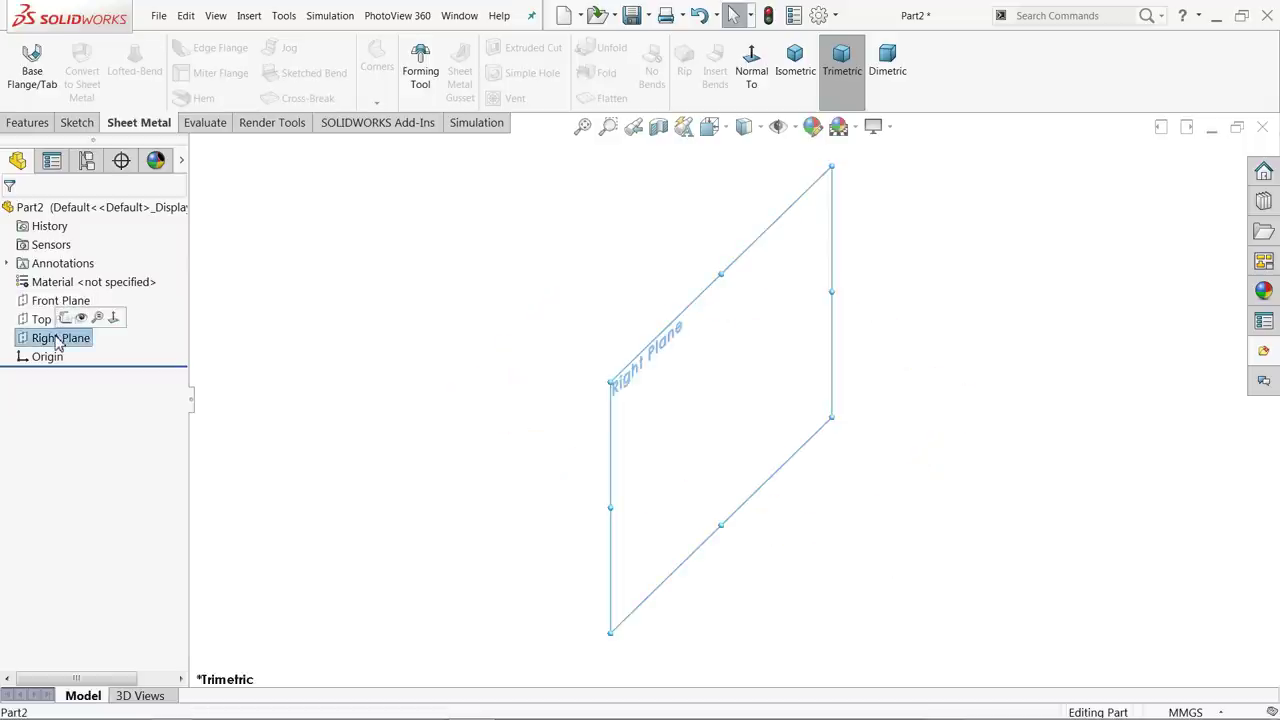
{"action": "left_click", "coordinate": [65, 317]}
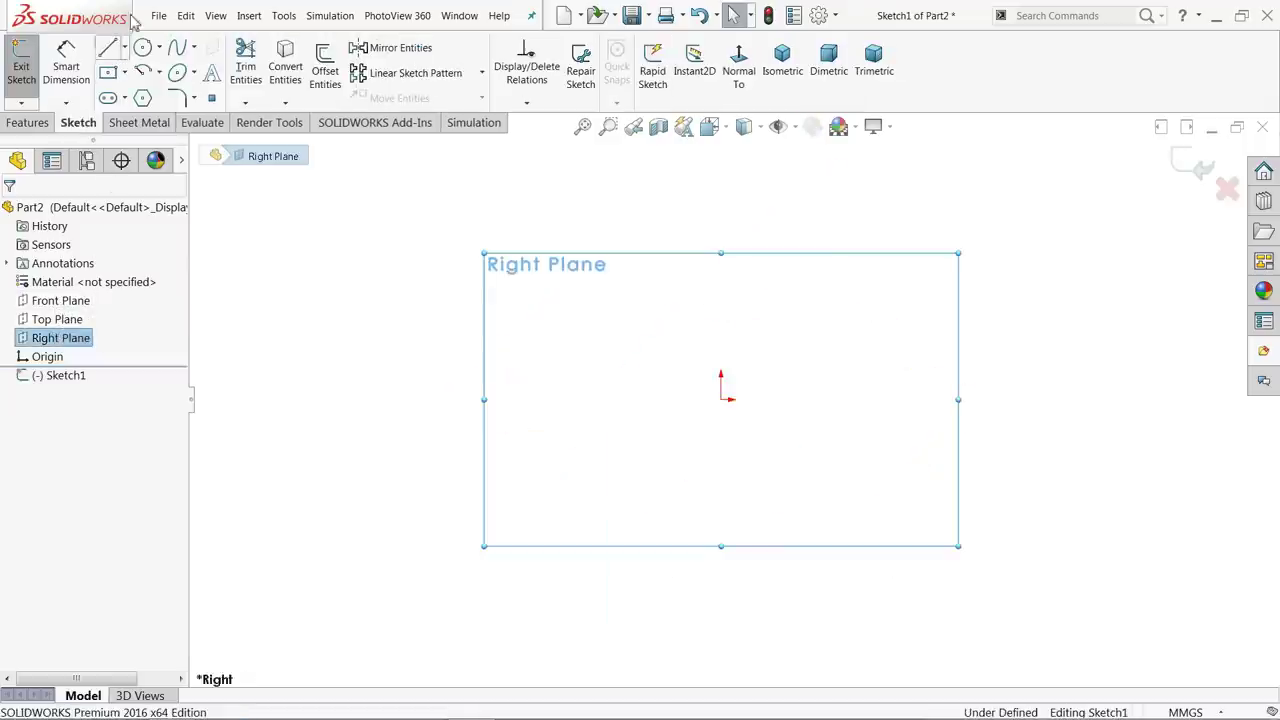
- Draw a centrepoint arc centred on the origin, running from lower left to right
{"action": "left_click", "coordinate": [159, 81]}
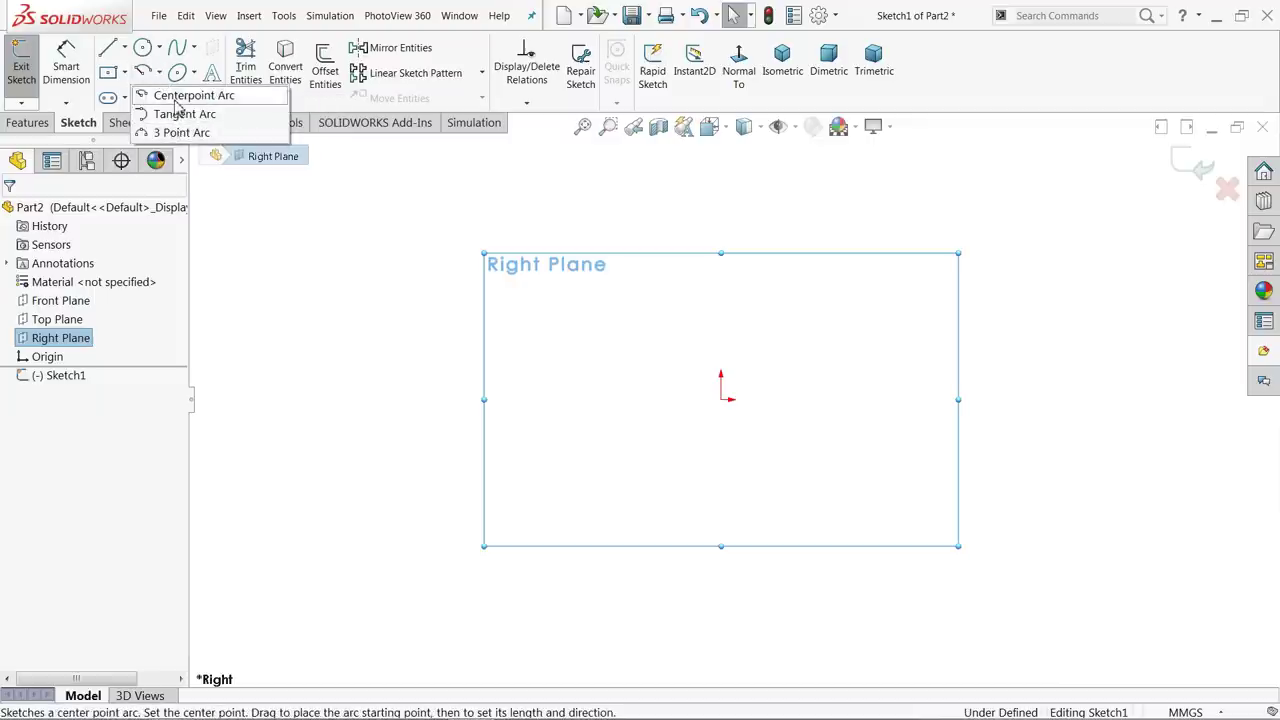
{"action": "left_click", "coordinate": [175, 97]}
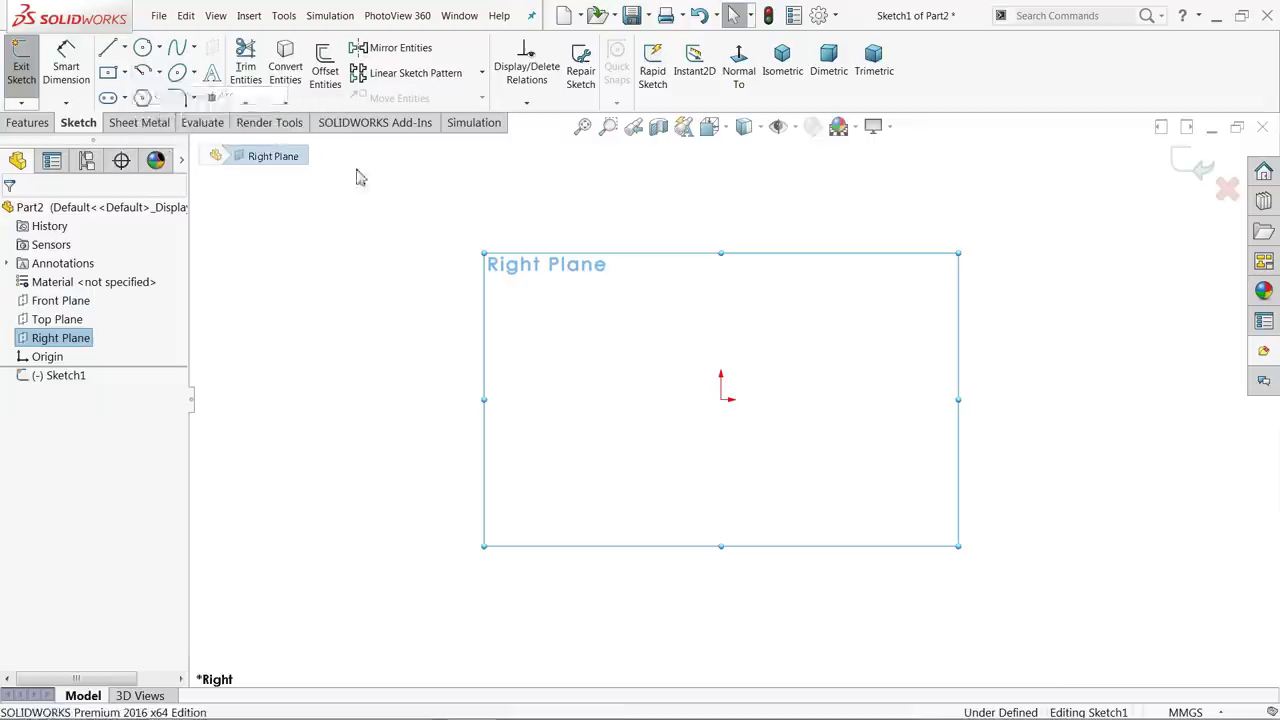
{"action": "left_click", "coordinate": [721, 400]}
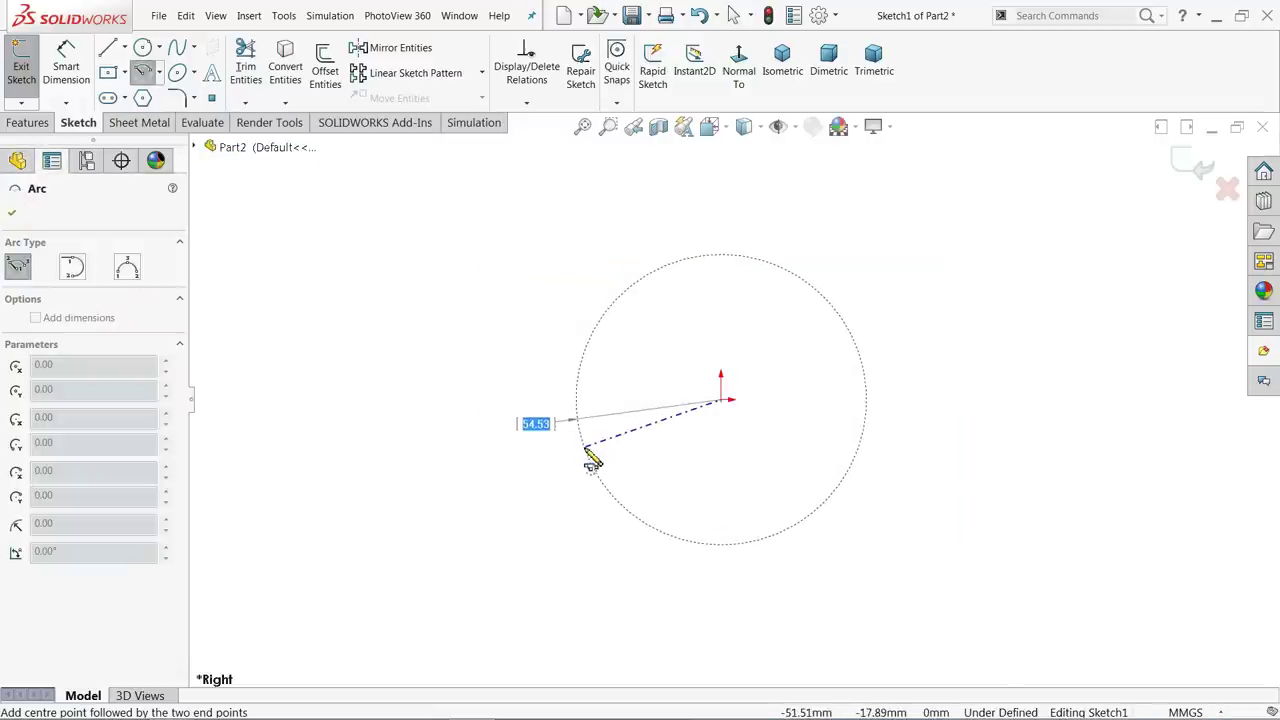
{"action": "left_click", "coordinate": [585, 447]}
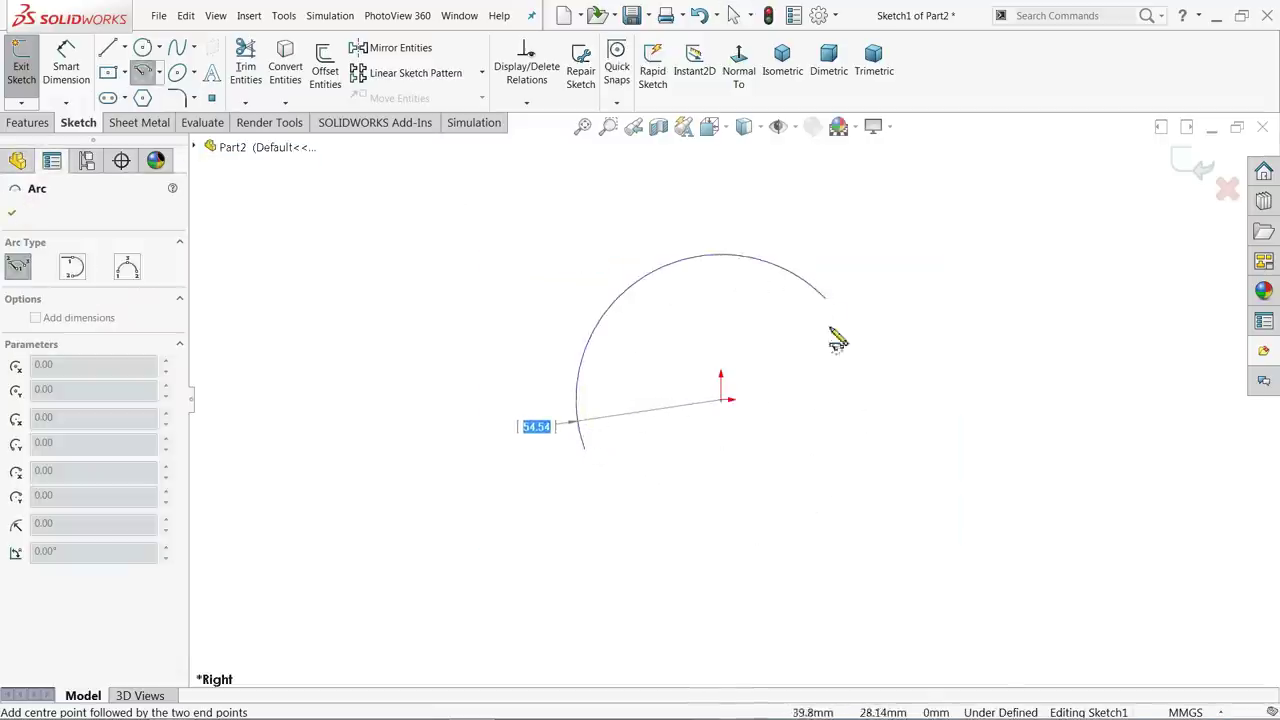
{"action": "left_click", "coordinate": [860, 462]}
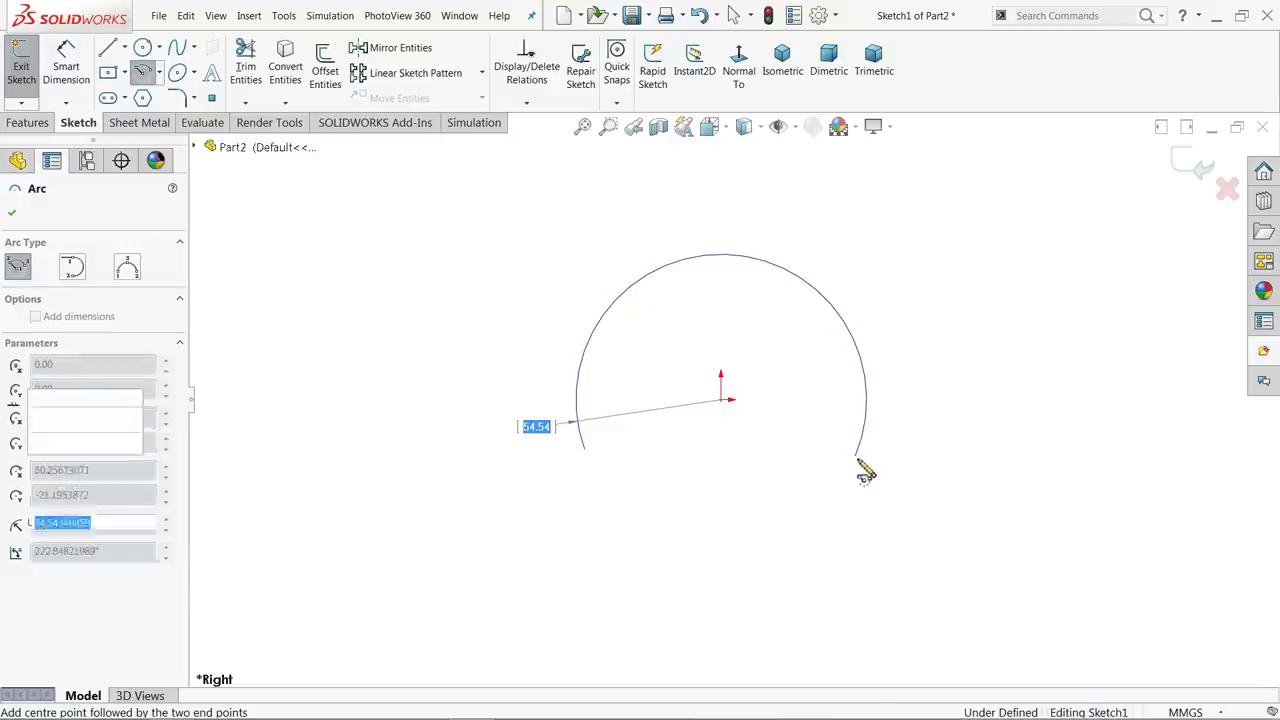
{"action": "right_click", "coordinate": [728, 432]}
{"action": "left_click", "coordinate": [769, 450]}
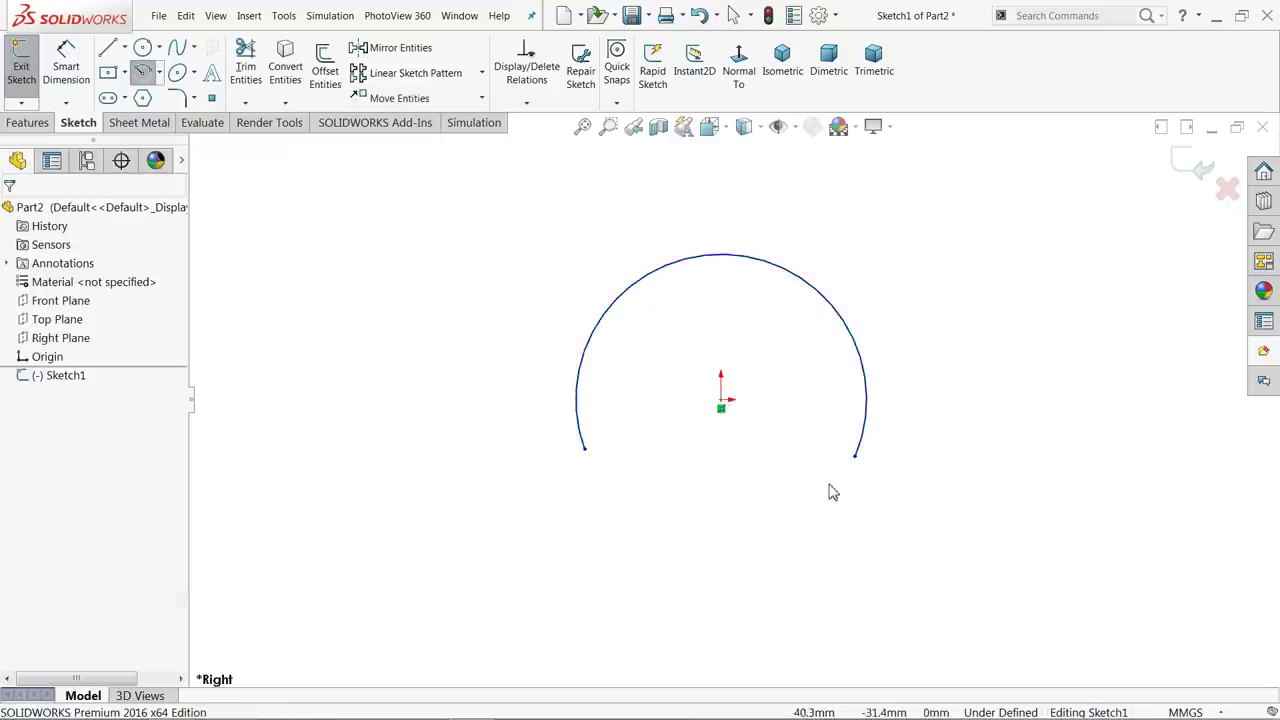
- Add a small three-point reverse arc below the big arc's left end
{"action": "scroll", "coordinate": [822, 487], "scroll_direction": "down", "scroll_amount": 2}
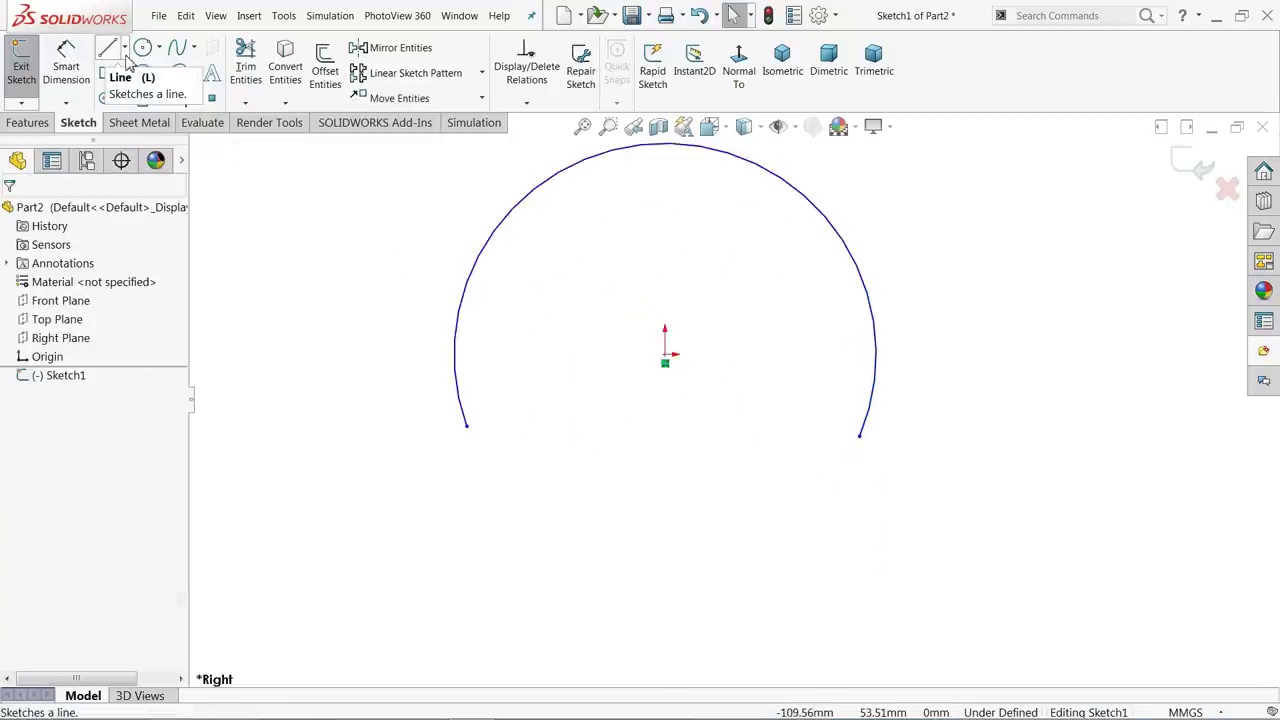
{"action": "left_click", "coordinate": [158, 80]}
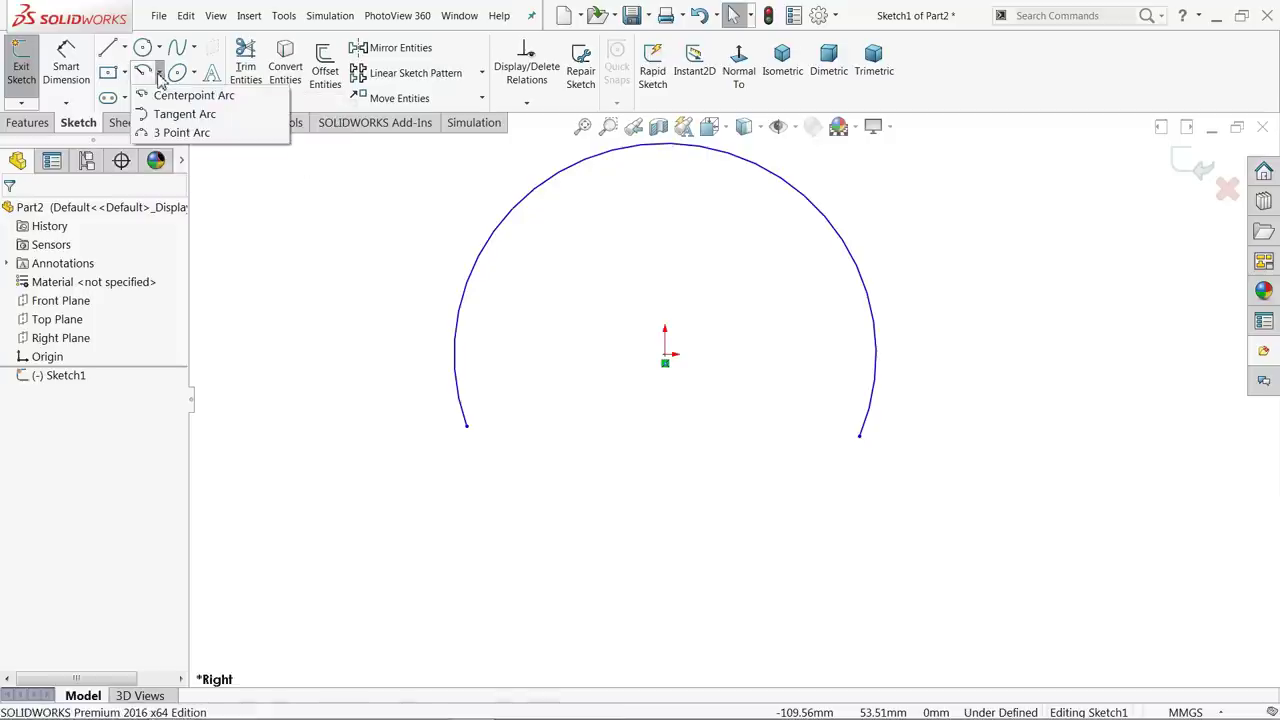
{"action": "left_click", "coordinate": [166, 133]}
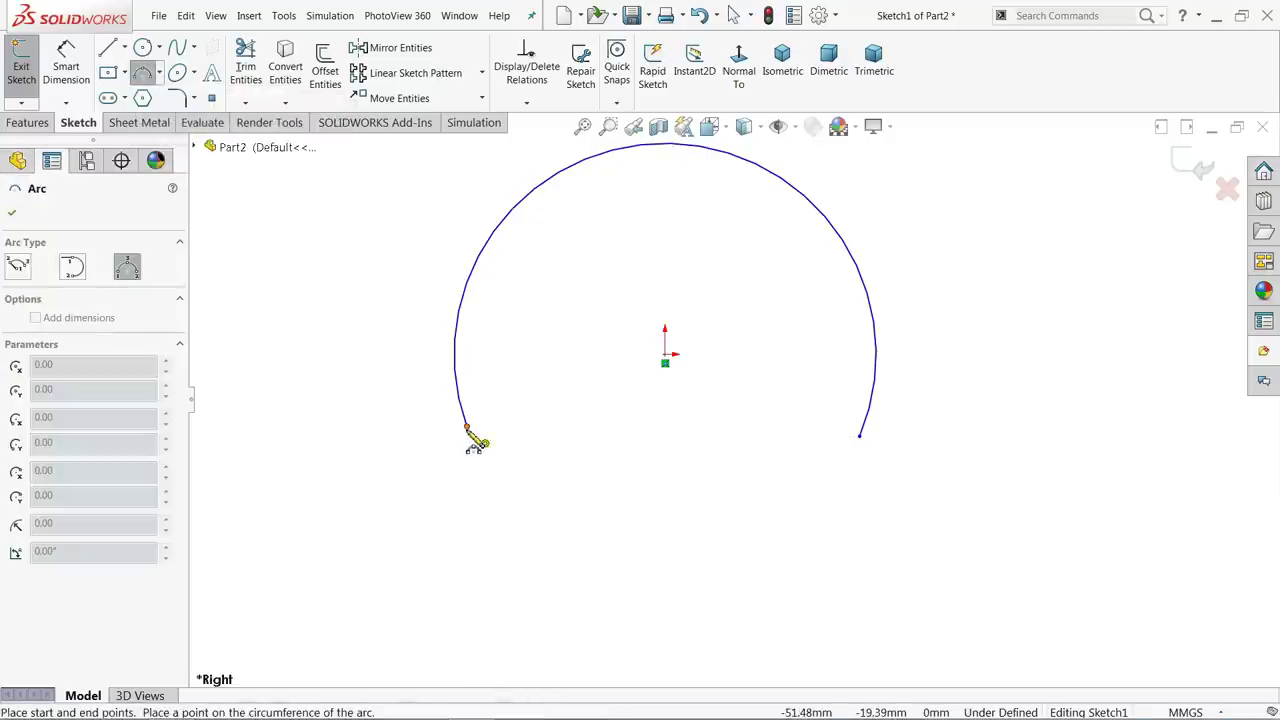
{"action": "left_click", "coordinate": [482, 592]}
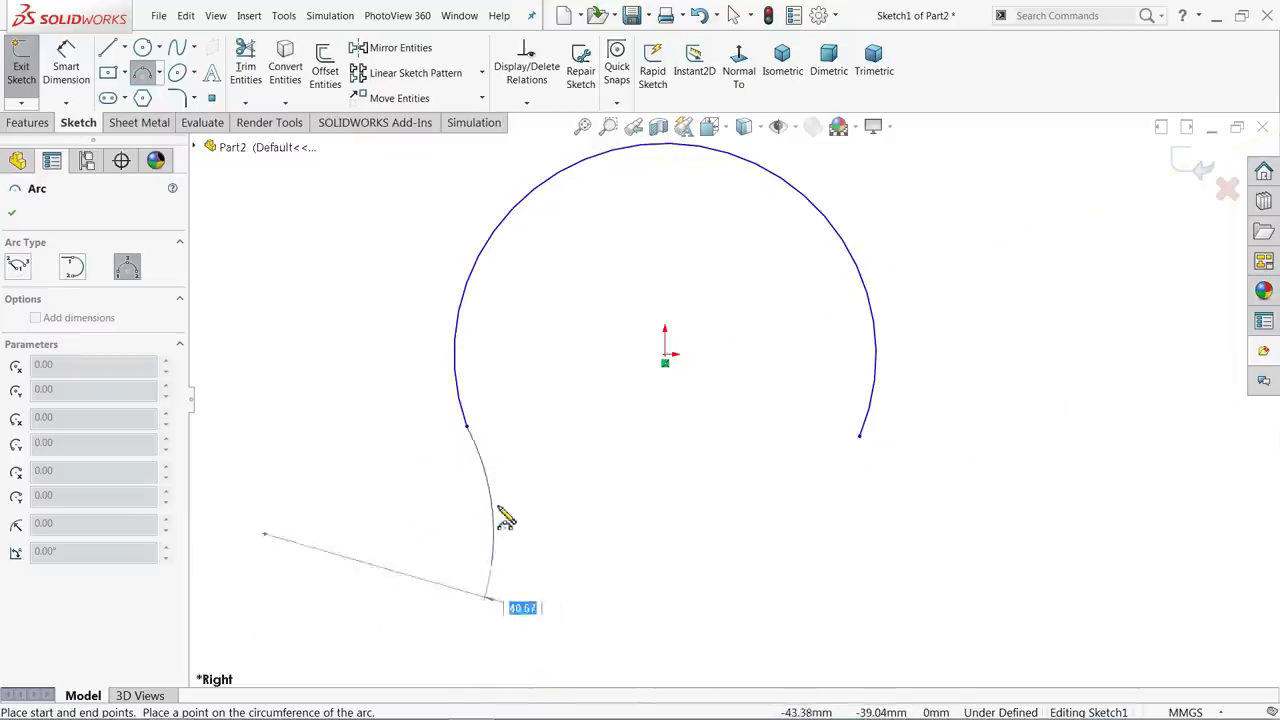
{"action": "left_click", "coordinate": [500, 516]}
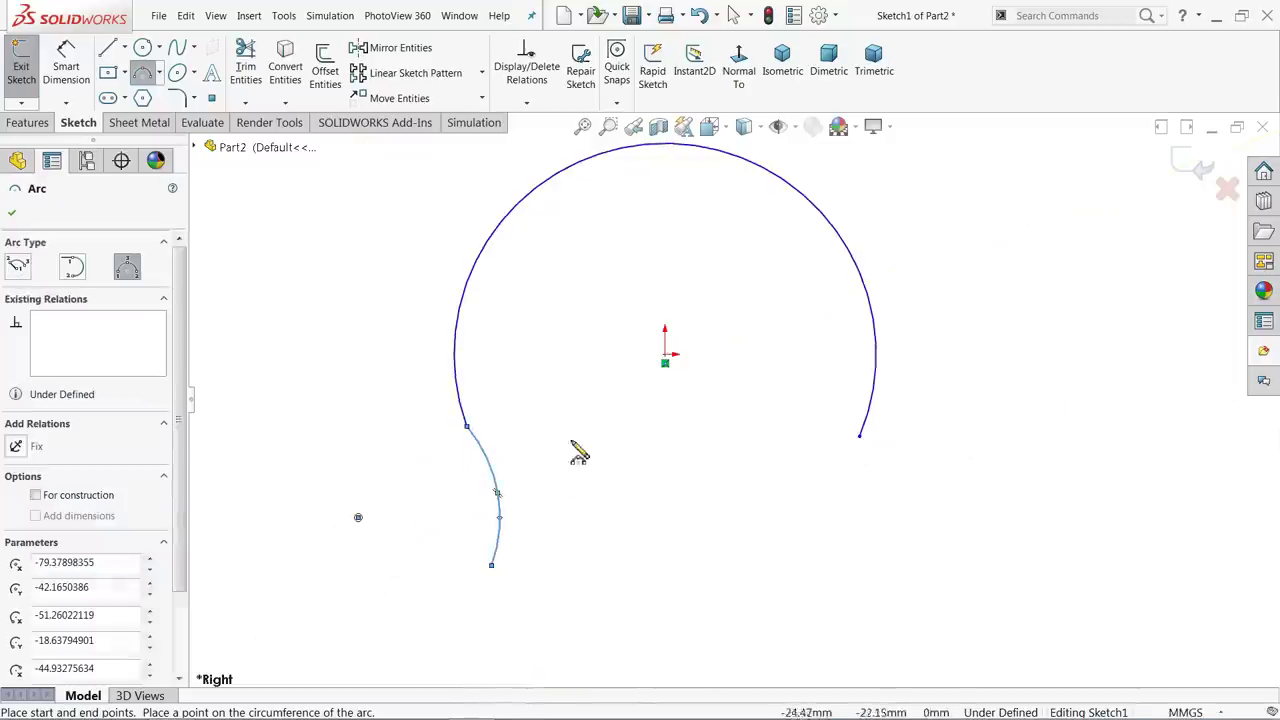
- Draw a vertical left leg from the arc's lower end and a vertical line from the origin
{"action": "left_click", "coordinate": [112, 55]}
{"action": "scroll", "coordinate": [534, 491], "scroll_direction": "up", "scroll_amount": 2}
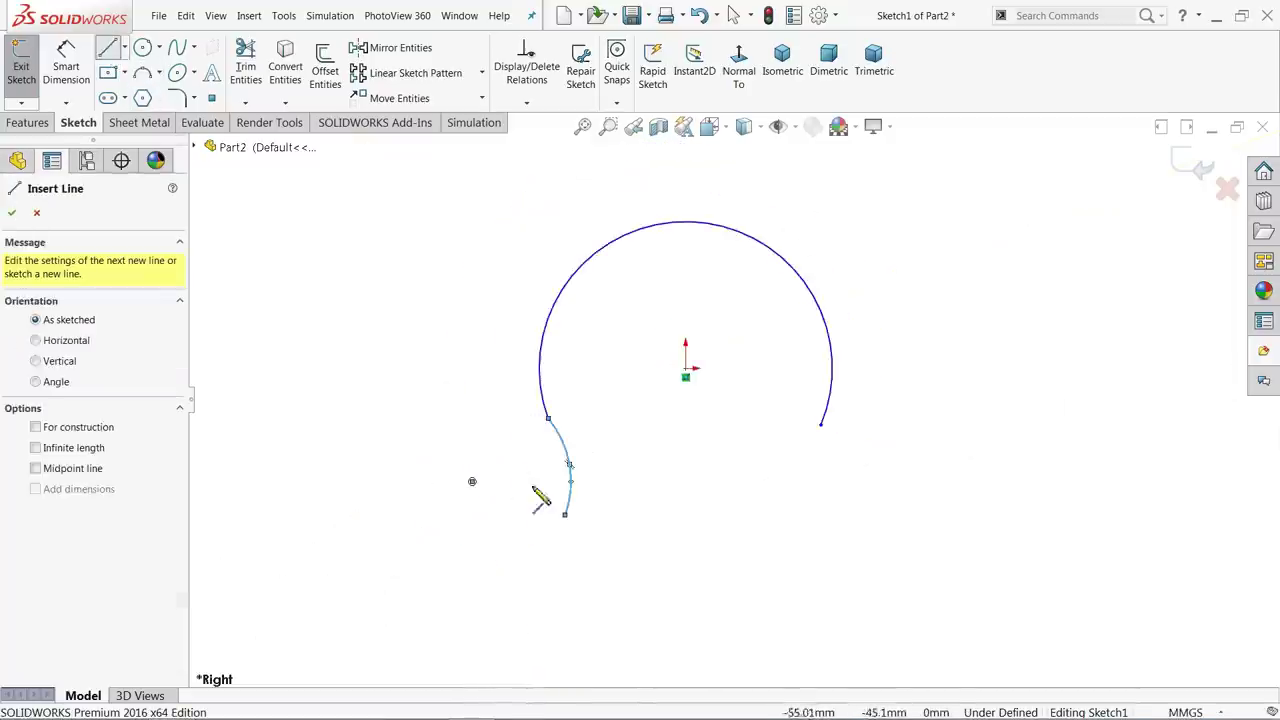
{"action": "scroll", "coordinate": [620, 520], "scroll_direction": "down", "scroll_amount": 3}
{"action": "scroll", "coordinate": [541, 490], "scroll_direction": "up", "scroll_amount": 1}
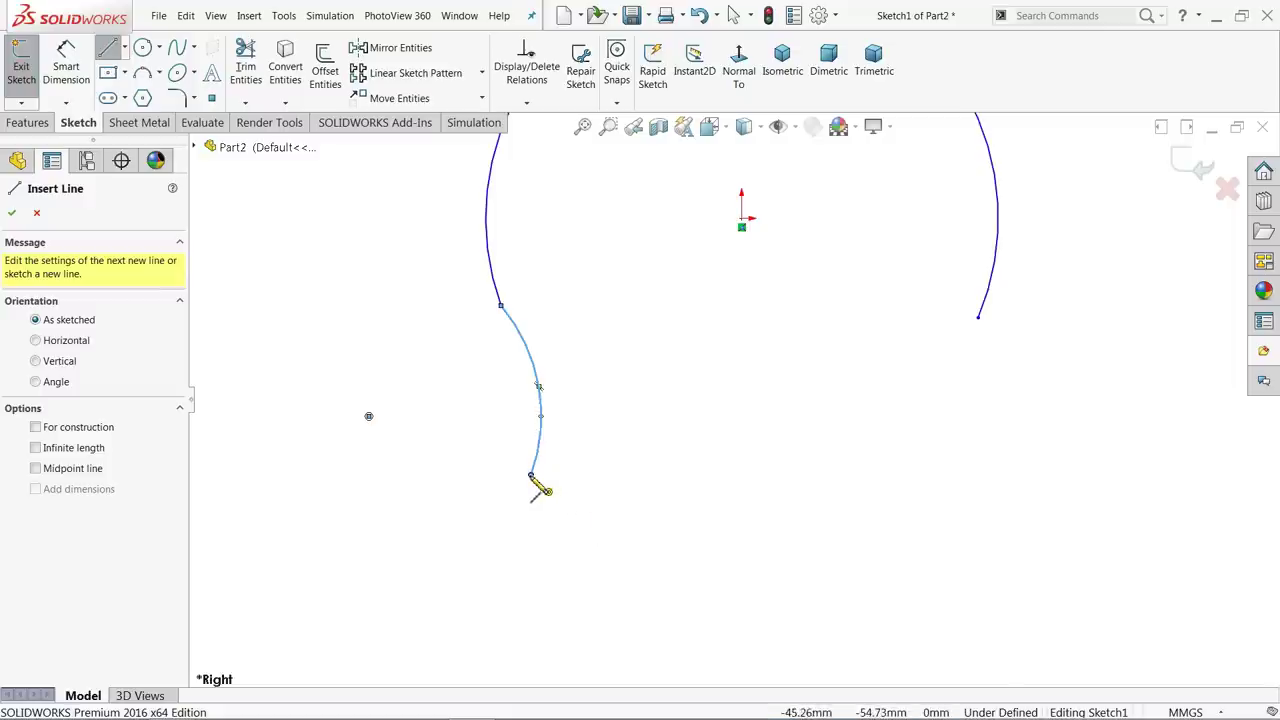
{"action": "left_click", "coordinate": [531, 477]}
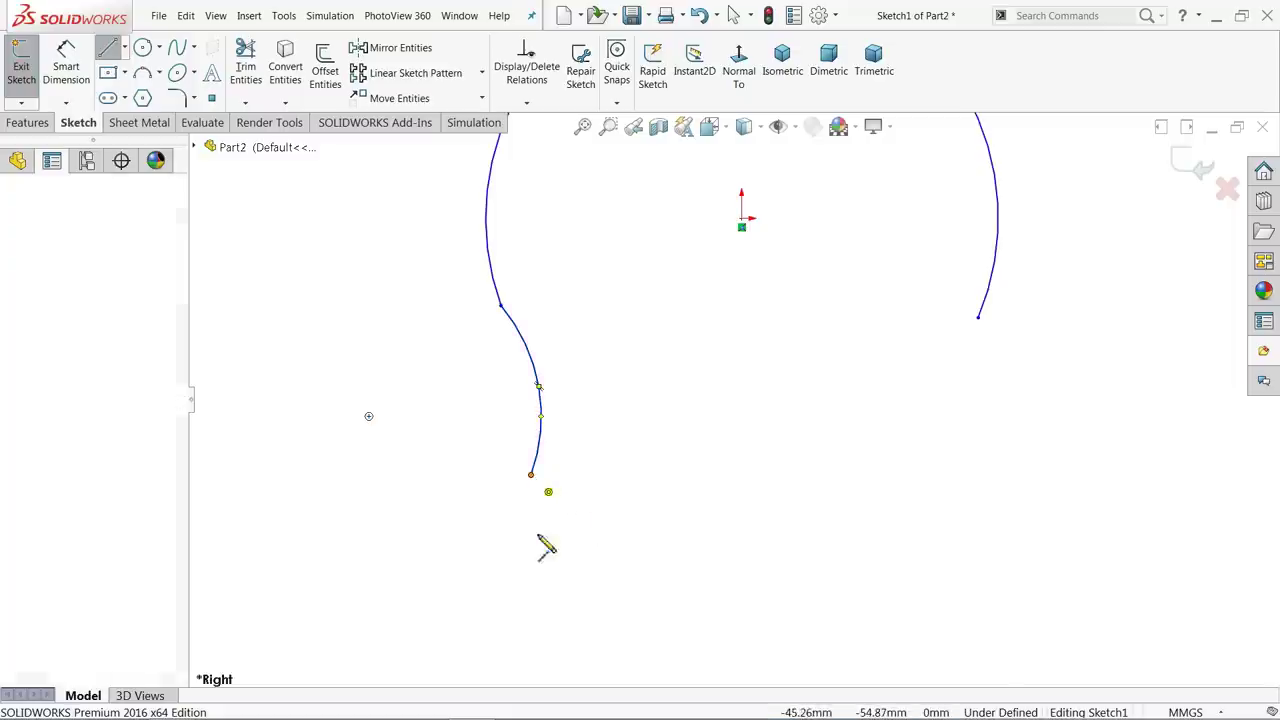
{"action": "left_click", "coordinate": [534, 603]}
{"action": "key", "text": "Escape"}
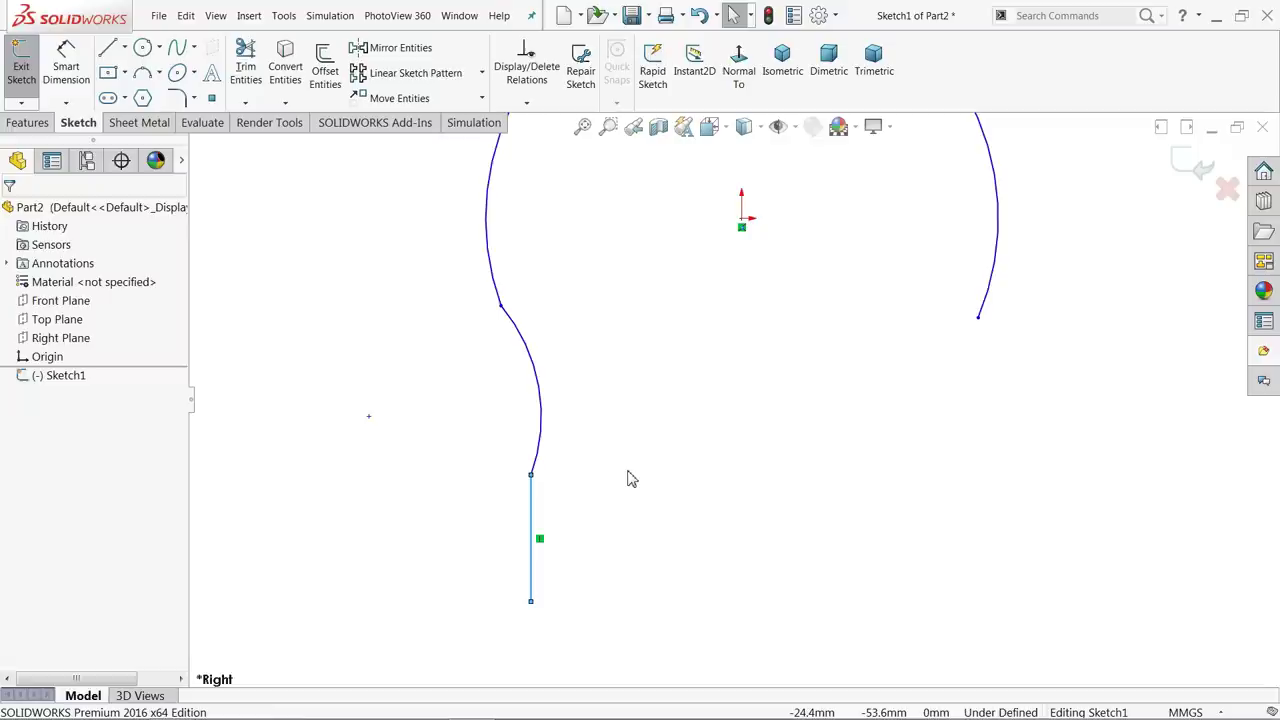
{"action": "key", "text": "l"}
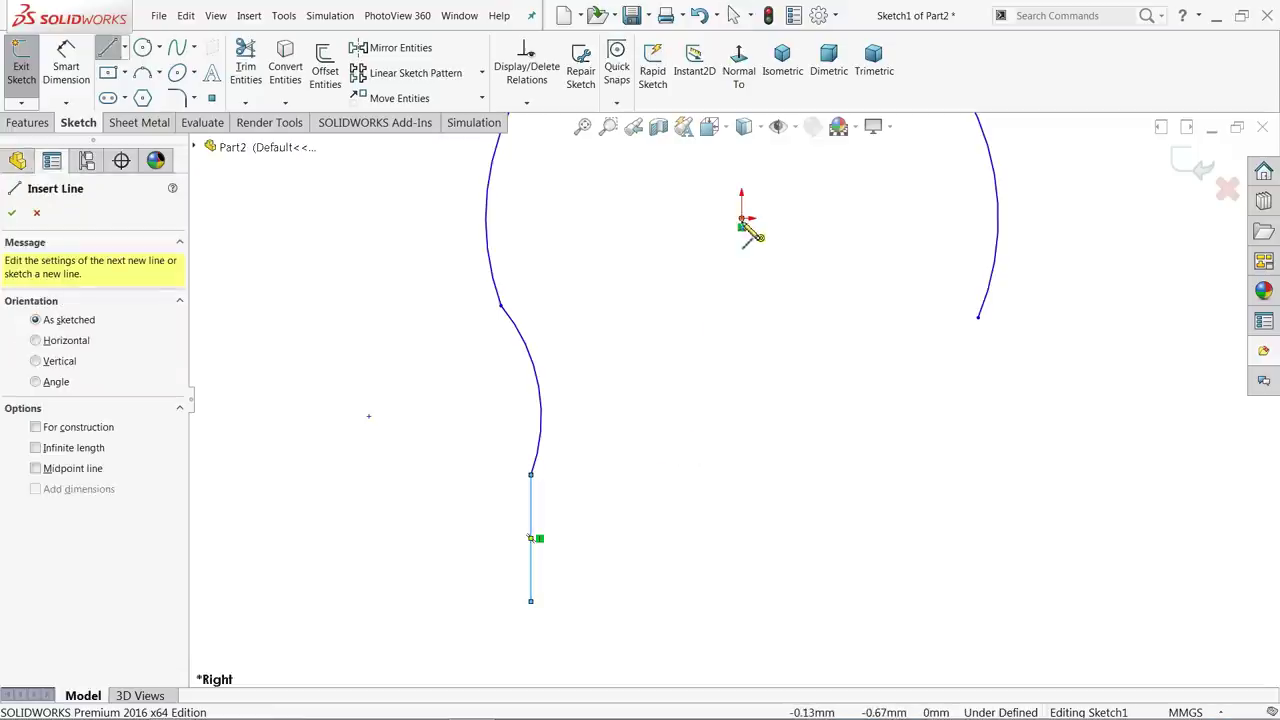
{"action": "left_click", "coordinate": [741, 219]}
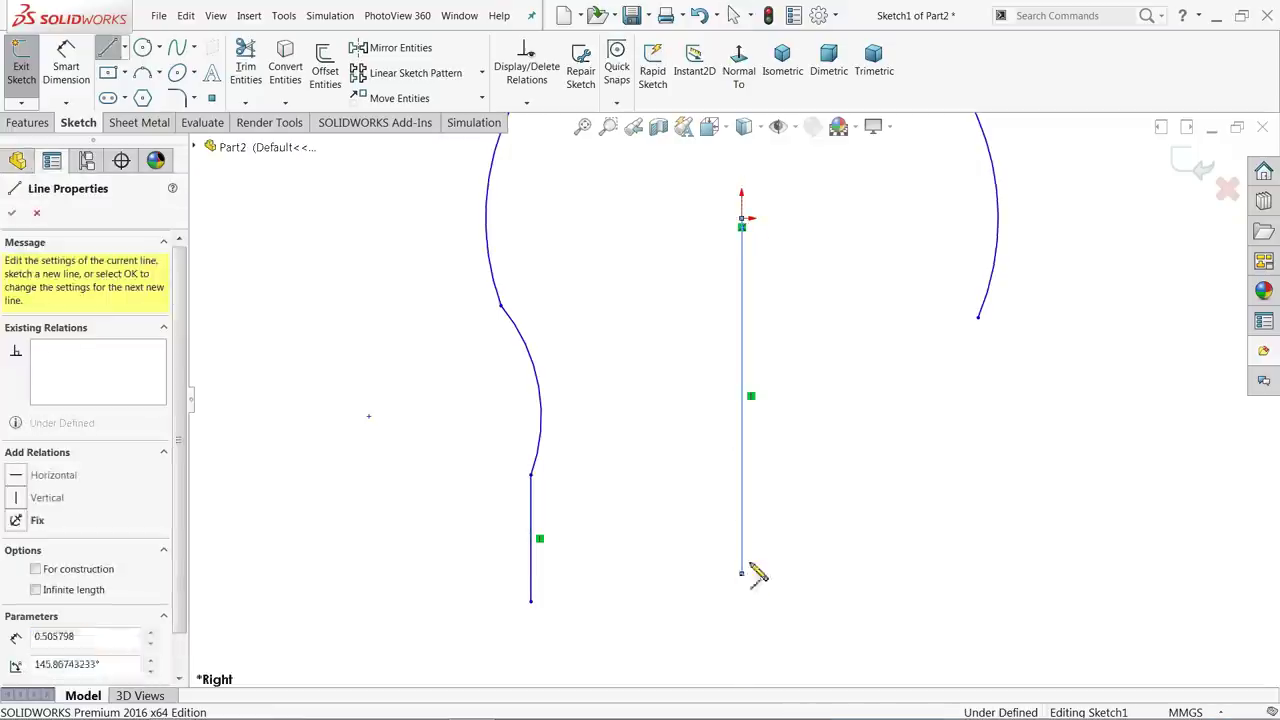
{"action": "right_click", "coordinate": [795, 525]}
- Convert the vertical origin line into a construction centreline
{"action": "left_click", "coordinate": [828, 512]}
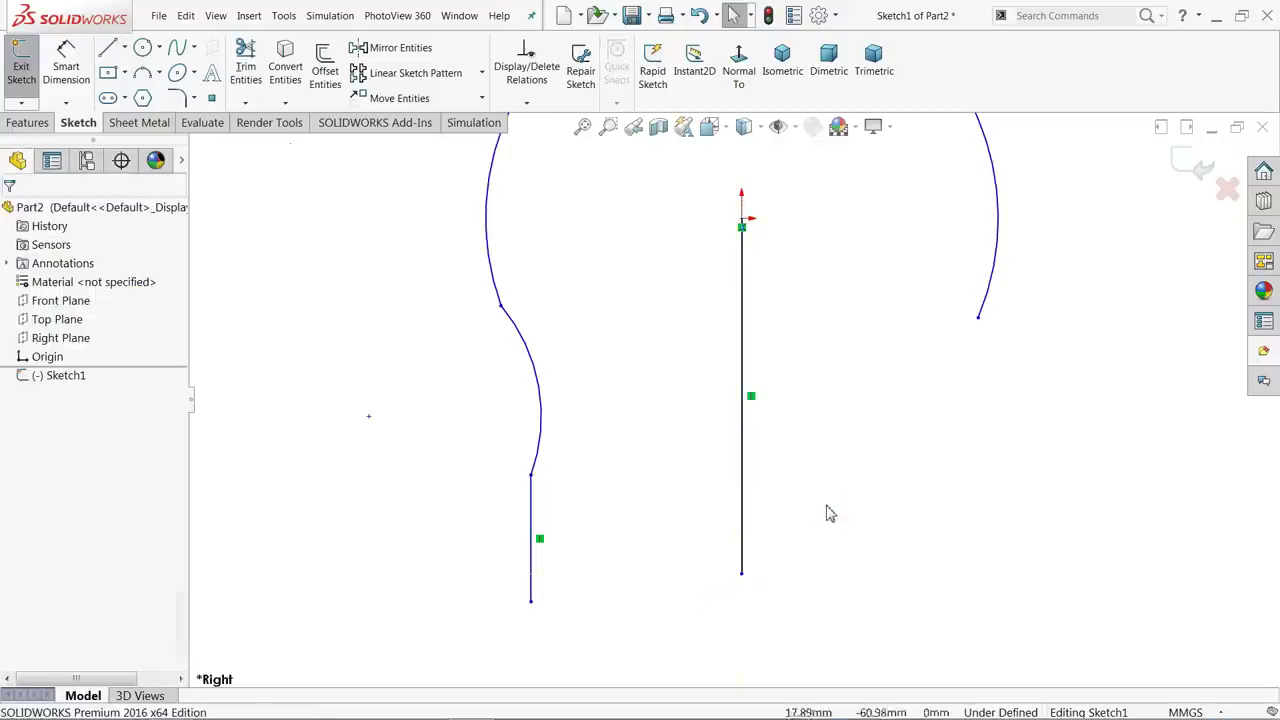
{"action": "left_click", "coordinate": [744, 447]}
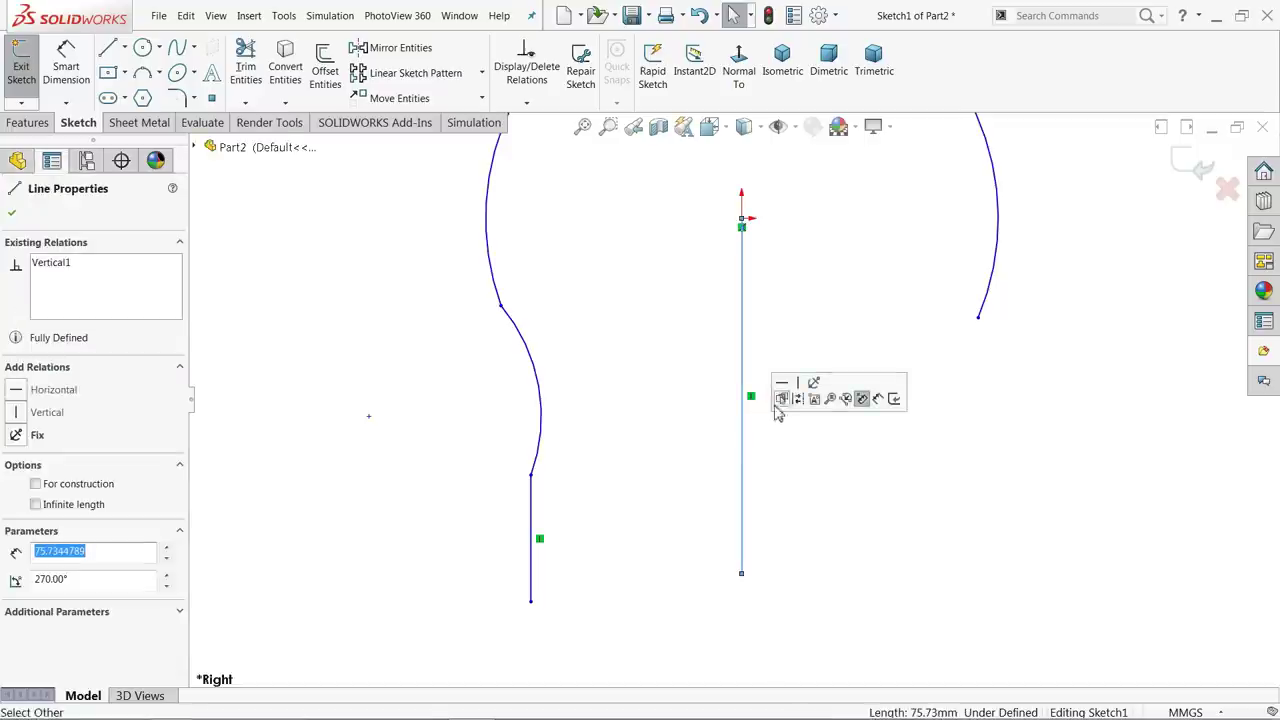
{"action": "left_click", "coordinate": [797, 399]}
{"action": "left_click", "coordinate": [786, 432]}
- Drag the left leg's joint point up toward the arc
{"action": "scroll", "coordinate": [782, 436], "scroll_direction": "up", "scroll_amount": 2}
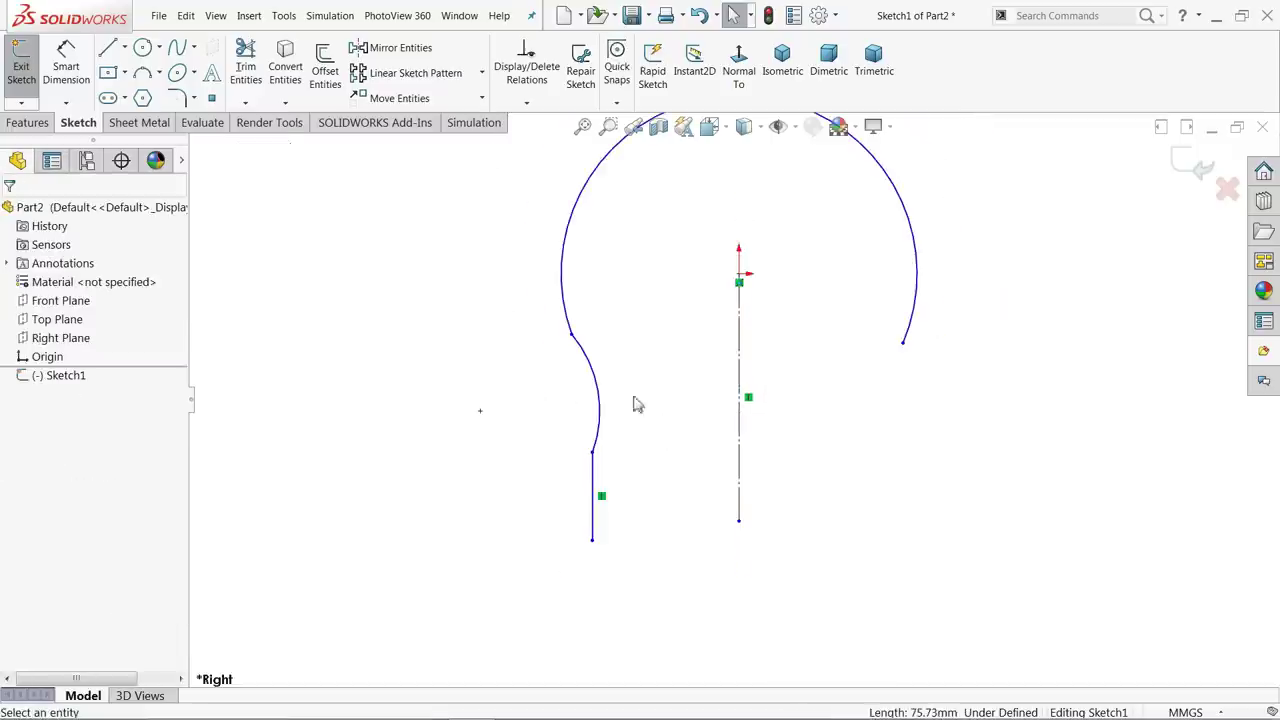
{"action": "left_click", "coordinate": [572, 337]}
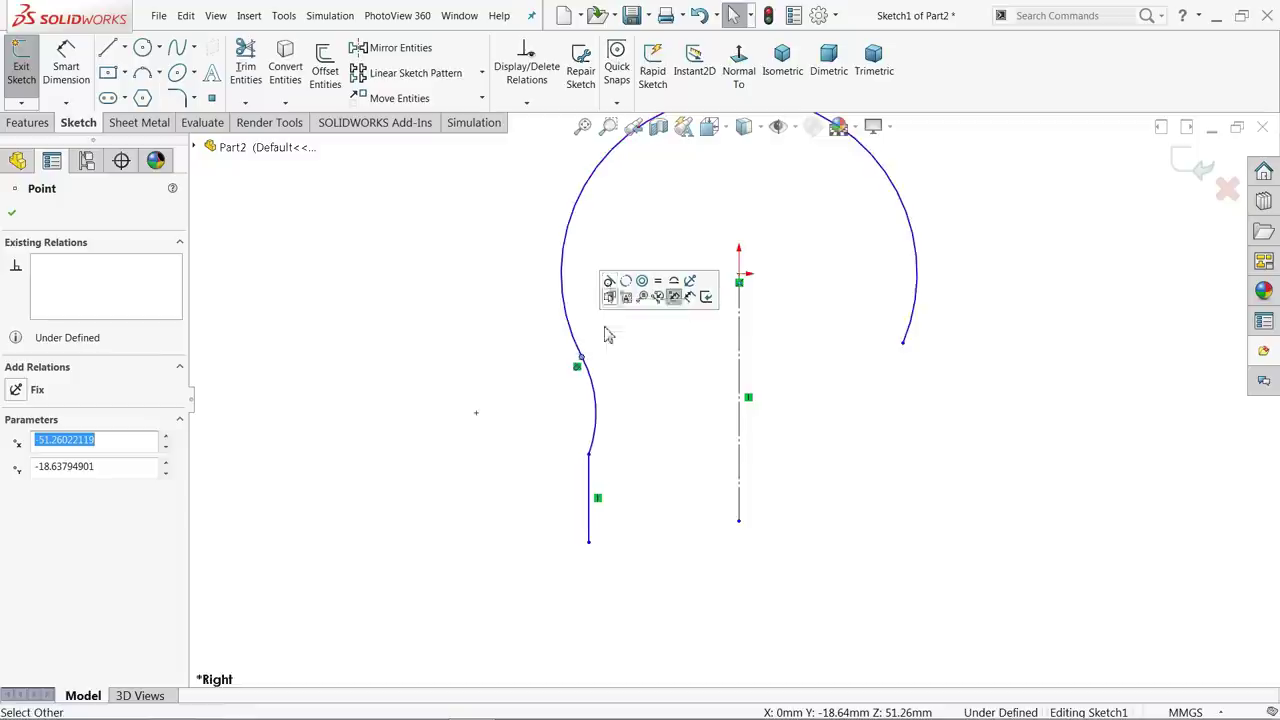
{"action": "left_click_drag", "start_coordinate": [589, 456], "coordinate": [596, 413]}
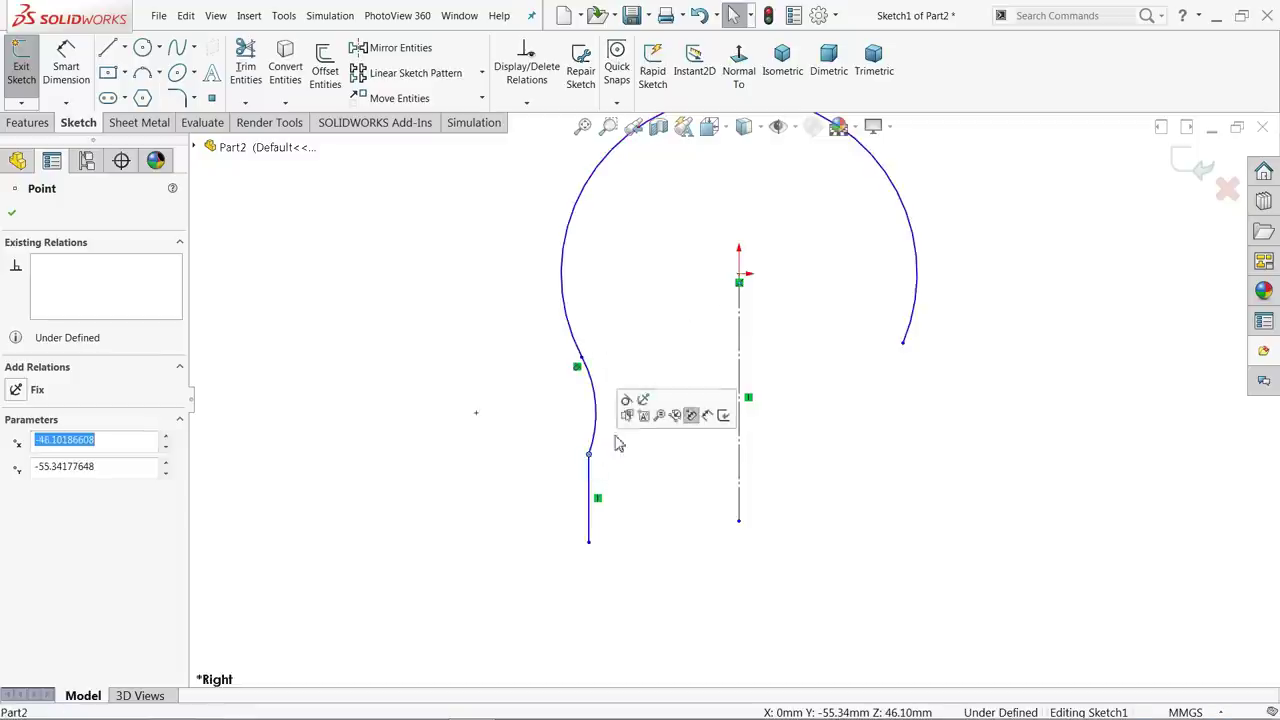
{"action": "left_click", "coordinate": [647, 502]}
- Add a Horizontal relation between the big arc's right end and the left arc's end
{"action": "left_click", "coordinate": [27, 122]}
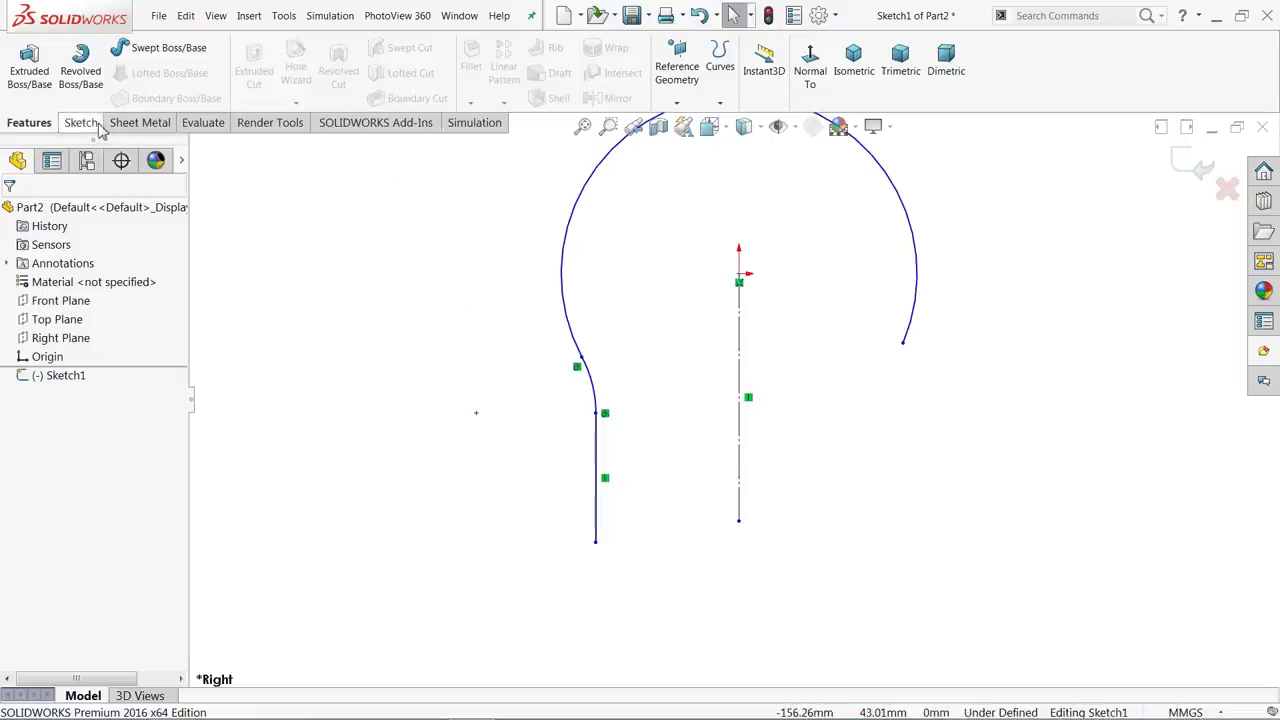
{"action": "left_click", "coordinate": [82, 124]}
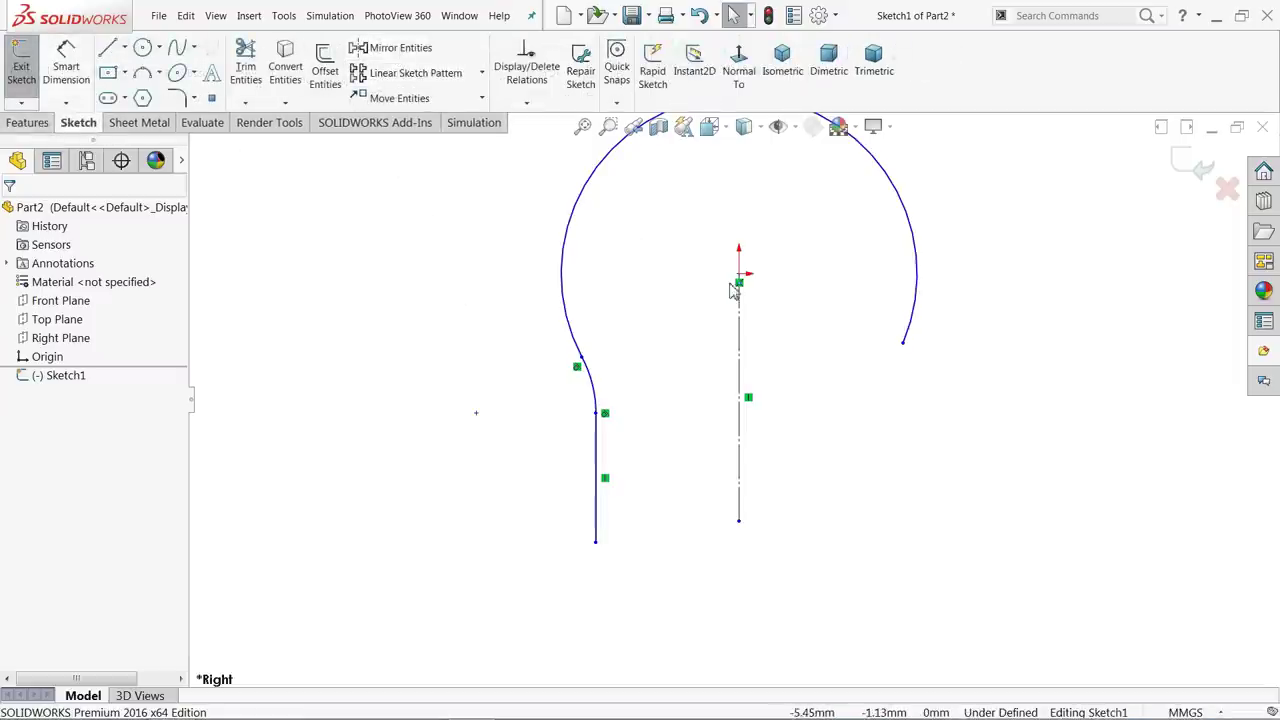
{"action": "left_click", "coordinate": [904, 345]}
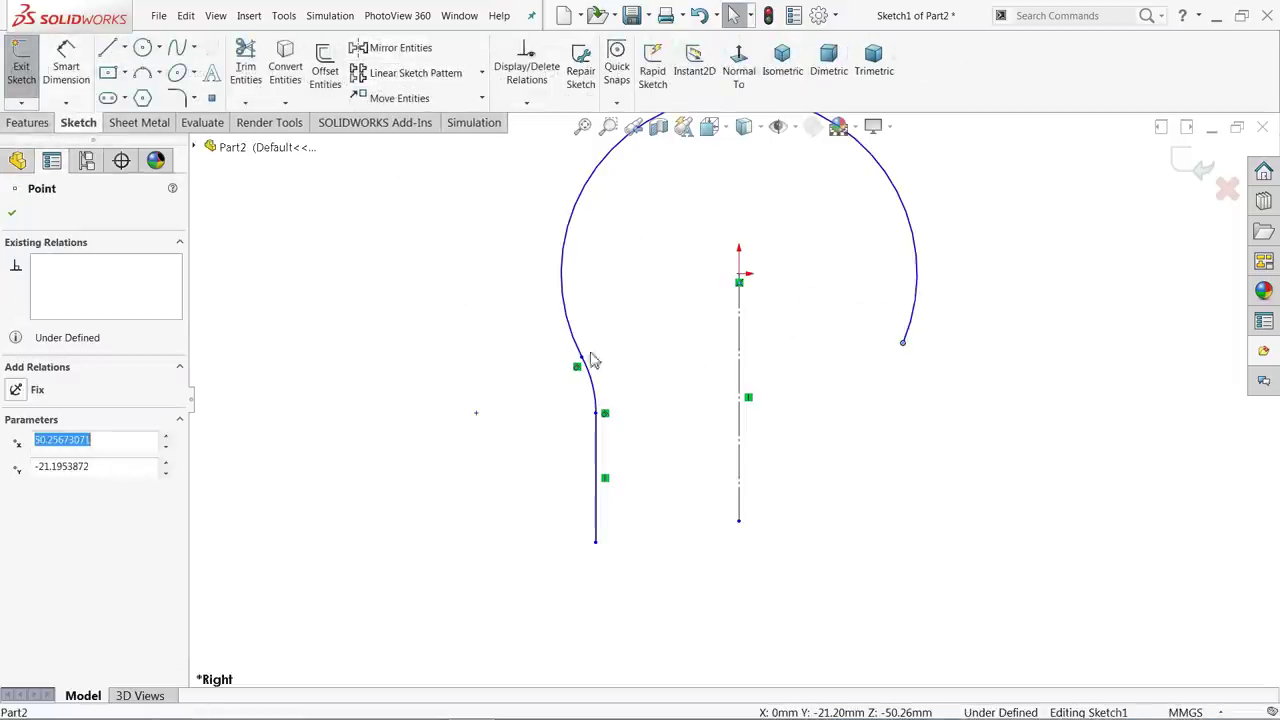
{"action": "left_click", "coordinate": [582, 359], "text": "ctrl"}
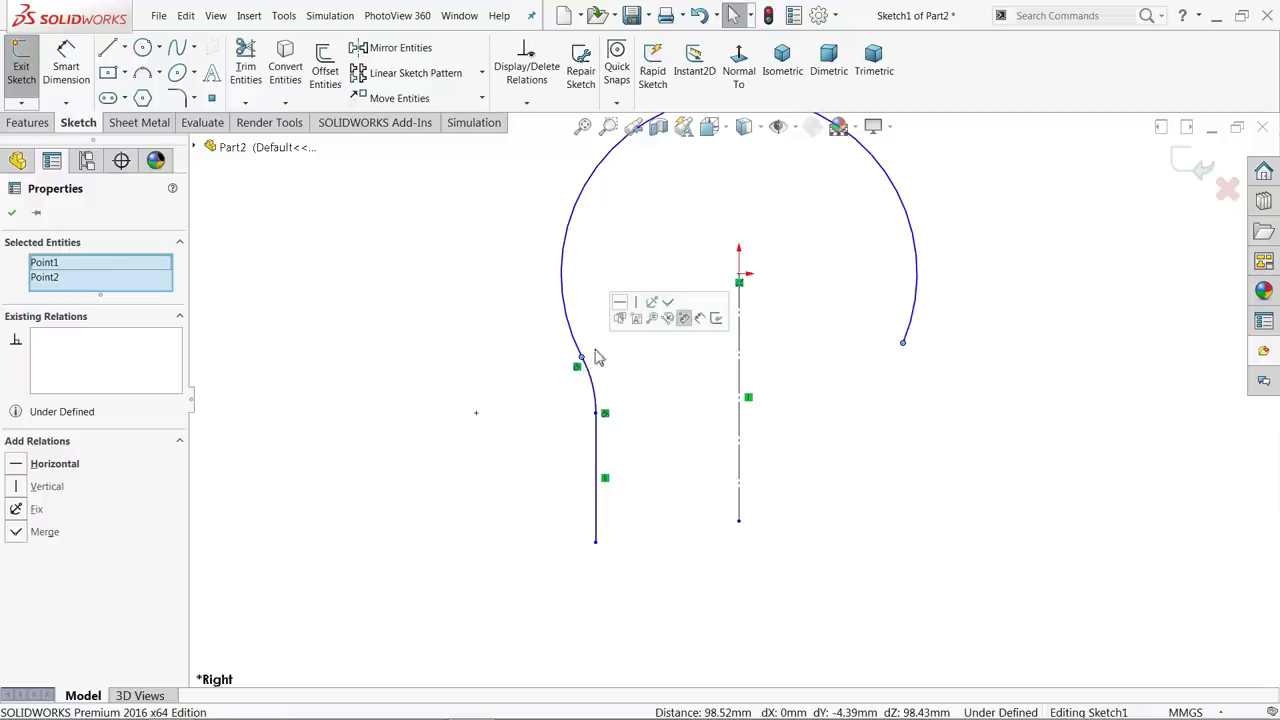
{"action": "left_click", "coordinate": [620, 305]}
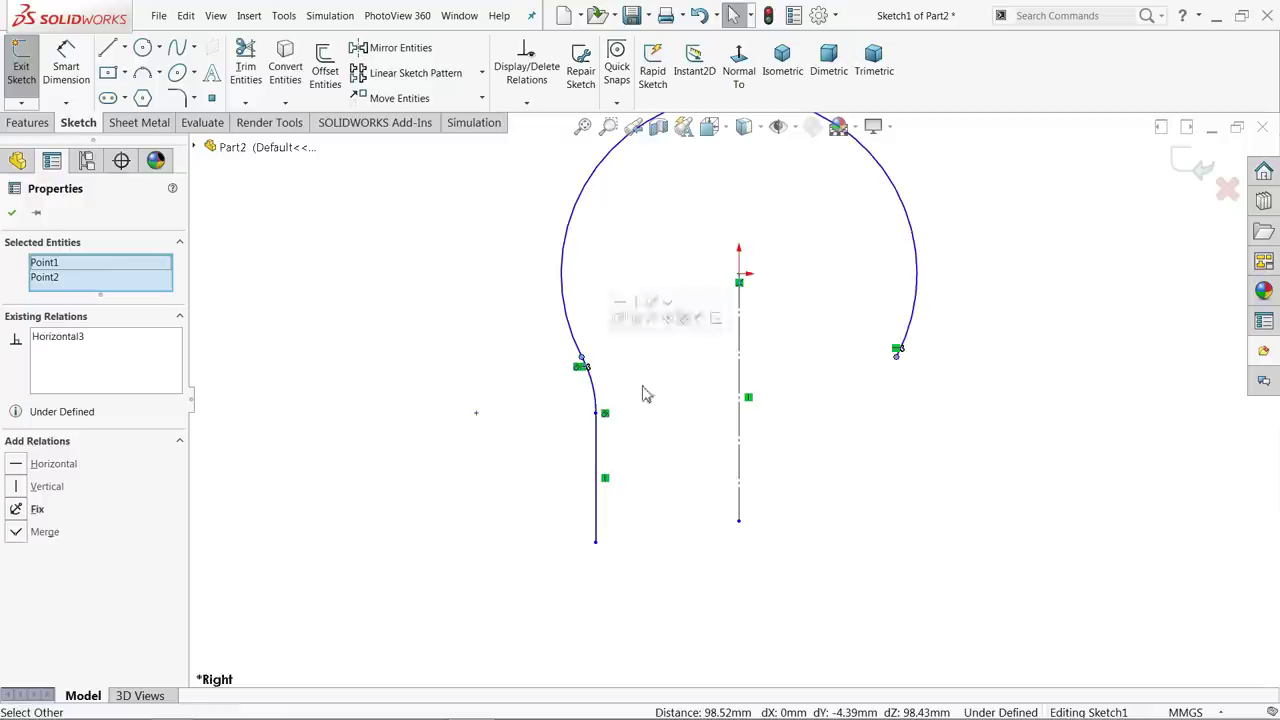
- Mirror the left leg and reverse curve about the vertical centreline
{"action": "left_click", "coordinate": [654, 440]}
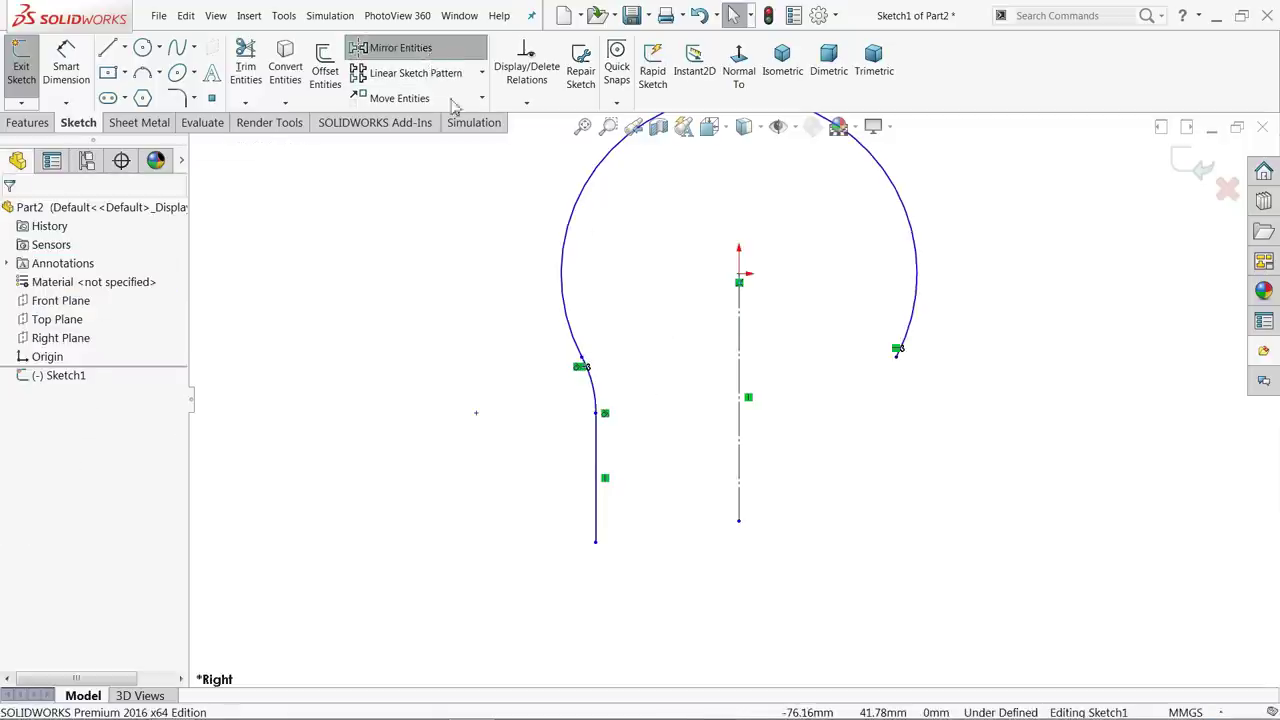
{"action": "left_click", "coordinate": [431, 52]}
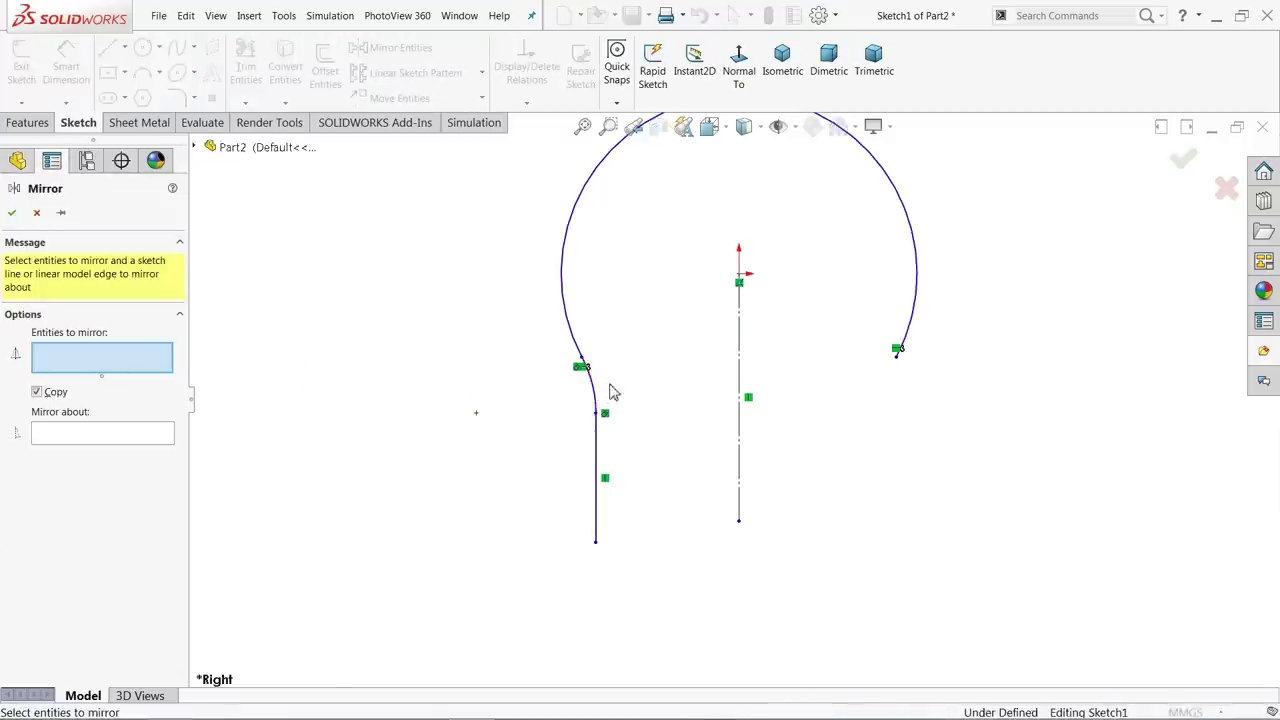
{"action": "left_click_drag", "start_coordinate": [607, 380], "coordinate": [572, 480]}
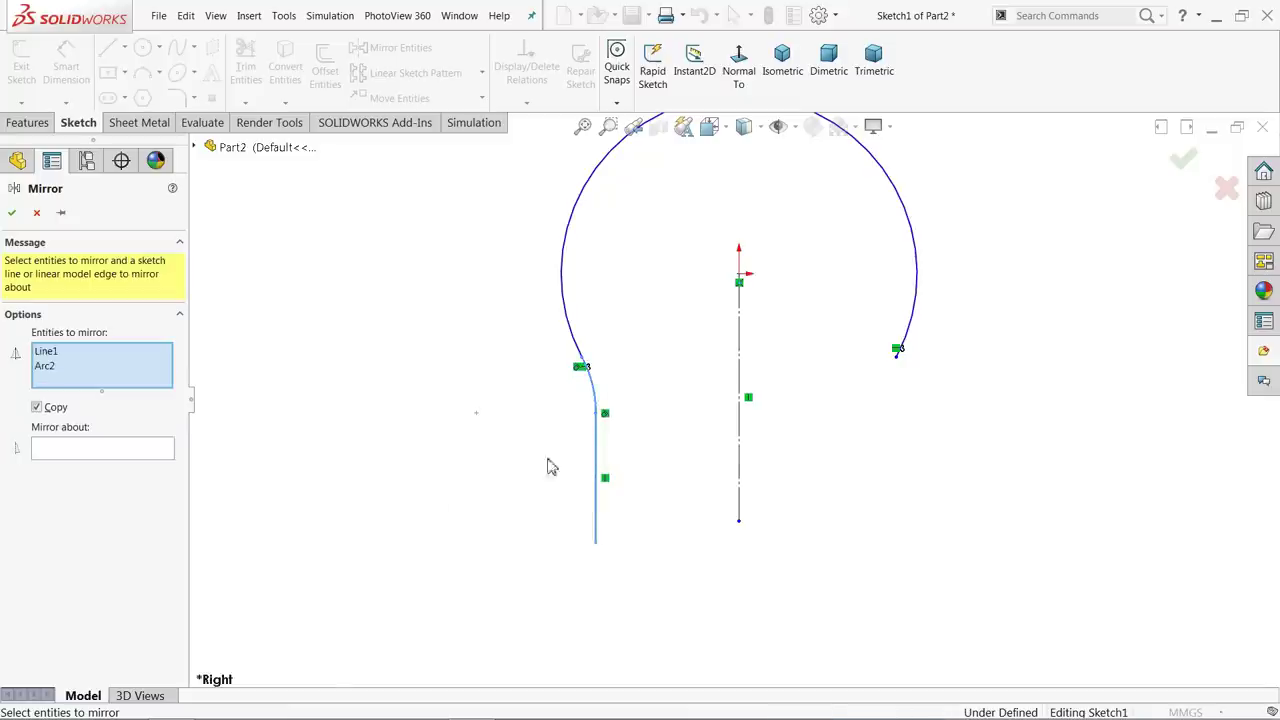
{"action": "left_click", "coordinate": [84, 450]}
{"action": "left_click", "coordinate": [743, 420]}
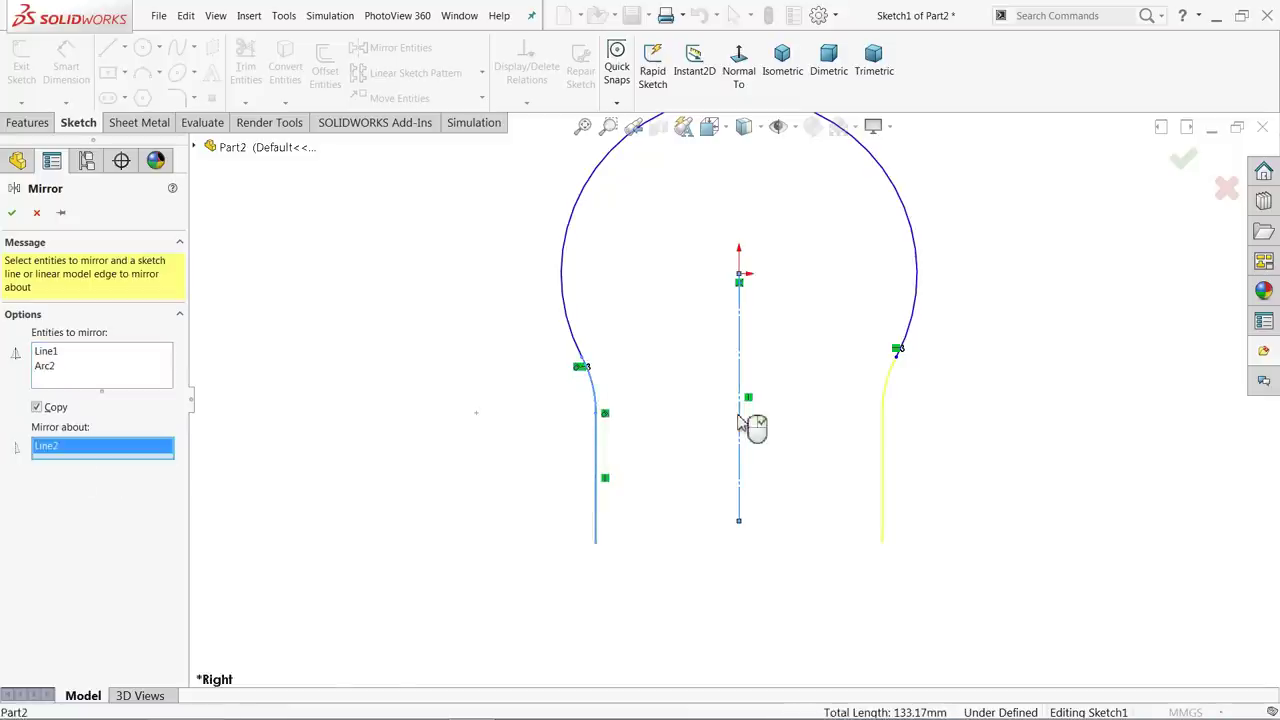
{"action": "key", "text": "Return"}
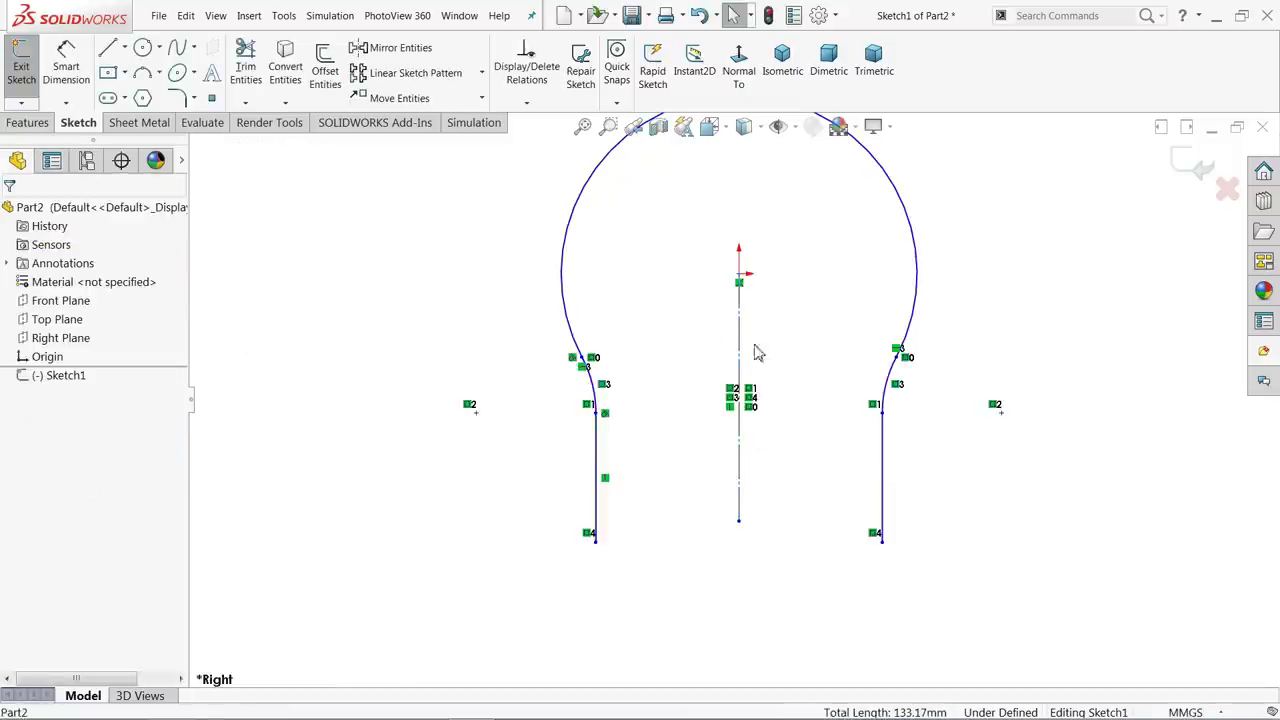
- Dimension the top arc's radius as 30 mm
{"action": "left_click", "coordinate": [66, 65]}
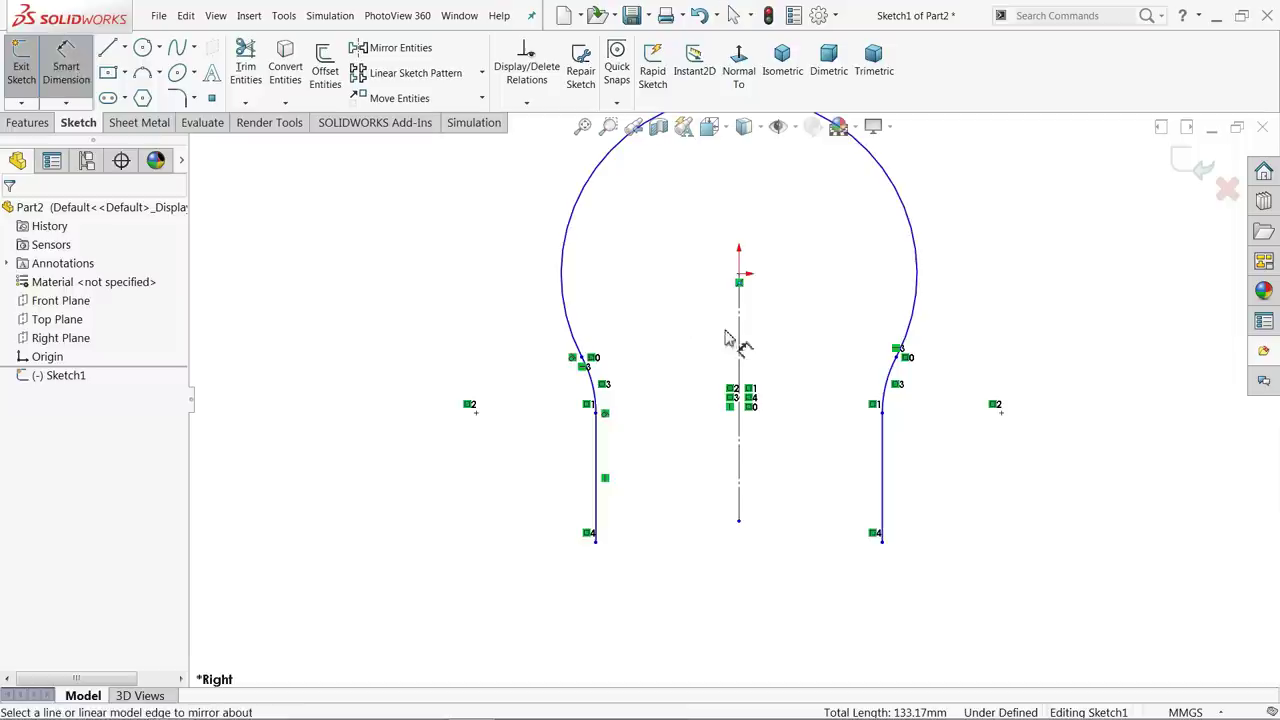
{"action": "scroll", "coordinate": [733, 340], "scroll_direction": "up", "scroll_amount": 3}
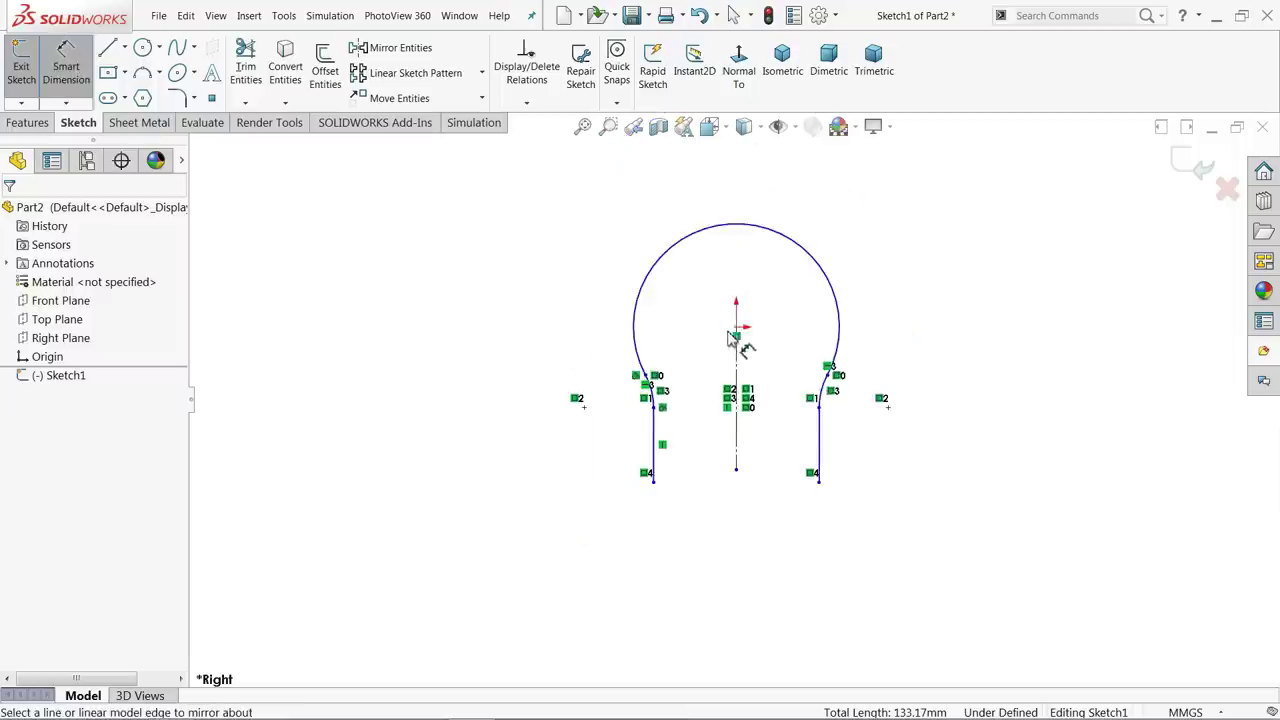
{"action": "left_click", "coordinate": [828, 276]}
{"action": "left_click", "coordinate": [845, 229]}
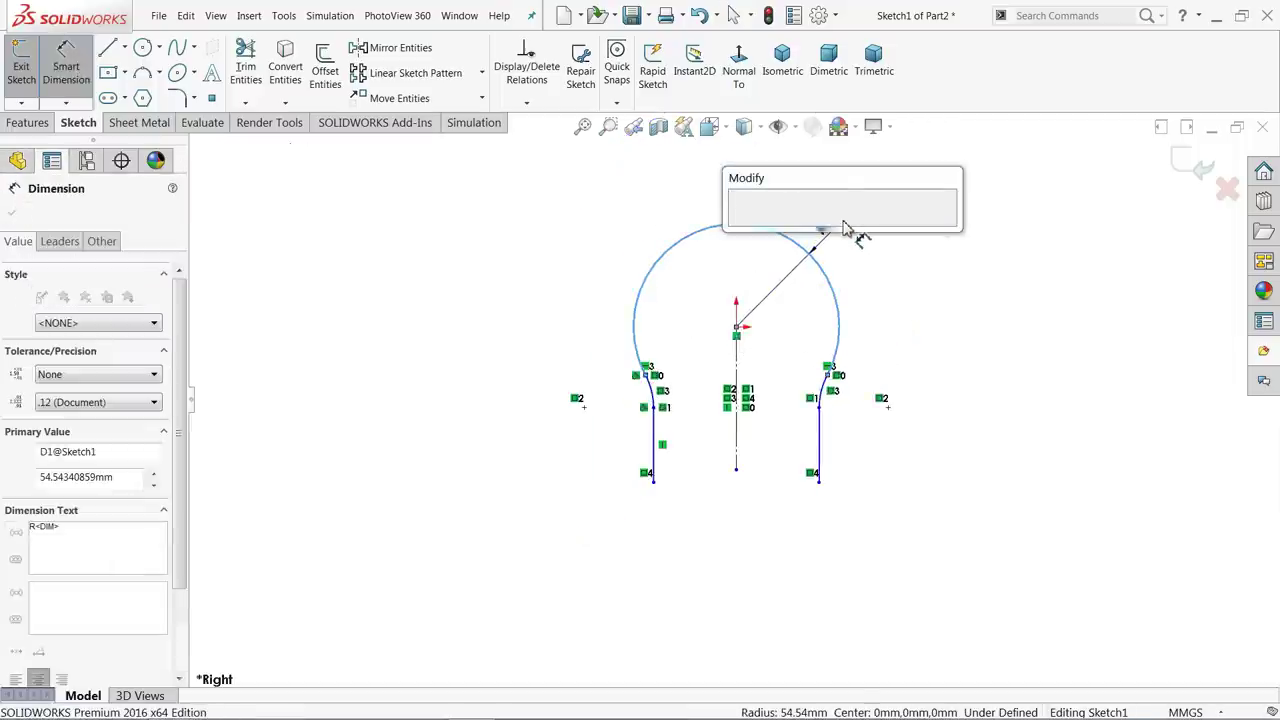
{"action": "type", "text": "30"}
{"action": "left_click", "coordinate": [741, 228]}
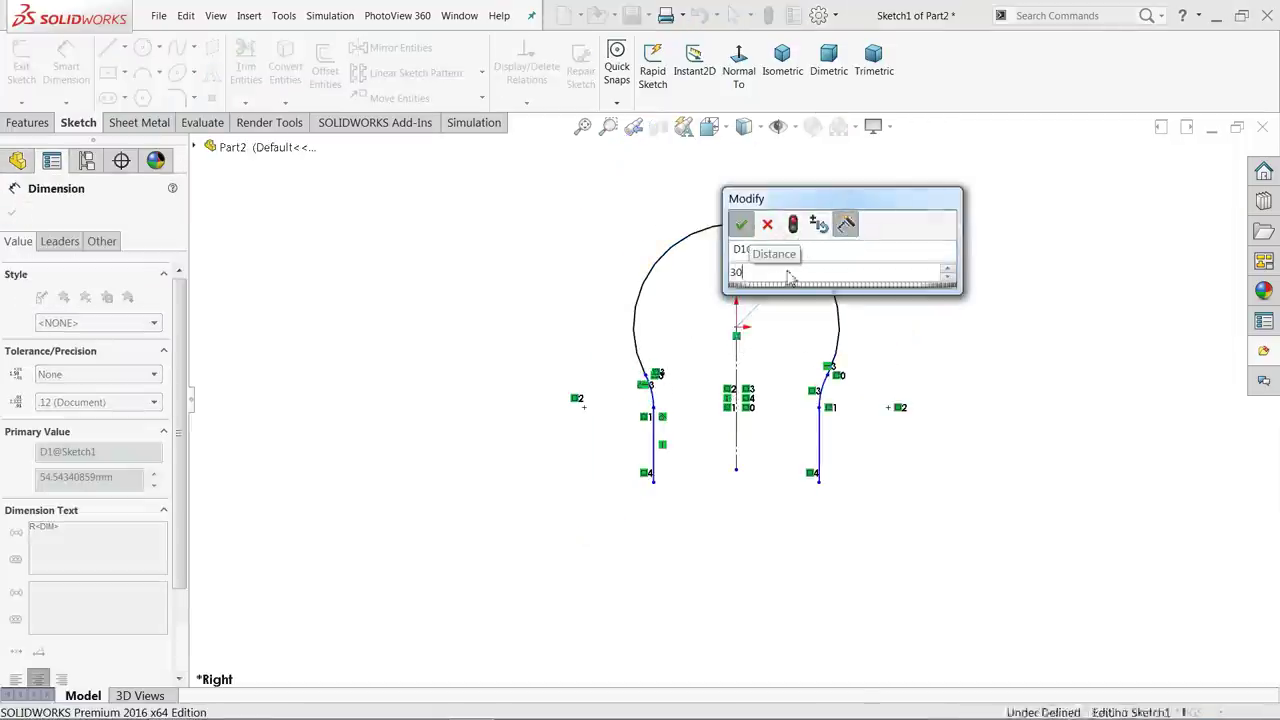
- Toggle sketch relation visibility off and on, pan the sketch, and select the origin centre point
{"action": "scroll", "coordinate": [823, 303], "scroll_direction": "down", "scroll_amount": 2}
{"action": "scroll", "coordinate": [828, 306], "scroll_direction": "down", "scroll_amount": 2}
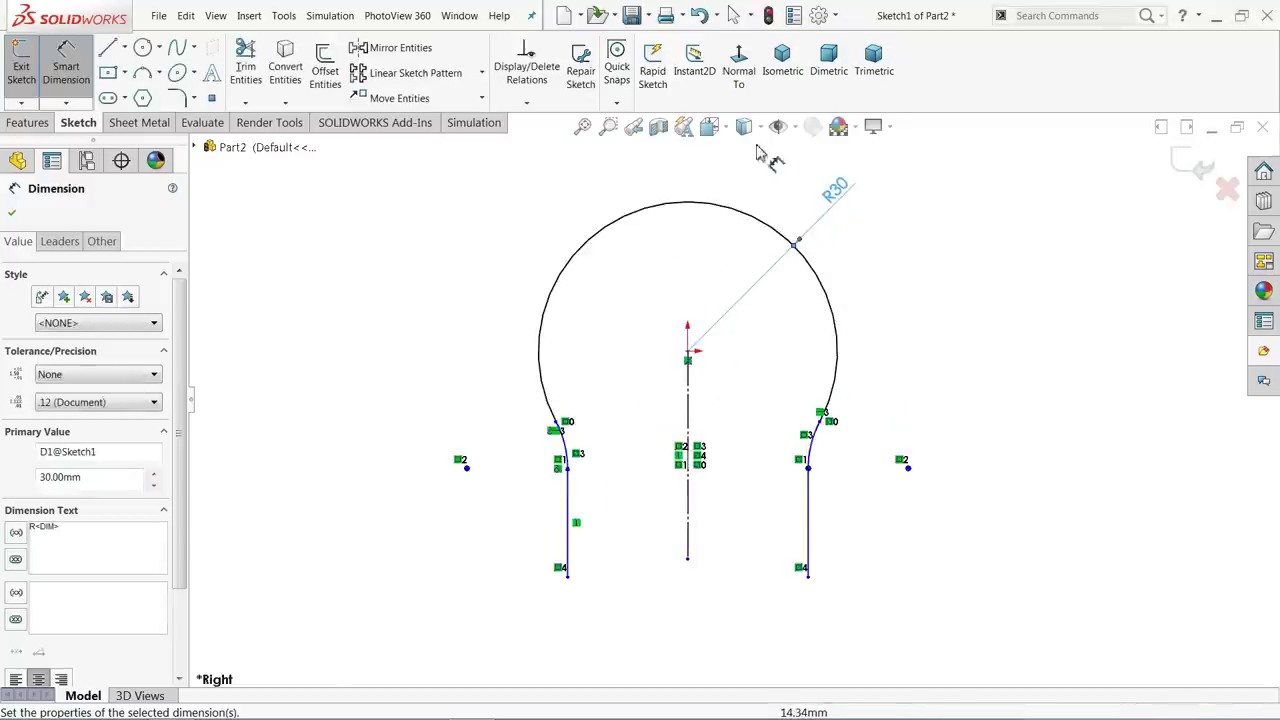
{"action": "left_click", "coordinate": [794, 126]}
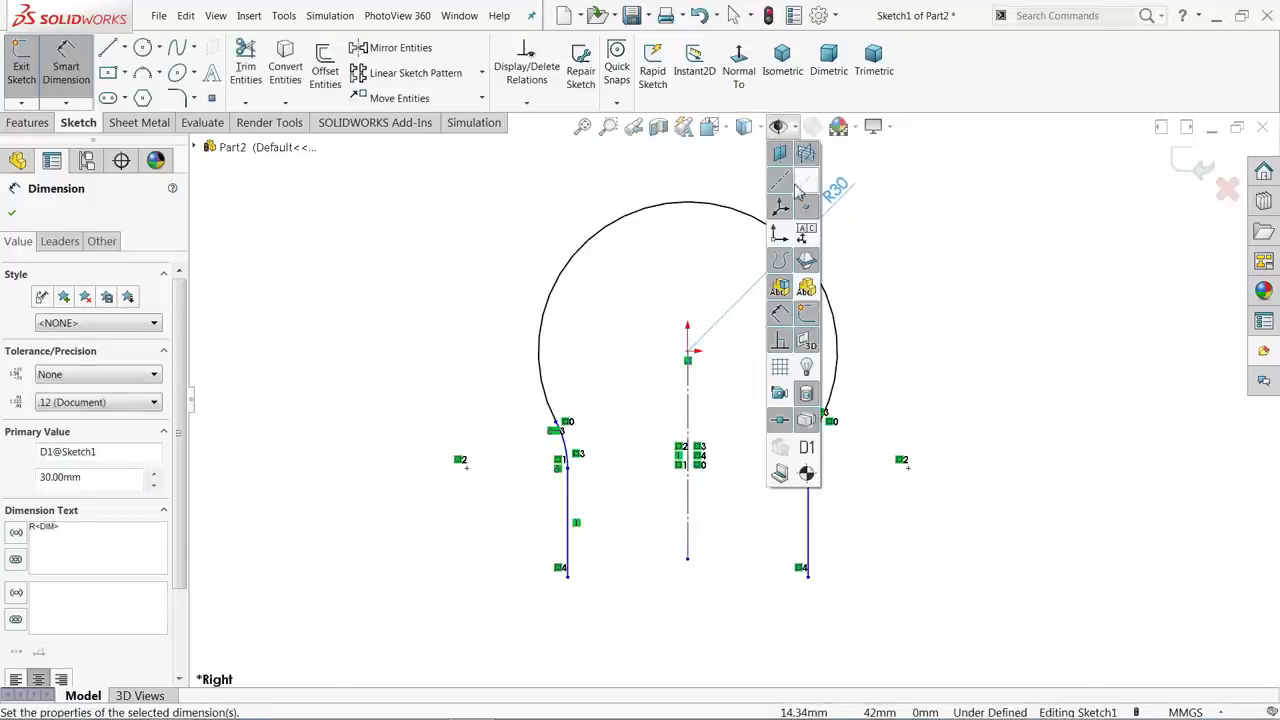
{"action": "left_click", "coordinate": [780, 342]}
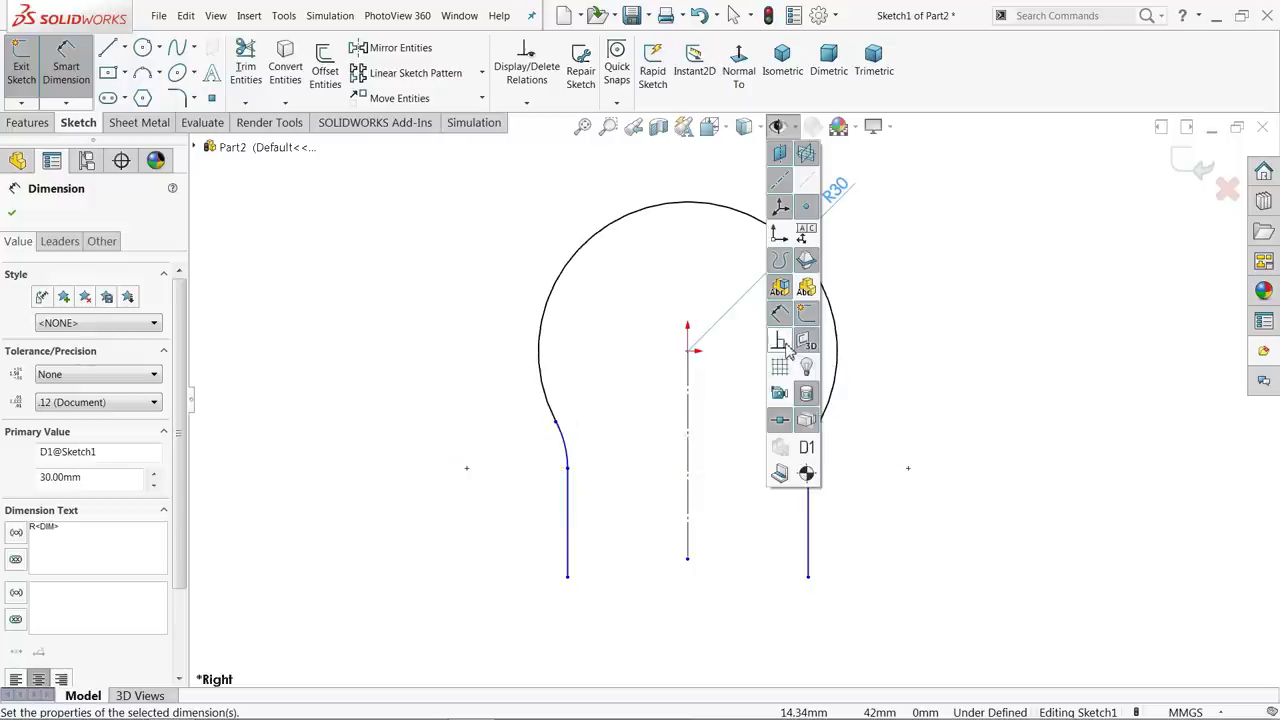
{"action": "left_click", "coordinate": [785, 344]}
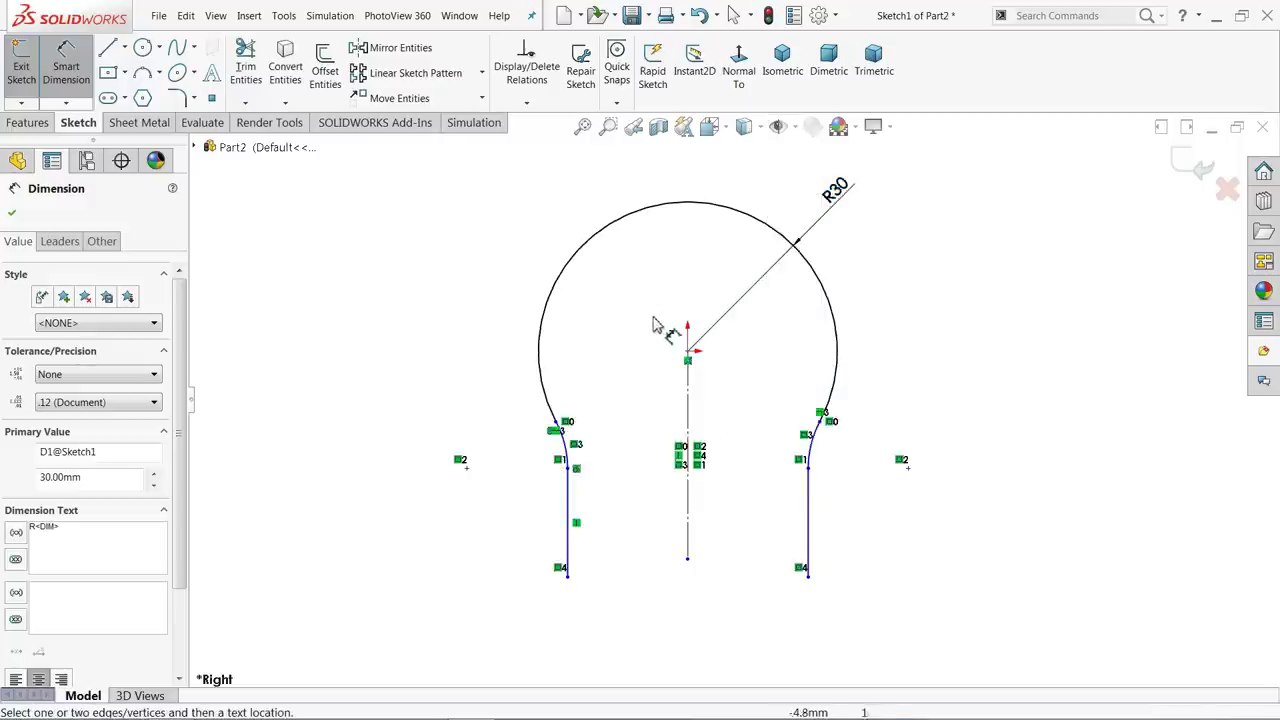
{"action": "middle_click_drag", "start_coordinate": [714, 586], "coordinate": [723, 518], "text": "ctrl"}
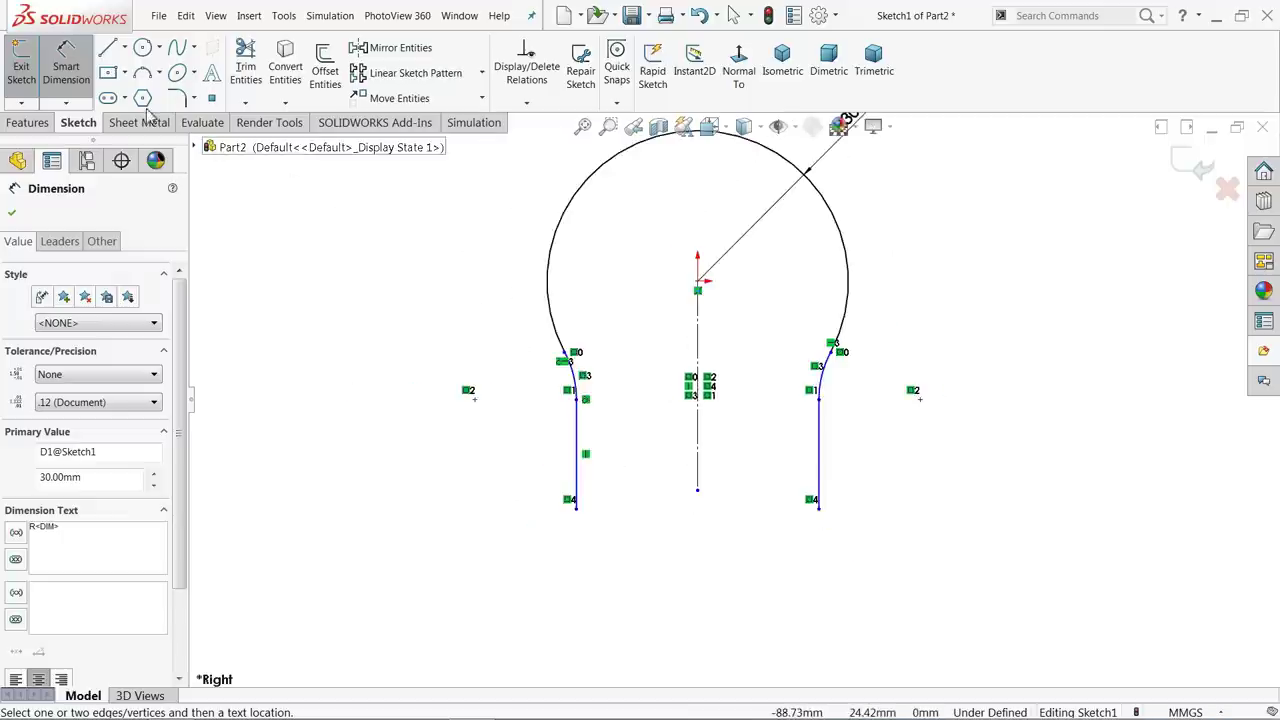
{"action": "left_click", "coordinate": [66, 66]}
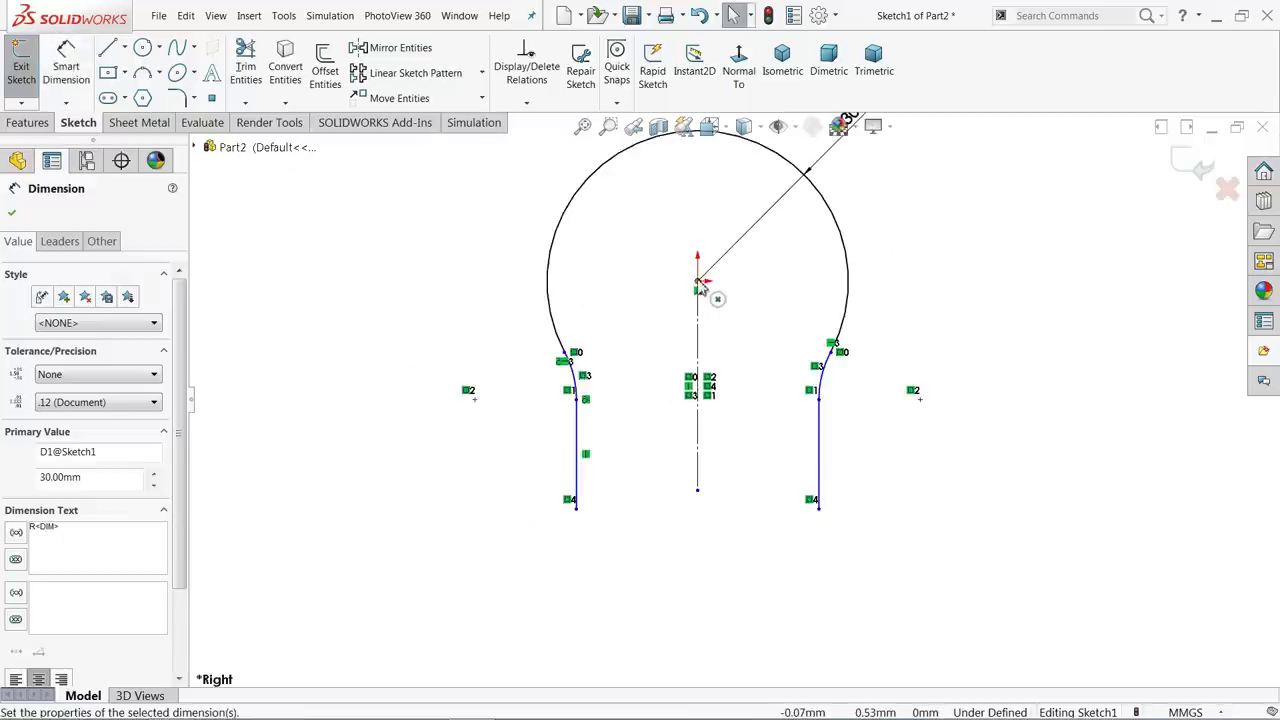
{"action": "left_click", "coordinate": [698, 283]}
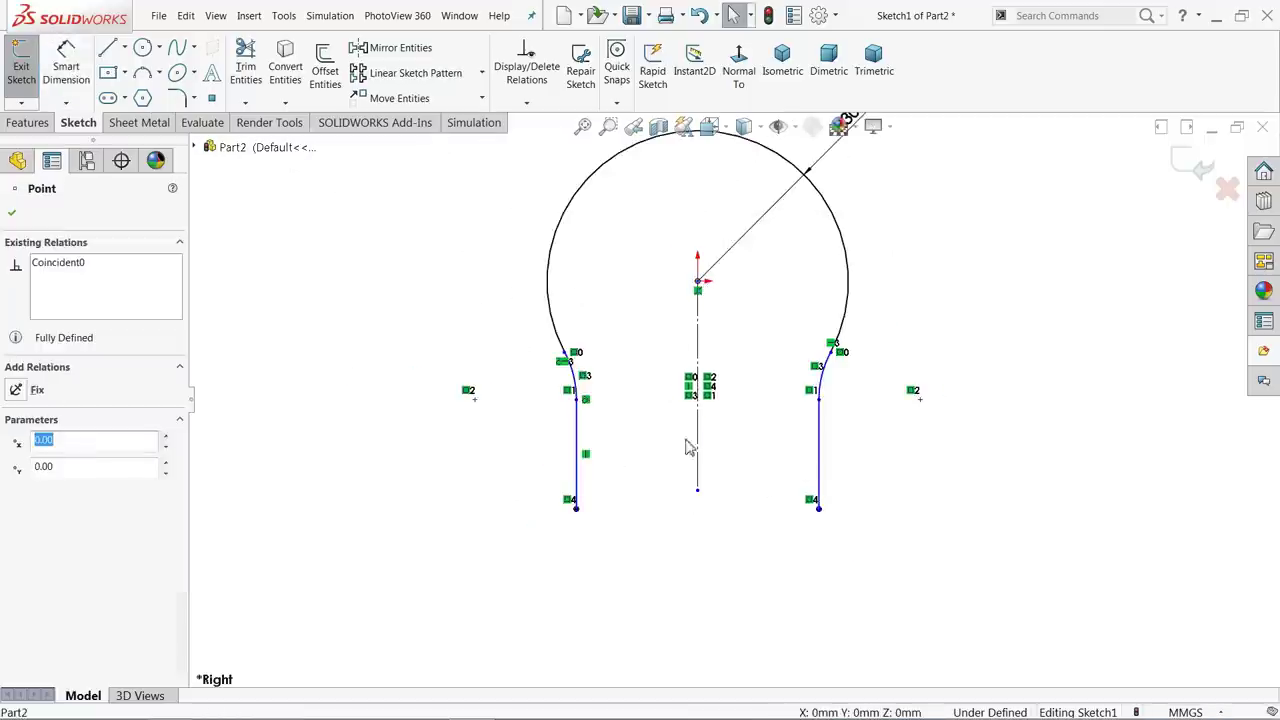
- Add a 70 mm vertical height dimension and an R30 on the lower left arc
{"action": "left_click", "coordinate": [66, 66]}
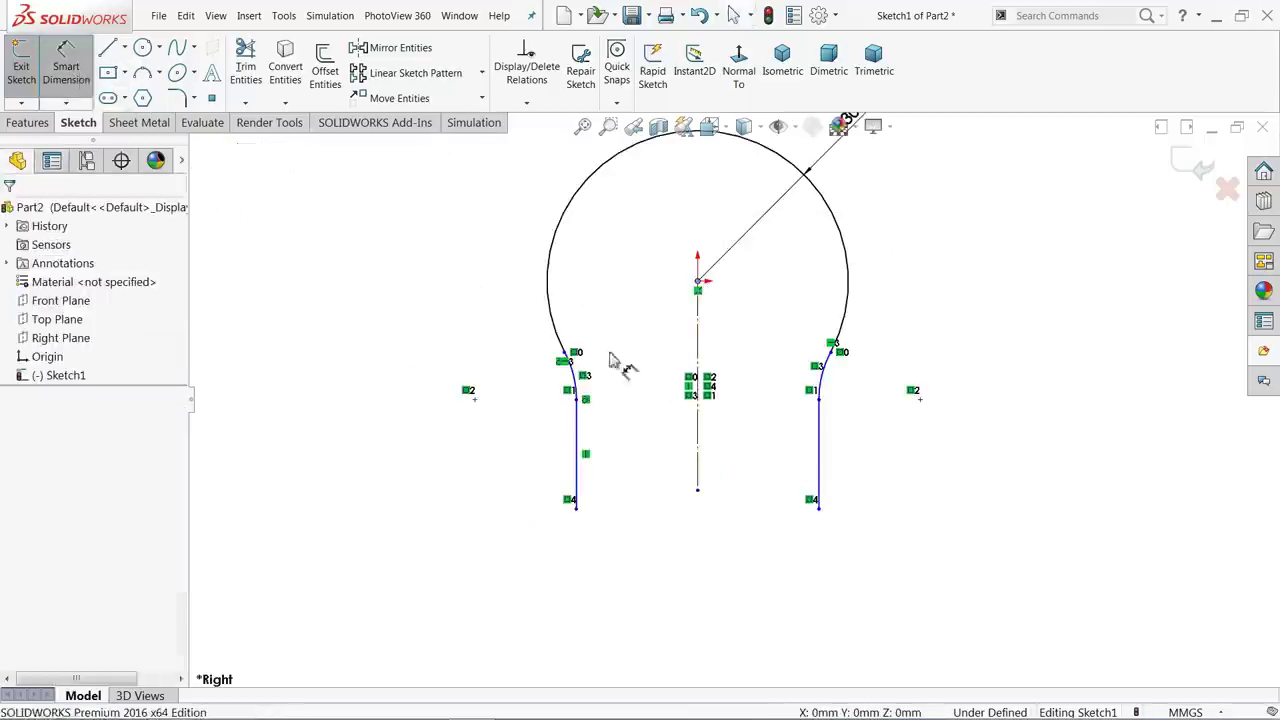
{"action": "left_click", "coordinate": [818, 509]}
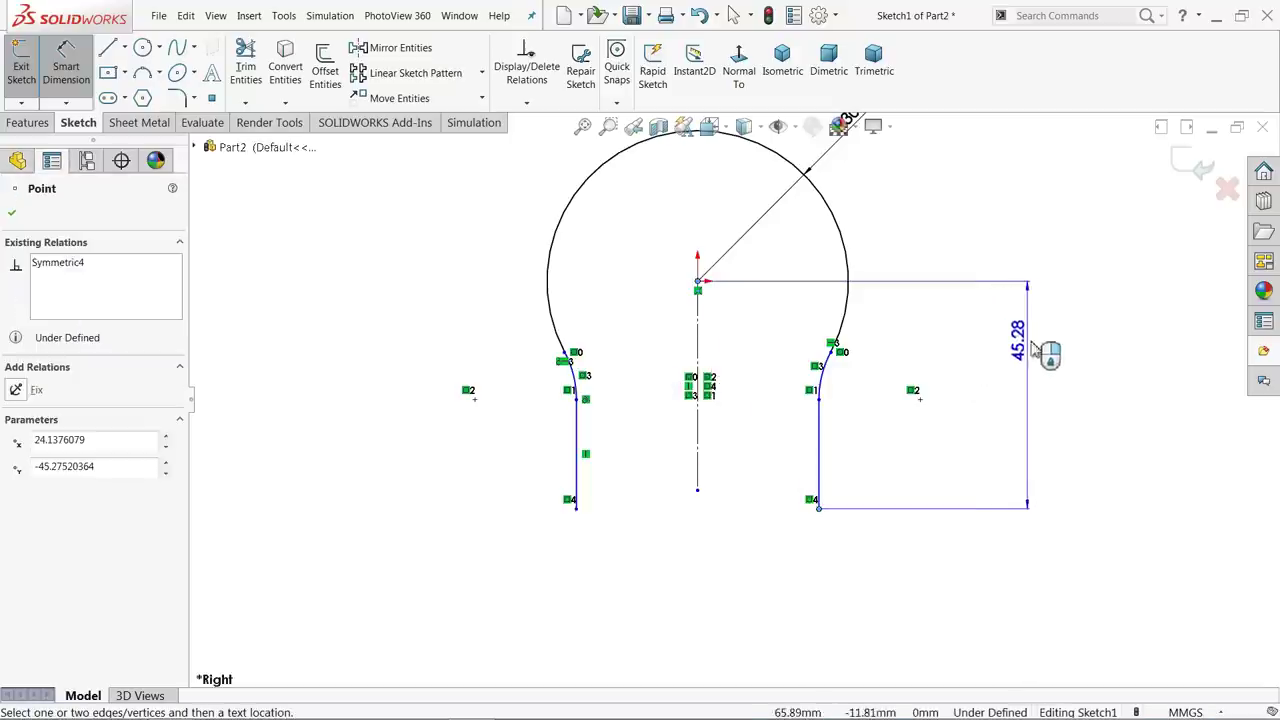
{"action": "left_click", "coordinate": [1027, 377]}
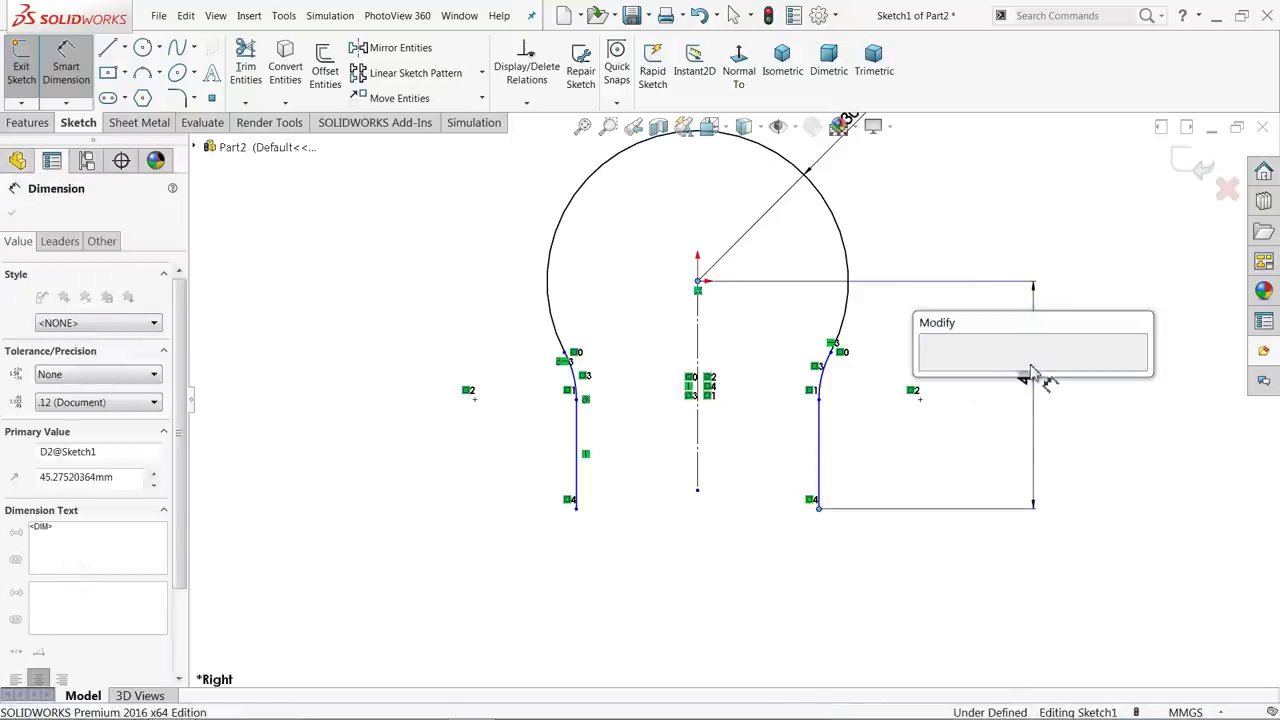
{"action": "left_click", "coordinate": [930, 368]}
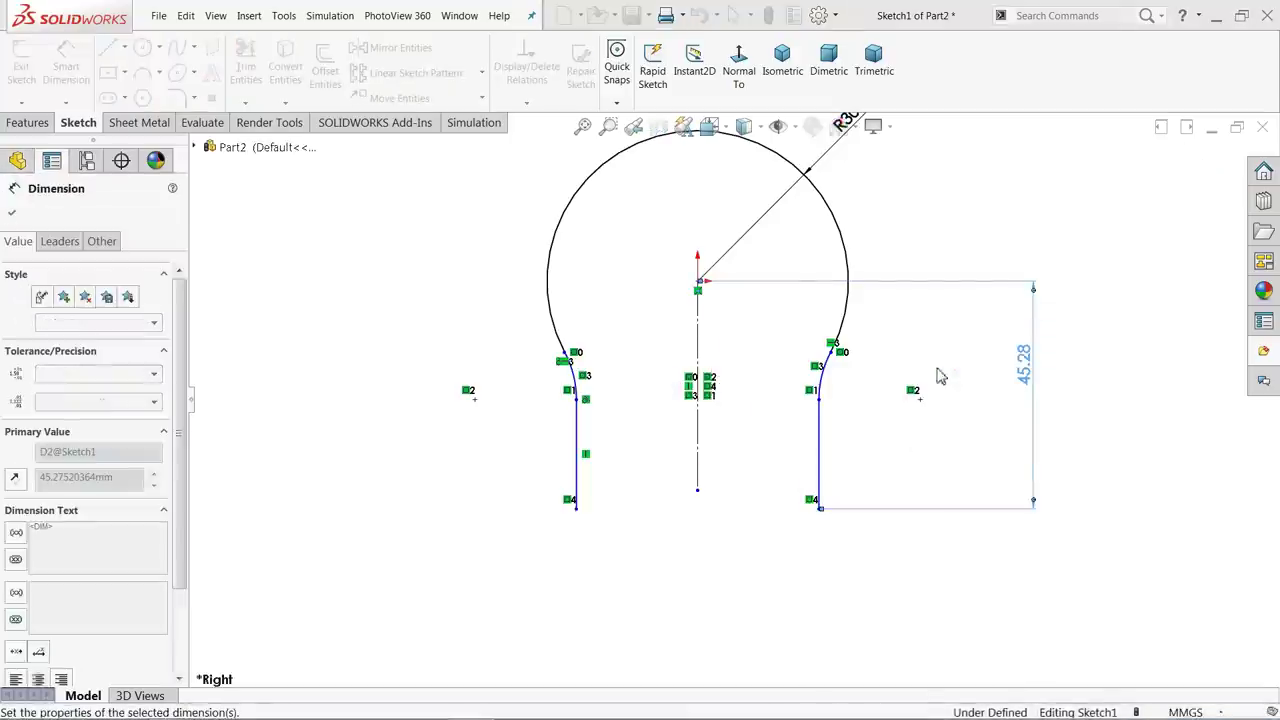
{"action": "left_click", "coordinate": [578, 382]}
{"action": "left_click", "coordinate": [515, 408]}
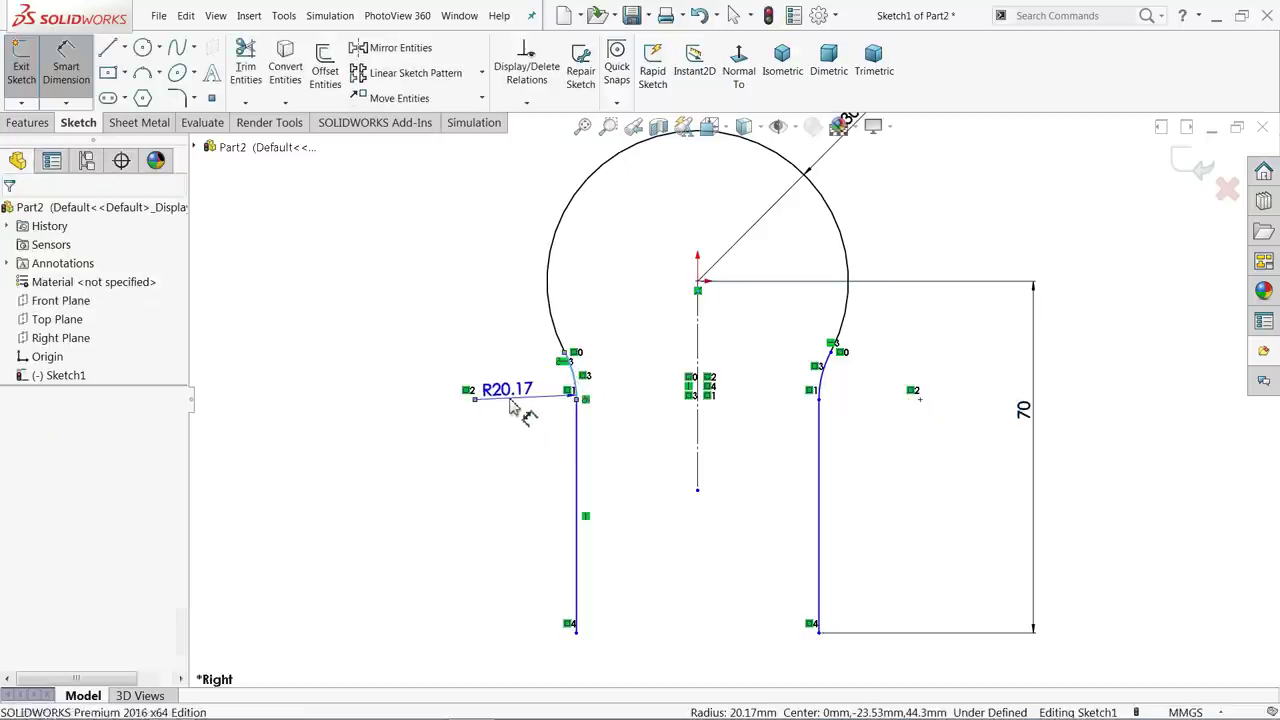
{"action": "type", "text": "30"}
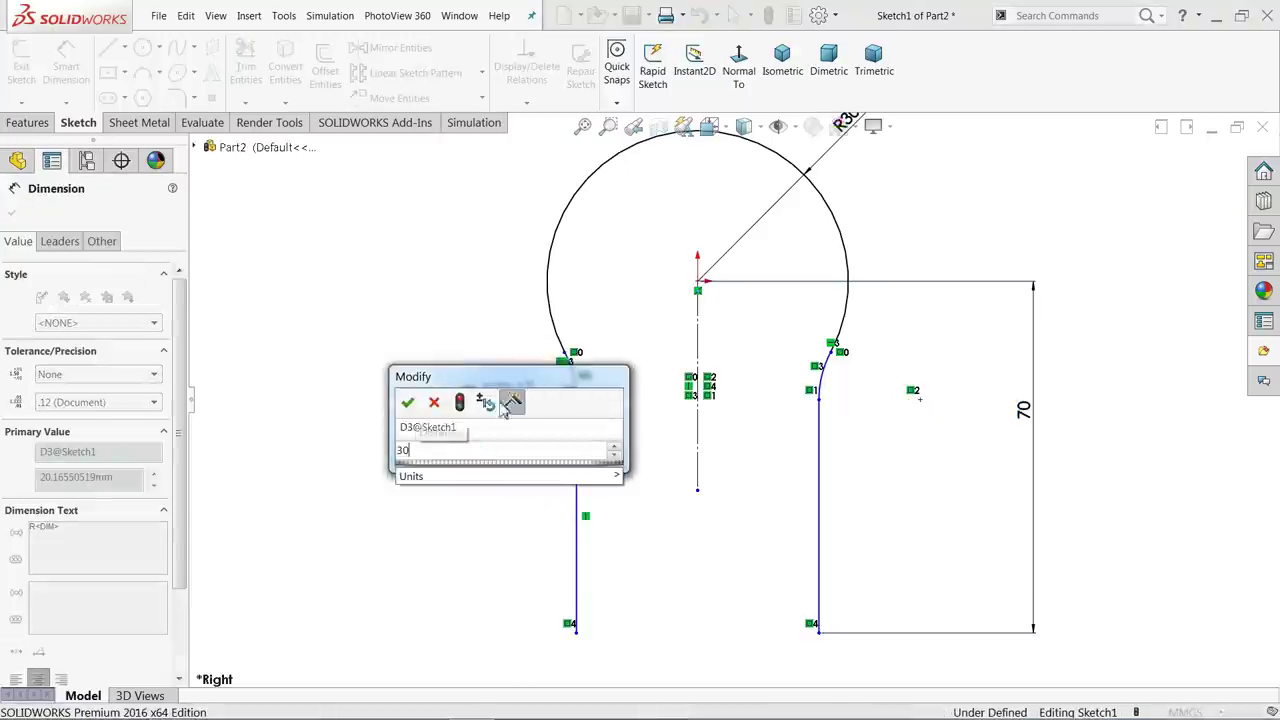
{"action": "left_click", "coordinate": [408, 402]}
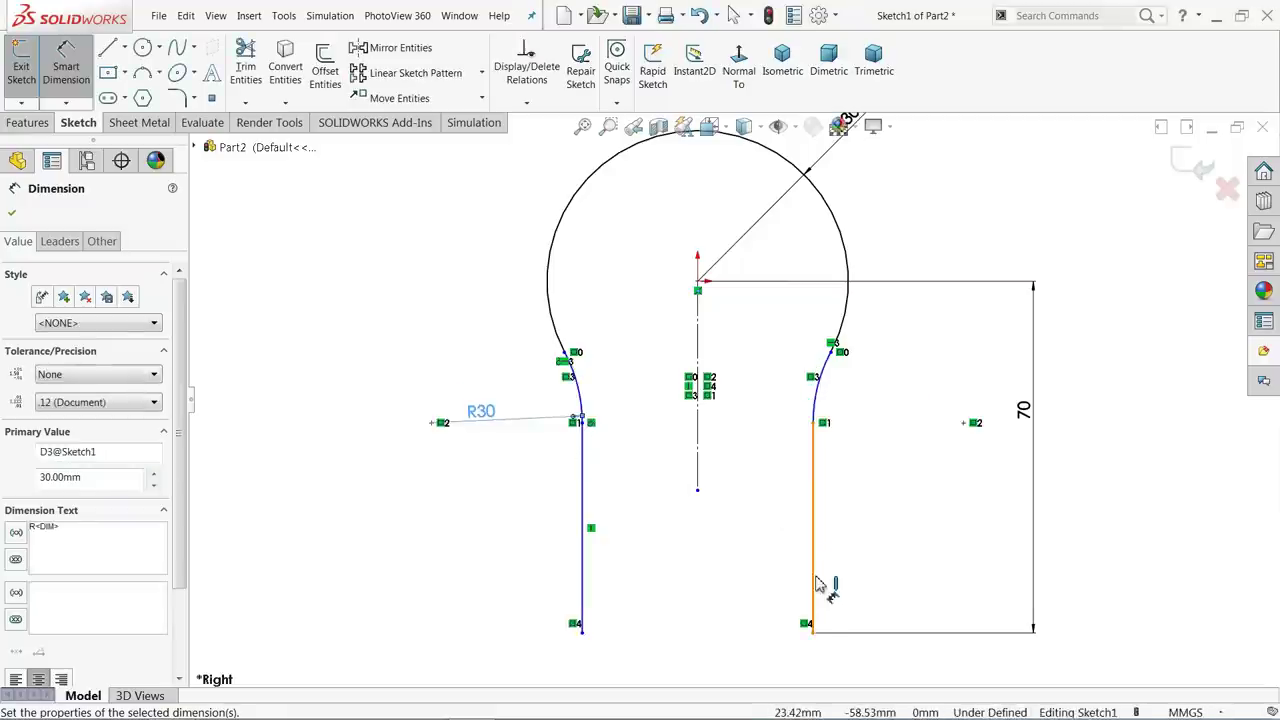
- Dimension the gap between the two legs as 35 mm
{"action": "left_click", "coordinate": [815, 585]}
{"action": "left_click", "coordinate": [583, 570]}
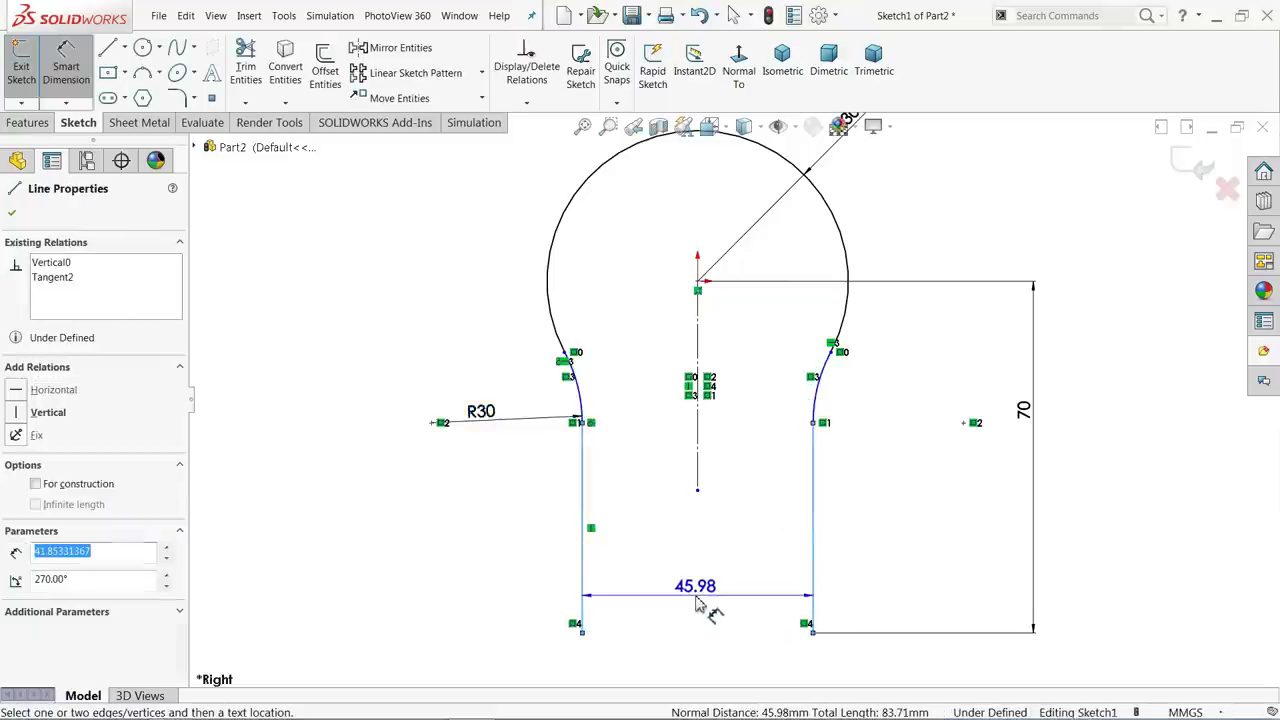
{"action": "left_click", "coordinate": [697, 605]}
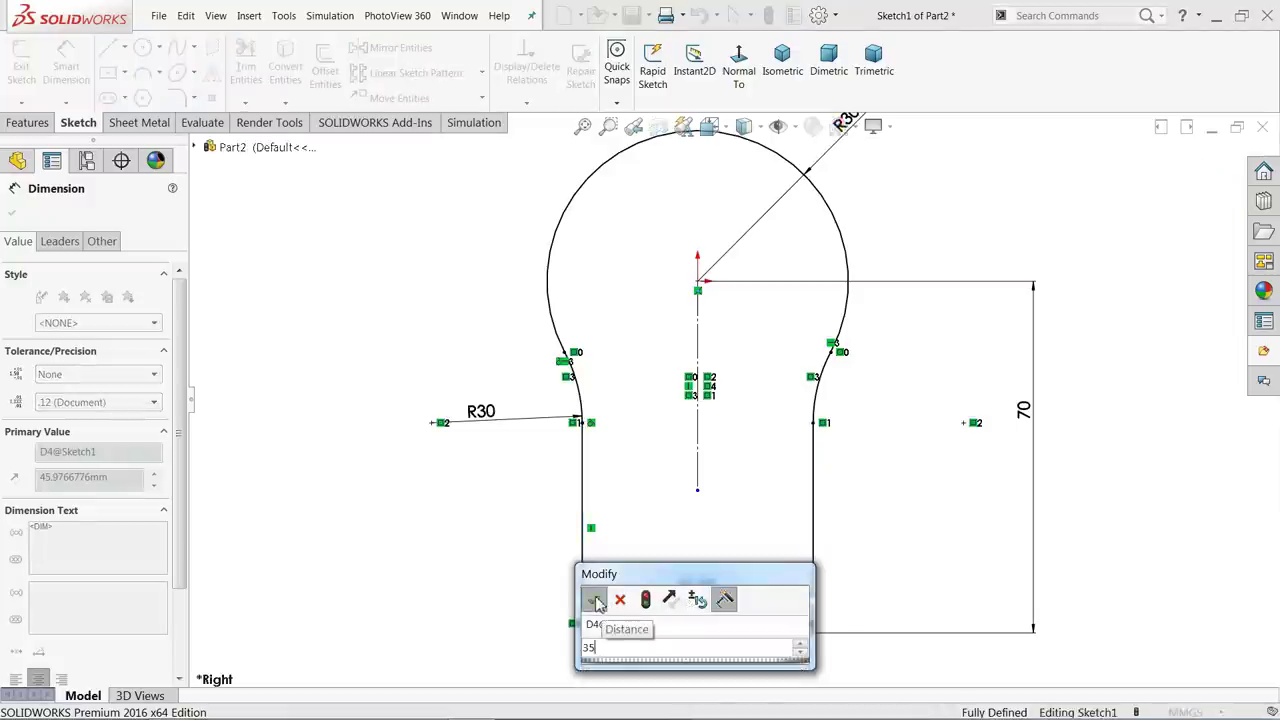
{"action": "left_click", "coordinate": [593, 598]}
{"action": "scroll", "coordinate": [775, 355], "scroll_direction": "up", "scroll_amount": 3}
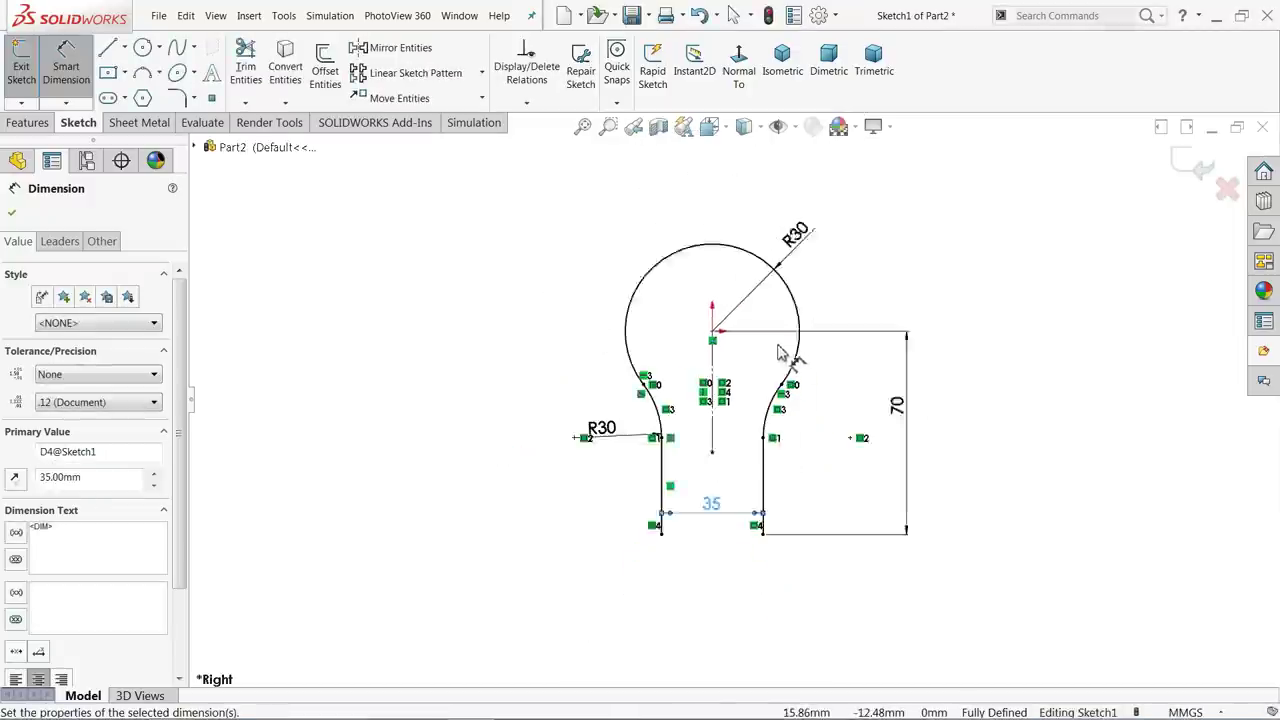
{"action": "left_click", "coordinate": [850, 395]}
{"action": "mouse_move", "coordinate": [826, 354]}
{"action": "middle_mouse_down"}
{"action": "mouse_move", "coordinate": [826, 334]}
{"action": "mouse_move", "coordinate": [888, 392]}
{"action": "mouse_move", "coordinate": [858, 412]}
{"action": "middle_mouse_up"}
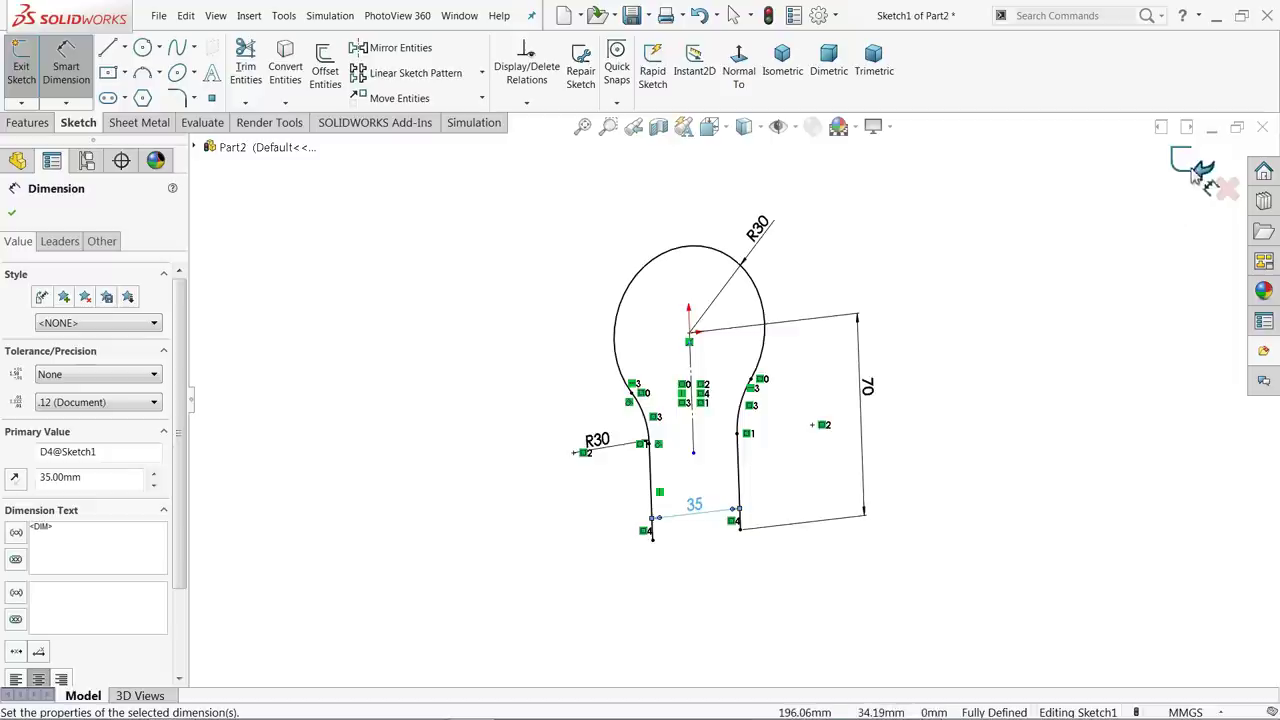
- Exit the sketch and start a Base Flange from the clamp profile
{"action": "key", "text": "Escape"}
{"action": "left_click", "coordinate": [21, 70]}
{"action": "left_click", "coordinate": [139, 122]}
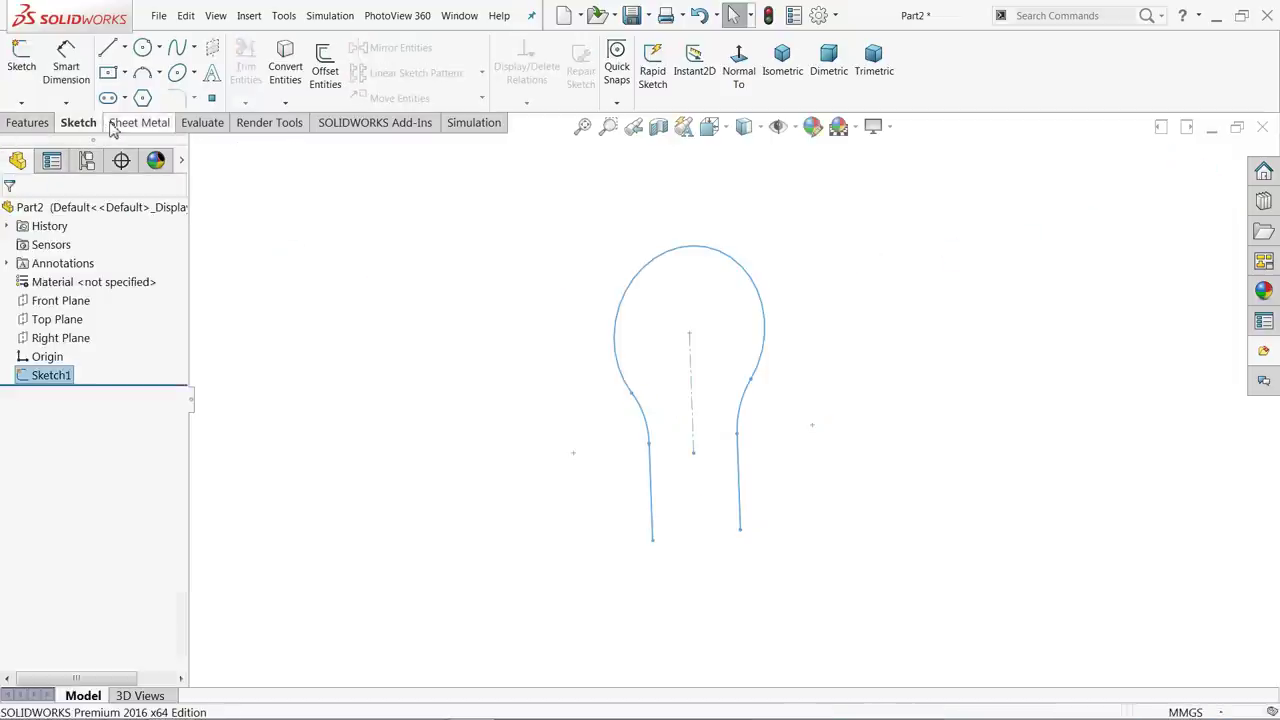
{"action": "left_click", "coordinate": [32, 72]}
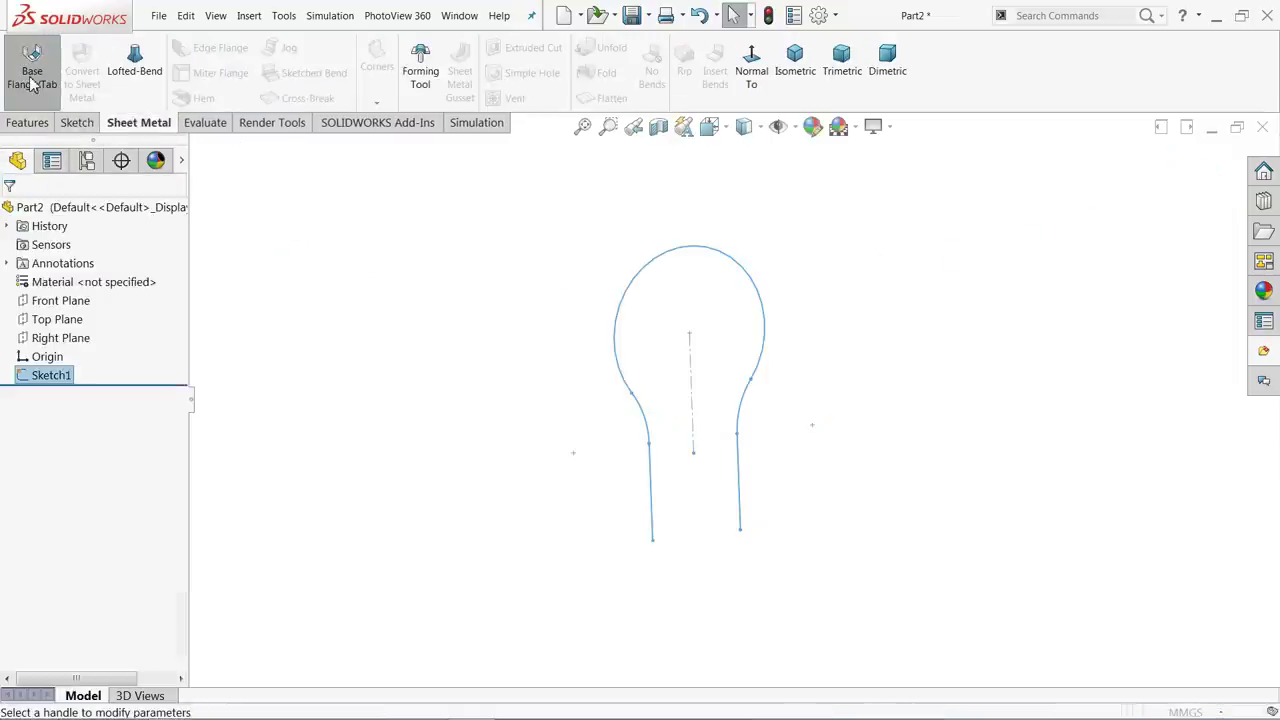
{"action": "scroll", "coordinate": [398, 358], "scroll_direction": "down", "scroll_amount": 3}
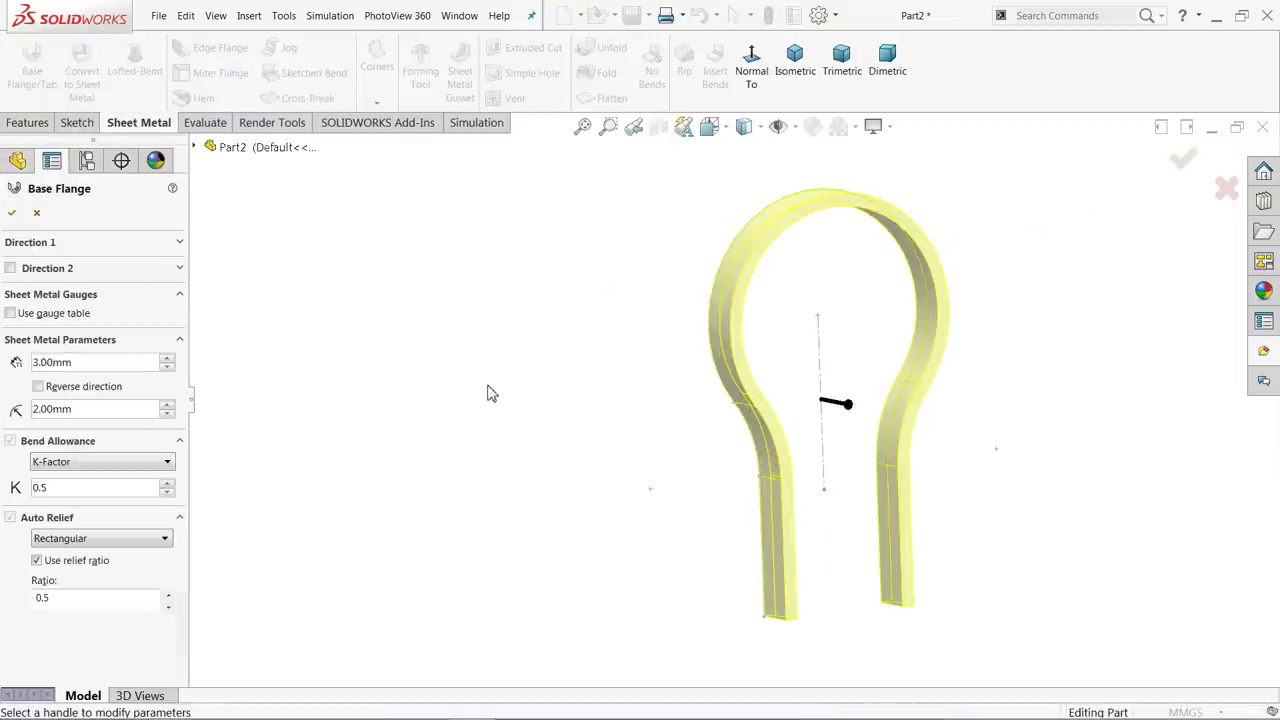
{"action": "scroll", "coordinate": [806, 380], "scroll_direction": "down", "scroll_amount": 2}
{"action": "middle_click_drag", "start_coordinate": [806, 380], "coordinate": [766, 326]}
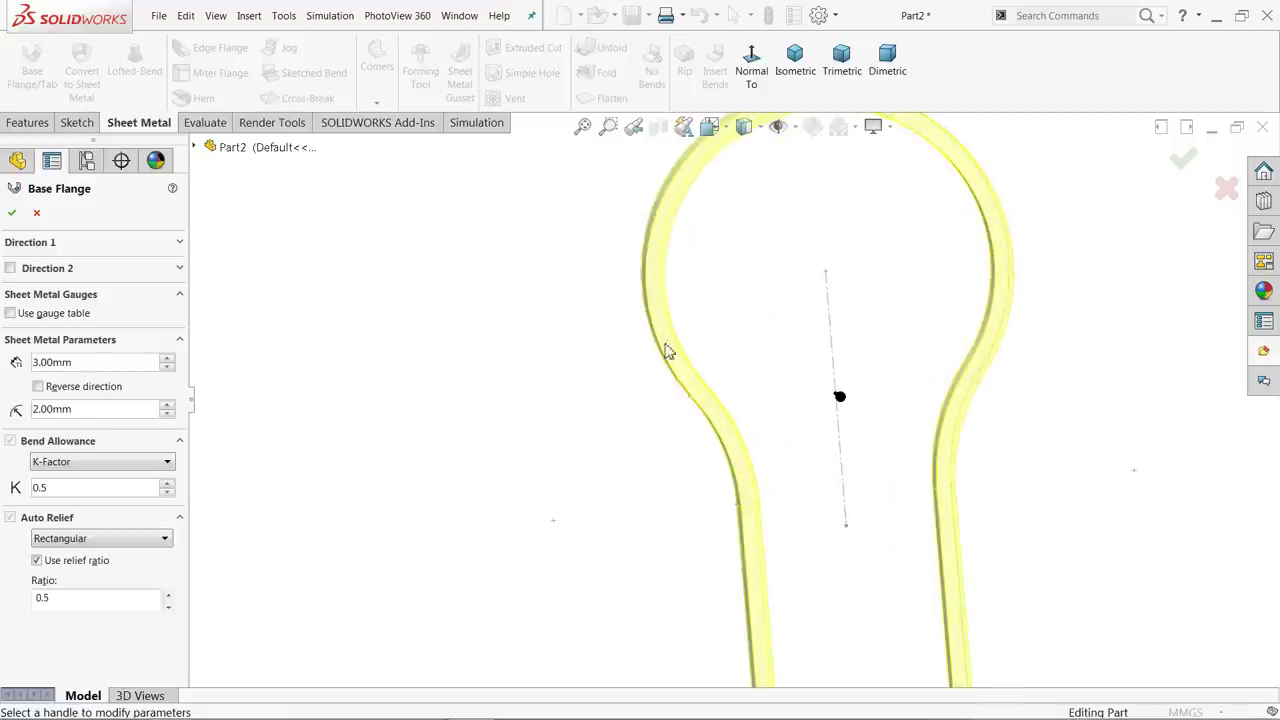
- Set the base flange Direction 1 depth to 45 mm
{"action": "left_click", "coordinate": [32, 245]}
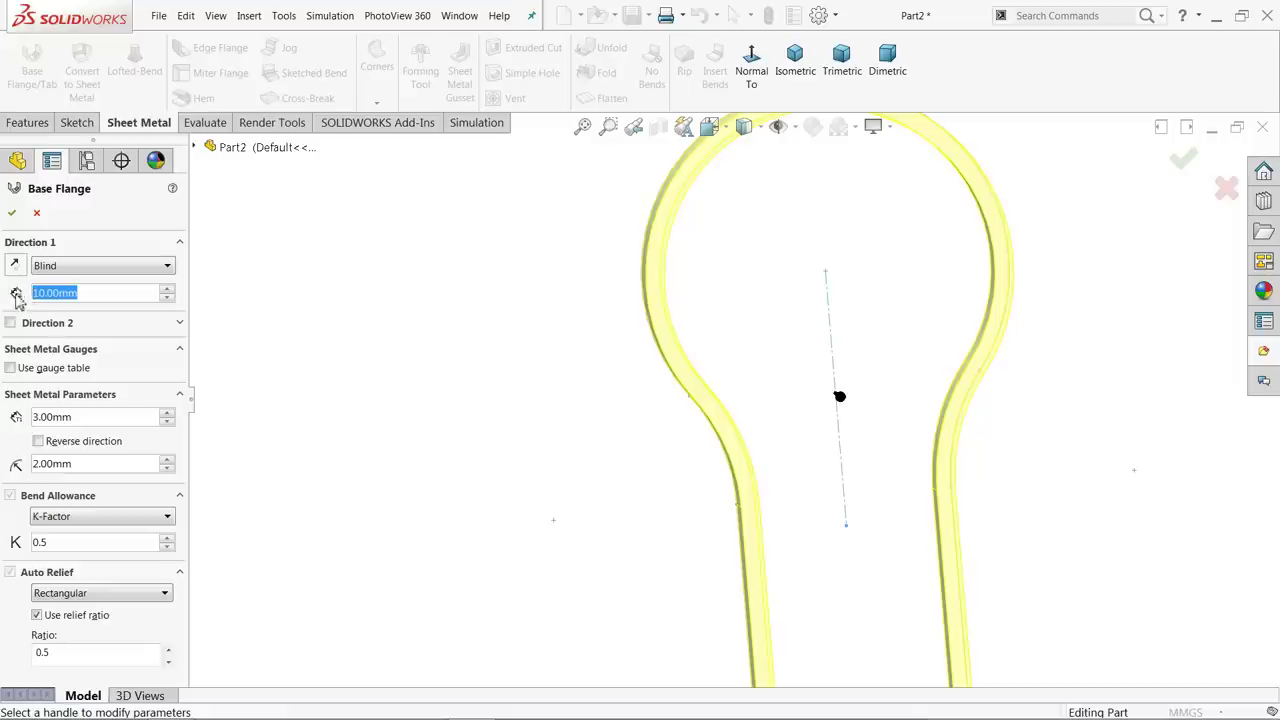
{"action": "type", "text": "45"}
{"action": "key", "text": "Return"}
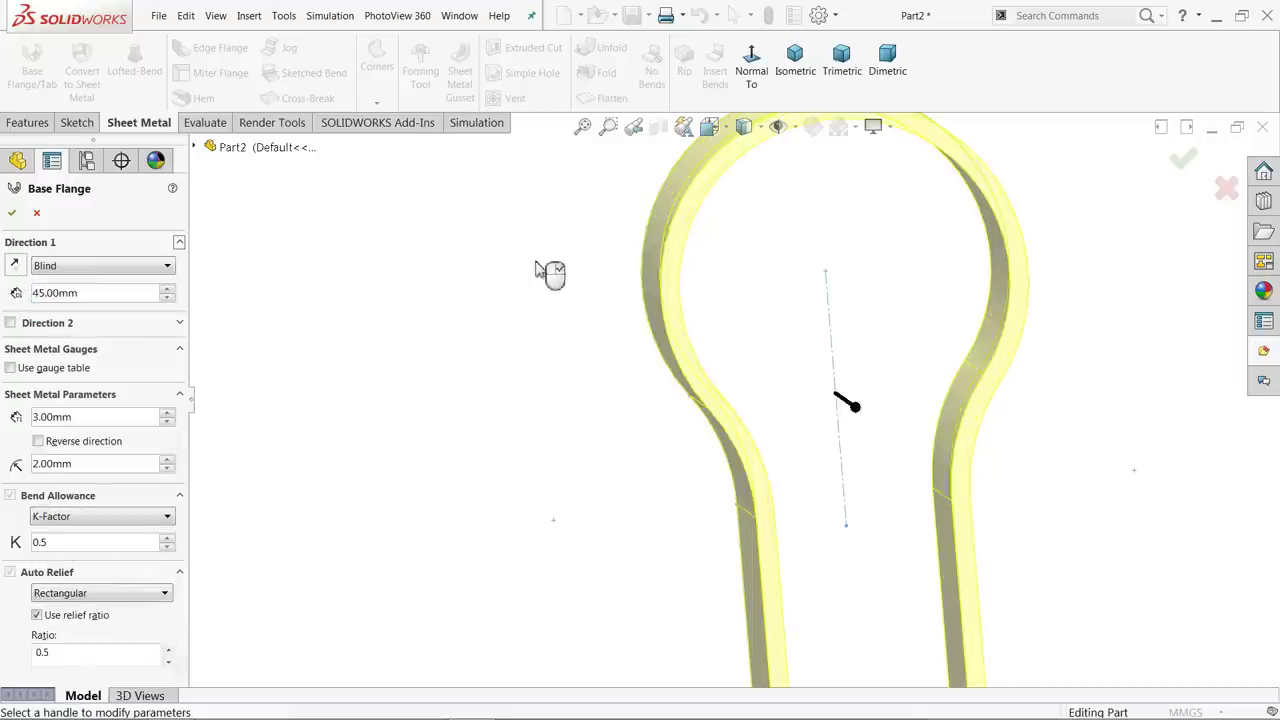
{"action": "scroll", "coordinate": [545, 278], "scroll_direction": "up", "scroll_amount": 2}
{"action": "scroll", "coordinate": [531, 286], "scroll_direction": "up", "scroll_amount": 1}
{"action": "middle_click_drag", "start_coordinate": [531, 286], "coordinate": [574, 347]}
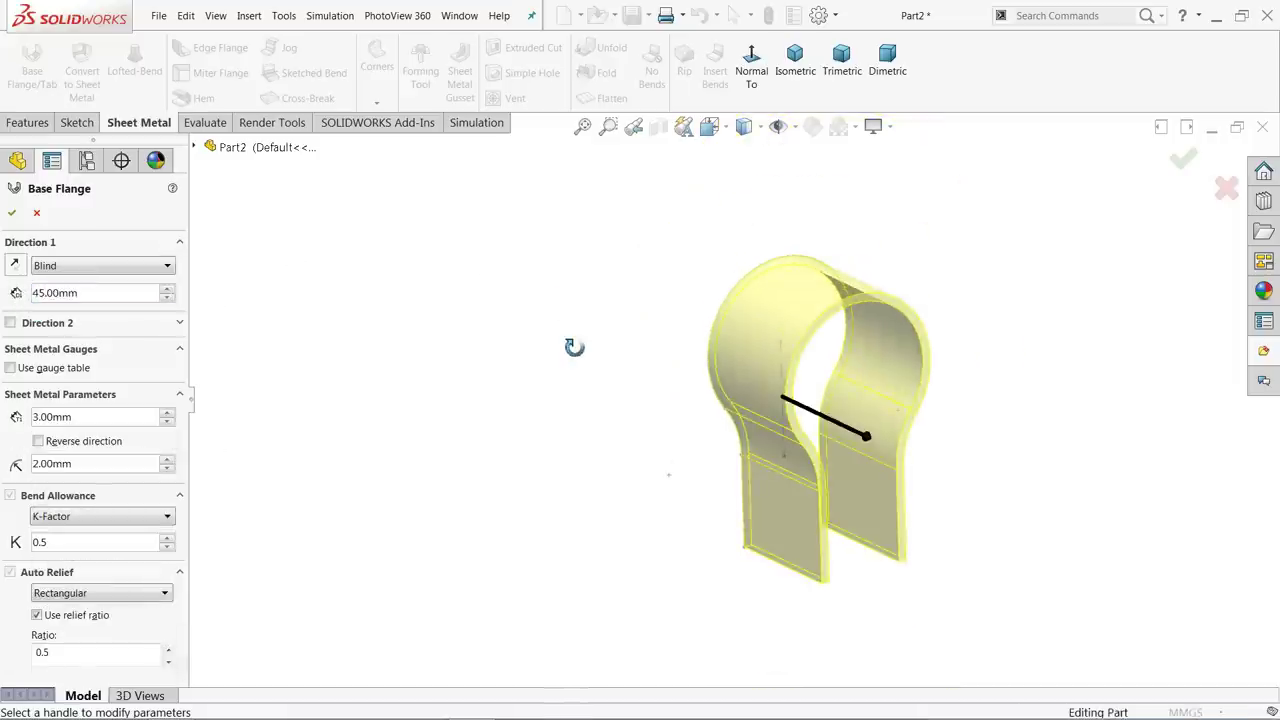
{"action": "scroll", "coordinate": [955, 425], "scroll_direction": "down", "scroll_amount": 2}
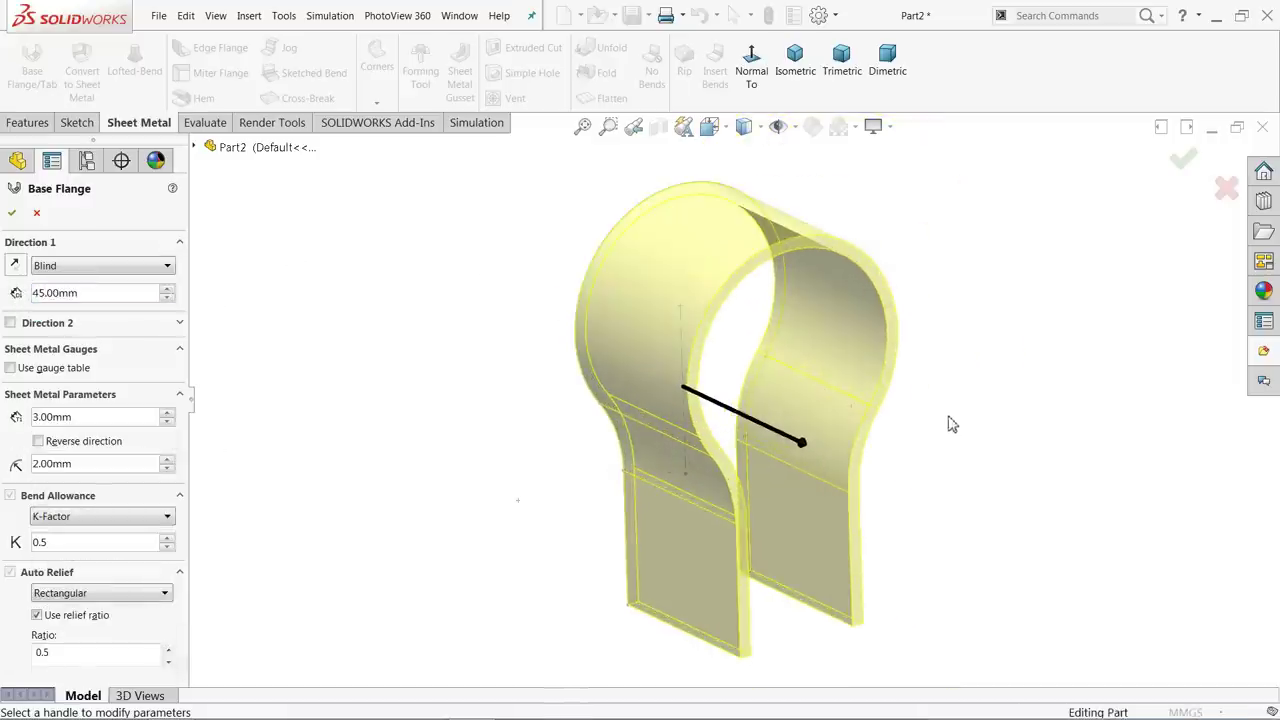
- Make the flange depth Mid-Plane, trying 40 mm before settling on 45 mm
{"action": "left_click", "coordinate": [60, 266]}
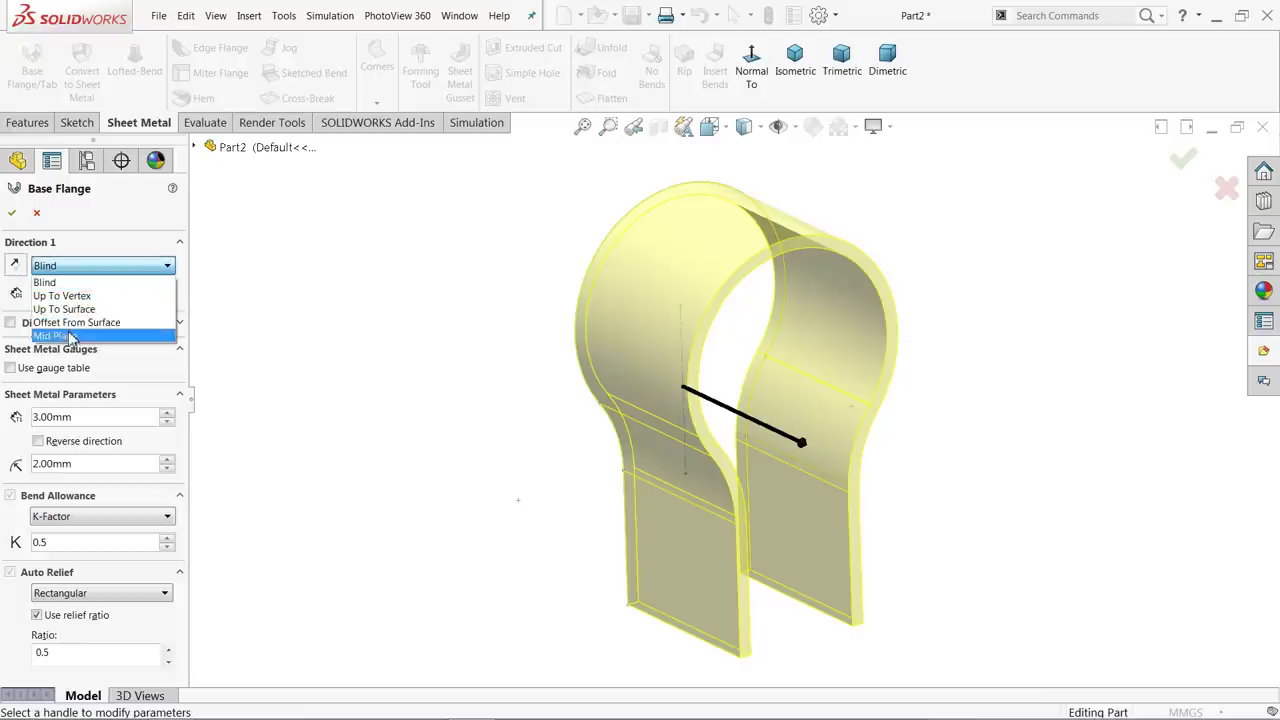
{"action": "left_click", "coordinate": [74, 338]}
{"action": "mouse_move", "coordinate": [423, 380]}
{"action": "middle_mouse_down"}
{"action": "mouse_move", "coordinate": [500, 389]}
{"action": "mouse_move", "coordinate": [436, 368]}
{"action": "middle_mouse_up"}
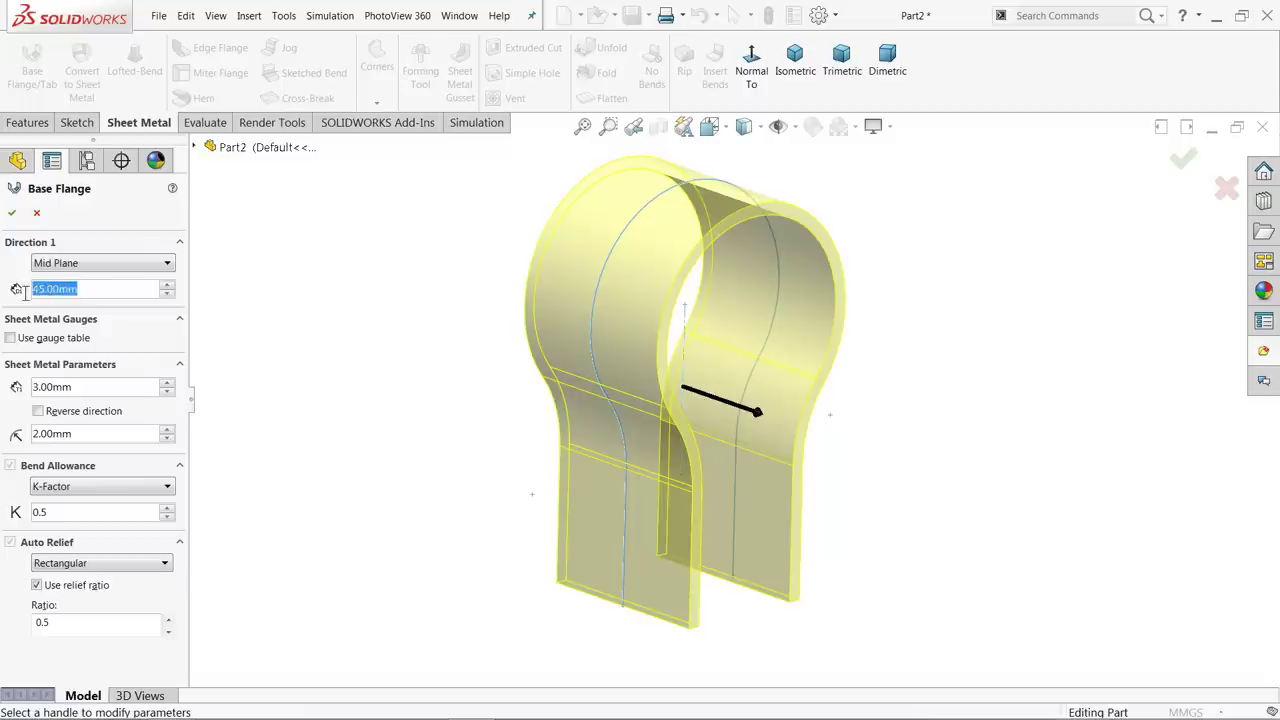
{"action": "type", "text": "40"}
{"action": "key", "text": "Return"}
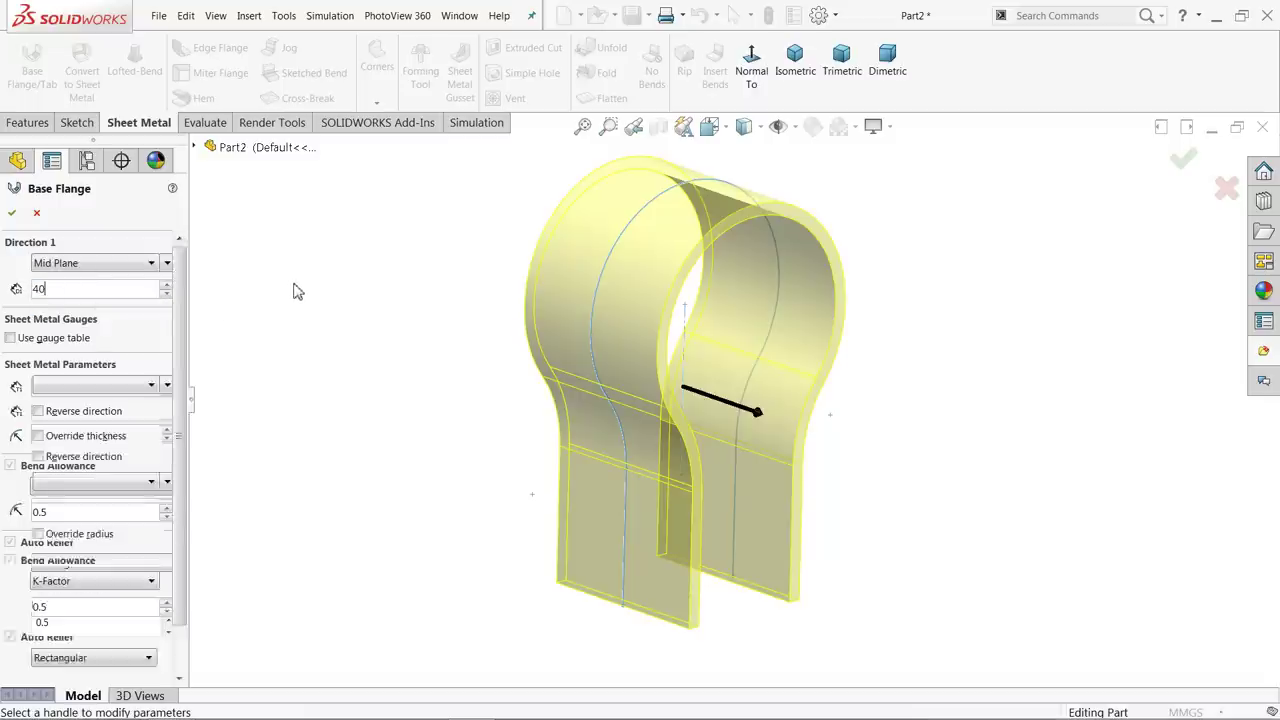
{"action": "mouse_move", "coordinate": [380, 320]}
{"action": "middle_mouse_down"}
{"action": "mouse_move", "coordinate": [420, 306]}
{"action": "mouse_move", "coordinate": [397, 311]}
{"action": "mouse_move", "coordinate": [386, 338]}
{"action": "middle_mouse_up"}
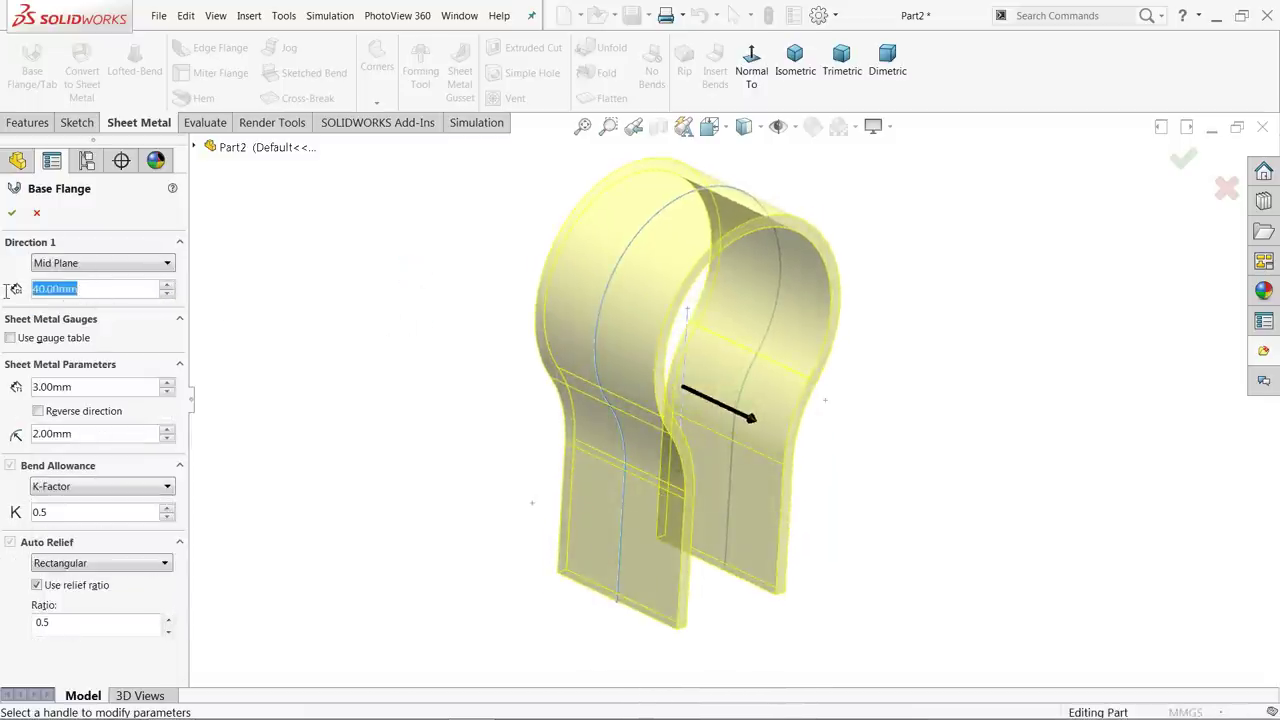
{"action": "type", "text": "45"}
{"action": "key", "text": "Return"}
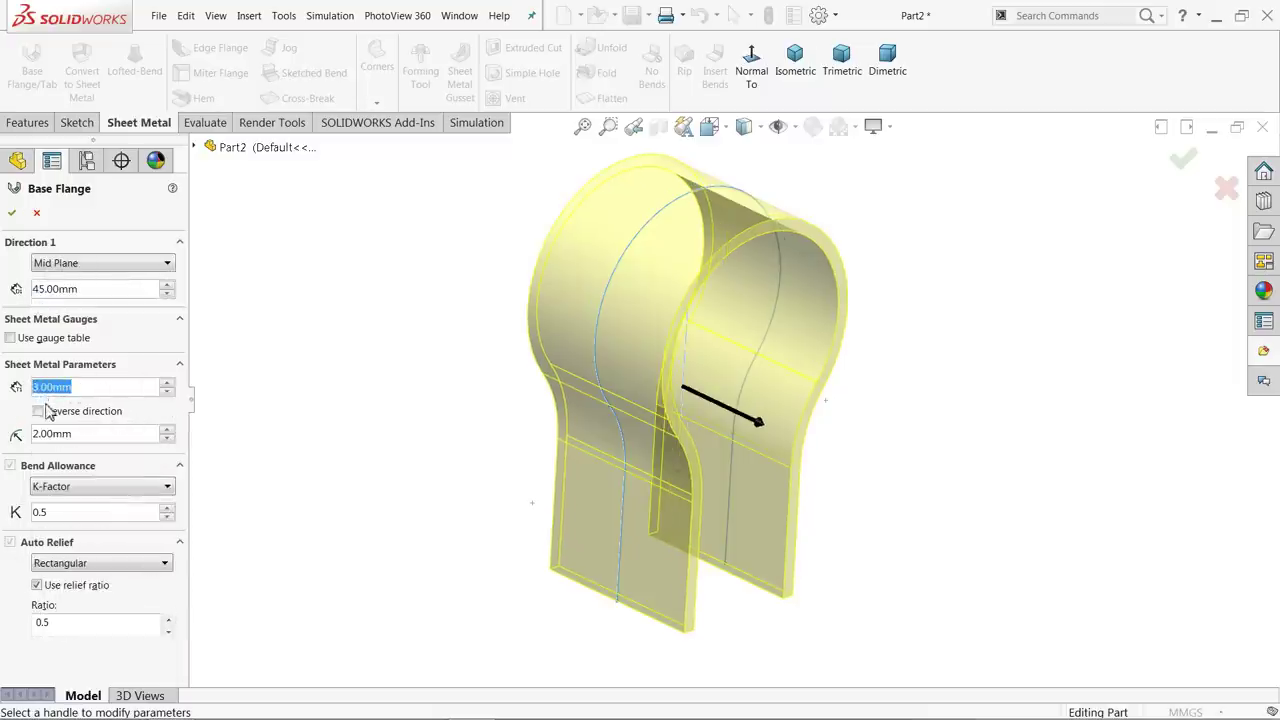
- Set the sheet thickness to 2 mm and accept the base flange
{"action": "type", "text": "2"}
{"action": "key", "text": "Return"}
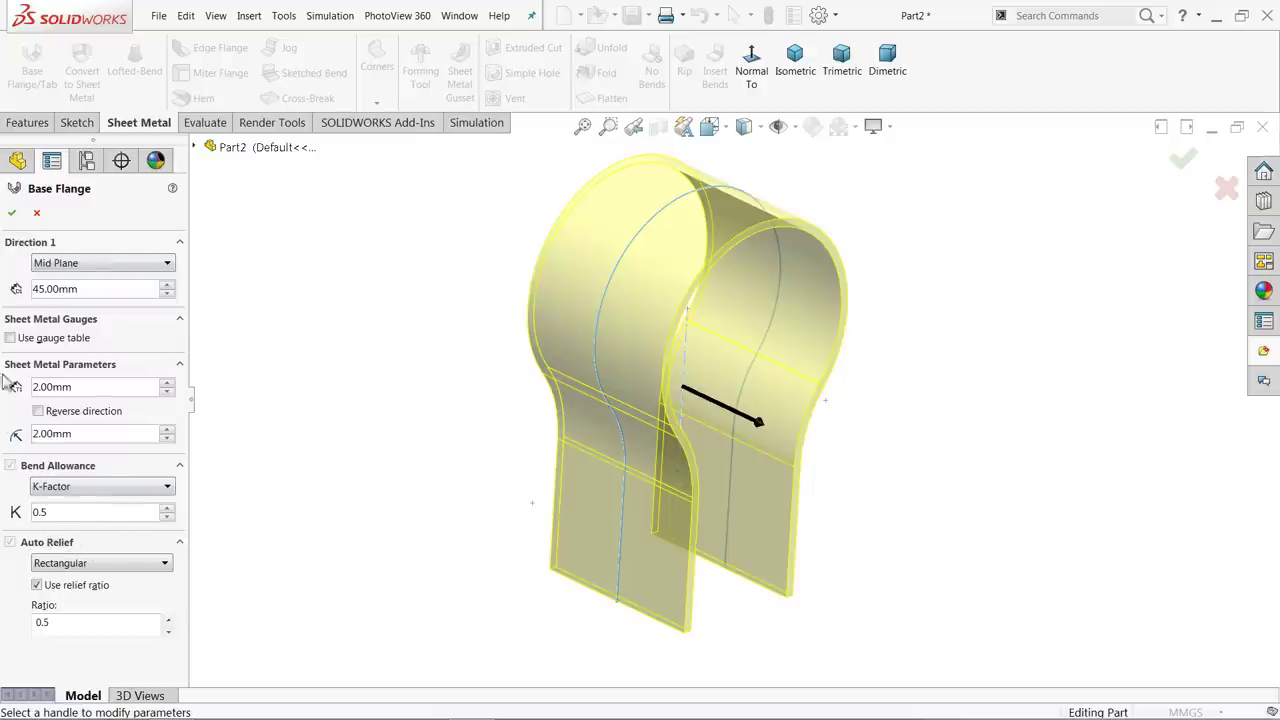
{"action": "left_click", "coordinate": [11, 211]}
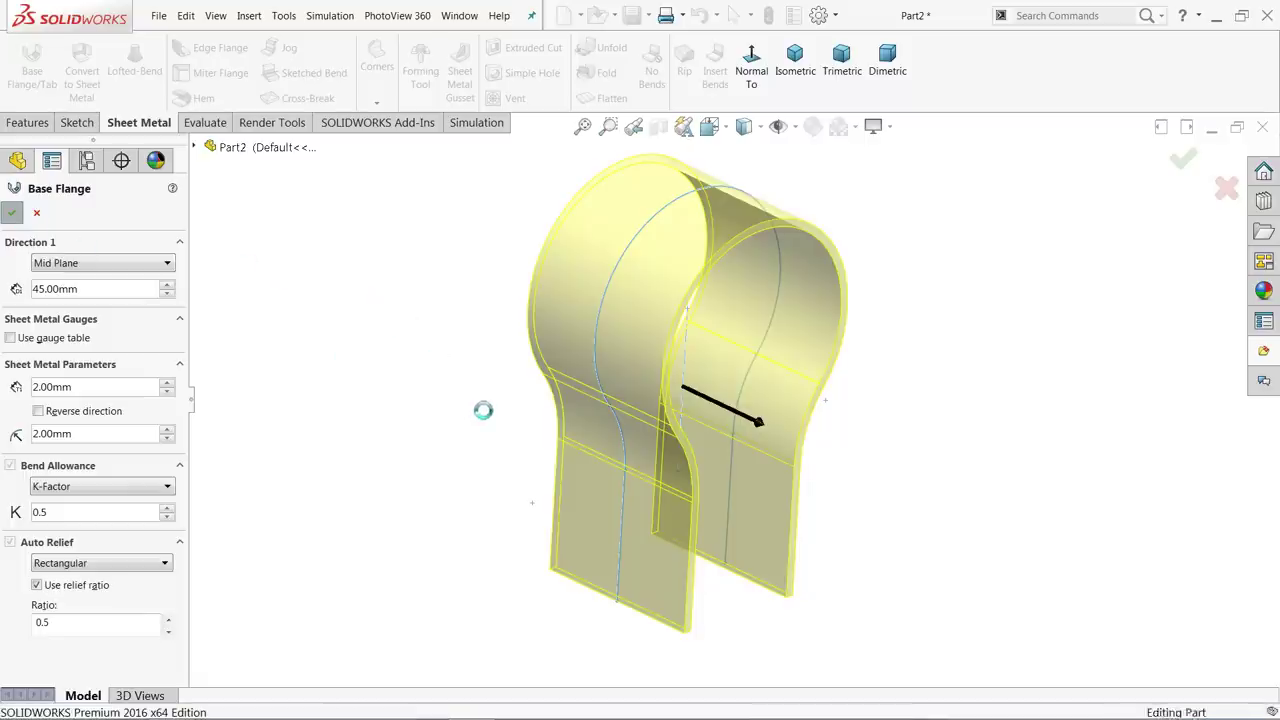
{"action": "mouse_move", "coordinate": [476, 407]}
{"action": "middle_mouse_down"}
{"action": "mouse_move", "coordinate": [482, 372]}
{"action": "mouse_move", "coordinate": [466, 378]}
{"action": "middle_mouse_up"}
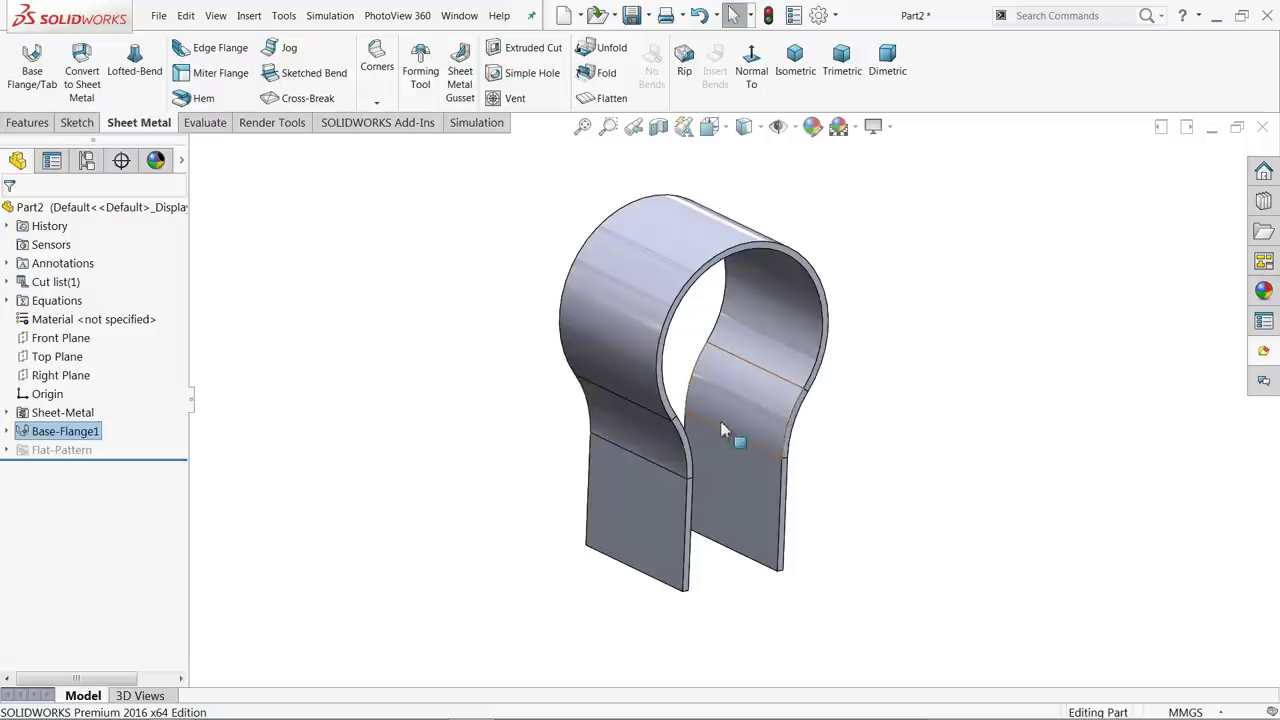
{"action": "key", "text": "ctrl+7"}
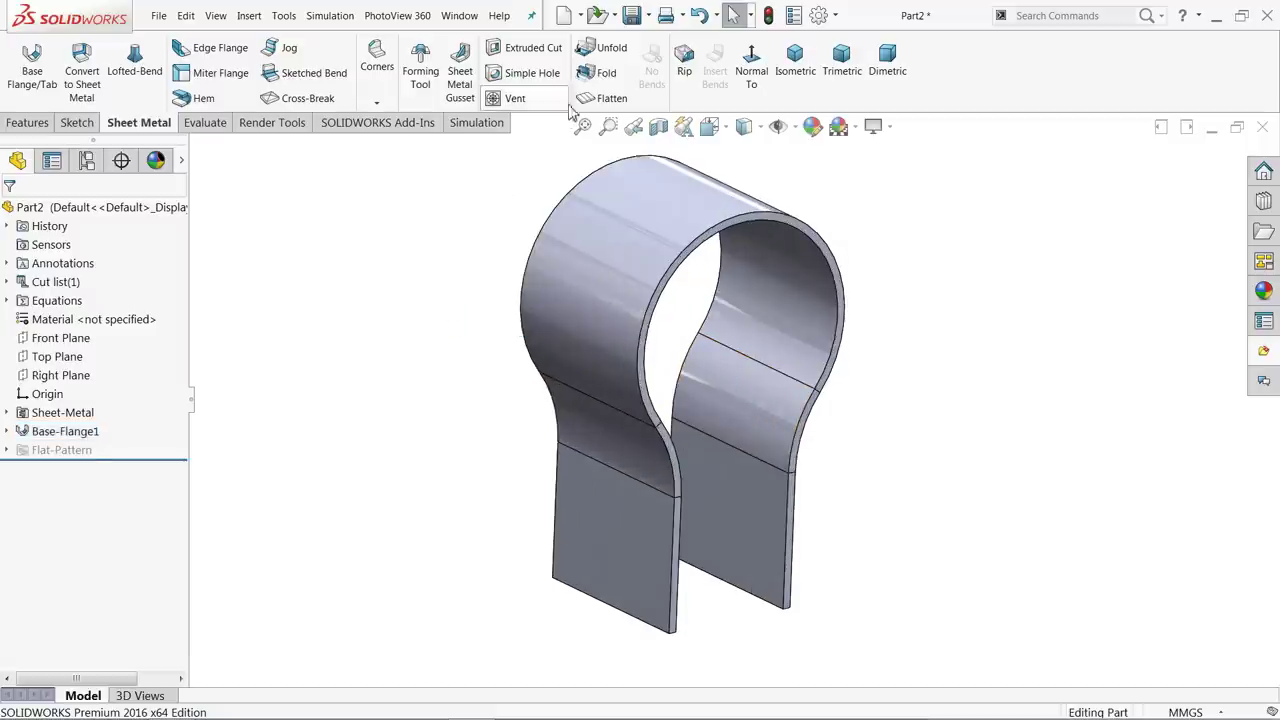
- Create Unfold1 flattening all three bends, with the lower-left flange face fixed
{"action": "left_click", "coordinate": [606, 52]}
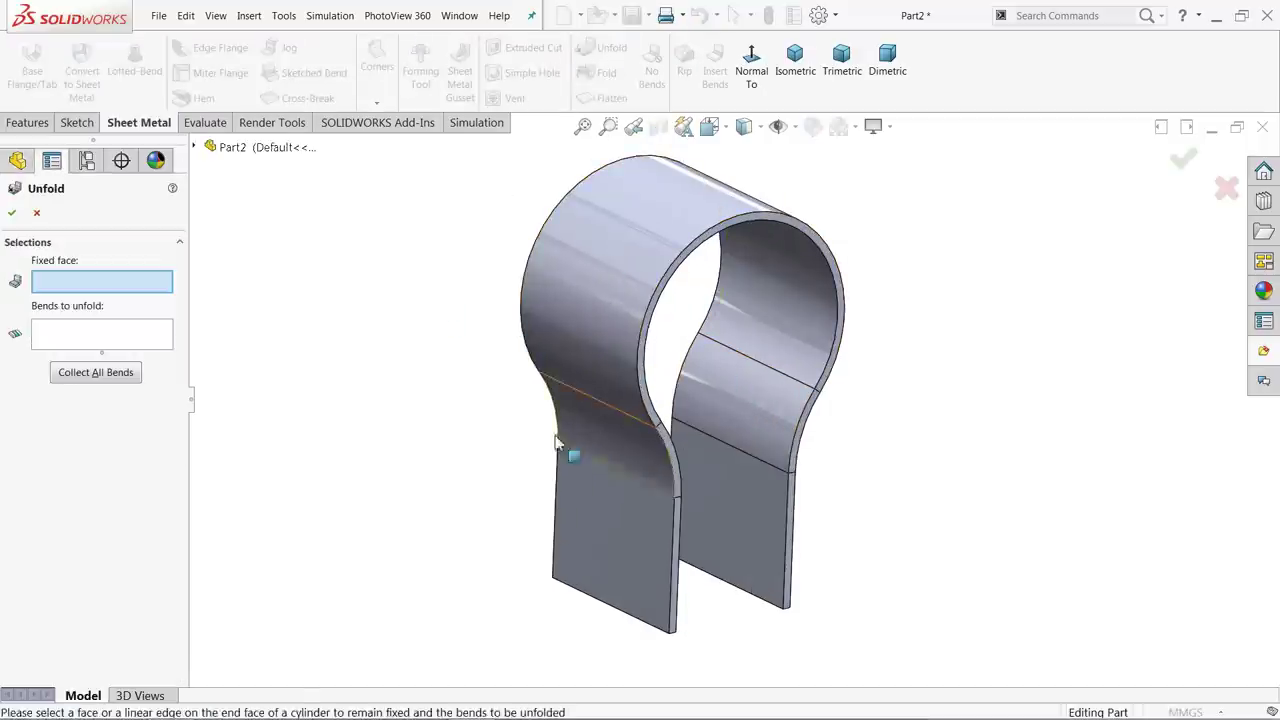
{"action": "left_click", "coordinate": [594, 517]}
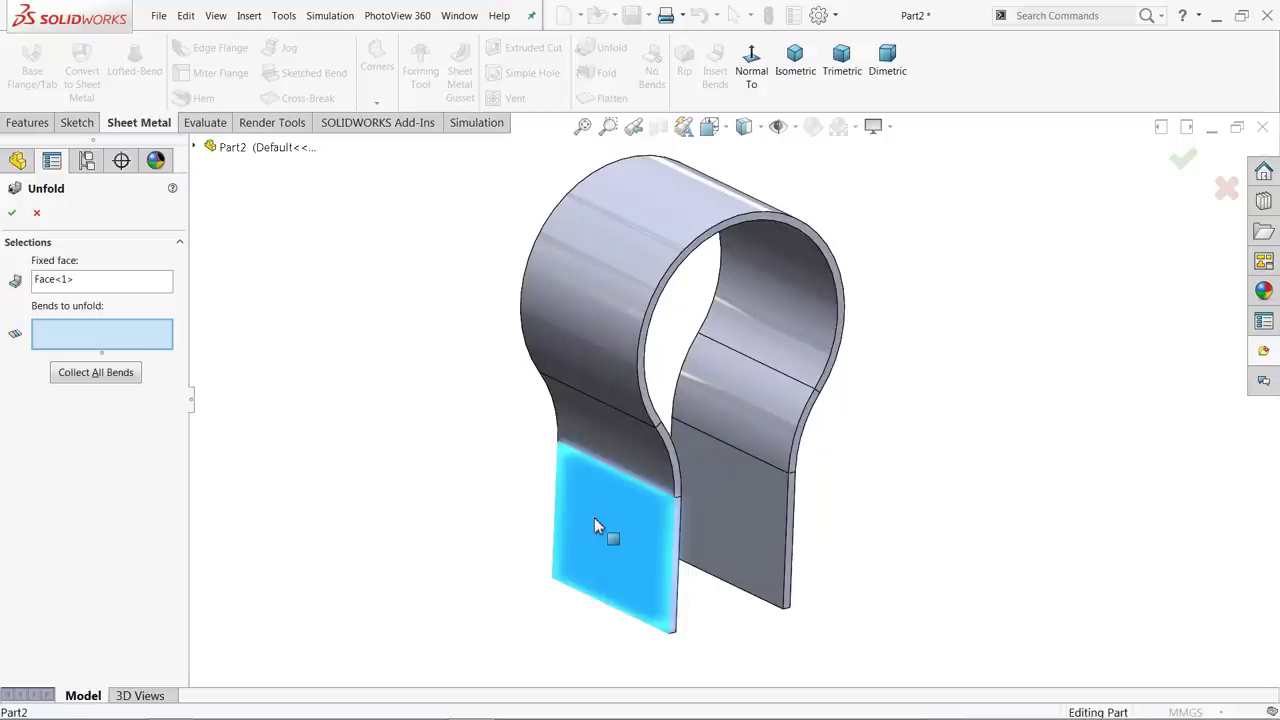
{"action": "left_click", "coordinate": [98, 377]}
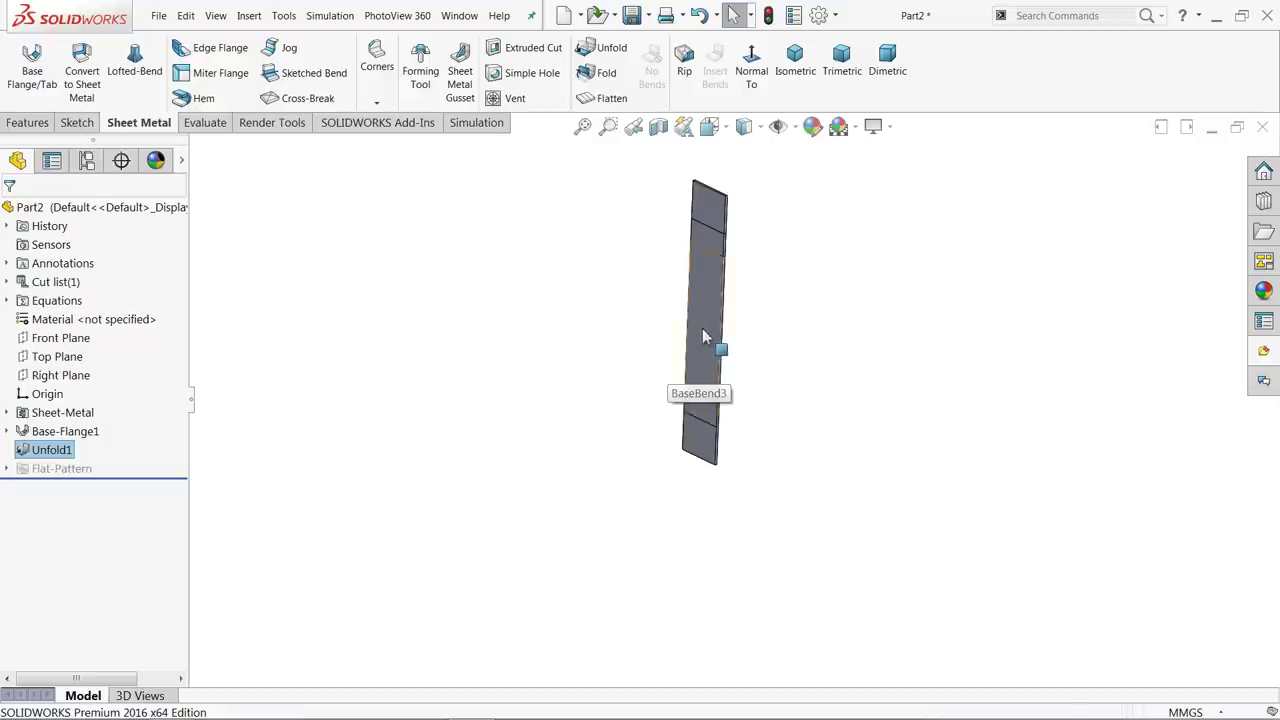
- Start a new sketch on the flattened middle bend face
{"action": "left_click", "coordinate": [703, 337]}
{"action": "left_click", "coordinate": [755, 288]}
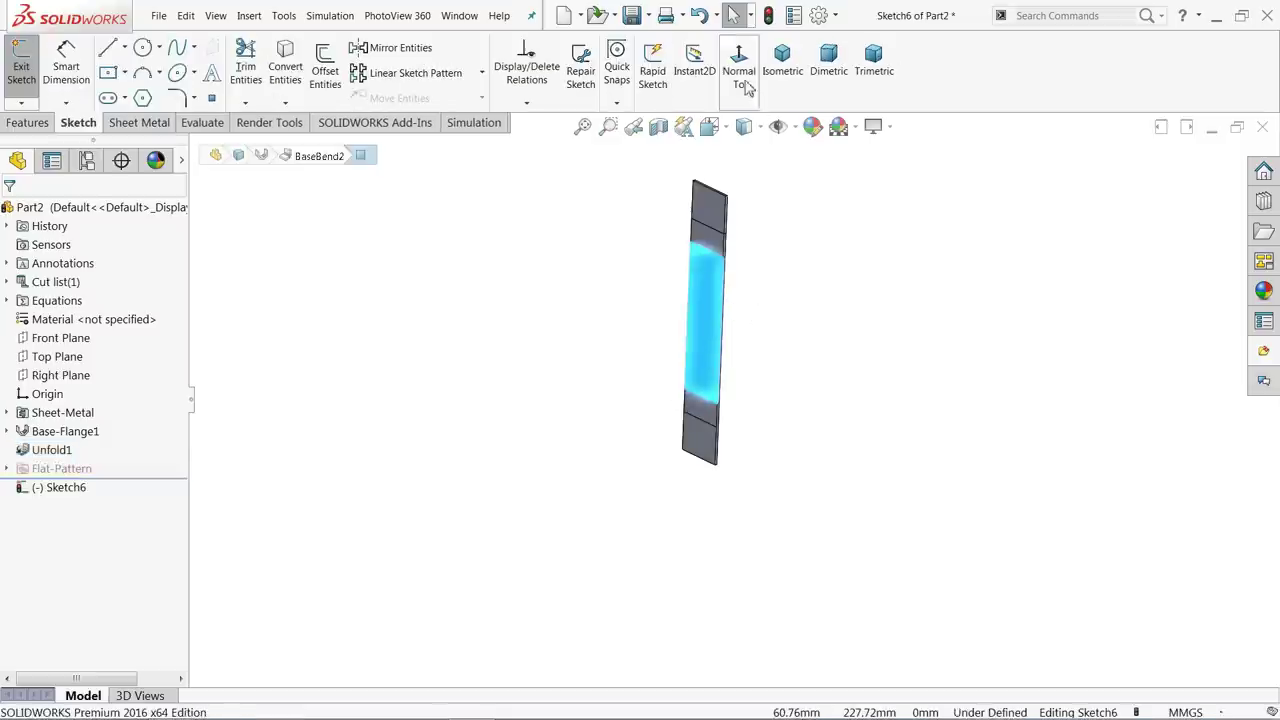
{"action": "scroll", "coordinate": [770, 438], "scroll_direction": "down", "scroll_amount": 3}
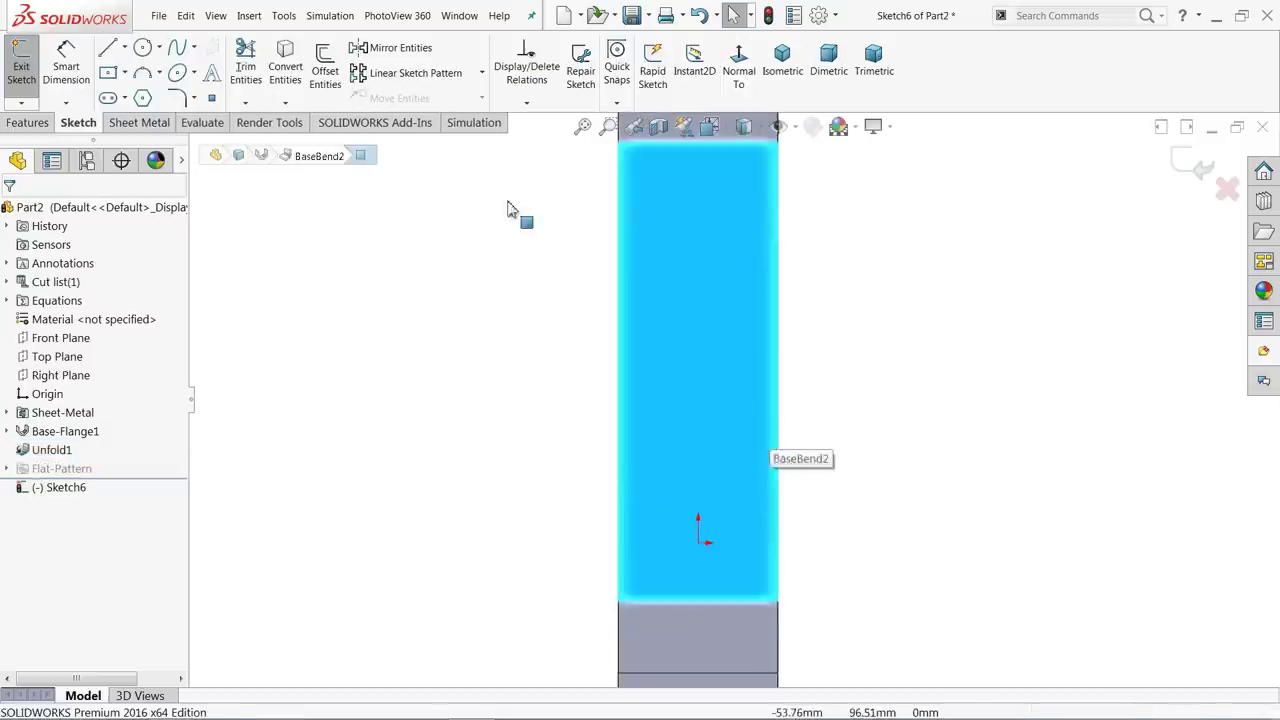
- Draw a vertical centreline from the face's top edge to its bottom edge
{"action": "left_click", "coordinate": [125, 48]}
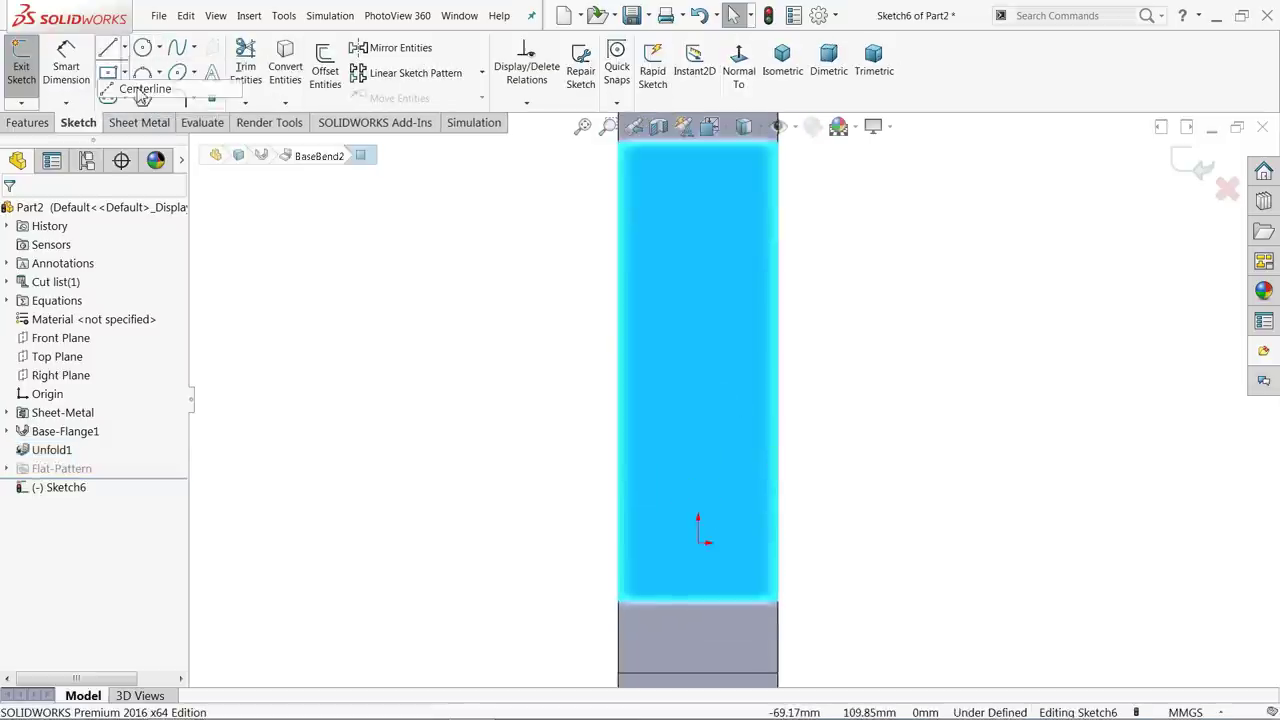
{"action": "left_click", "coordinate": [143, 86]}
{"action": "left_click", "coordinate": [698, 142]}
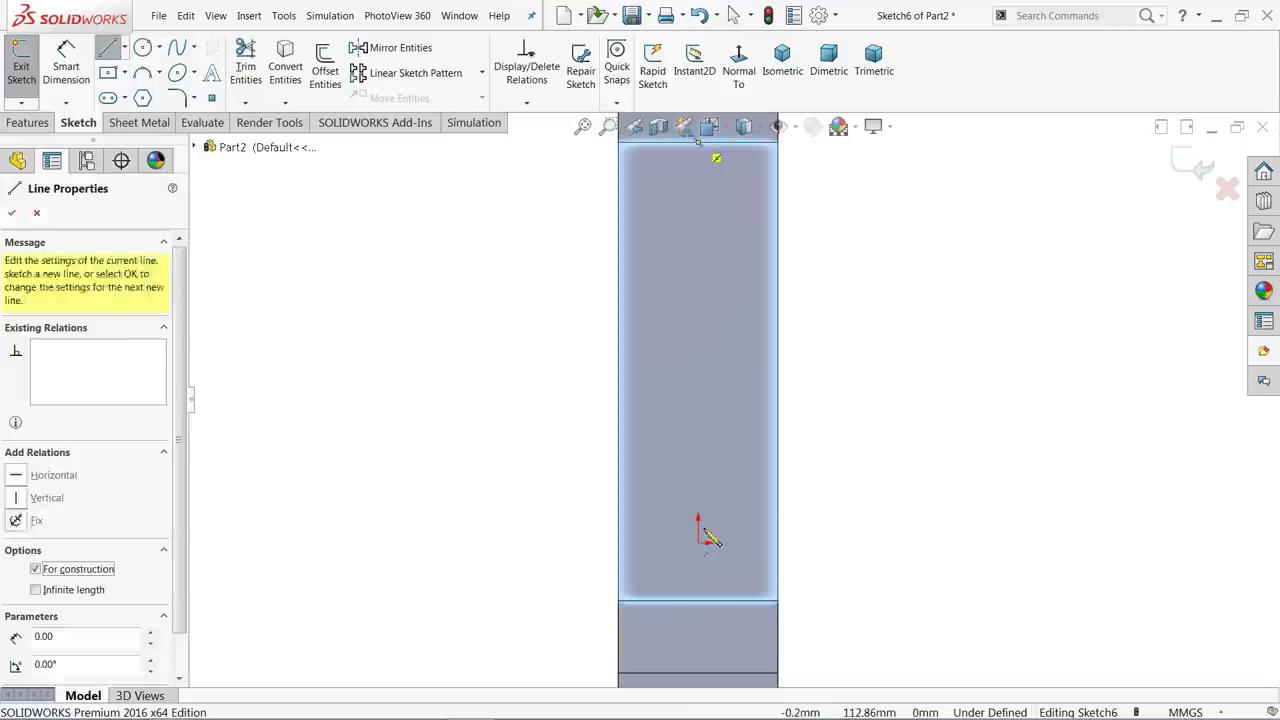
{"action": "left_click", "coordinate": [698, 600]}
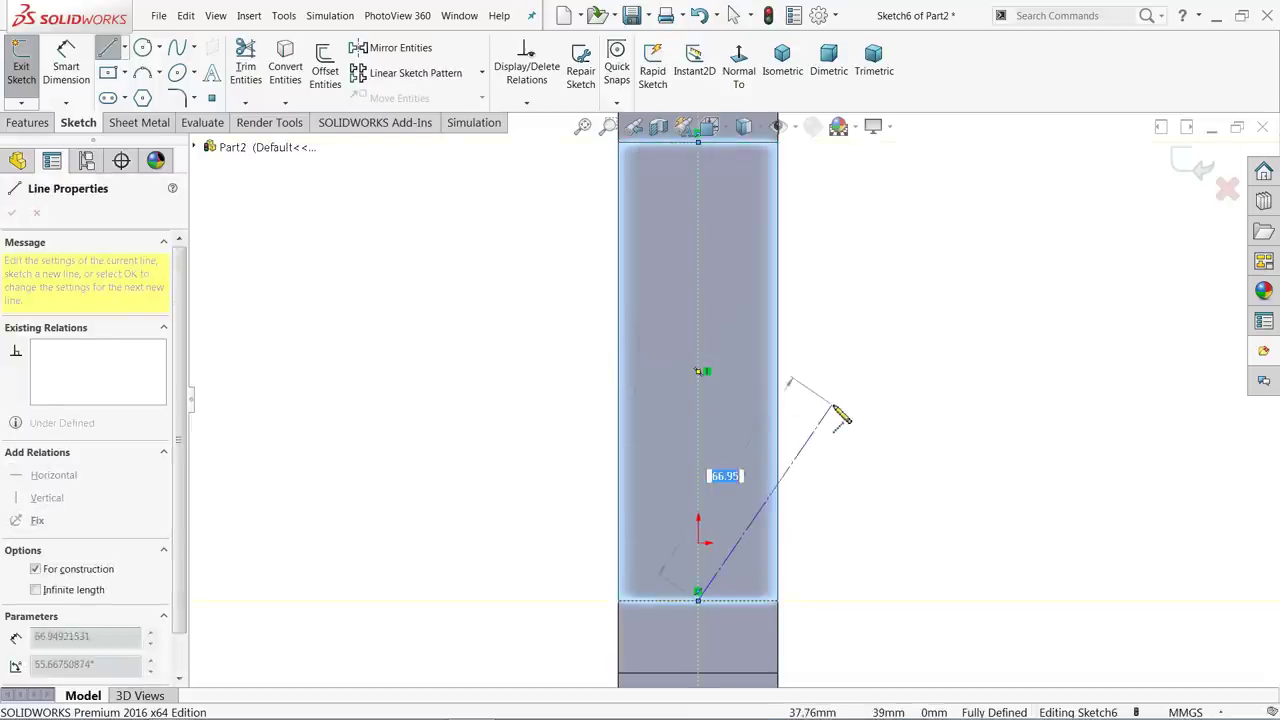
{"action": "right_click", "coordinate": [832, 378]}
{"action": "left_click", "coordinate": [866, 417]}
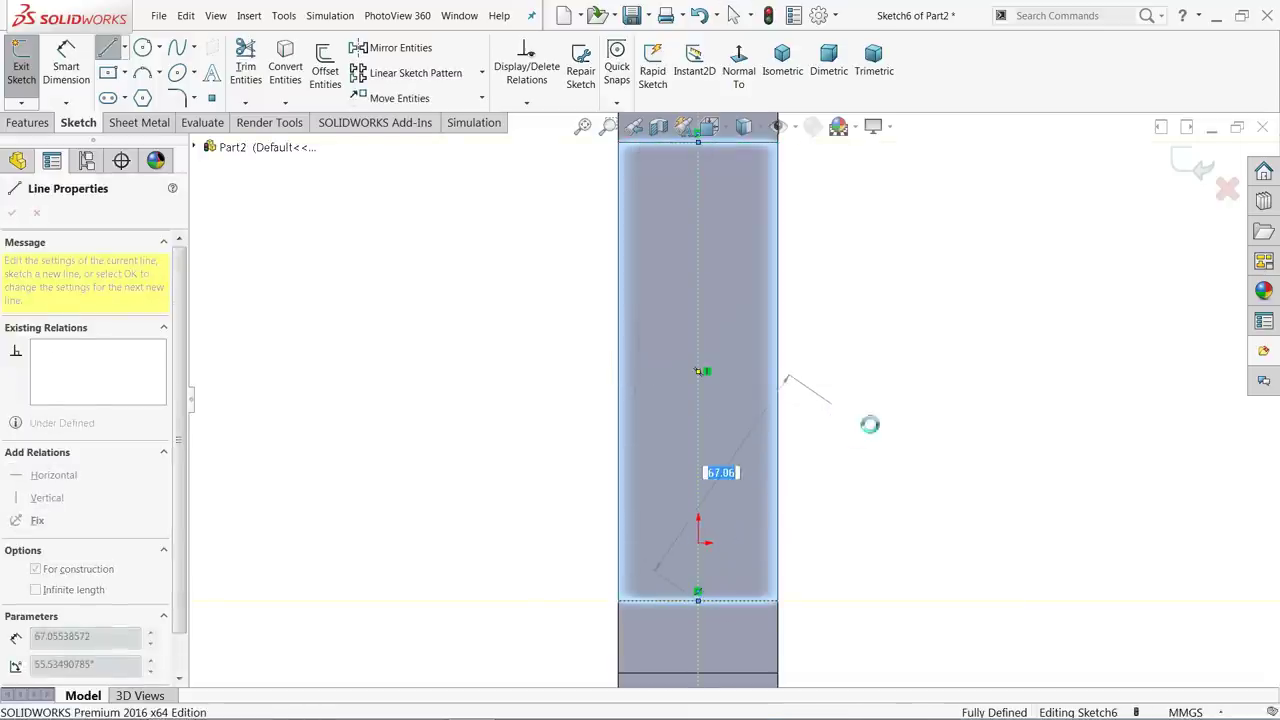
- Draw a vertical centerpoint straight slot centred on the centreline midpoint
{"action": "left_click", "coordinate": [125, 98]}
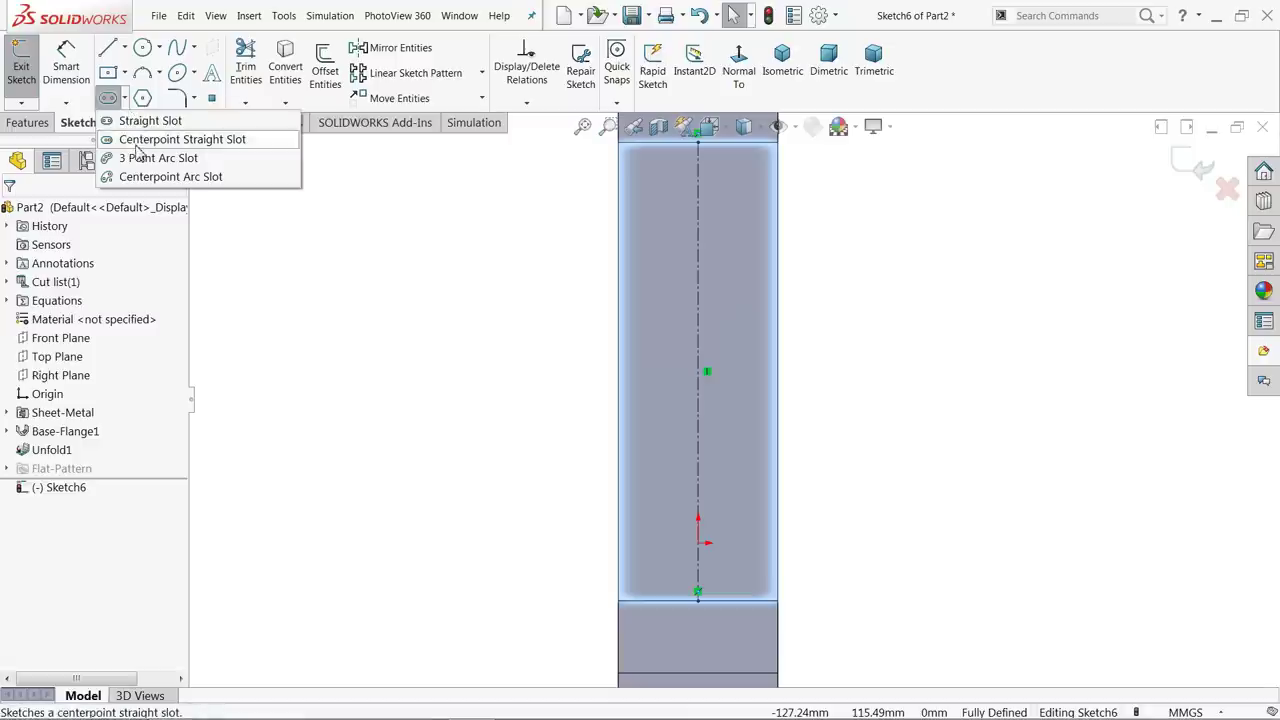
{"action": "left_click", "coordinate": [138, 142]}
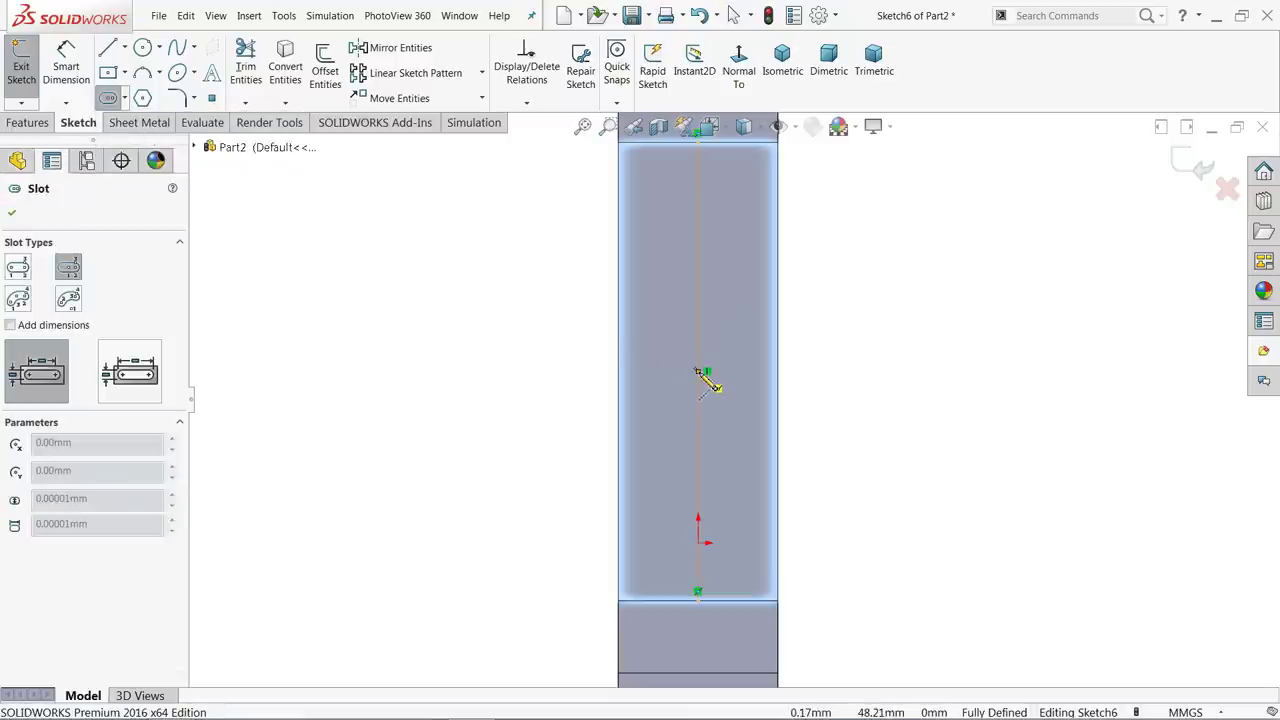
{"action": "left_click", "coordinate": [698, 371]}
{"action": "left_click", "coordinate": [699, 243]}
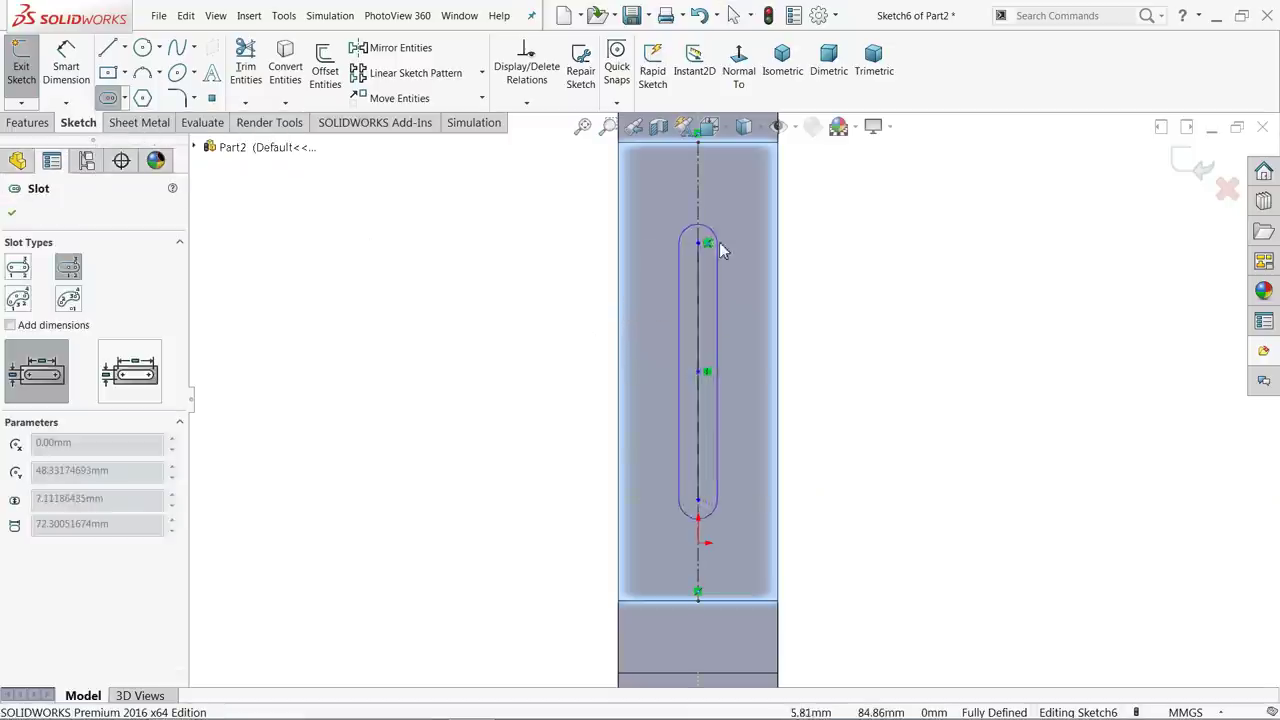
{"action": "left_click", "coordinate": [725, 251]}
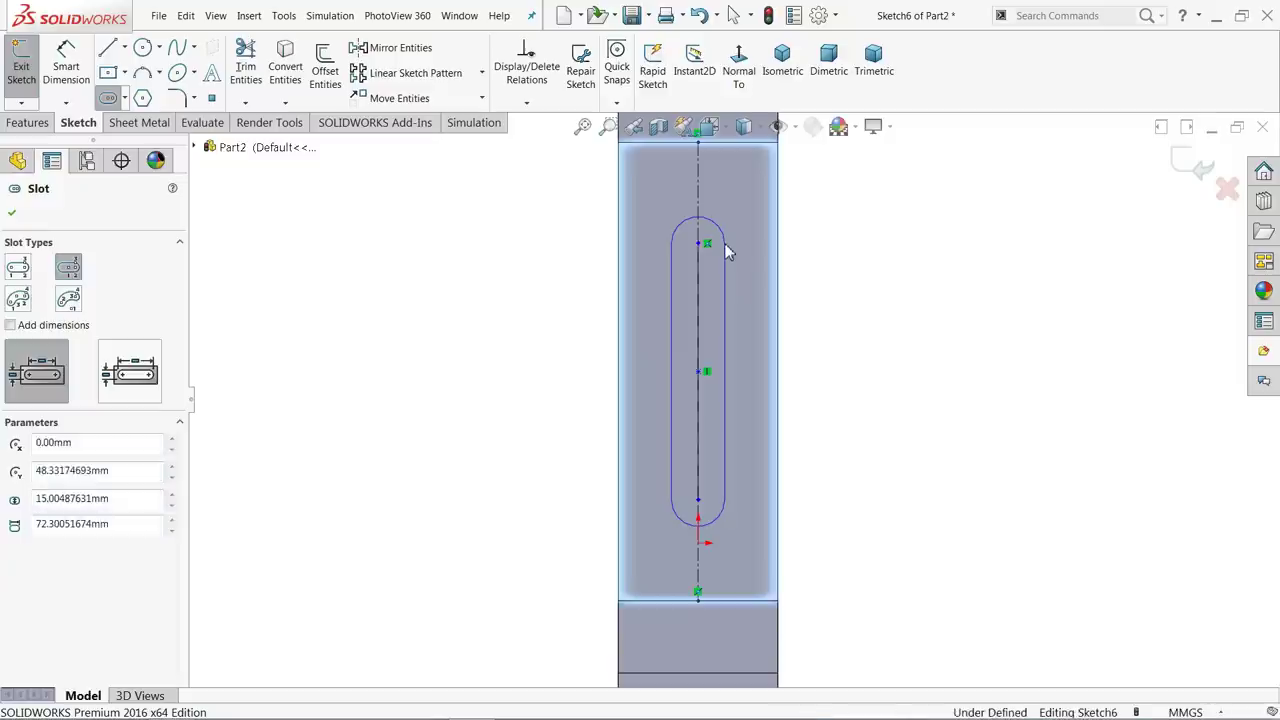
- Draw a short horizontal slot from the same centre point
{"action": "left_click", "coordinate": [699, 372]}
{"action": "left_click", "coordinate": [749, 372]}
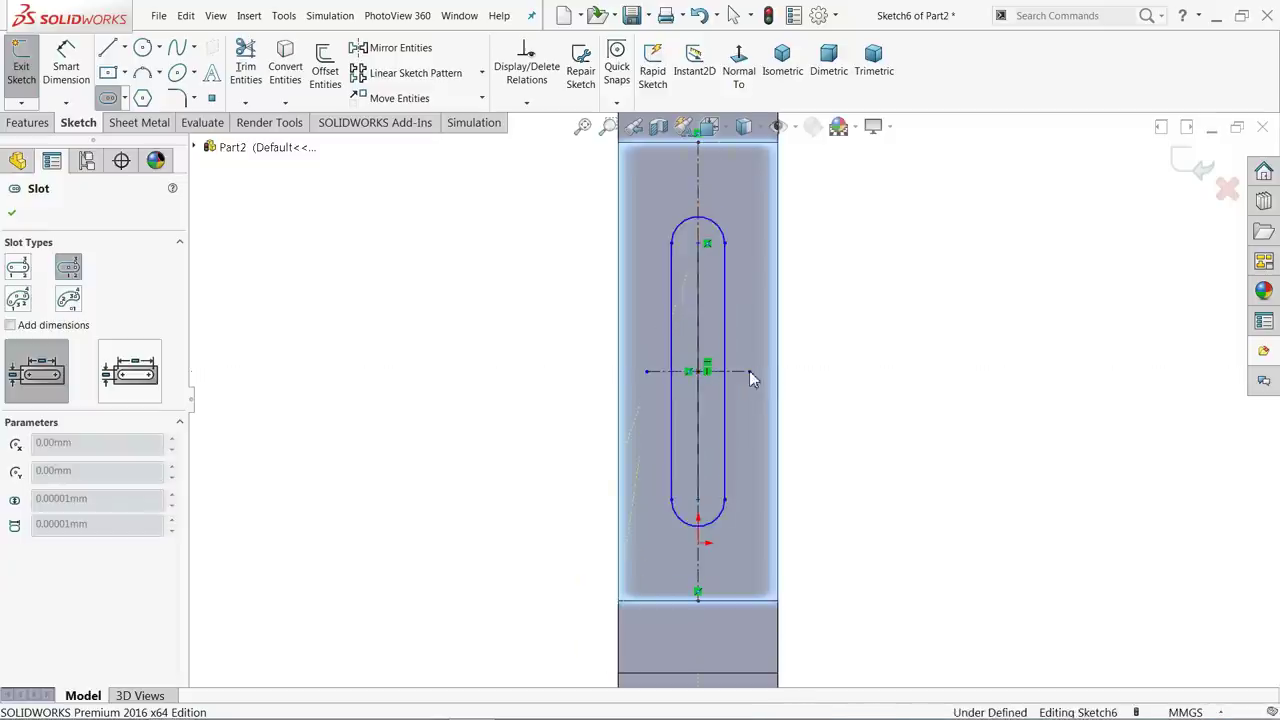
{"action": "left_click", "coordinate": [750, 349]}
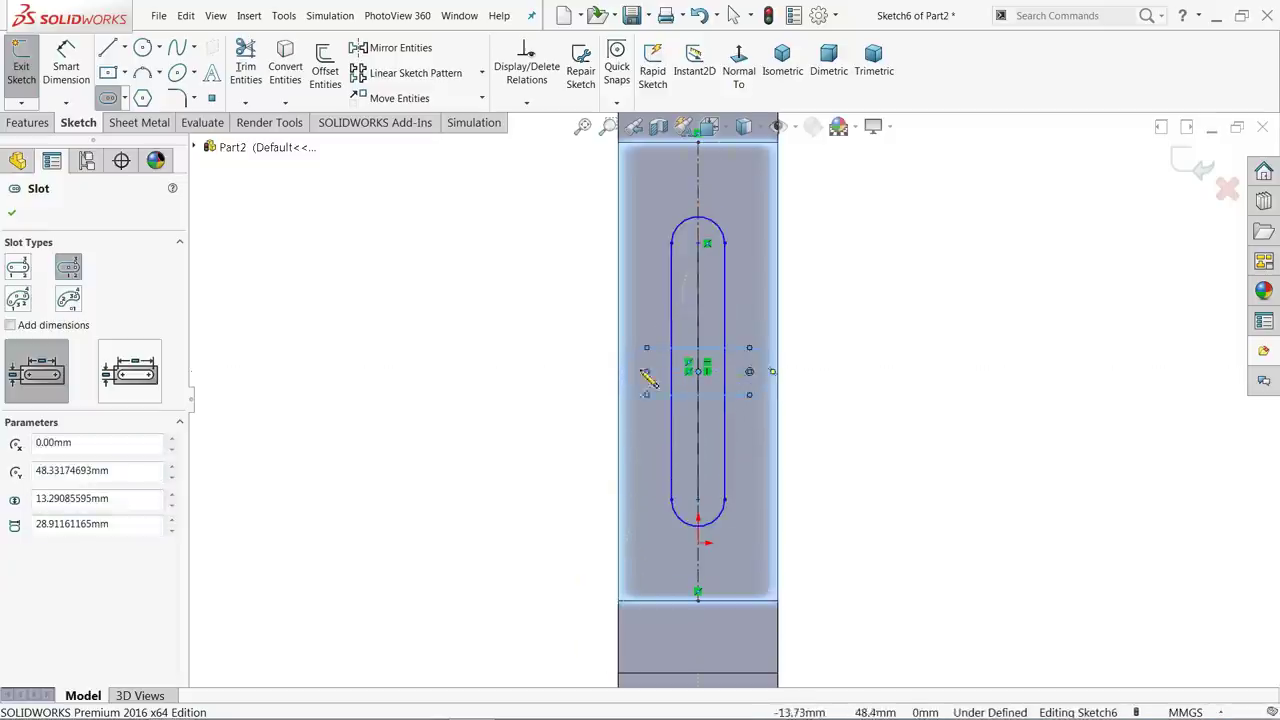
{"action": "right_click", "coordinate": [398, 268]}
{"action": "left_click", "coordinate": [432, 270]}
{"action": "left_click", "coordinate": [66, 62]}
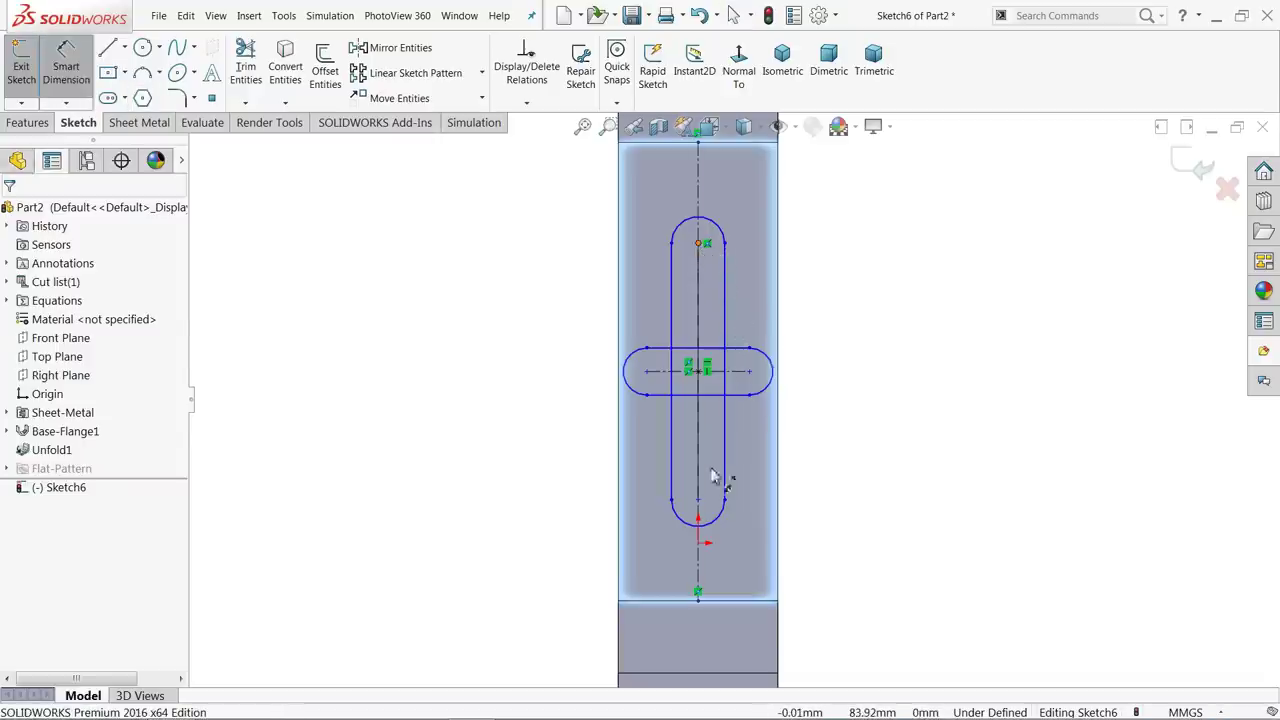
- Dimension the vertical slot at 60 mm long with R6 ends
{"action": "left_click", "coordinate": [700, 506]}
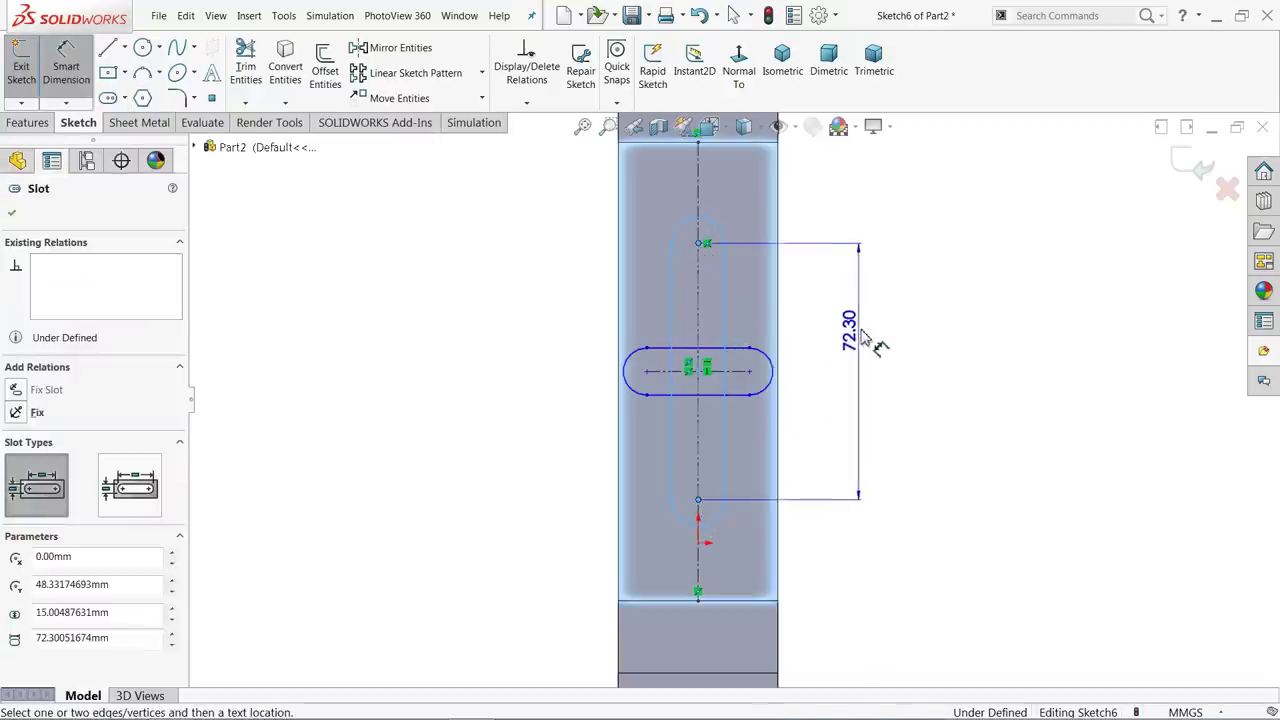
{"action": "left_click", "coordinate": [855, 346]}
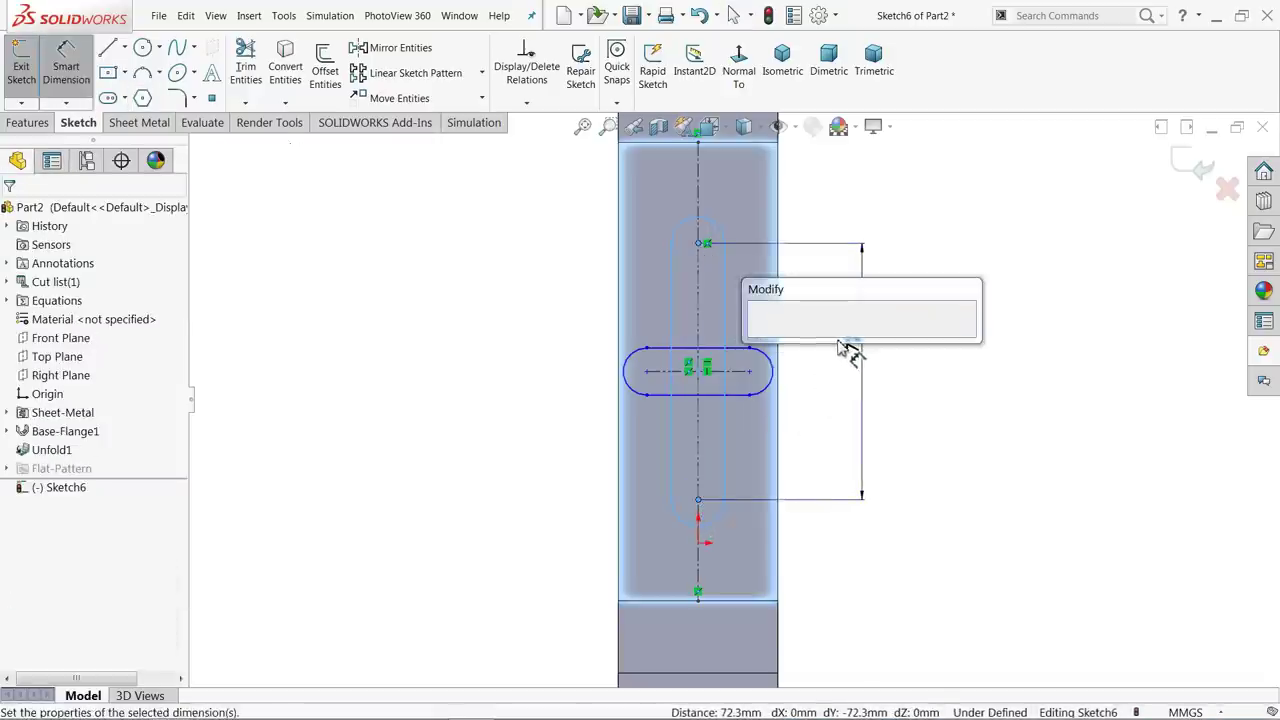
{"action": "type", "text": "60"}
{"action": "left_click", "coordinate": [759, 335]}
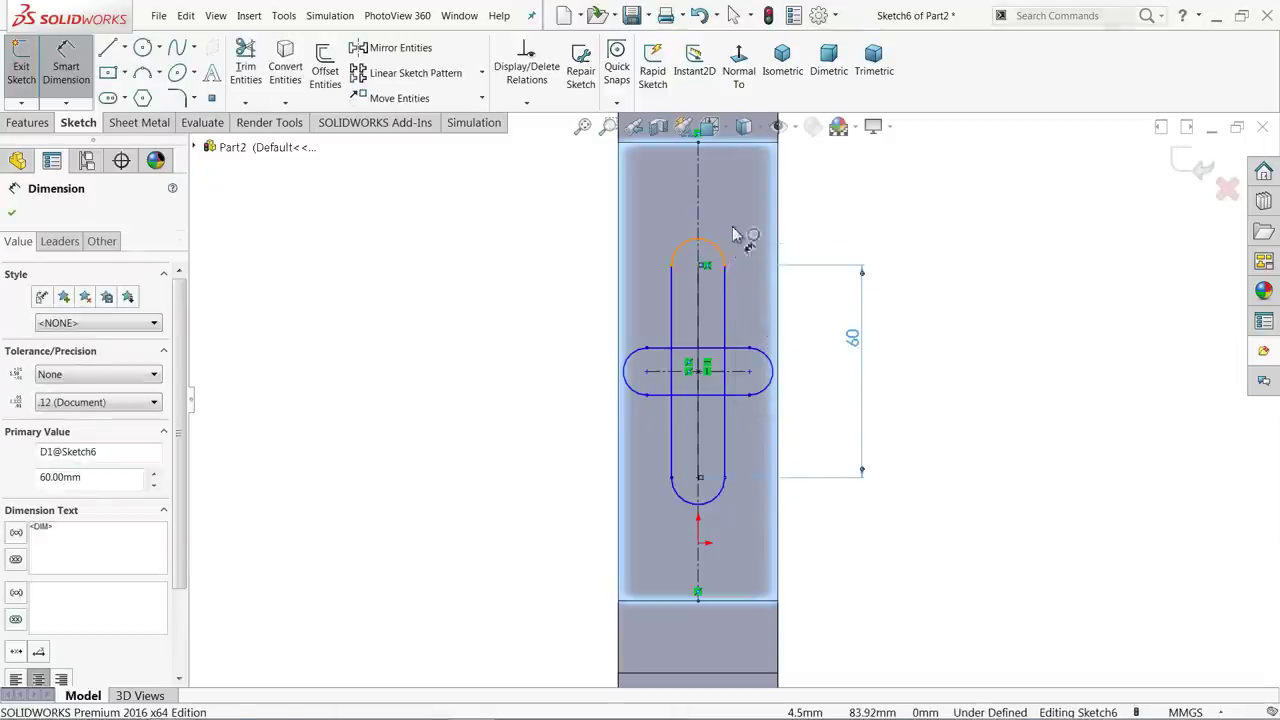
{"action": "left_click", "coordinate": [712, 248]}
{"action": "left_click", "coordinate": [814, 196]}
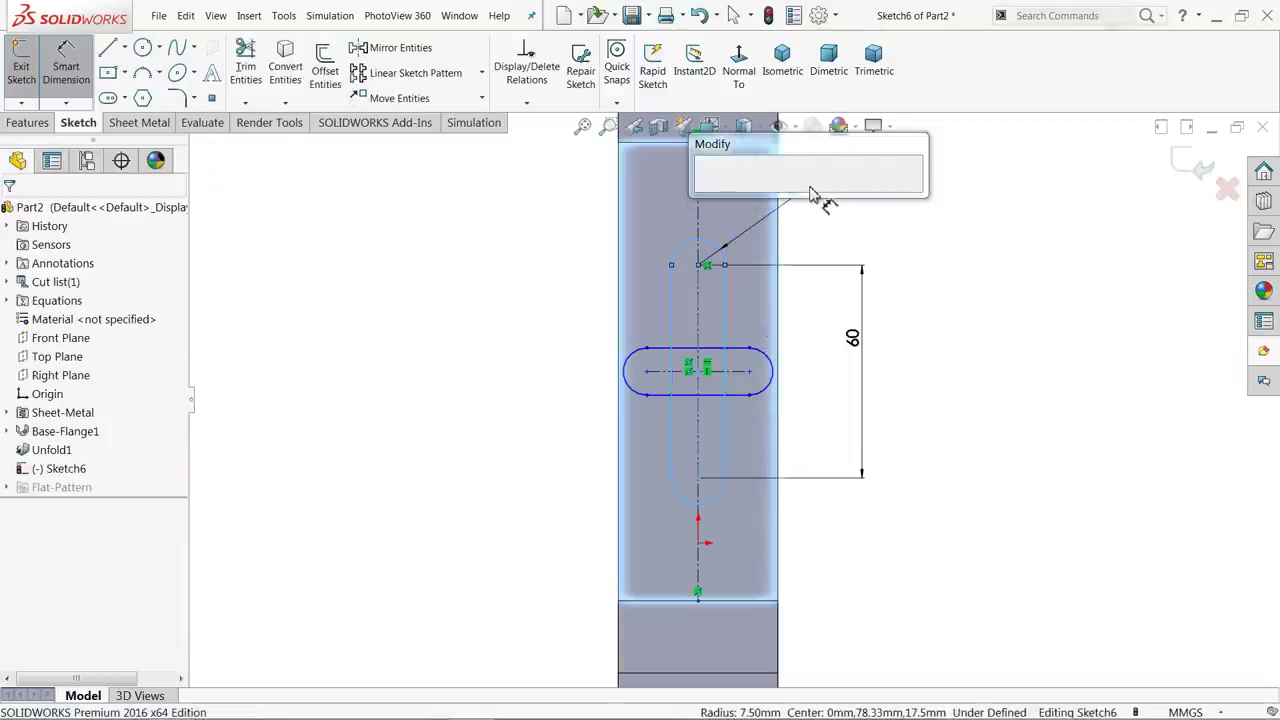
{"action": "type", "text": "6"}
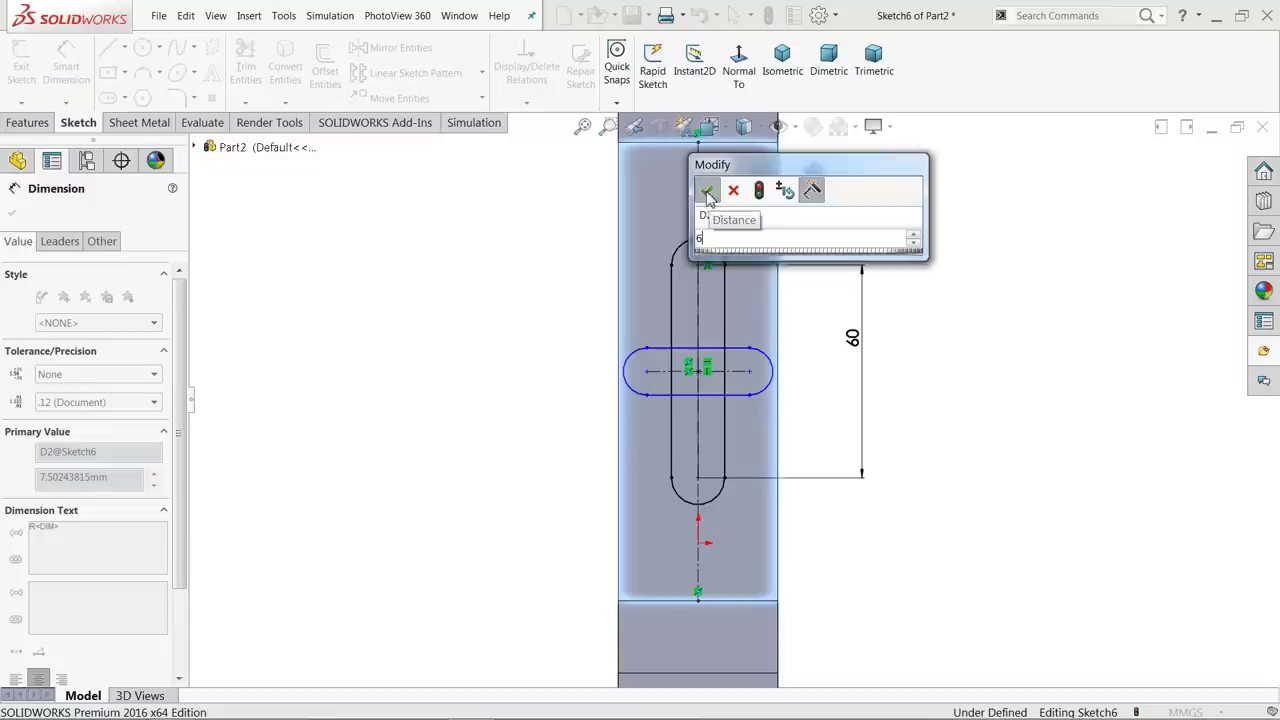
{"action": "left_click", "coordinate": [707, 190]}
- Dimension the horizontal slot at 25 mm long, initially with R6 ends
{"action": "scroll", "coordinate": [740, 408], "scroll_direction": "down", "scroll_amount": 2}
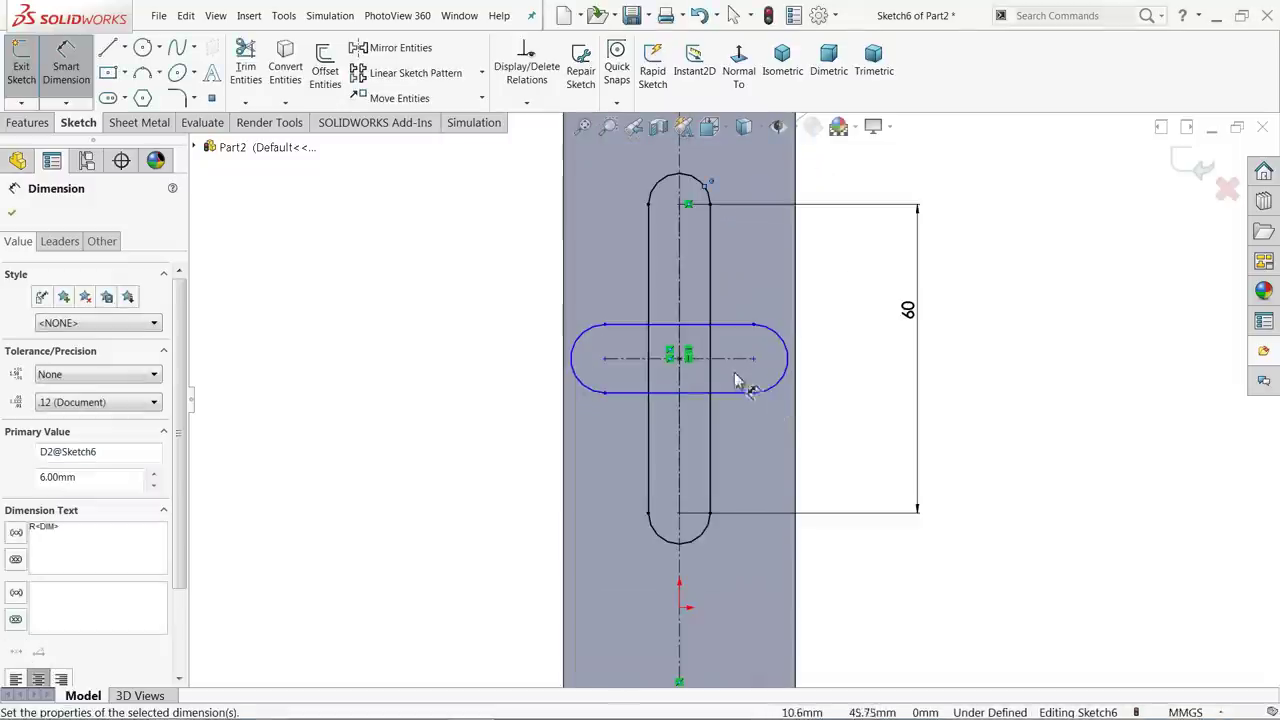
{"action": "left_click", "coordinate": [750, 360]}
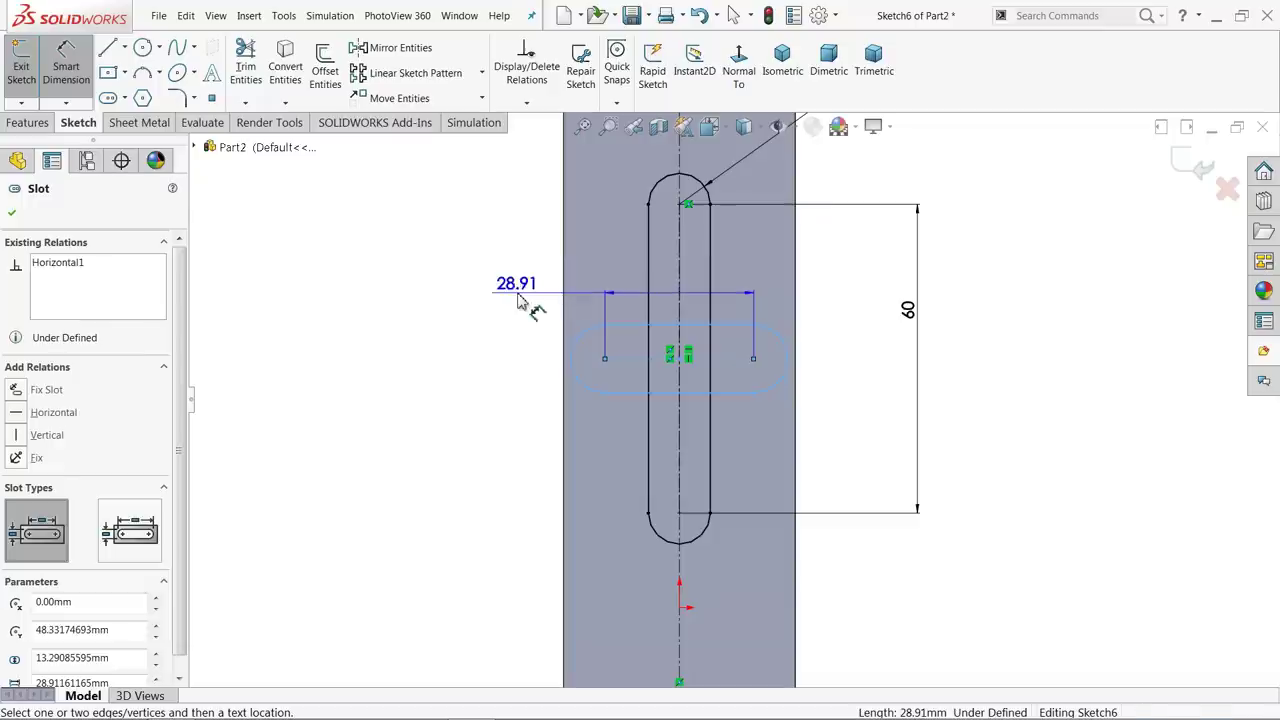
{"action": "left_click", "coordinate": [518, 302]}
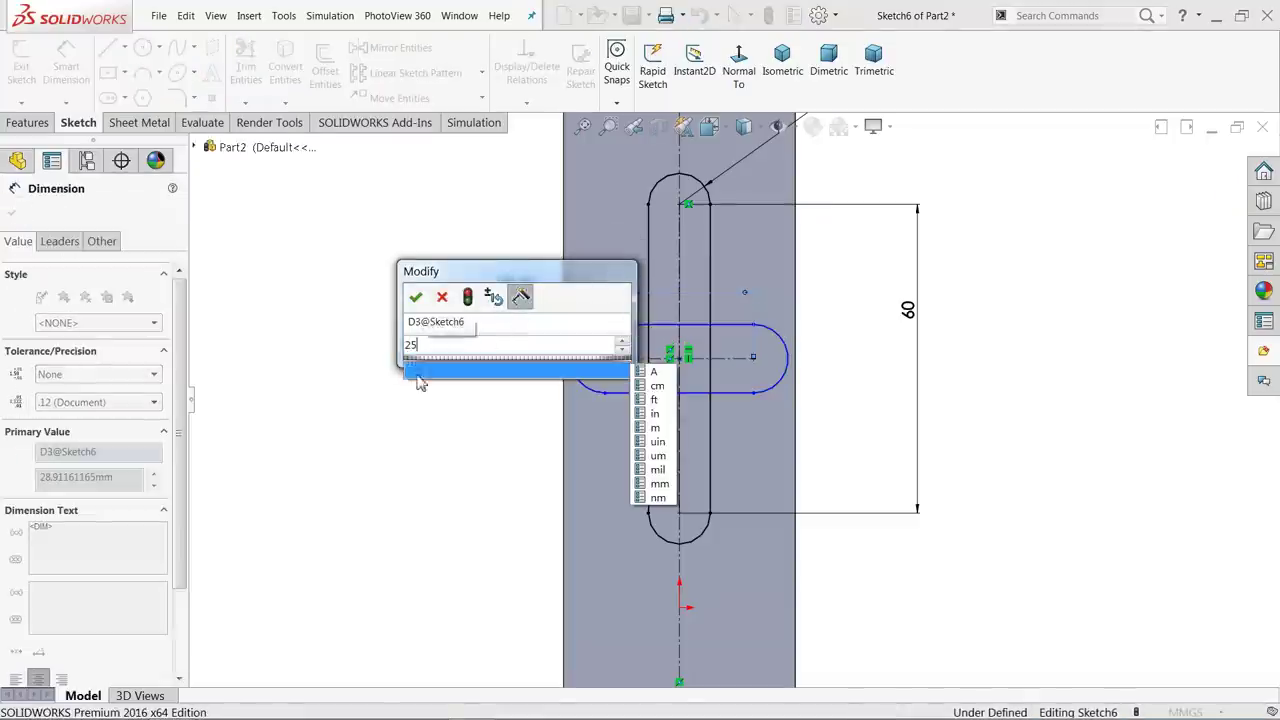
{"action": "left_click", "coordinate": [415, 297]}
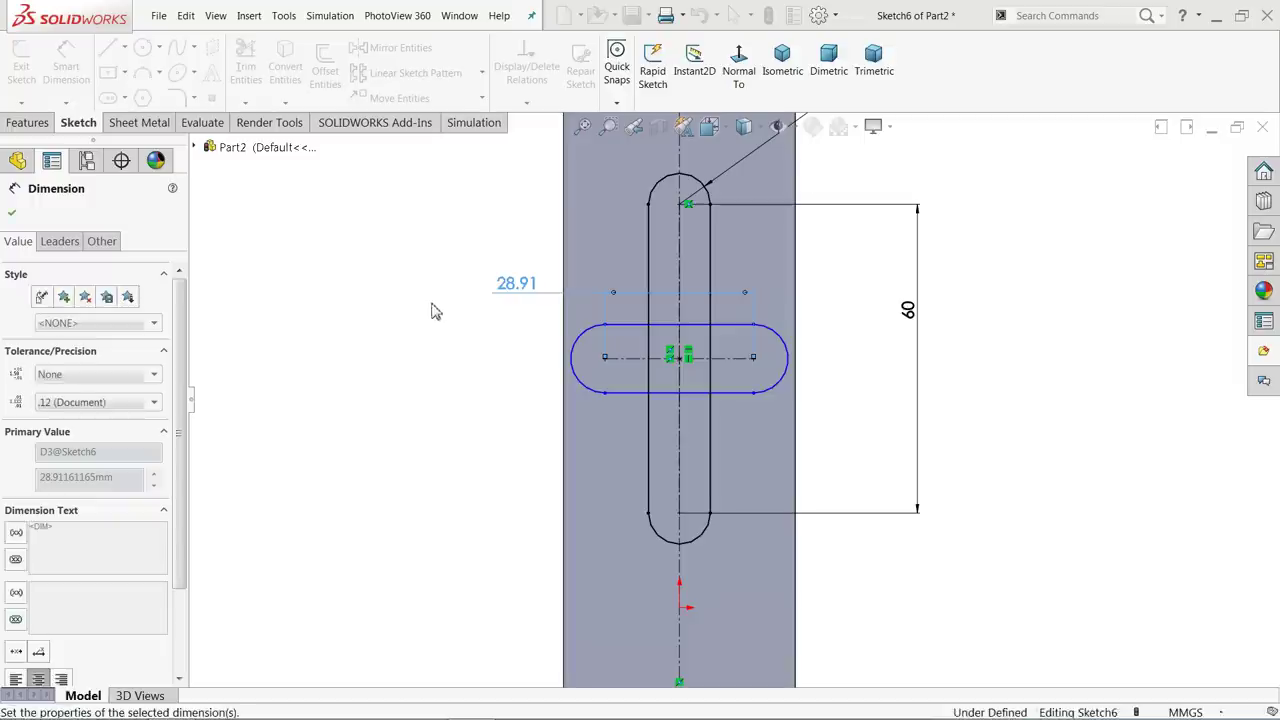
{"action": "left_click", "coordinate": [782, 360]}
{"action": "left_click", "coordinate": [828, 314]}
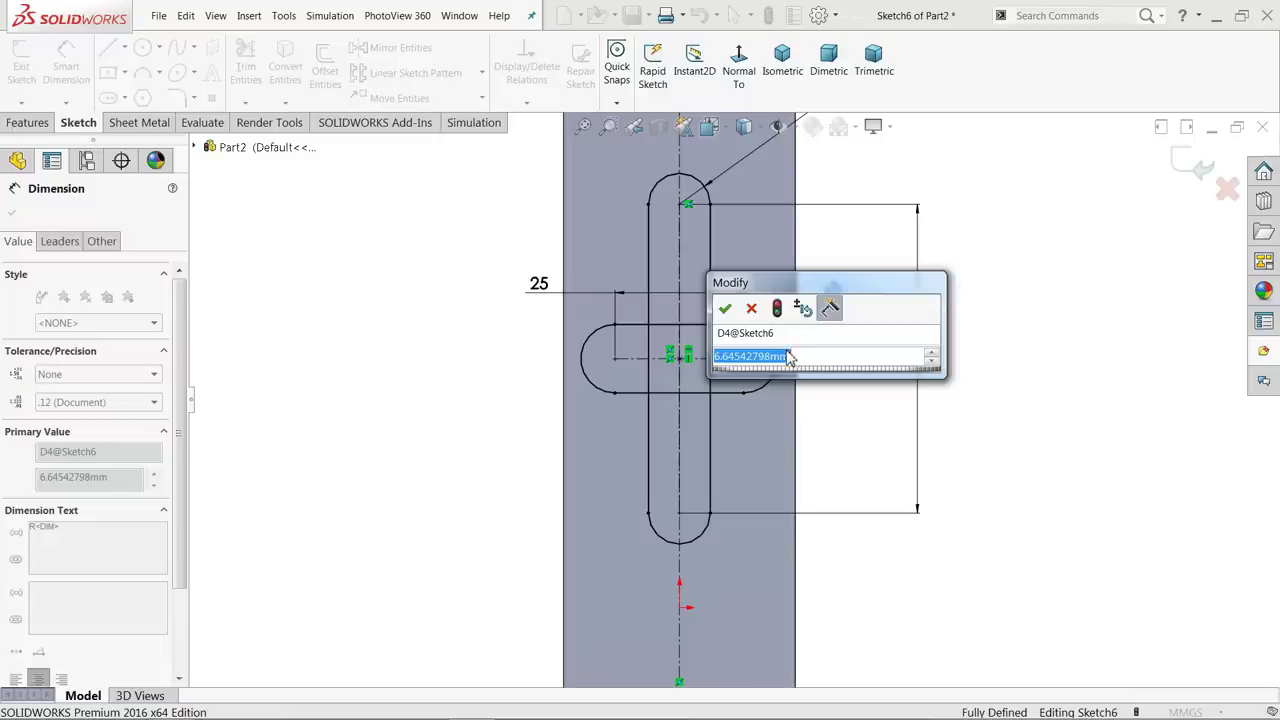
{"action": "type", "text": "6"}
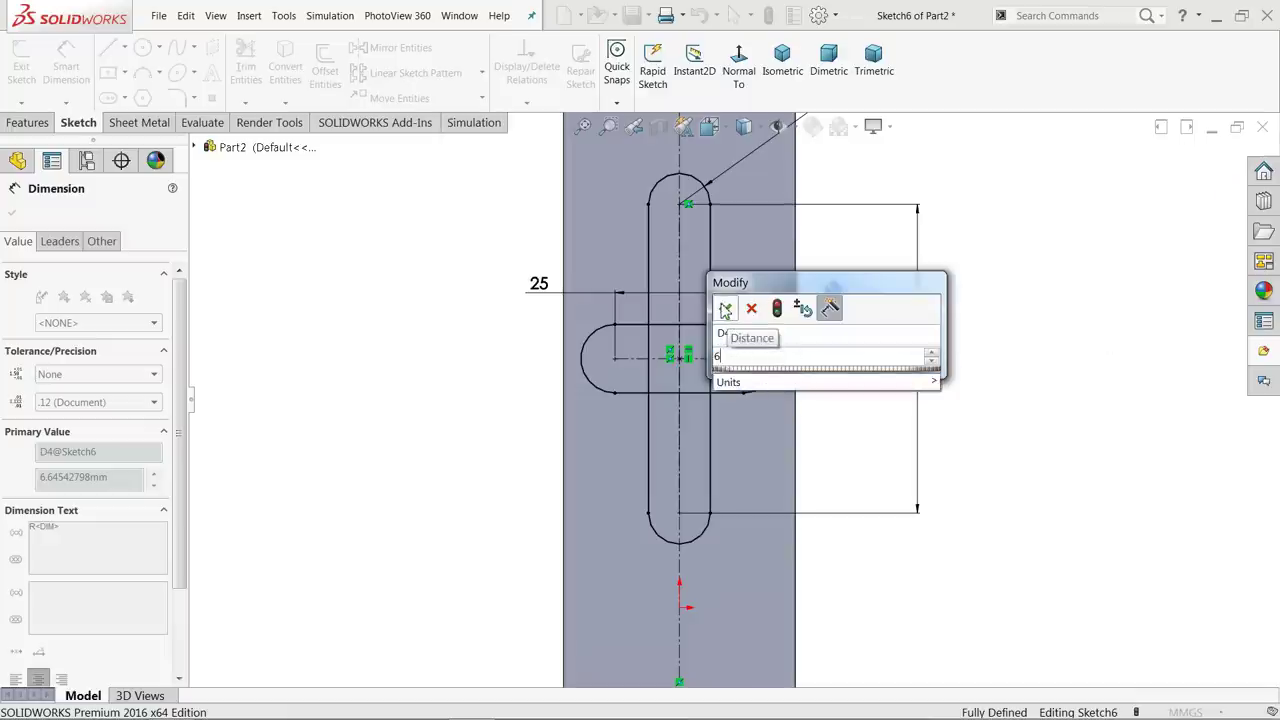
{"action": "left_click", "coordinate": [725, 309]}
- Change the horizontal slot's end radius to R3.5, fully defining the sketch
{"action": "scroll", "coordinate": [791, 371], "scroll_direction": "up", "scroll_amount": 2}
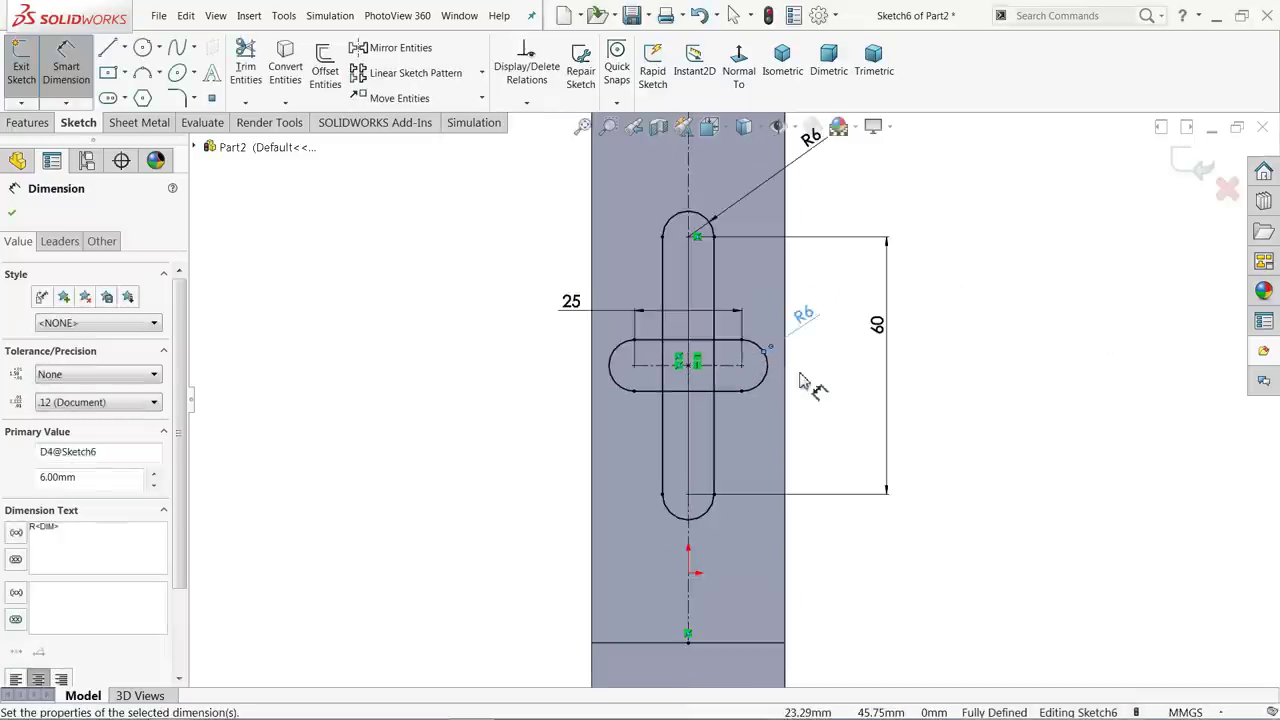
{"action": "scroll", "coordinate": [800, 395], "scroll_direction": "down", "scroll_amount": 2}
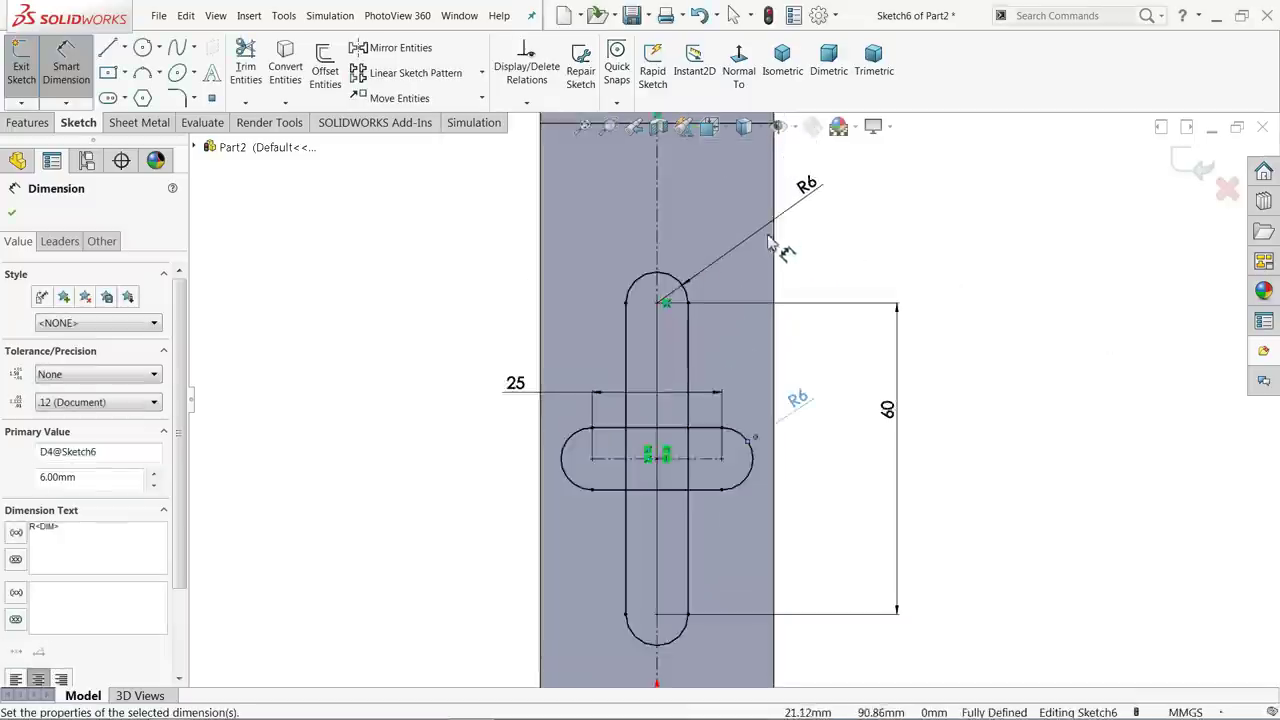
{"action": "left_click", "coordinate": [800, 404]}
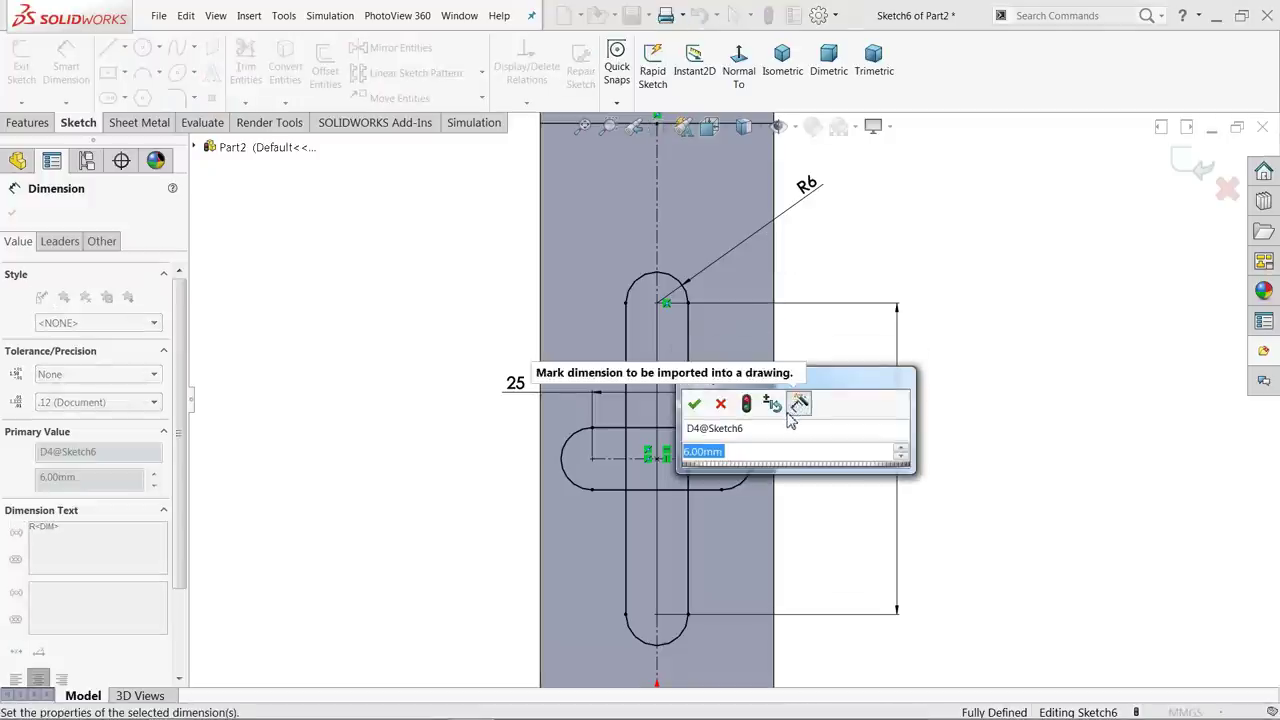
{"action": "type", "text": "3.5"}
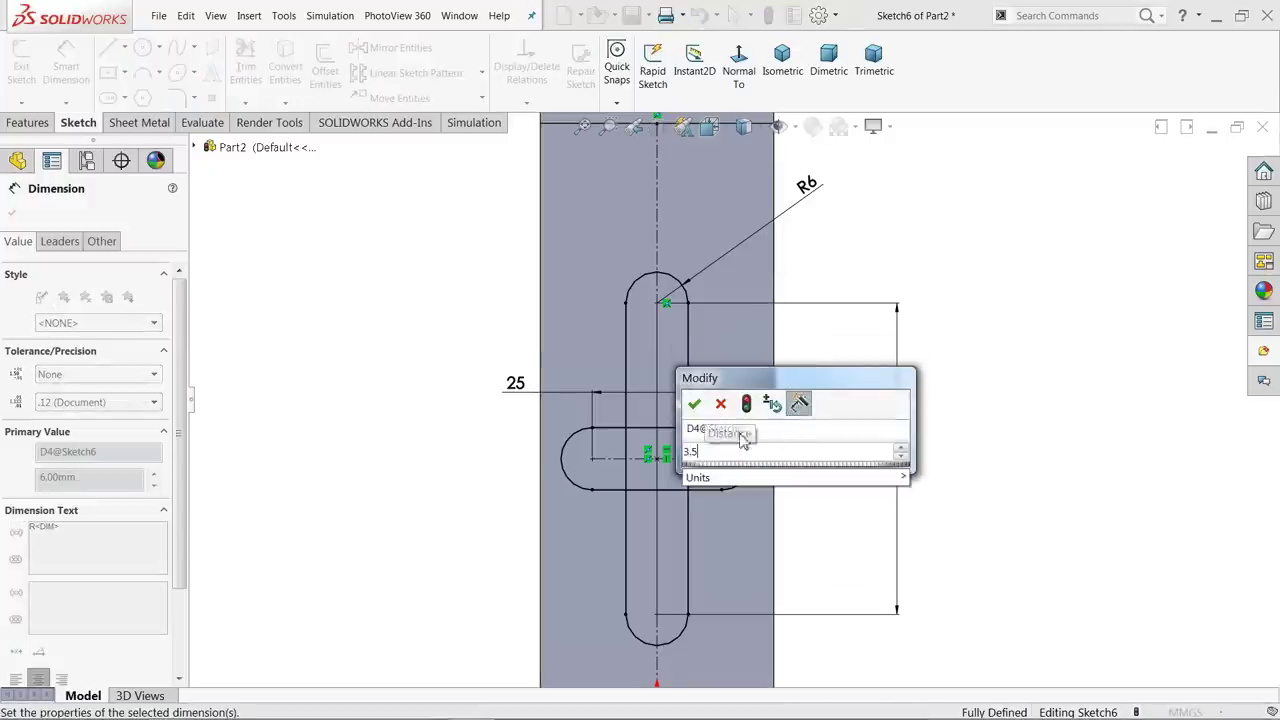
{"action": "left_click", "coordinate": [699, 402]}
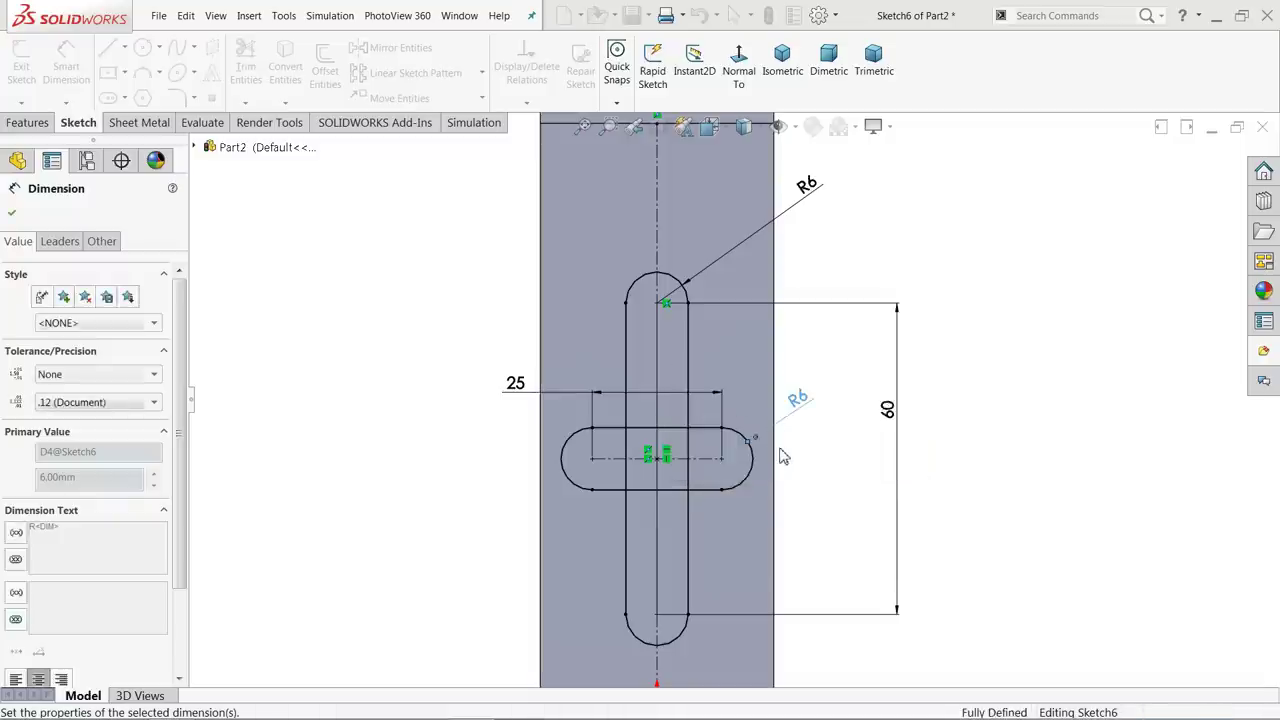
{"action": "scroll", "coordinate": [748, 460], "scroll_direction": "up", "scroll_amount": 2}
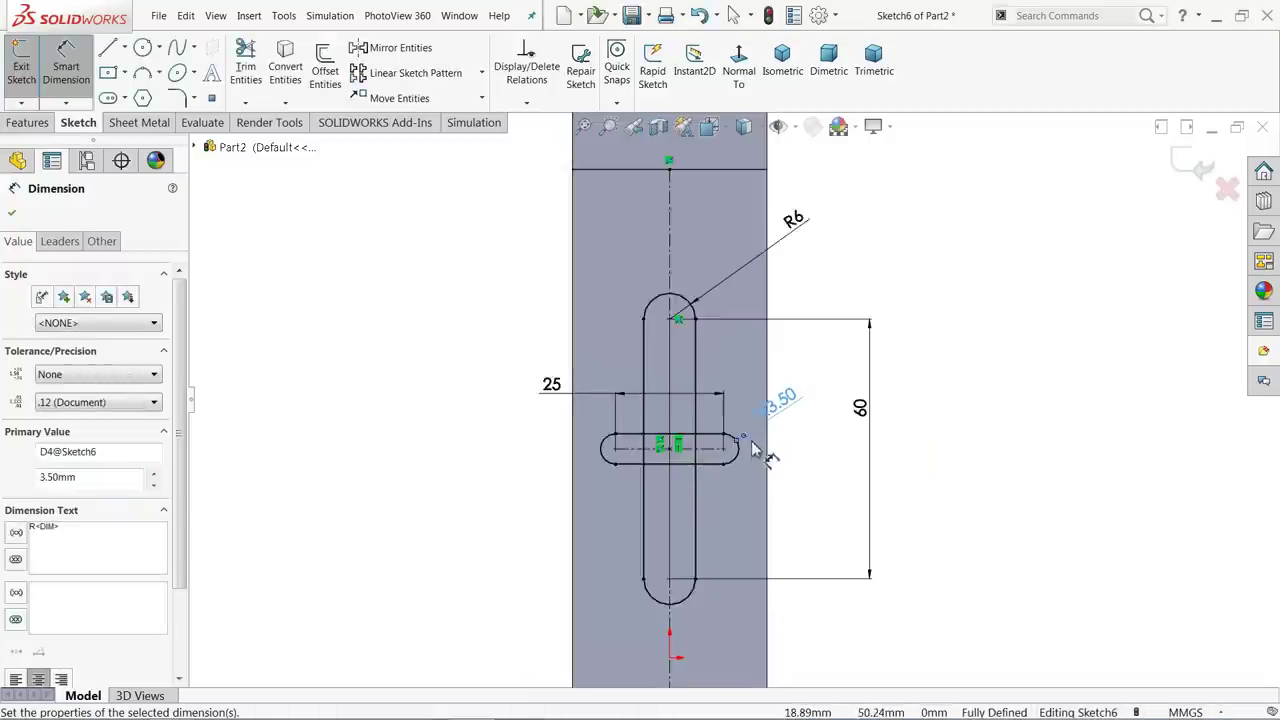
{"action": "scroll", "coordinate": [742, 461], "scroll_direction": "down", "scroll_amount": 1}
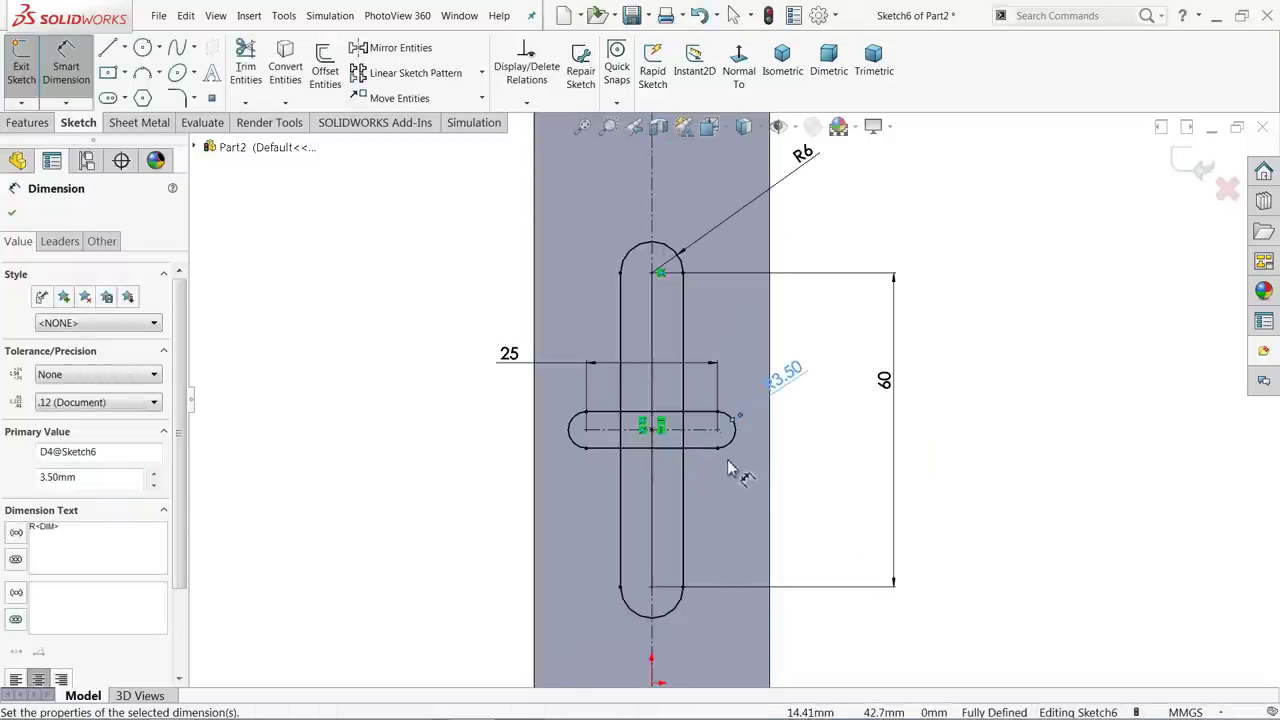
{"action": "scroll", "coordinate": [745, 385], "scroll_direction": "up", "scroll_amount": 2}
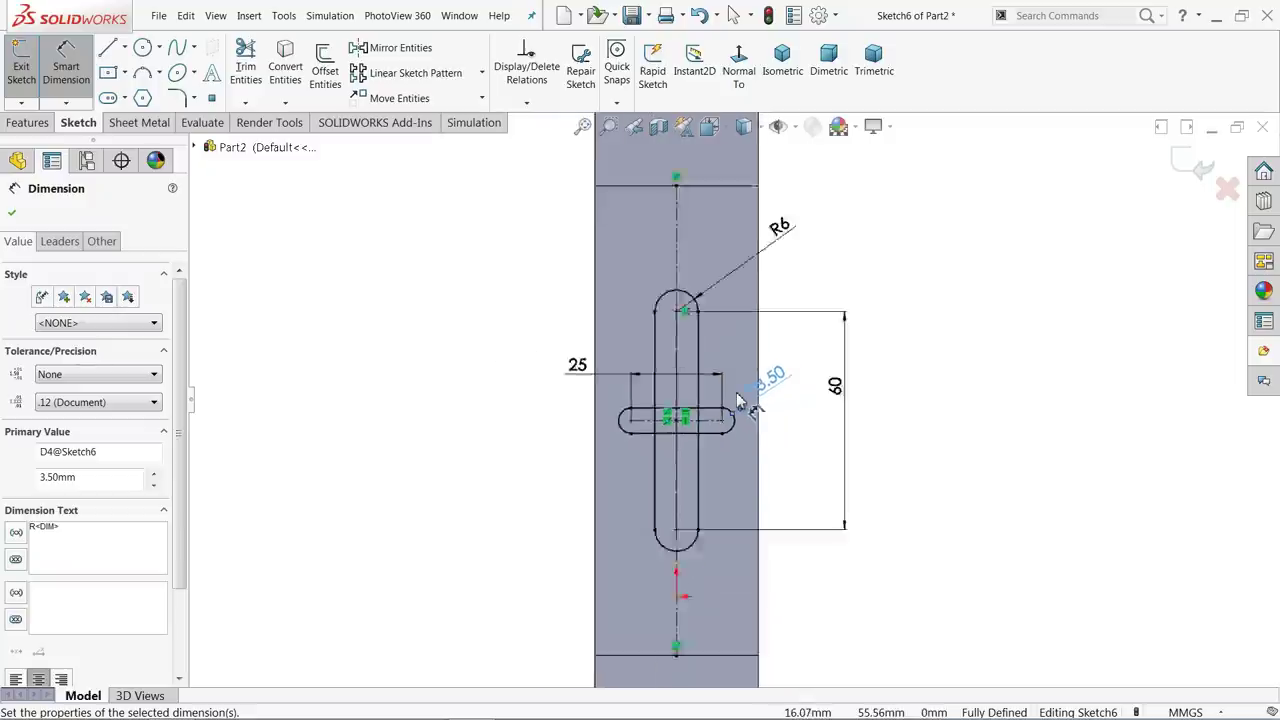
{"action": "scroll", "coordinate": [745, 420], "scroll_direction": "down", "scroll_amount": 2}
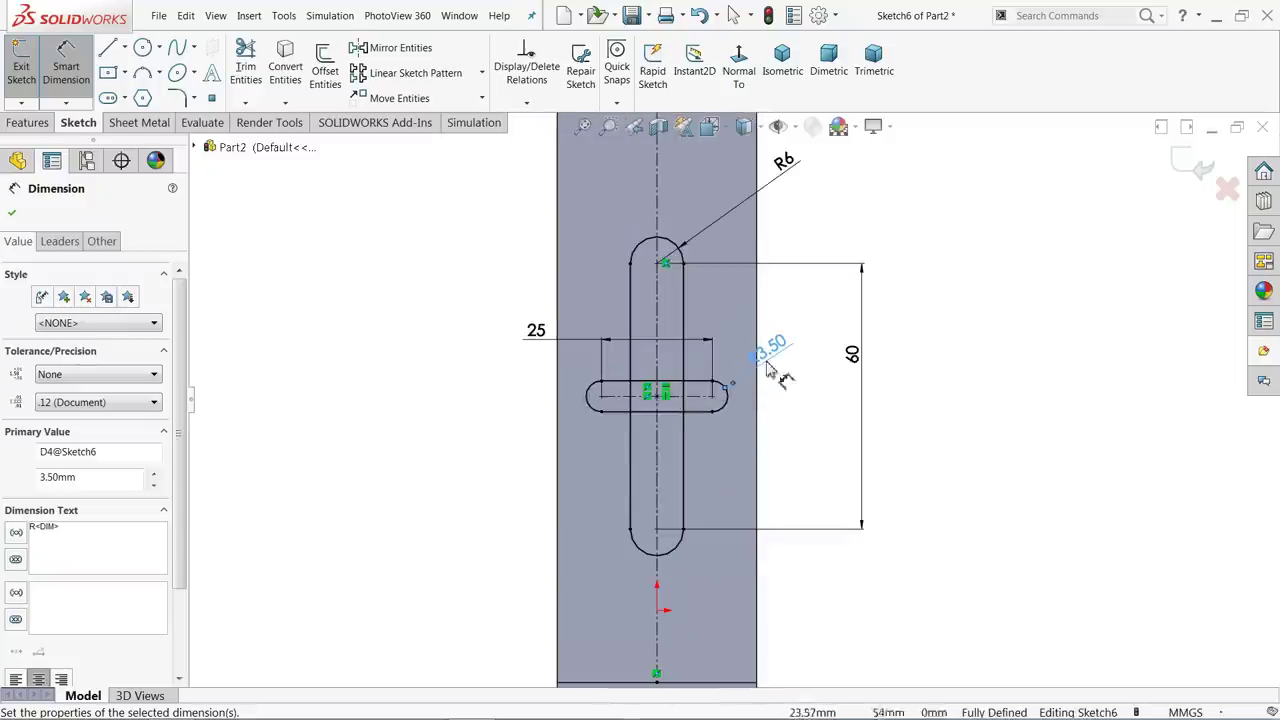
{"action": "scroll", "coordinate": [785, 355], "scroll_direction": "down", "scroll_amount": 1}
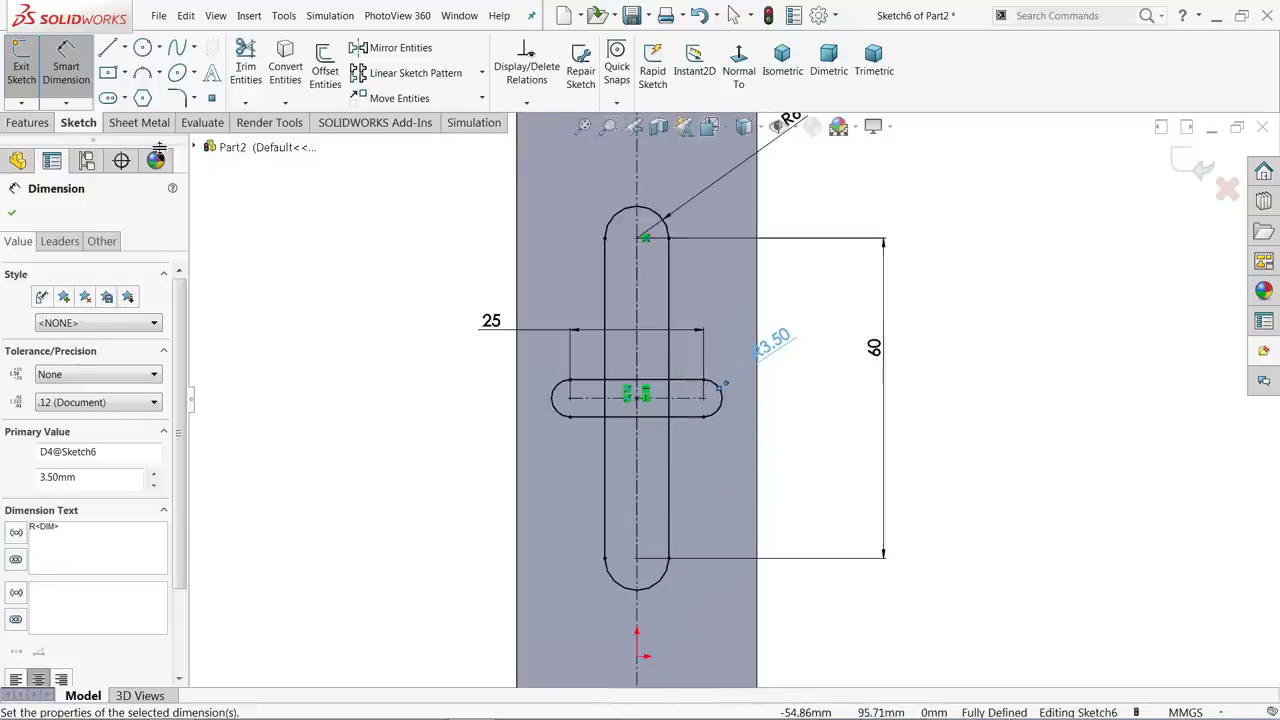
{"action": "left_click", "coordinate": [15, 128]}
- Start a sheet-metal Extruded Cut using all five slot sketch regions
{"action": "left_click", "coordinate": [160, 136]}
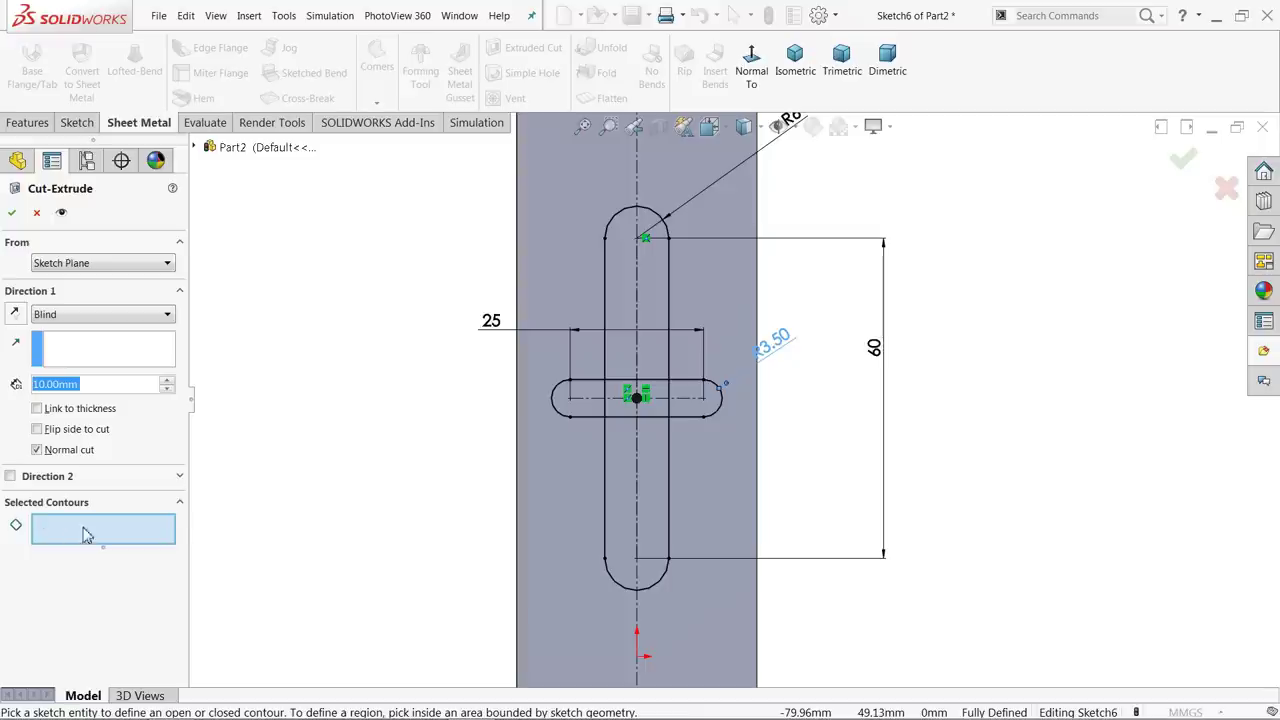
{"action": "left_click", "coordinate": [657, 293]}
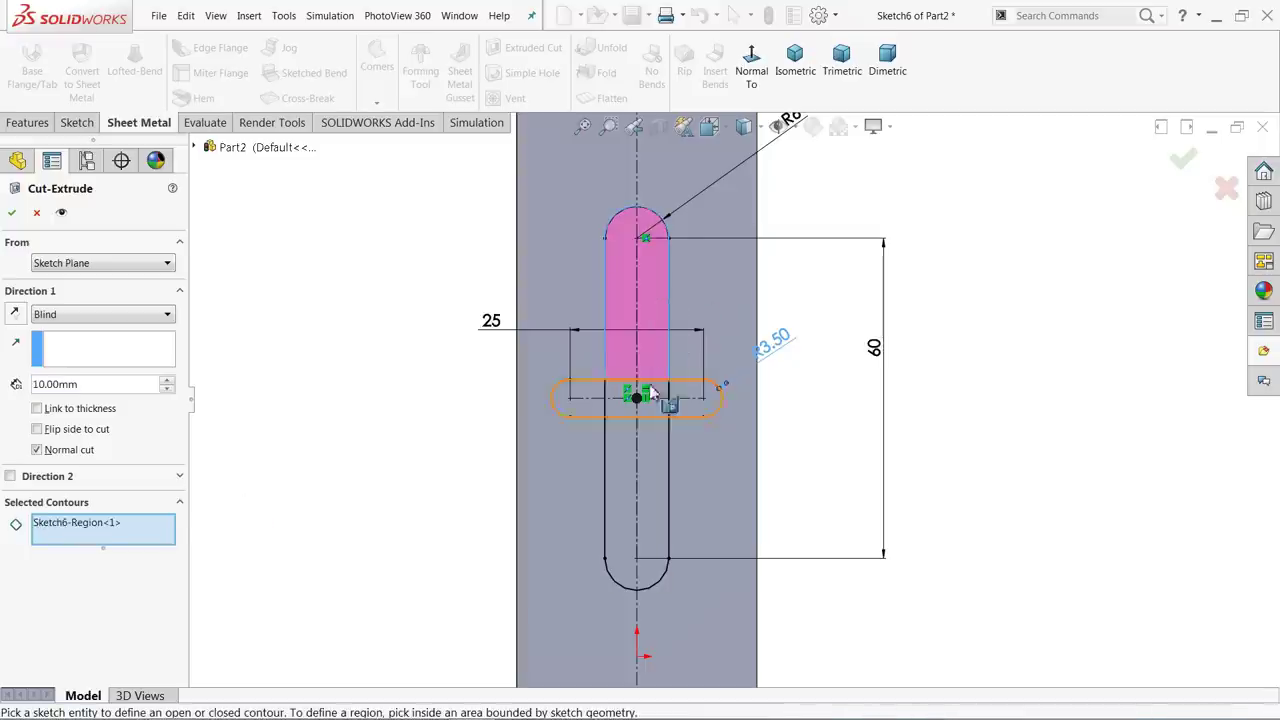
{"action": "left_click", "coordinate": [657, 406]}
{"action": "left_click", "coordinate": [697, 413]}
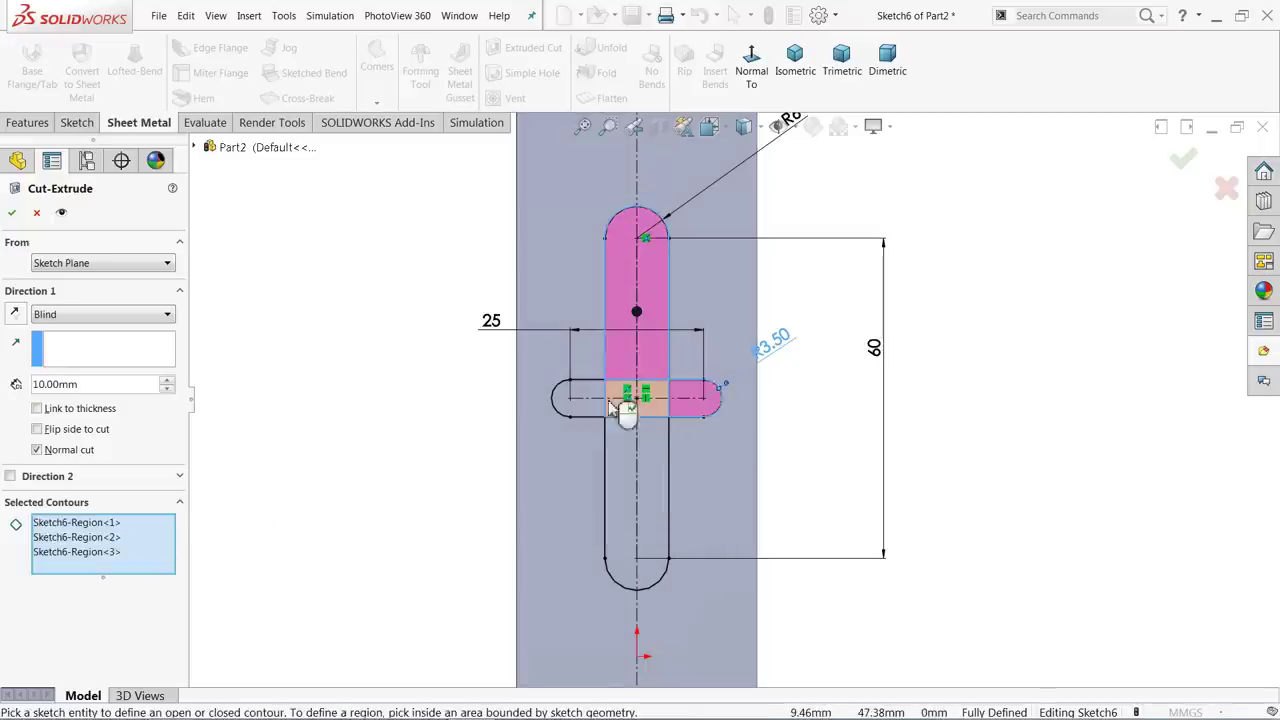
{"action": "left_click", "coordinate": [586, 412]}
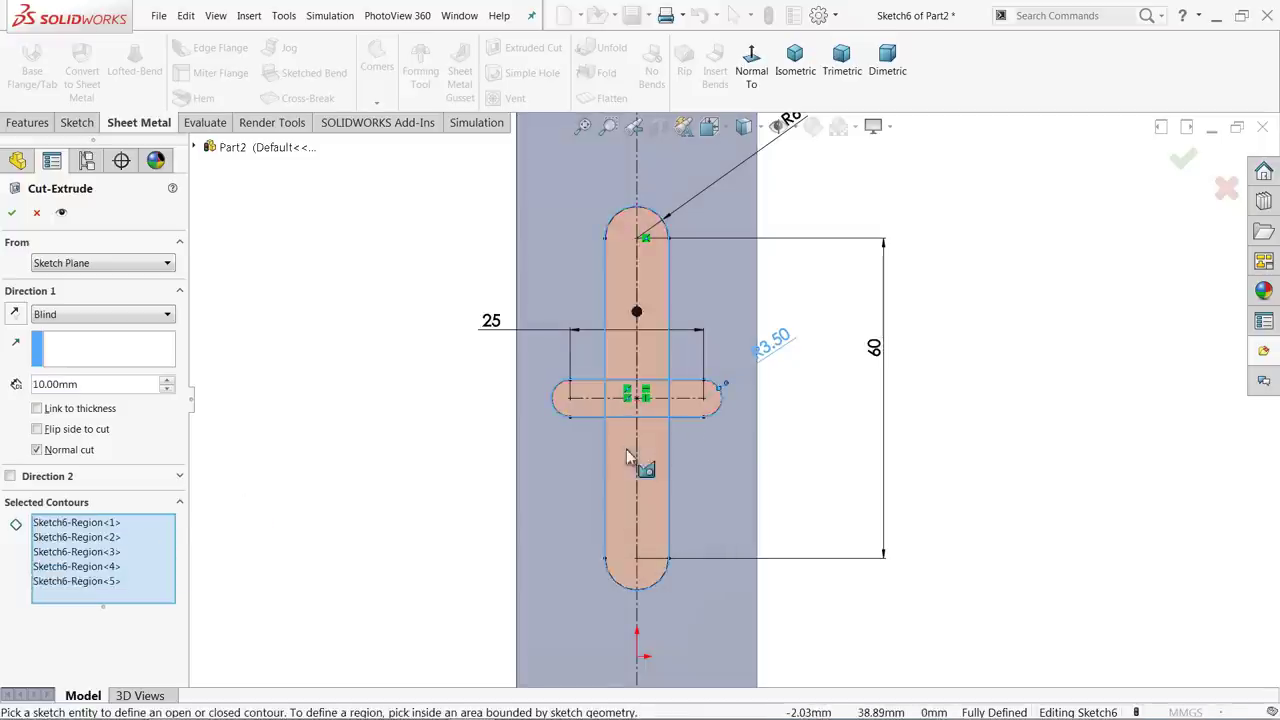
{"action": "left_click", "coordinate": [640, 412]}
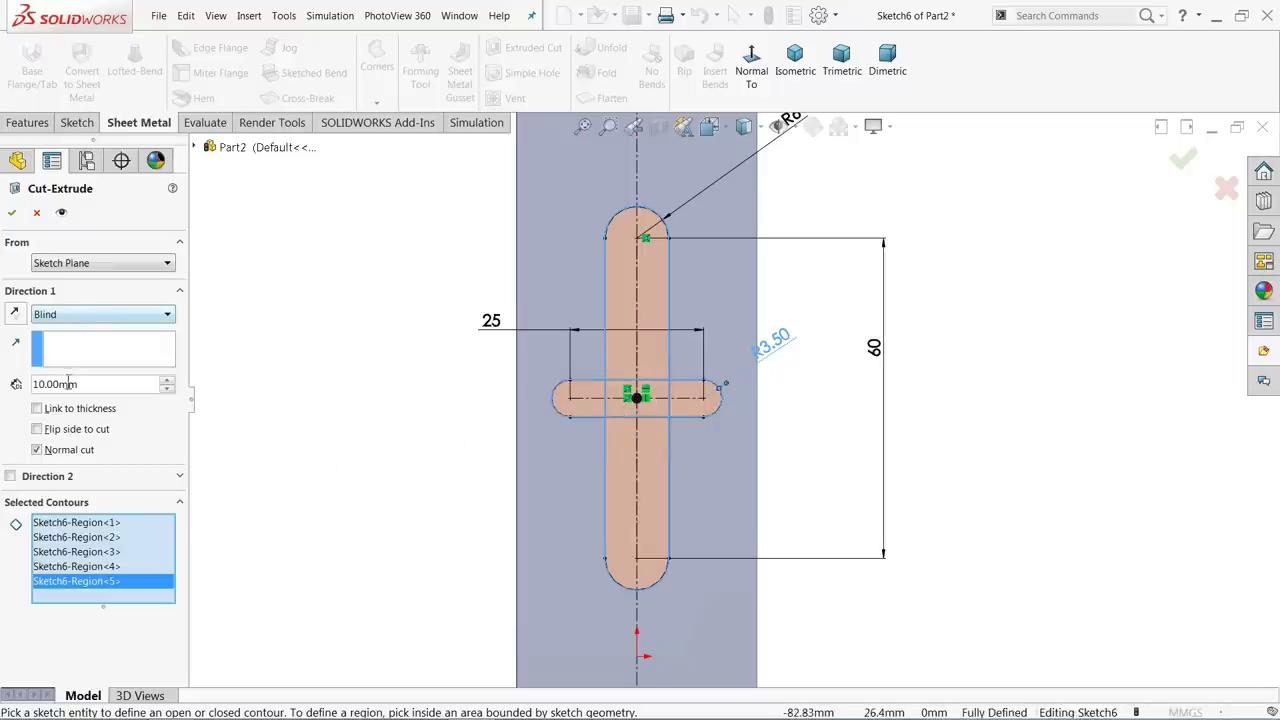
- Link the cut depth to sheet thickness, finish Cut-Extrude1 and view it isometric
{"action": "left_click", "coordinate": [38, 409]}
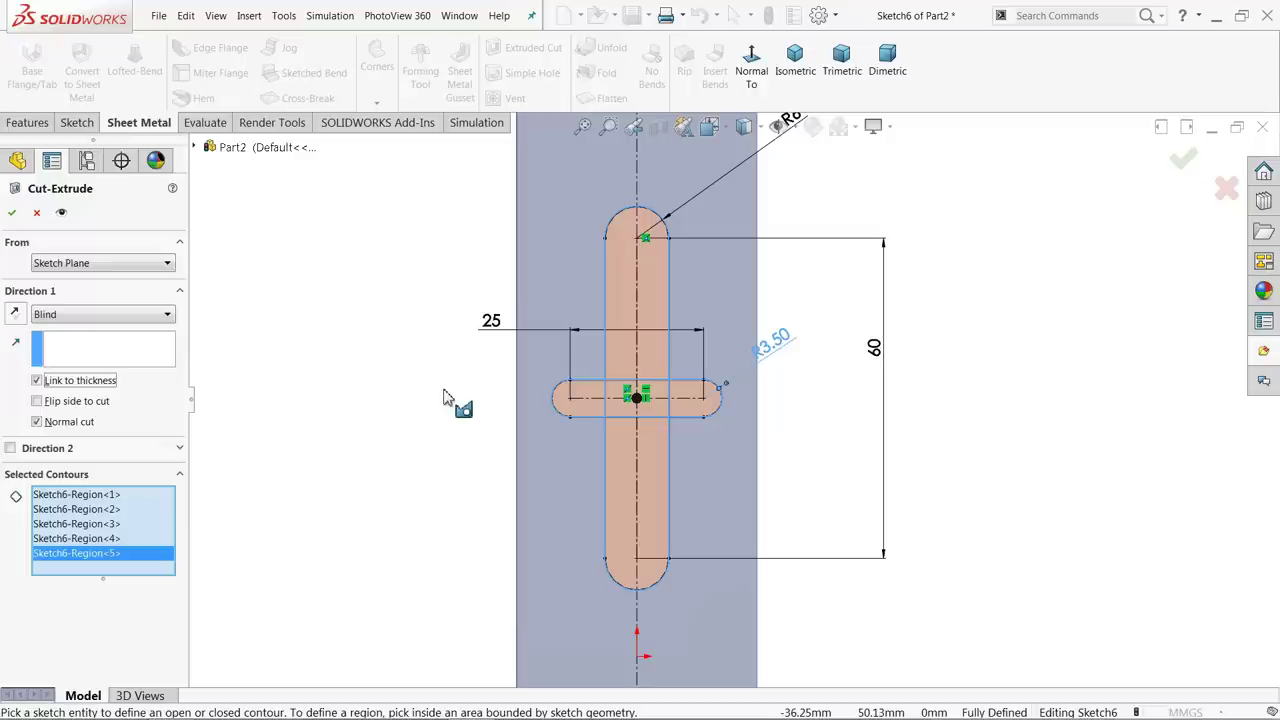
{"action": "left_click", "coordinate": [127, 318]}
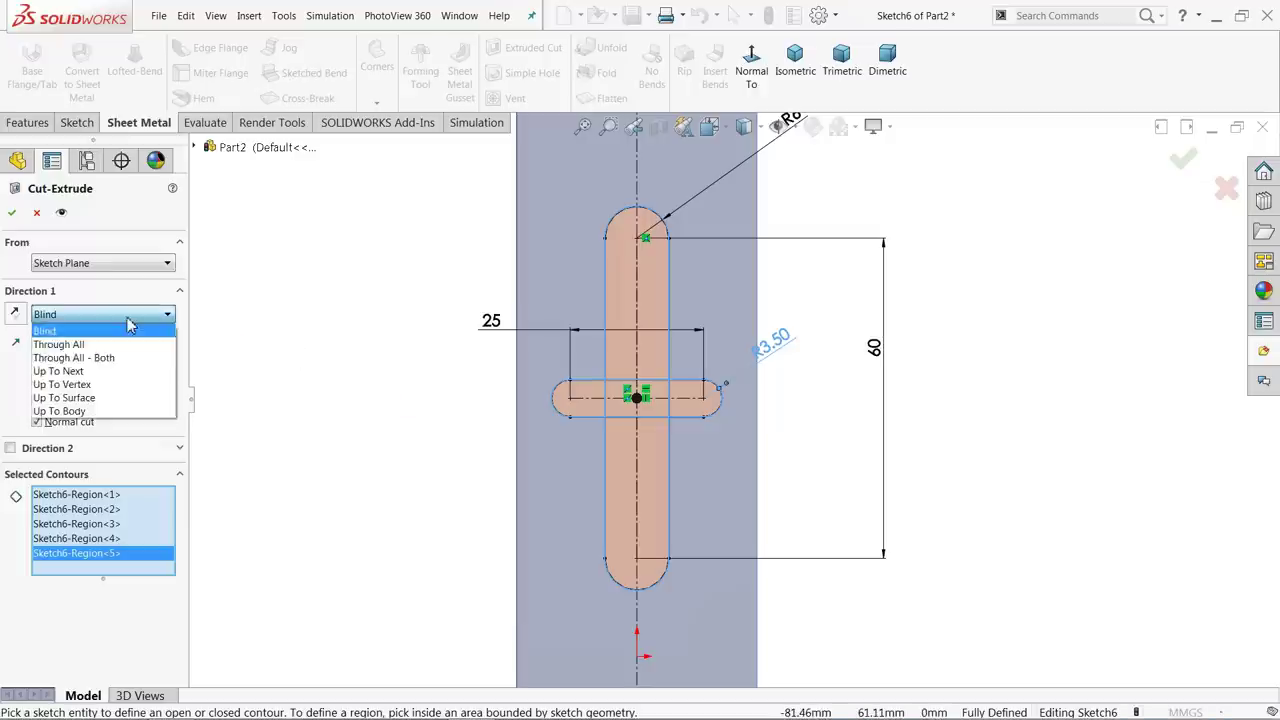
{"action": "left_click", "coordinate": [12, 213]}
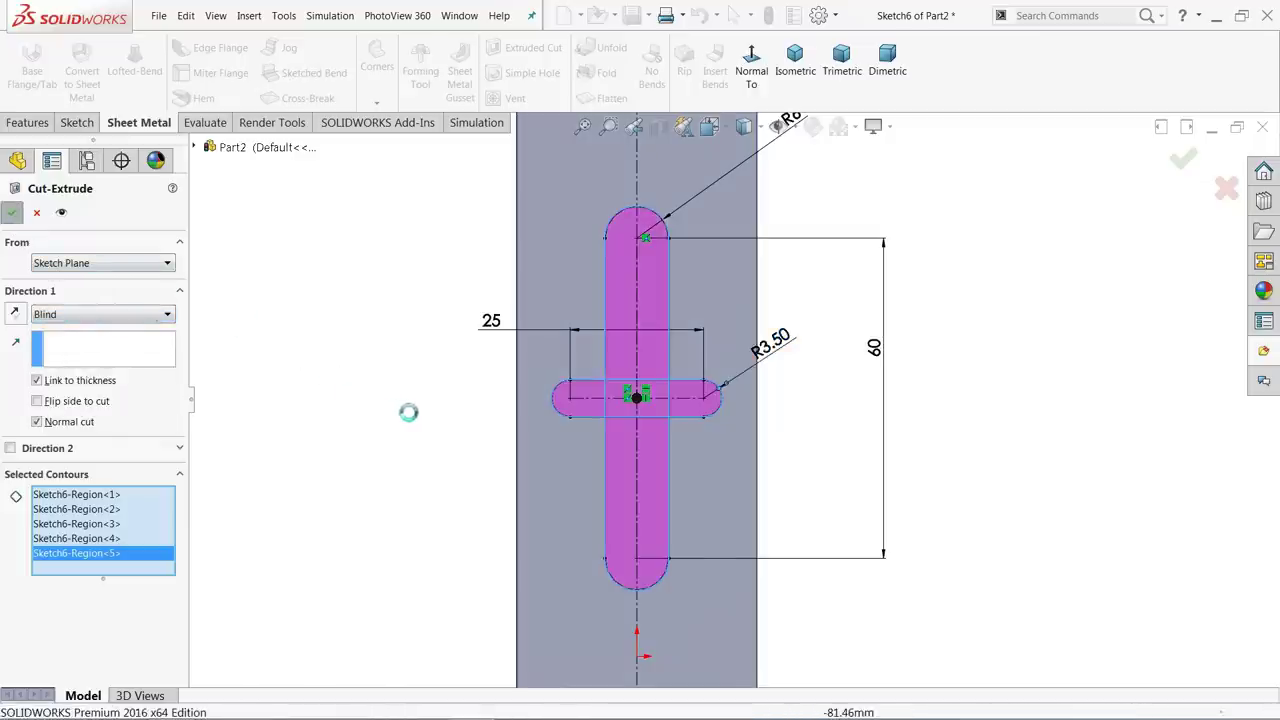
{"action": "left_click", "coordinate": [795, 88]}
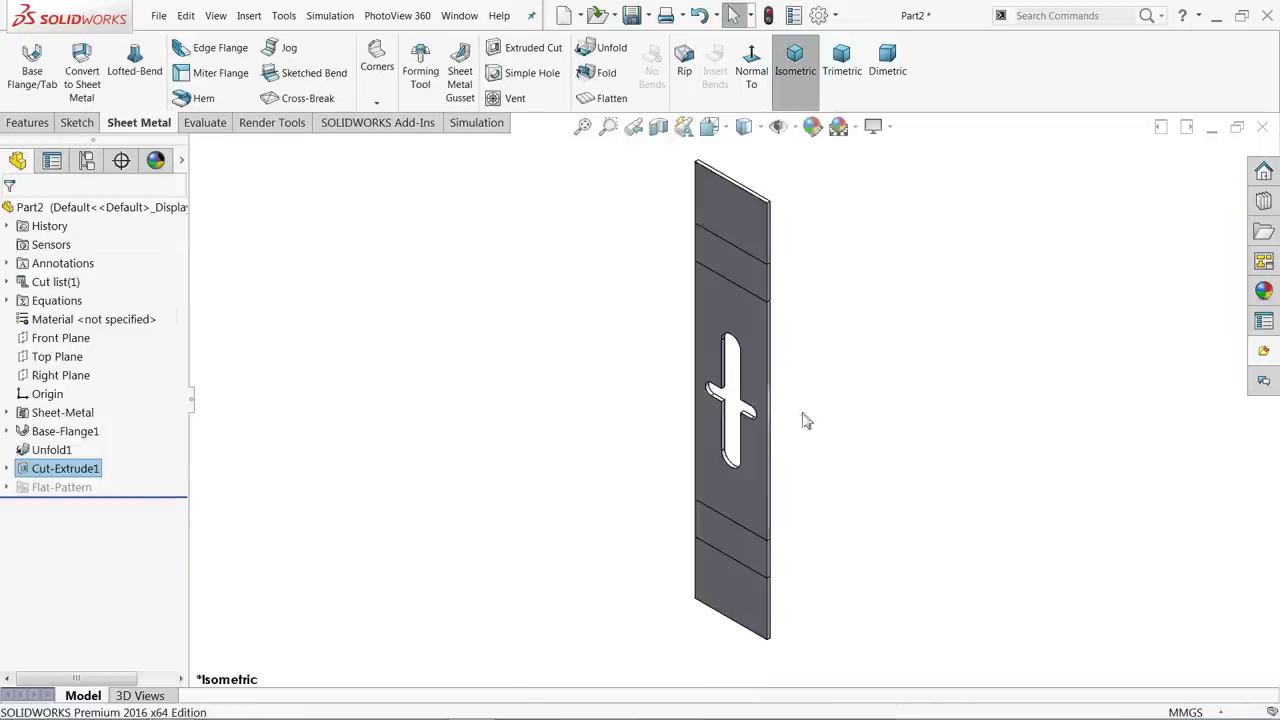
{"action": "scroll", "coordinate": [727, 432], "scroll_direction": "down", "scroll_amount": 2}
{"action": "scroll", "coordinate": [727, 432], "scroll_direction": "down", "scroll_amount": 1}
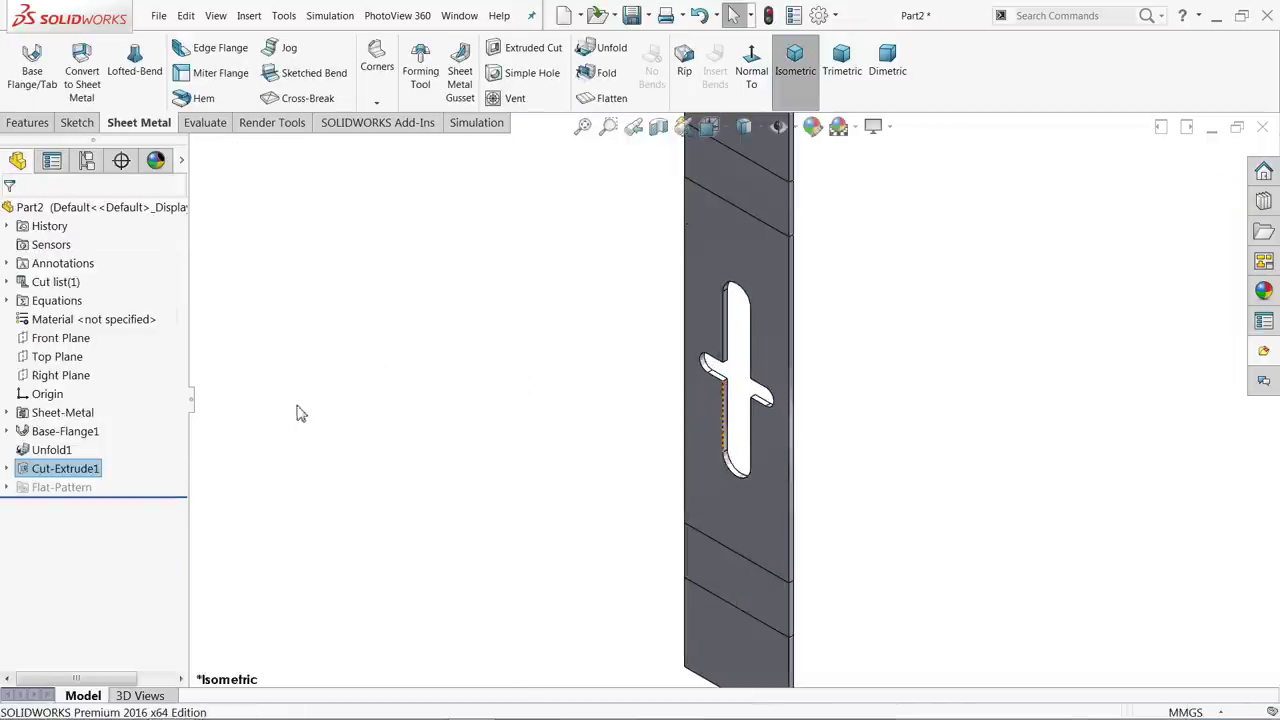
- Create Fold1 refolding all three bends, then orbit to inspect the slotted clamp
{"action": "left_click", "coordinate": [606, 72]}
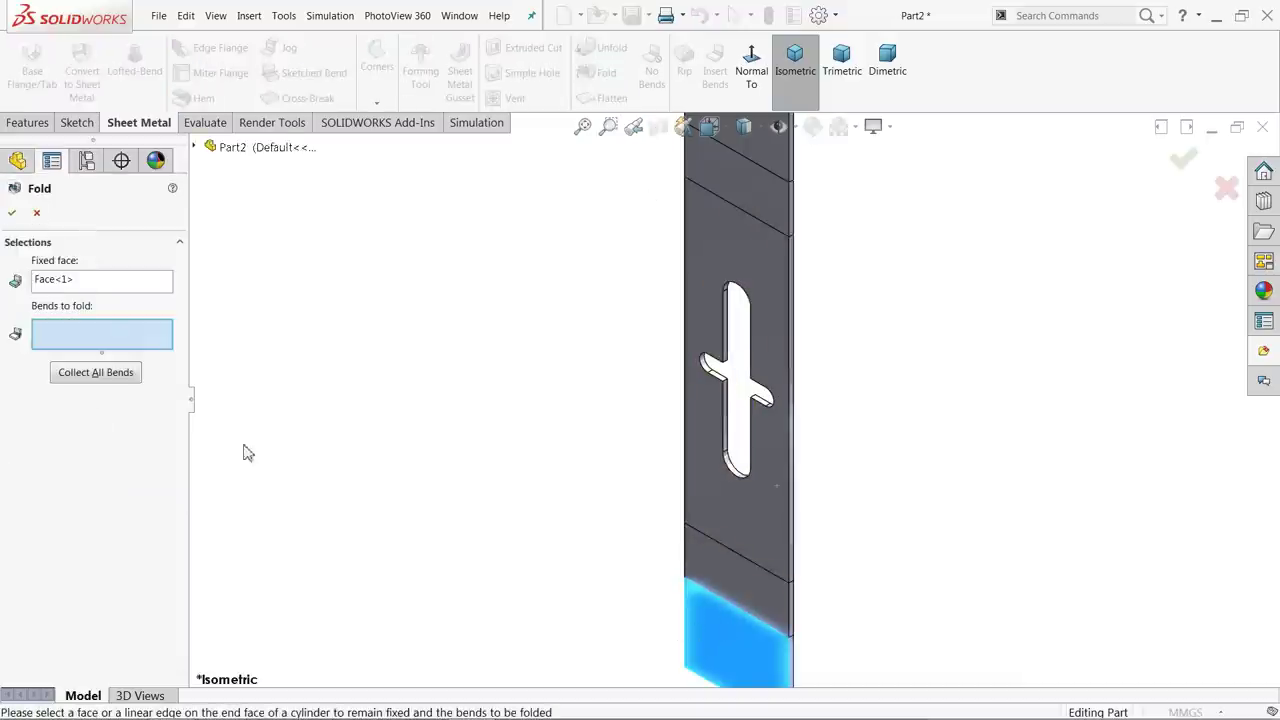
{"action": "left_click", "coordinate": [80, 374]}
{"action": "left_click", "coordinate": [12, 212]}
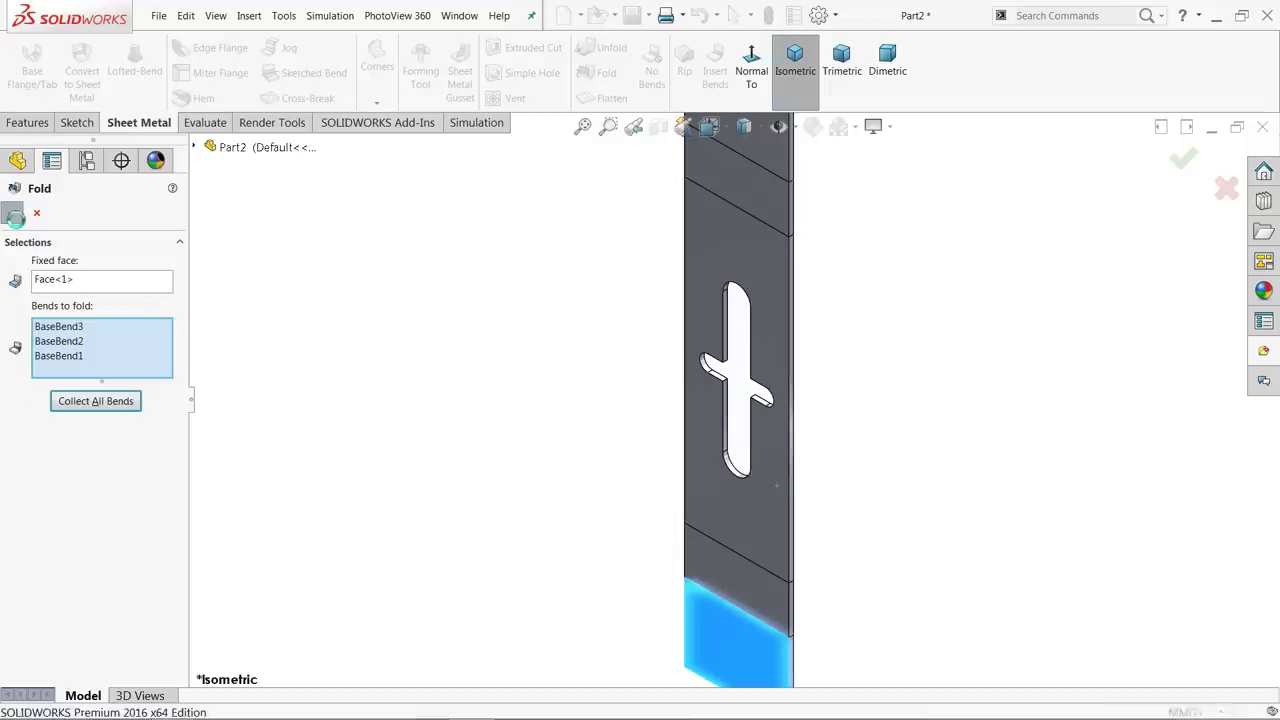
{"action": "mouse_move", "coordinate": [586, 432]}
{"action": "middle_mouse_down"}
{"action": "mouse_move", "coordinate": [720, 533]}
{"action": "mouse_move", "coordinate": [789, 378]}
{"action": "mouse_move", "coordinate": [748, 494]}
{"action": "middle_mouse_up"}
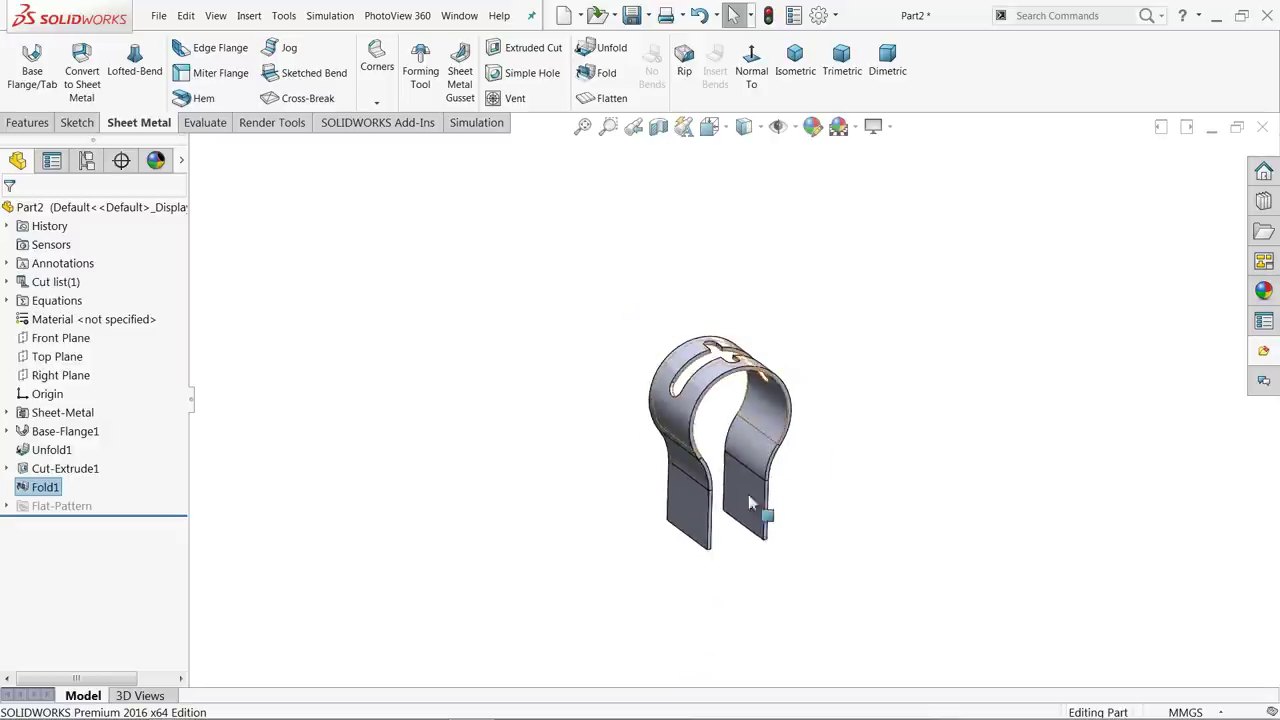
{"action": "scroll", "coordinate": [730, 480], "scroll_direction": "down", "scroll_amount": 2}
{"action": "scroll", "coordinate": [712, 474], "scroll_direction": "down", "scroll_amount": 2}
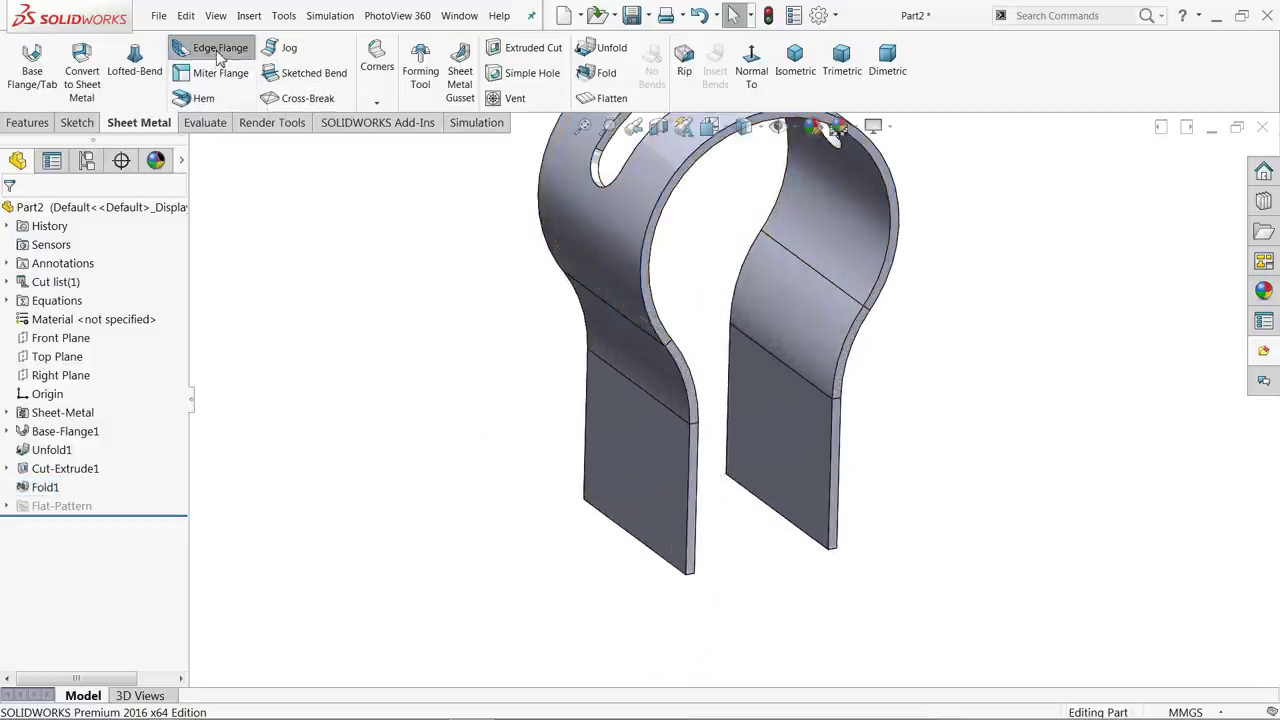
- Start an Edge Flange on the four foot edges, keeping the default bend radius
{"action": "left_click", "coordinate": [688, 533]}
{"action": "left_click", "coordinate": [688, 533]}
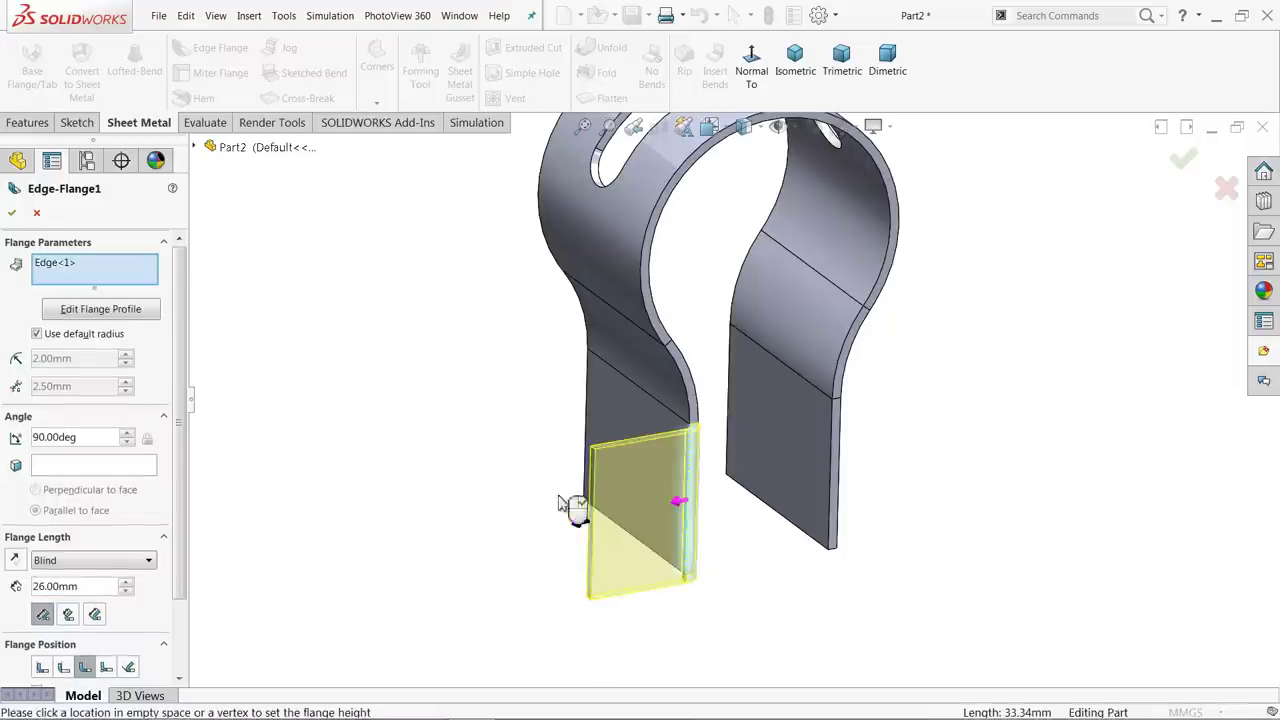
{"action": "left_click", "coordinate": [588, 440]}
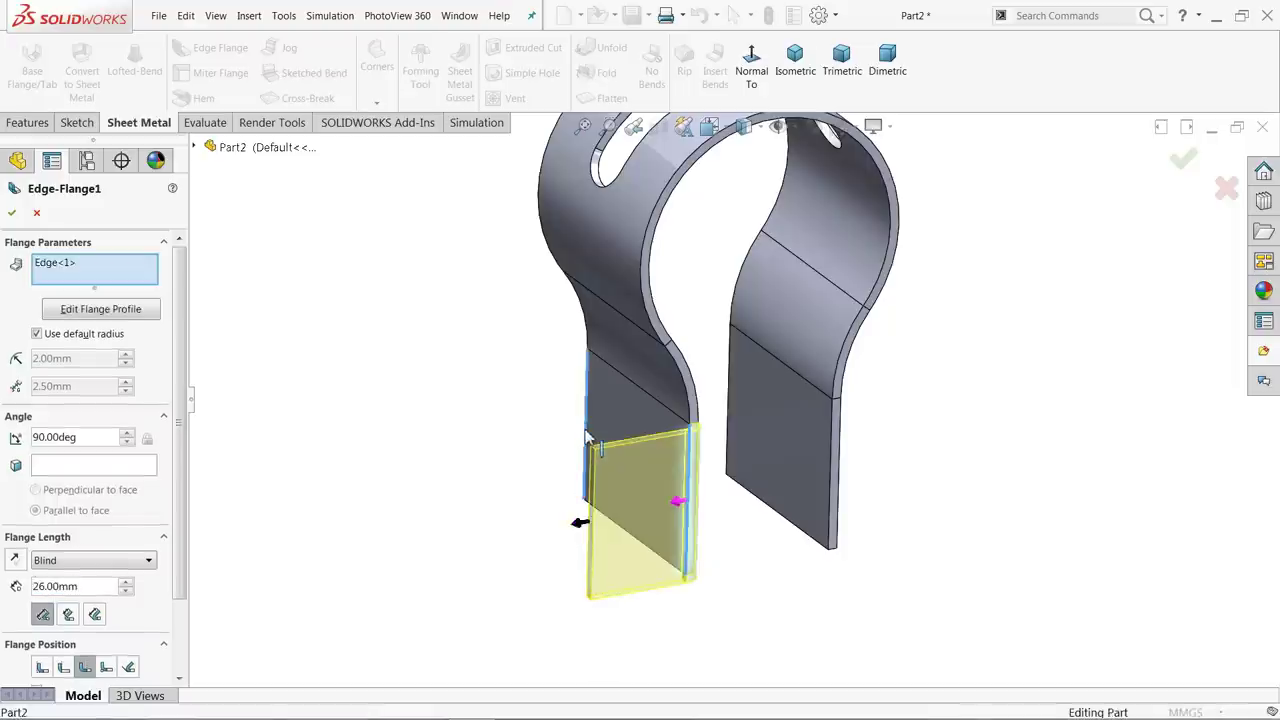
{"action": "left_click", "coordinate": [841, 490]}
{"action": "middle_click_drag", "start_coordinate": [968, 390], "coordinate": [1043, 372]}
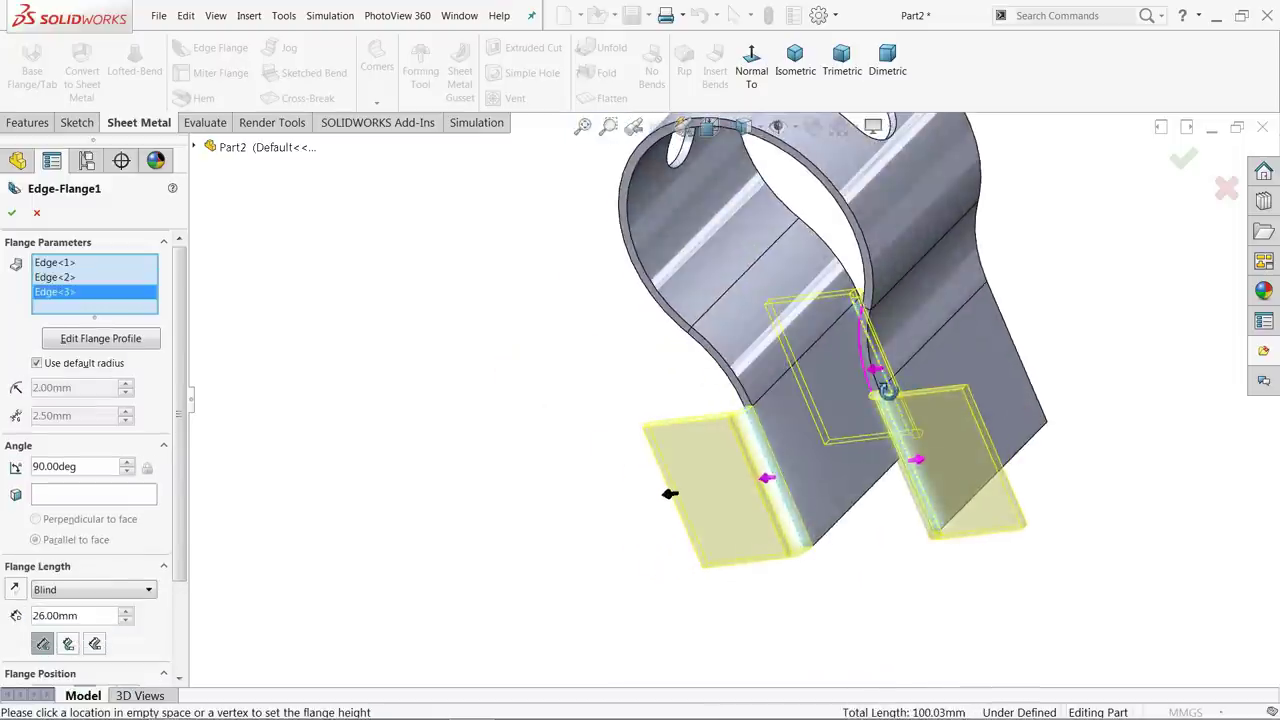
{"action": "left_click", "coordinate": [1028, 378]}
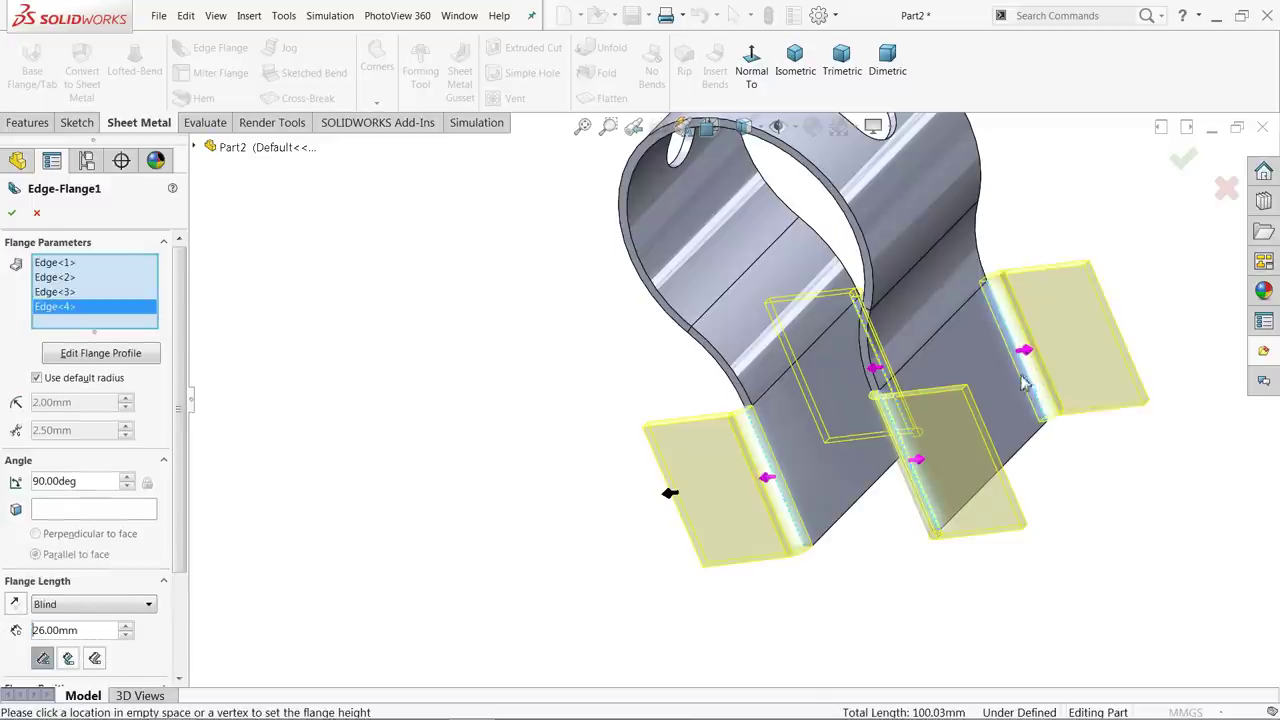
{"action": "middle_click_drag", "start_coordinate": [530, 393], "coordinate": [533, 423]}
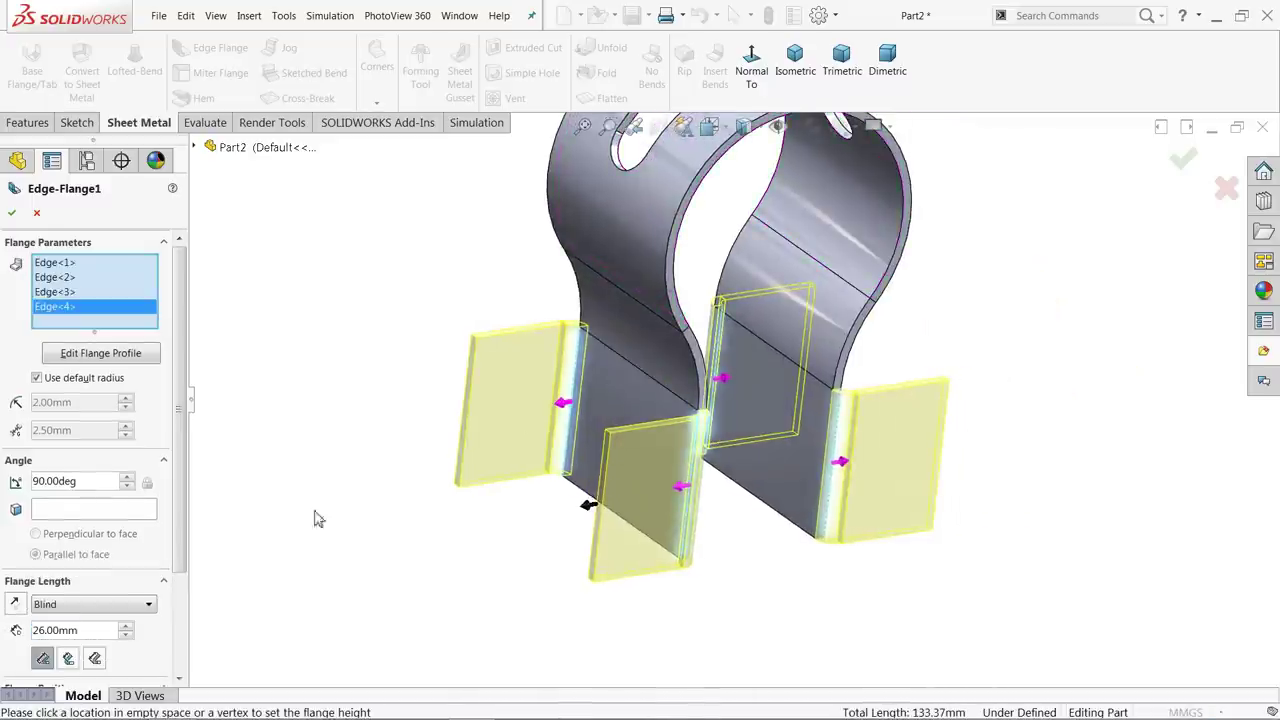
{"action": "left_click_drag", "start_coordinate": [180, 488], "coordinate": [183, 507]}
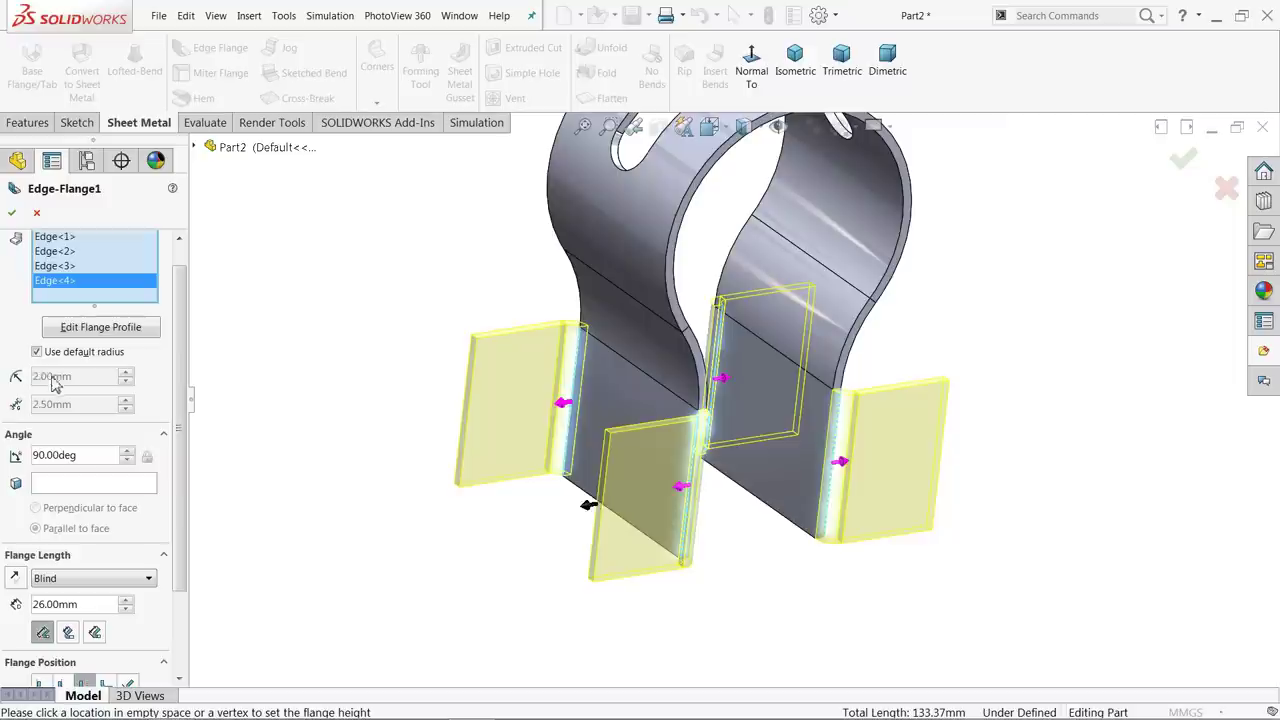
{"action": "left_click", "coordinate": [36, 352]}
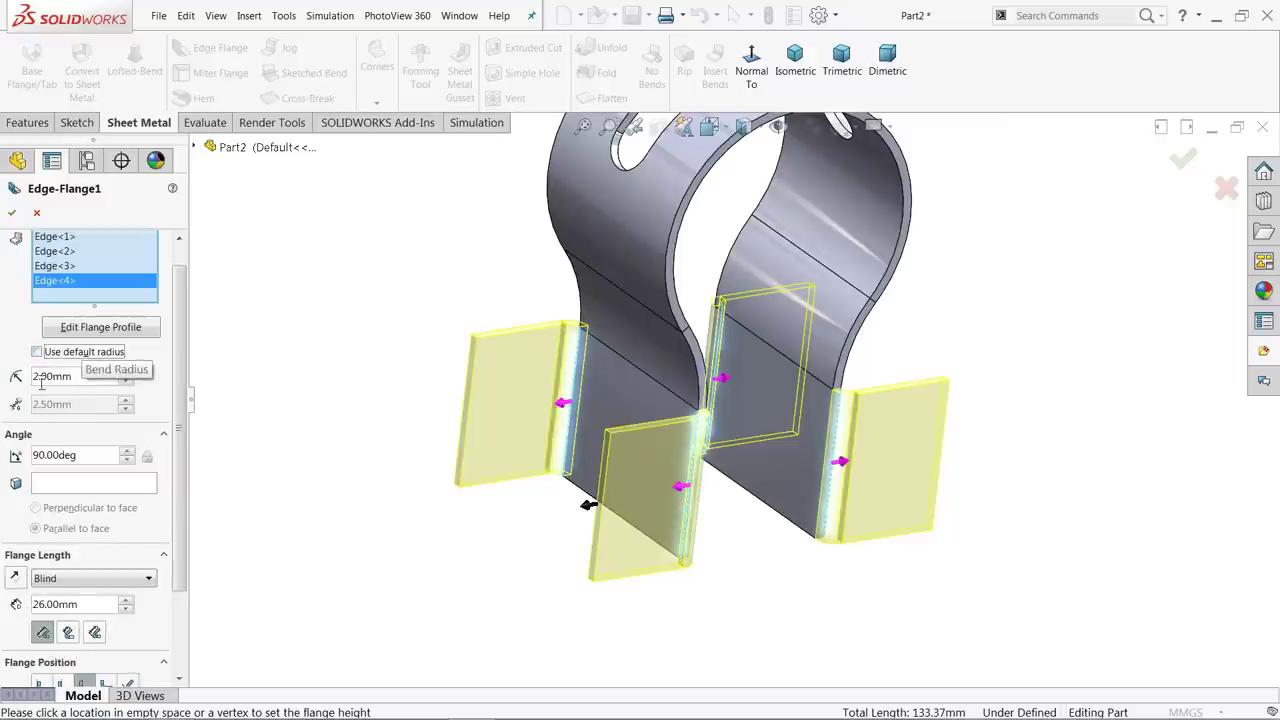
{"action": "left_click", "coordinate": [36, 352]}
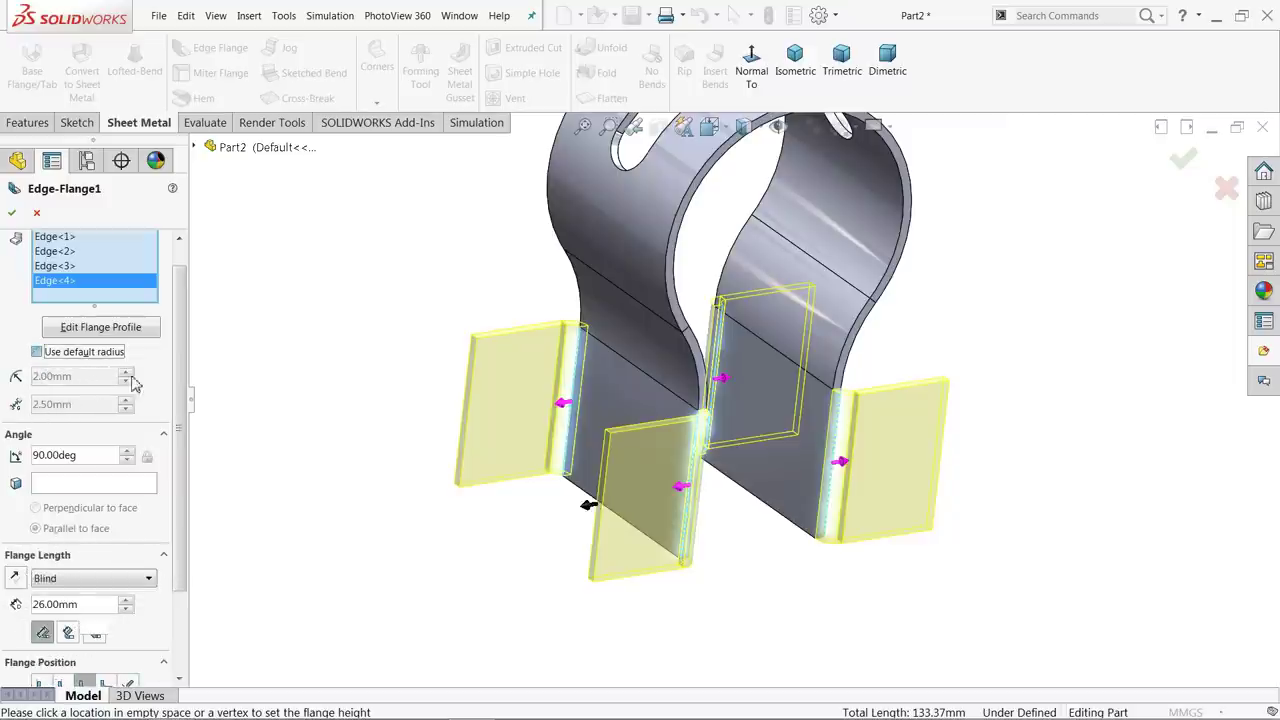
{"action": "scroll", "coordinate": [178, 388], "scroll_direction": "down", "scroll_amount": 2}
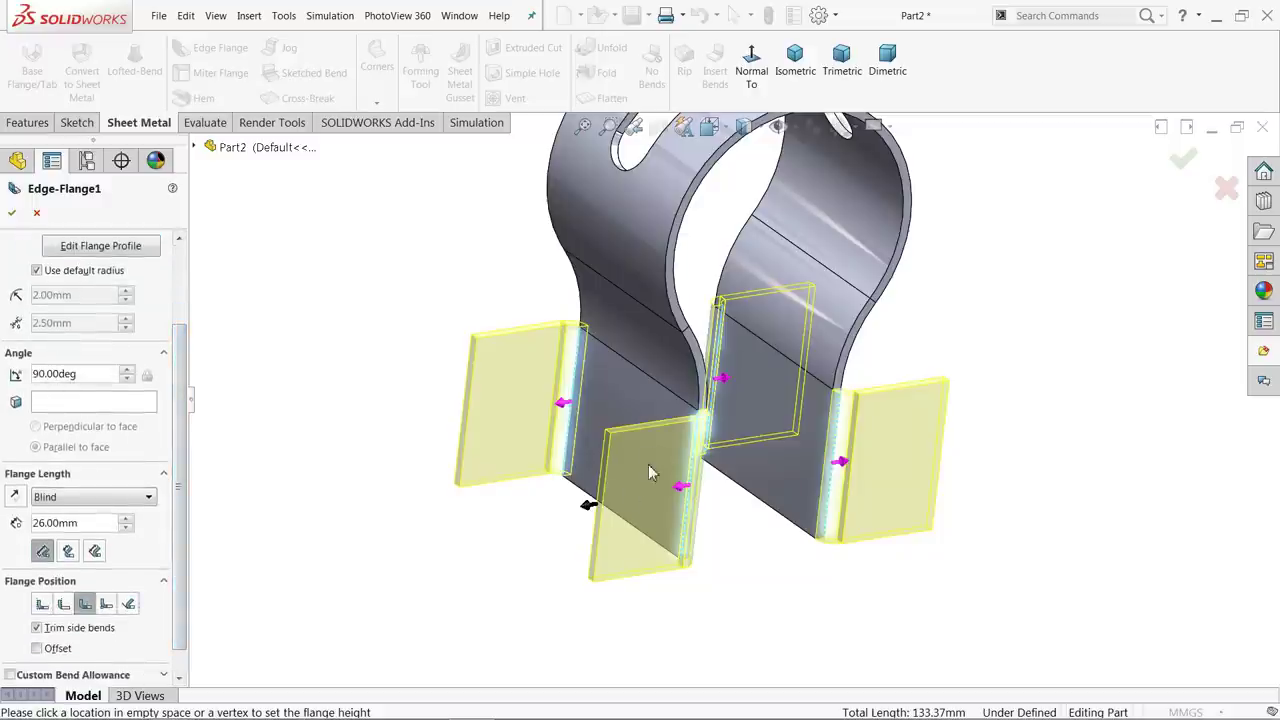
- Set the blind flange length to 18 mm and inspect the shorter flanges
{"action": "left_click", "coordinate": [54, 500]}
{"action": "double_click", "coordinate": [72, 523]}
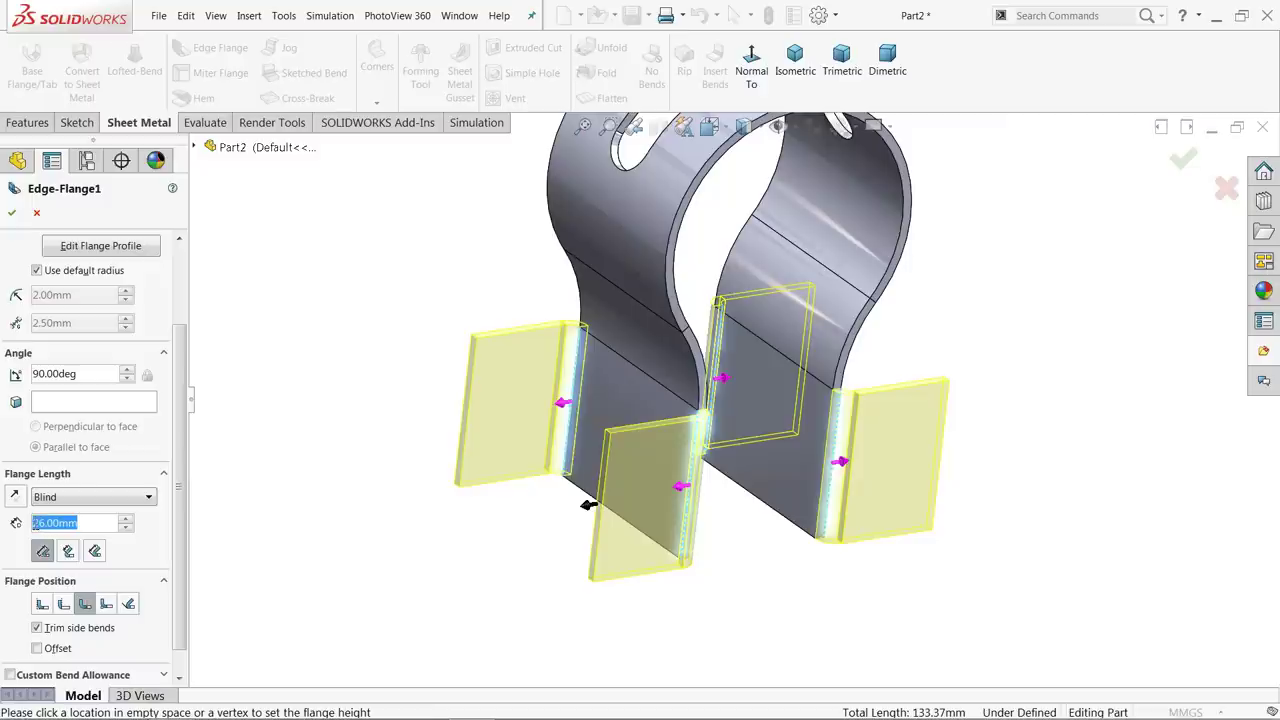
{"action": "type", "text": "18"}
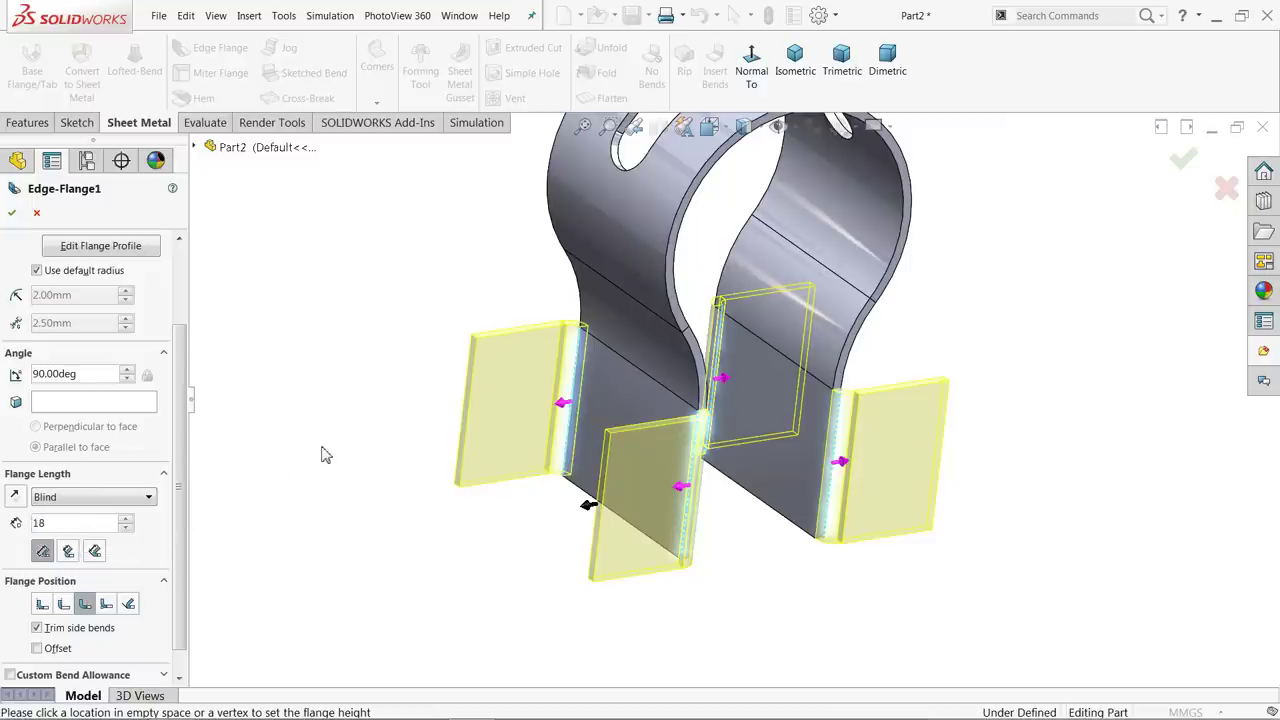
{"action": "key", "text": "Return"}
{"action": "middle_click_drag", "start_coordinate": [408, 466], "coordinate": [401, 478]}
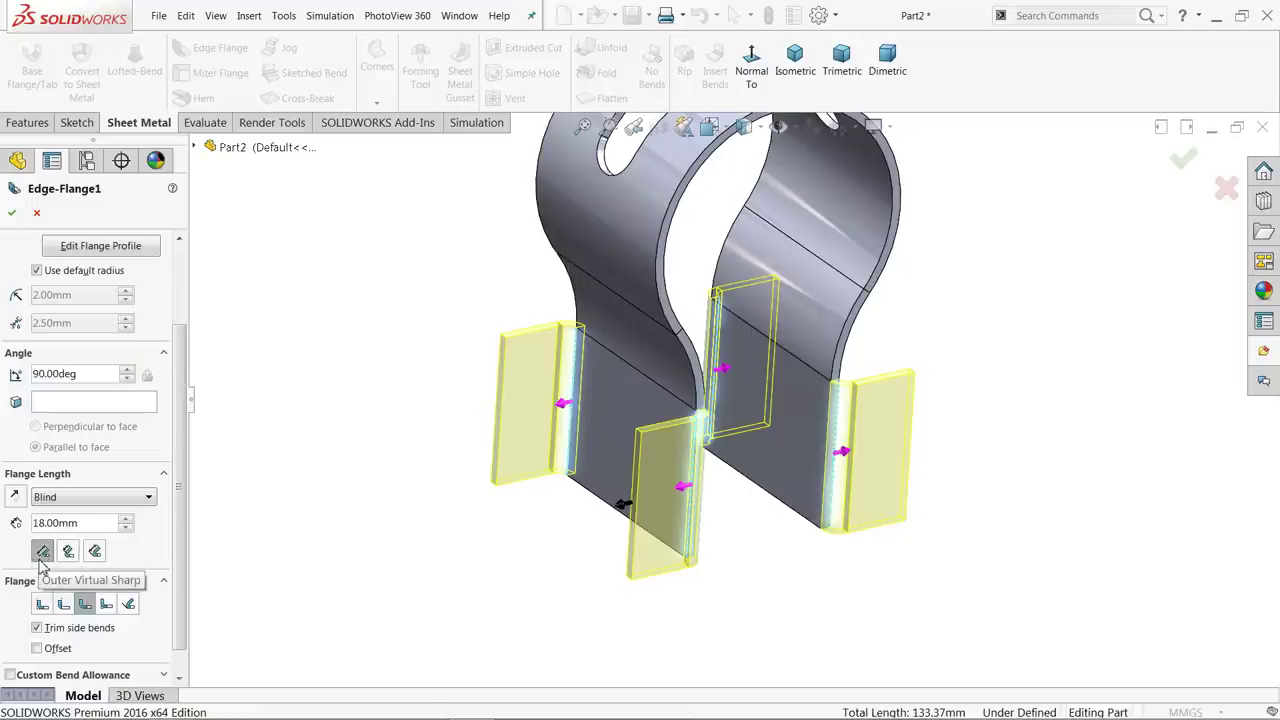
{"action": "mouse_move", "coordinate": [740, 452]}
{"action": "middle_mouse_down"}
{"action": "mouse_move", "coordinate": [754, 522]}
{"action": "mouse_move", "coordinate": [740, 608]}
{"action": "middle_mouse_up"}
{"action": "scroll", "coordinate": [754, 522], "scroll_direction": "up", "scroll_amount": 5}
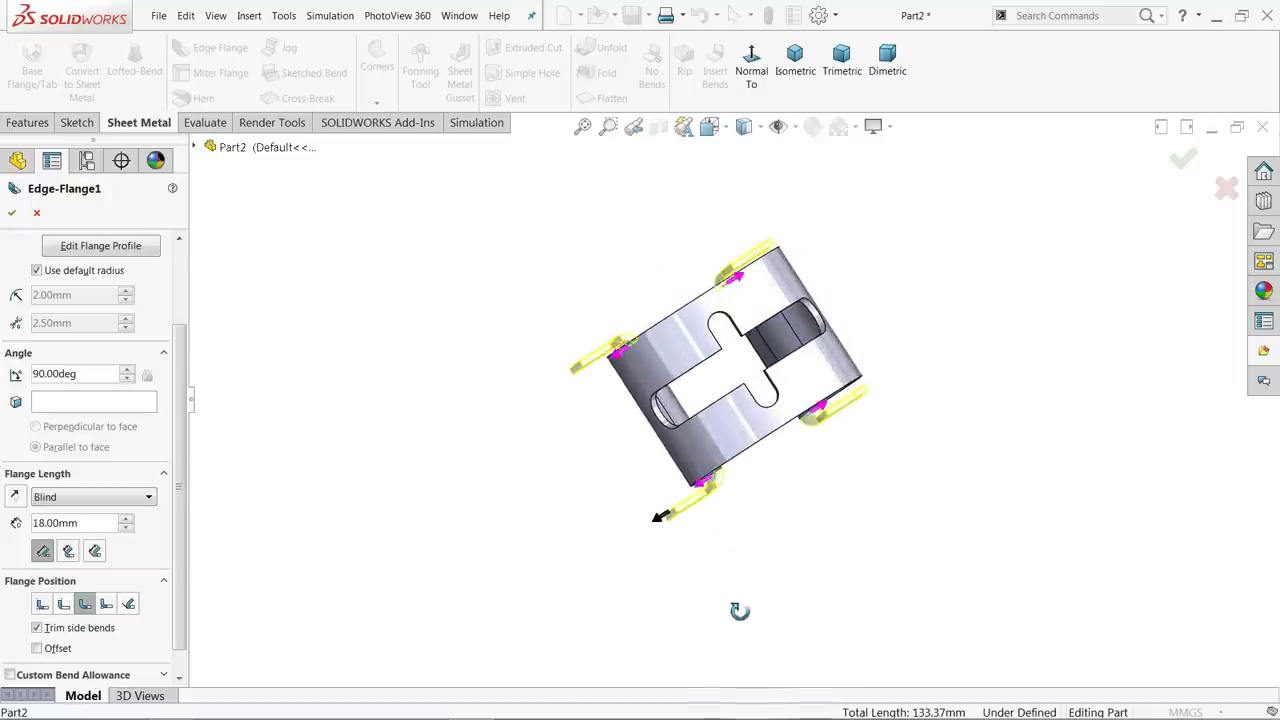
{"action": "scroll", "coordinate": [723, 506], "scroll_direction": "down", "scroll_amount": 2}
{"action": "scroll", "coordinate": [729, 469], "scroll_direction": "down", "scroll_amount": 5}
{"action": "scroll", "coordinate": [742, 453], "scroll_direction": "down", "scroll_amount": 2}
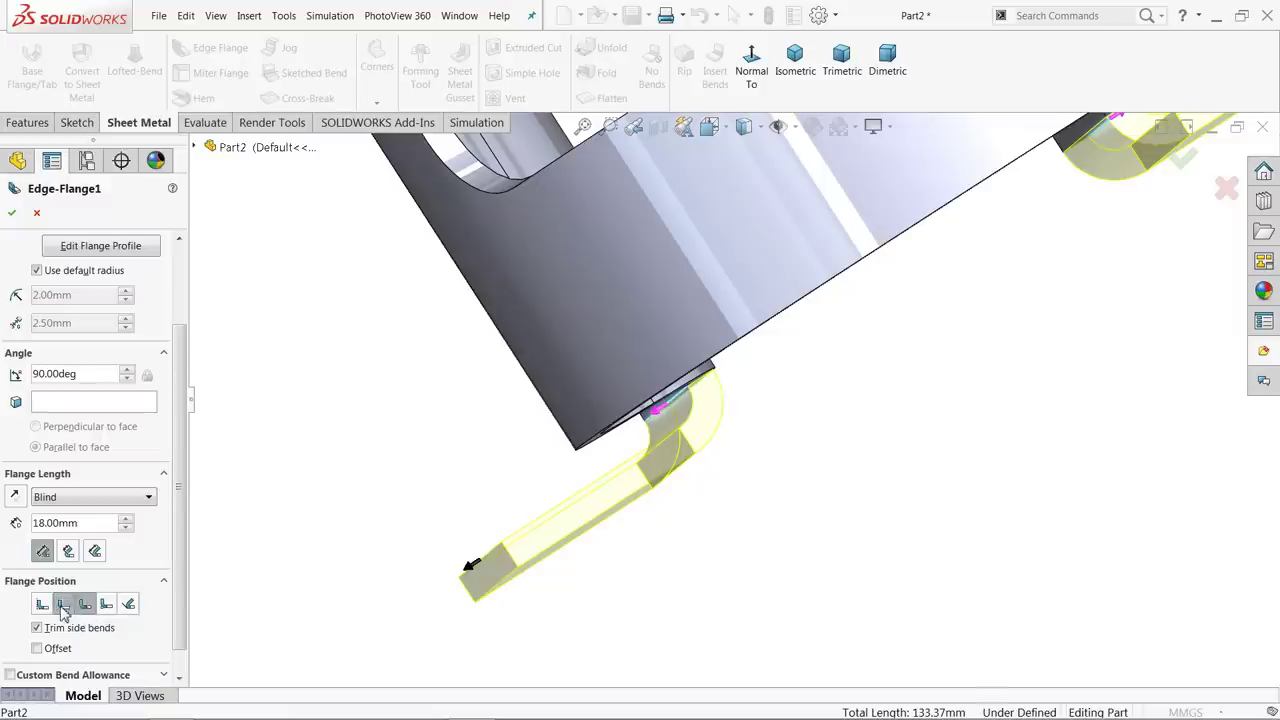
- Position the flanges with Bend Outside and accept Edge-Flange1
{"action": "left_click", "coordinate": [63, 607]}
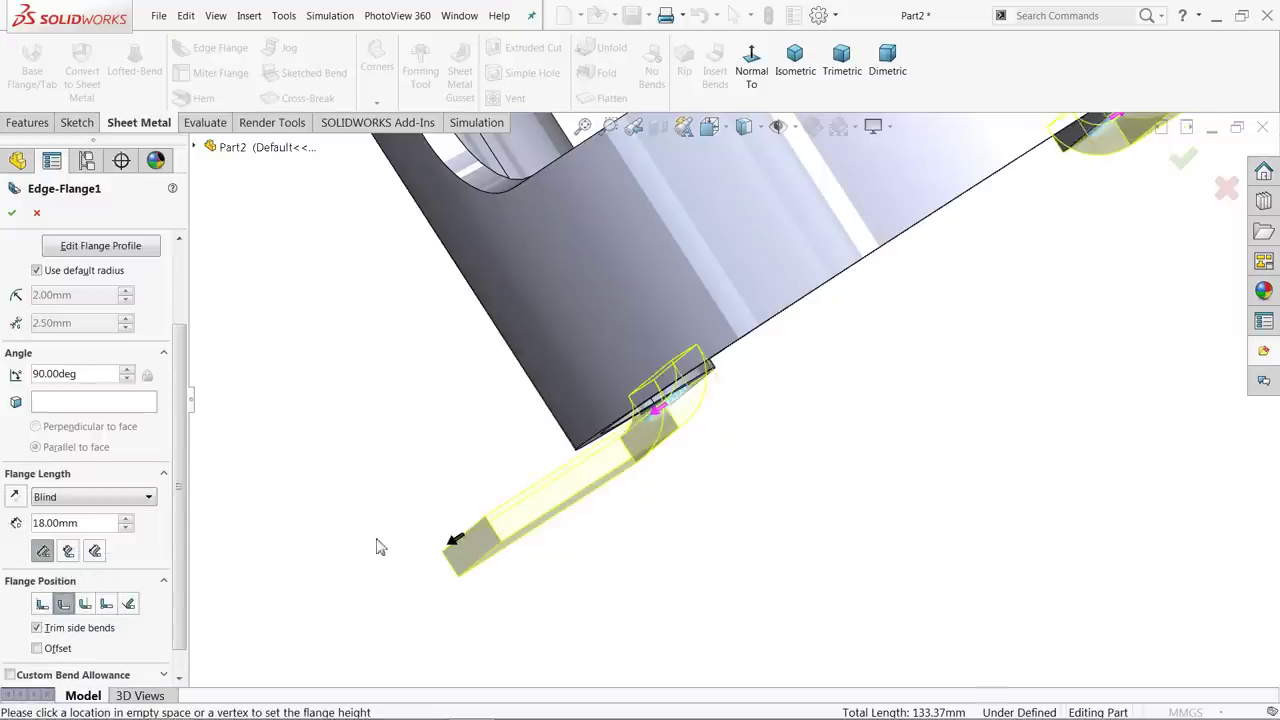
{"action": "left_click", "coordinate": [87, 606]}
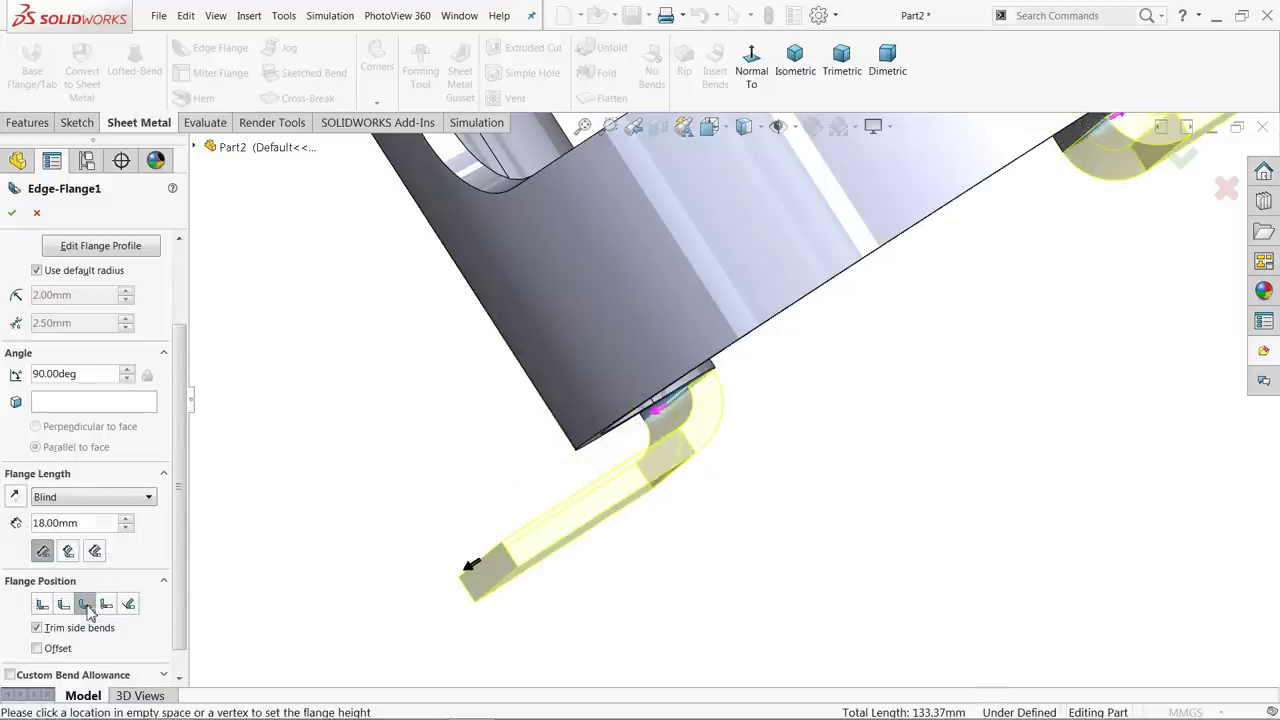
{"action": "middle_click_drag", "start_coordinate": [363, 520], "coordinate": [388, 488]}
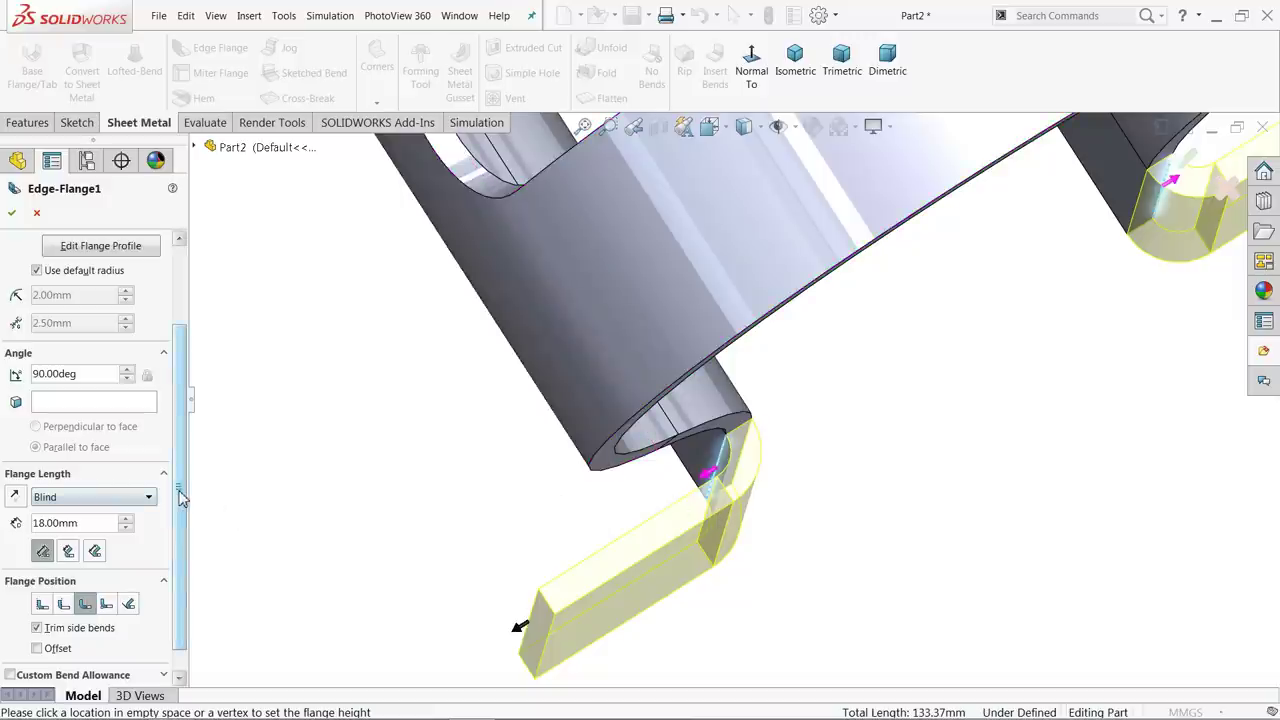
{"action": "left_click_drag", "start_coordinate": [180, 497], "coordinate": [193, 341]}
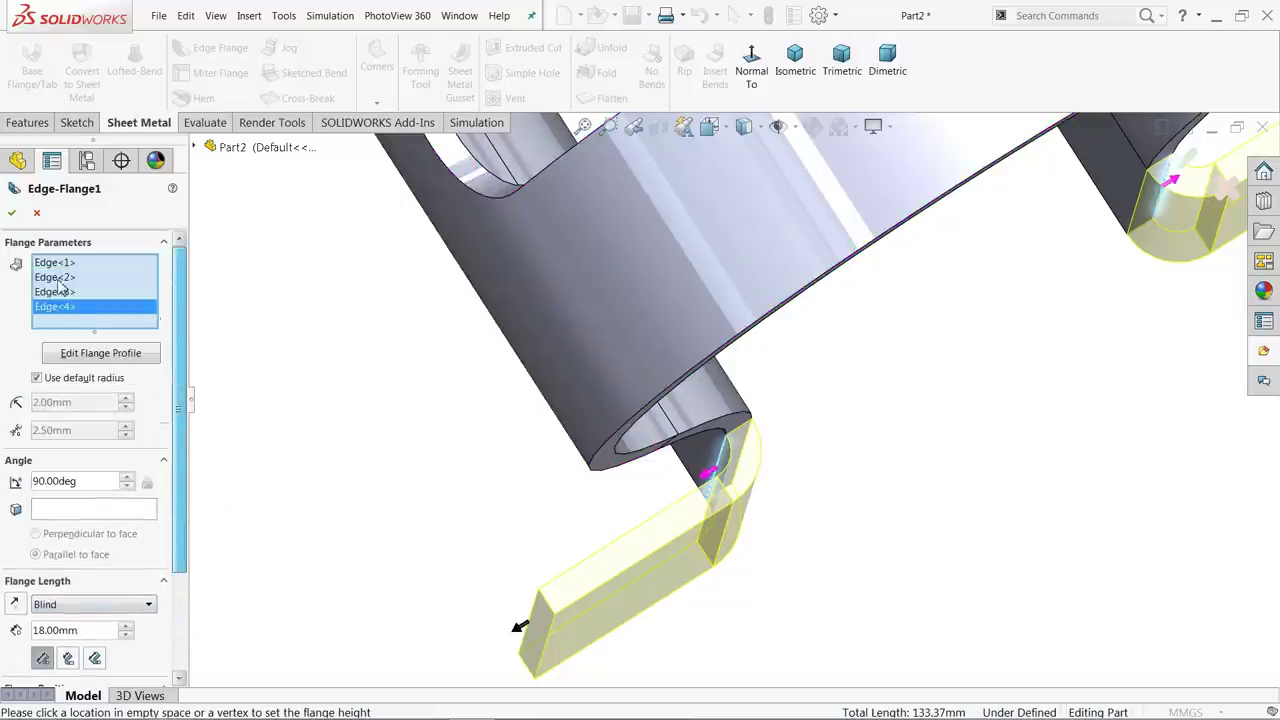
{"action": "left_click", "coordinate": [13, 214]}
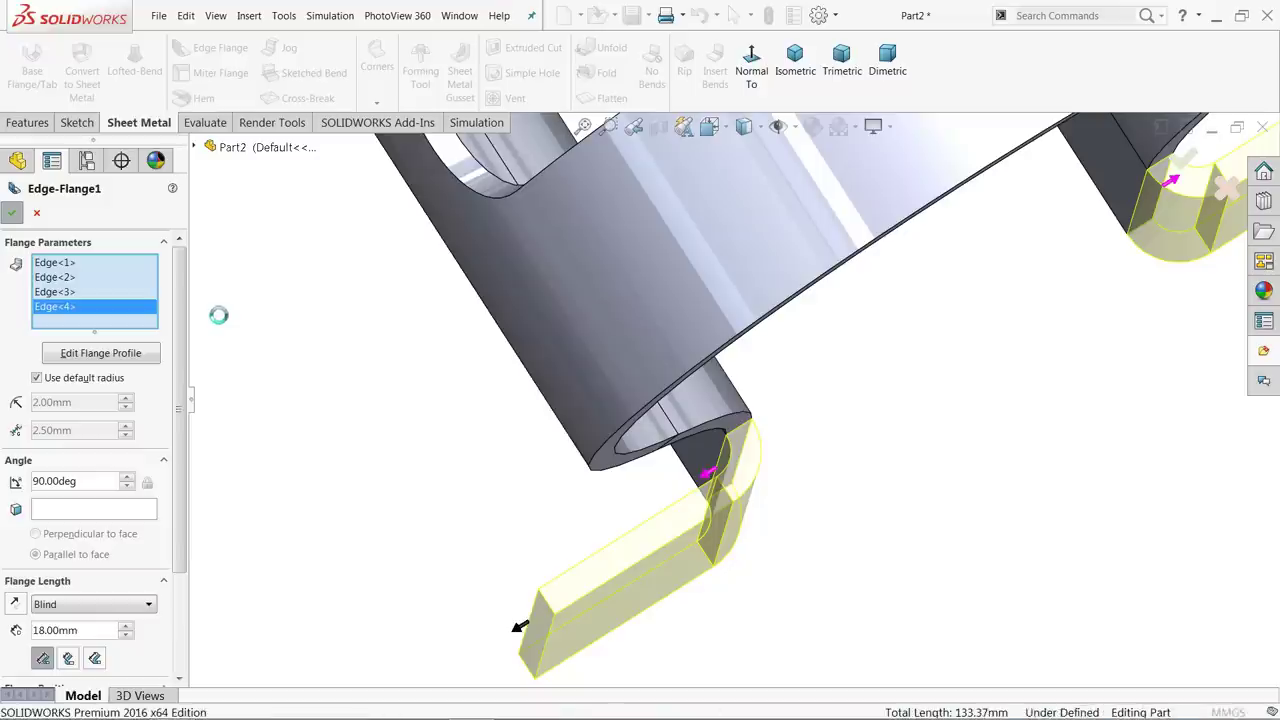
- Start a Break-Corner chamfer, picking the left flange's two corner edges
{"action": "left_click", "coordinate": [795, 60]}
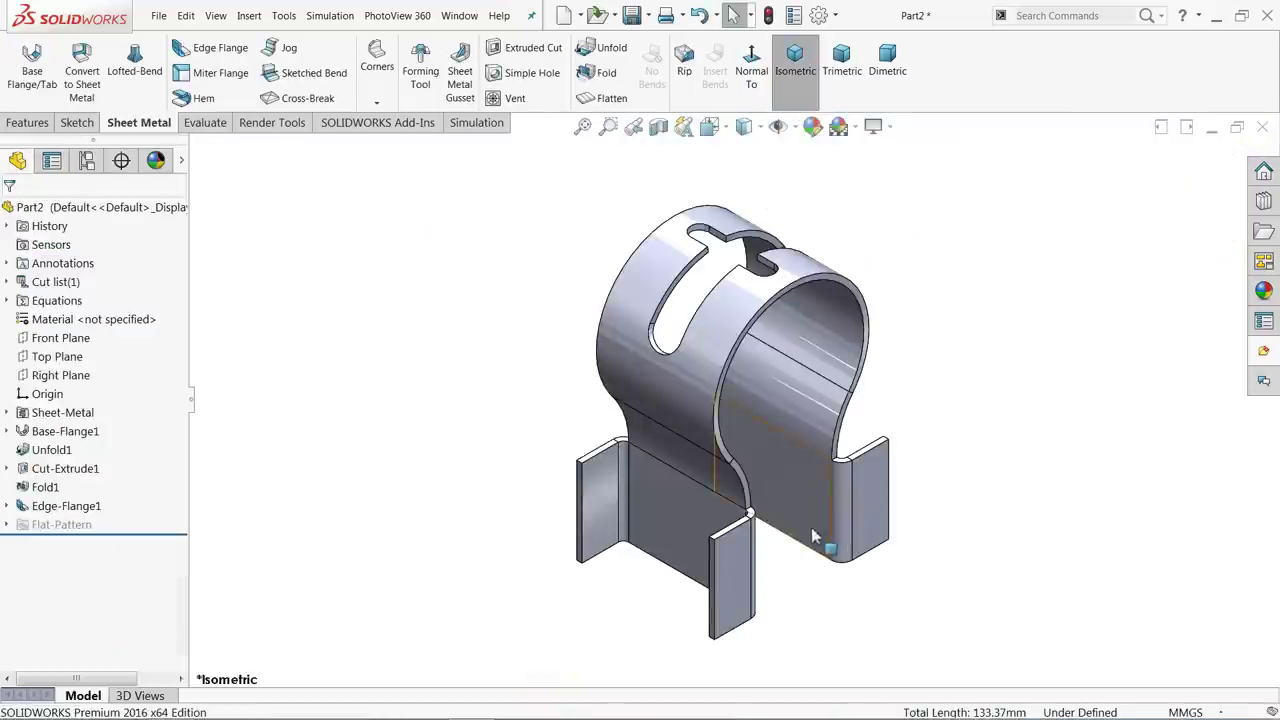
{"action": "scroll", "coordinate": [811, 527], "scroll_direction": "down", "scroll_amount": 1}
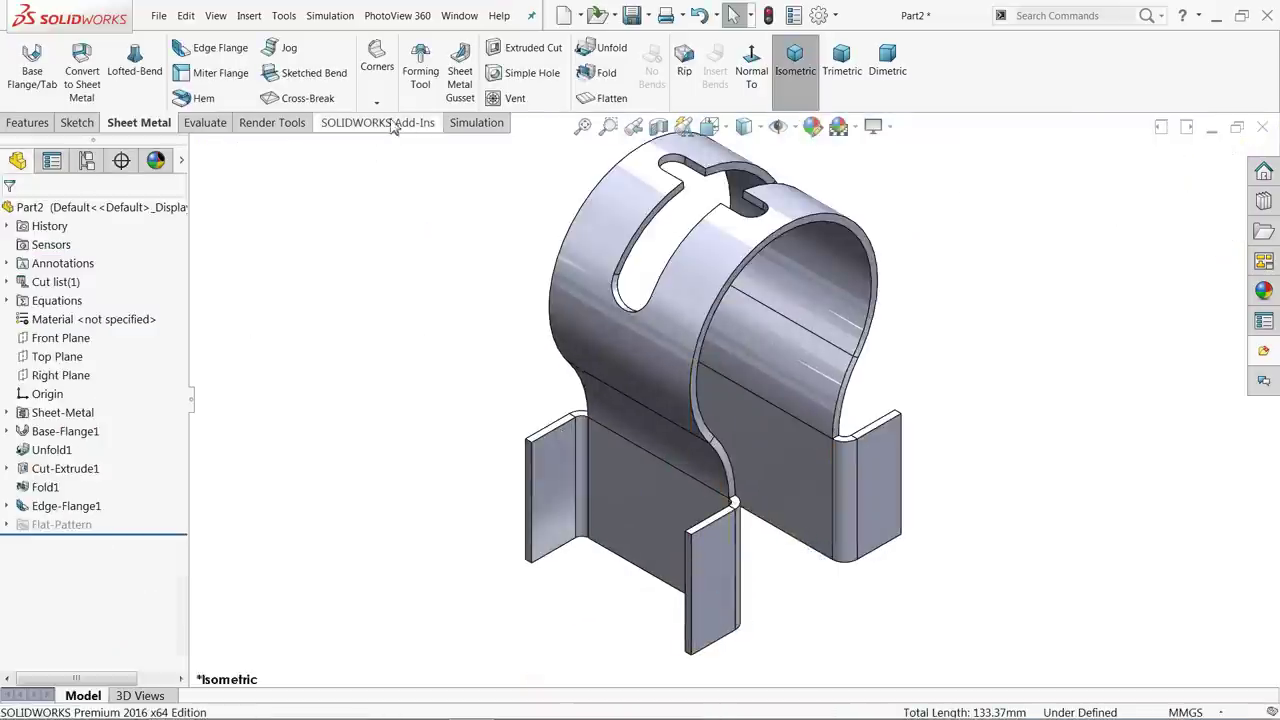
{"action": "left_click", "coordinate": [378, 60]}
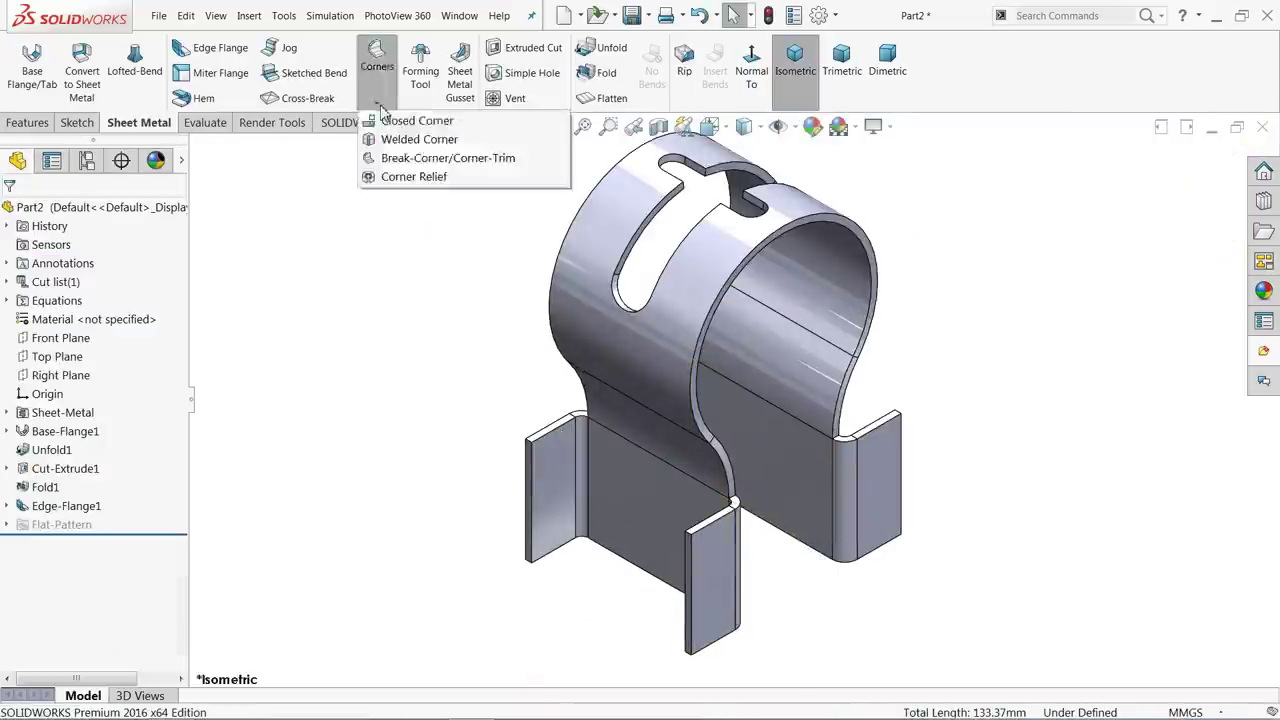
{"action": "left_click", "coordinate": [415, 158]}
{"action": "scroll", "coordinate": [697, 612], "scroll_direction": "down", "scroll_amount": 2}
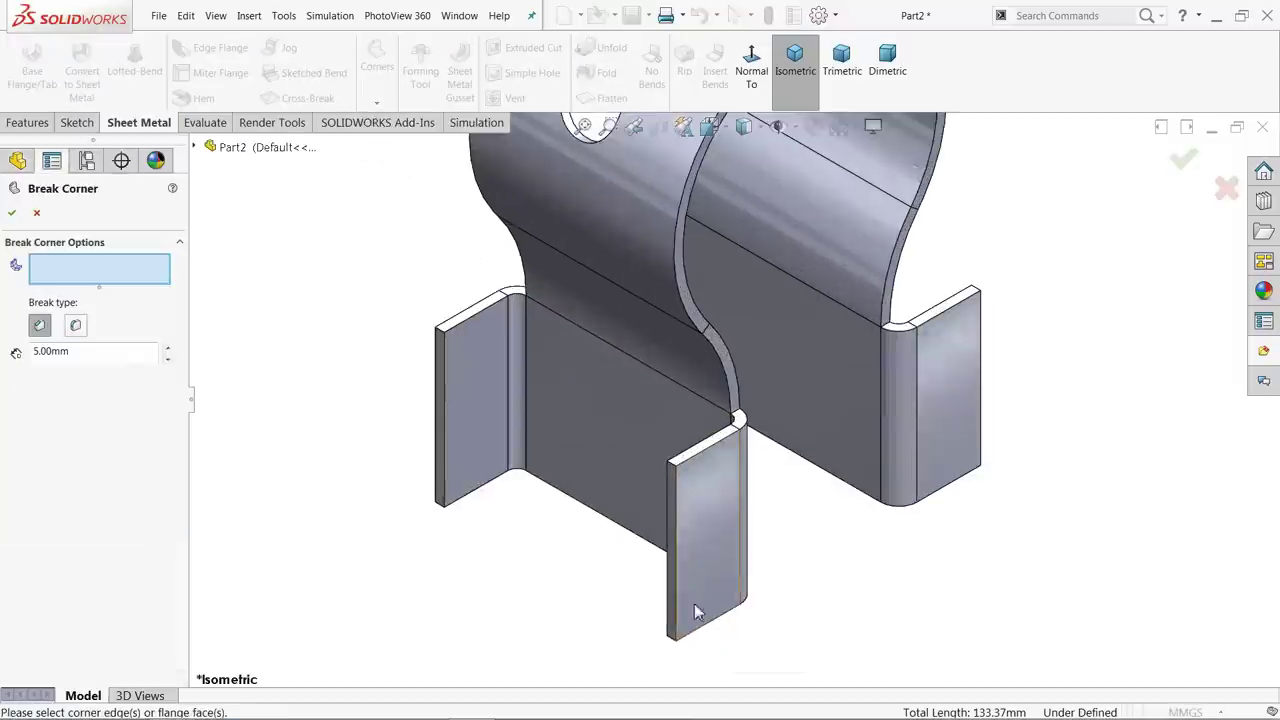
{"action": "left_click", "coordinate": [441, 337]}
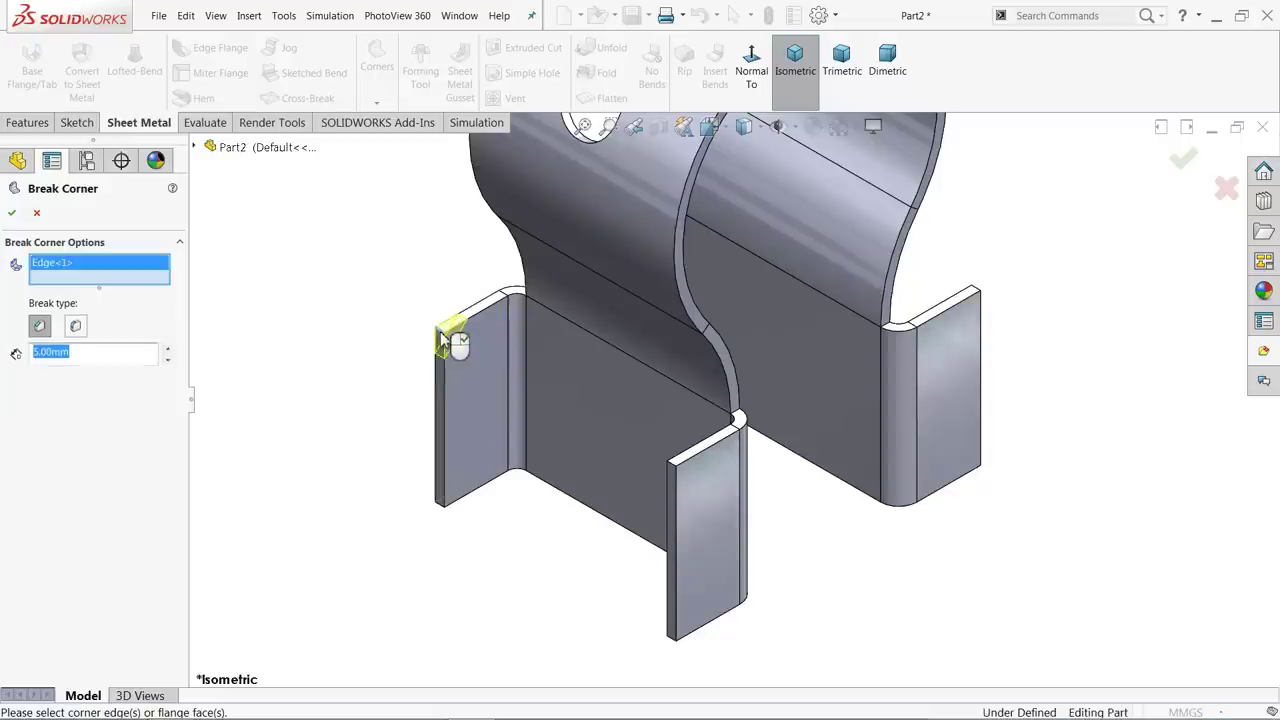
{"action": "left_click", "coordinate": [441, 508]}
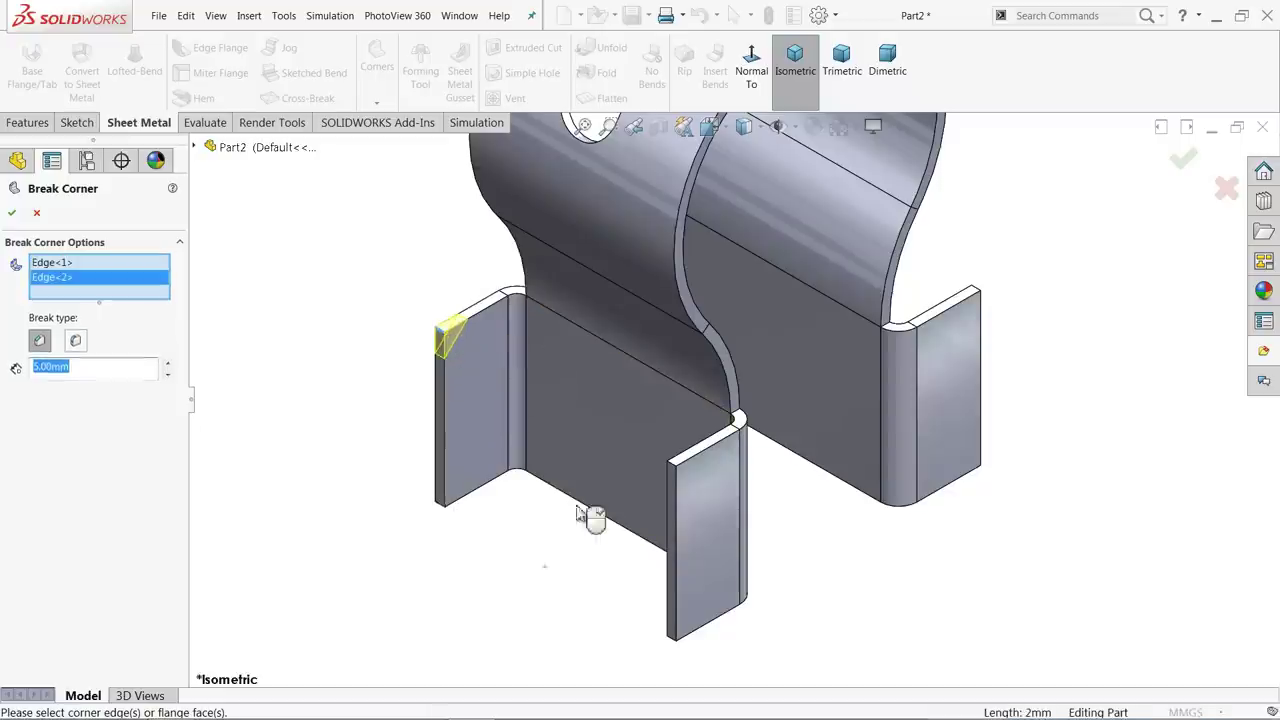
- Add the middle flange corners and two flange faces, confirming 5 mm chamfers
{"action": "left_click", "coordinate": [671, 468]}
{"action": "left_click", "coordinate": [674, 643]}
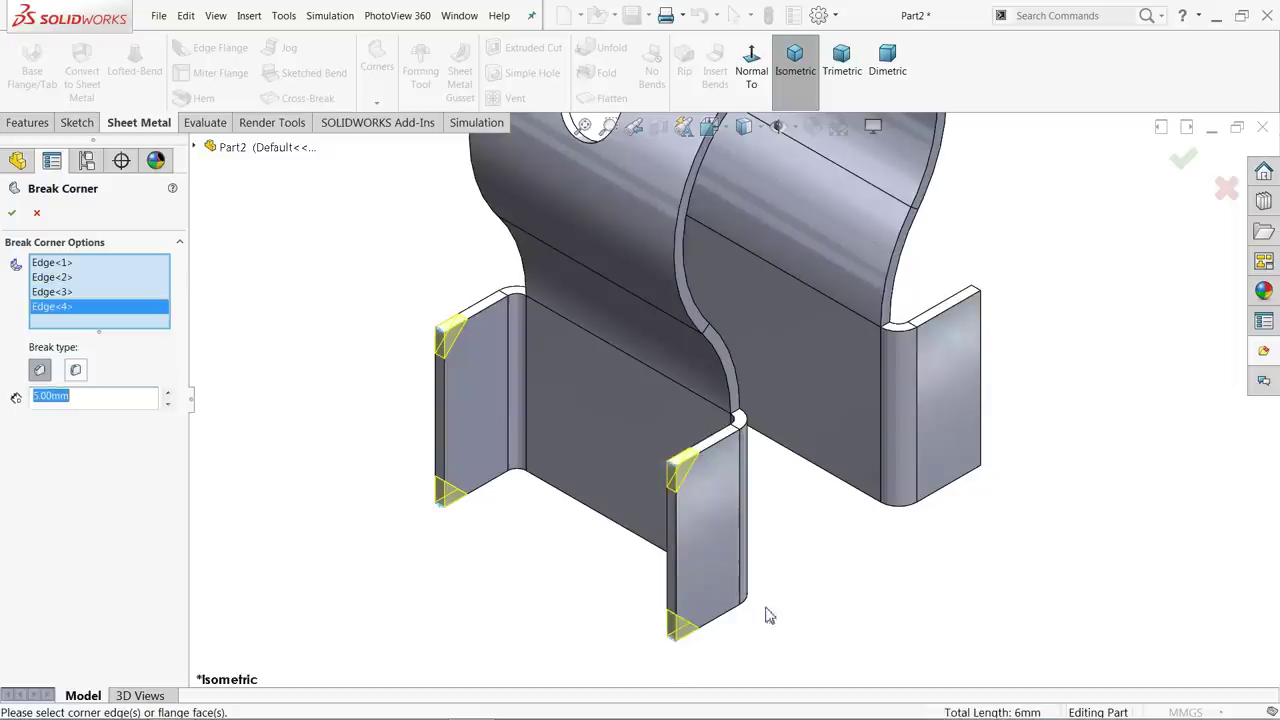
{"action": "left_click", "coordinate": [960, 430]}
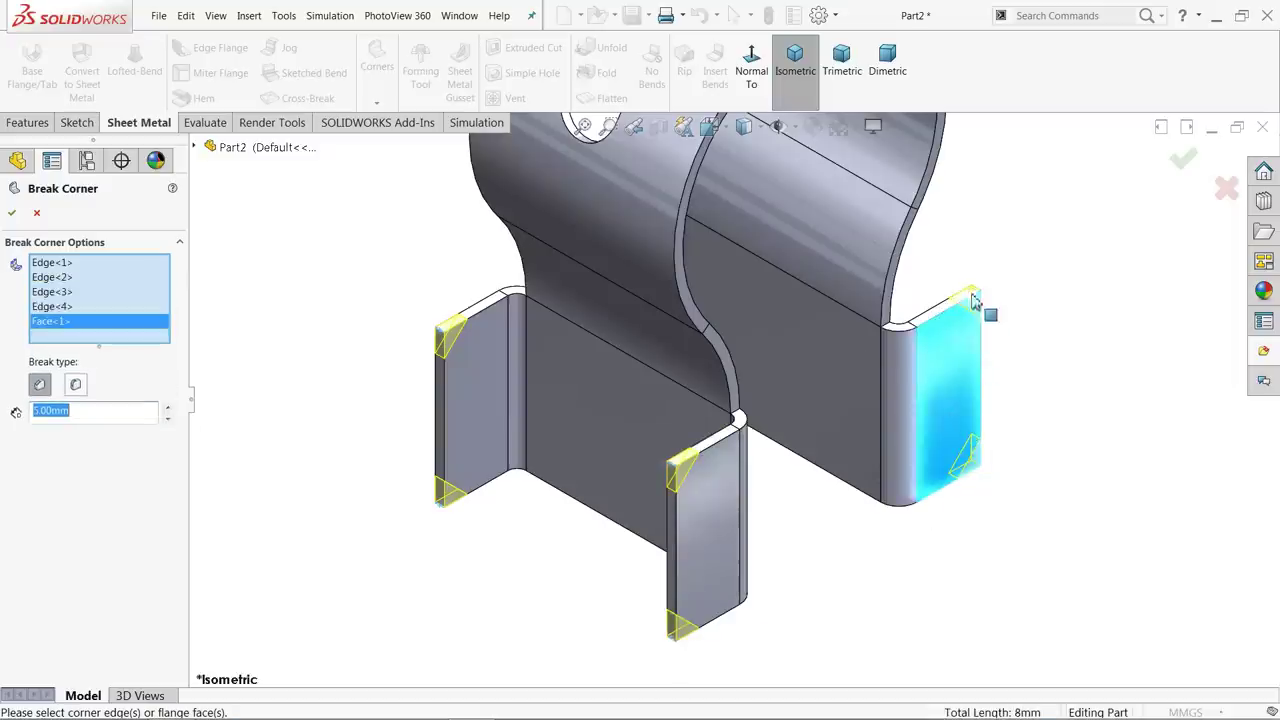
{"action": "scroll", "coordinate": [1025, 303], "scroll_direction": "down", "scroll_amount": 3}
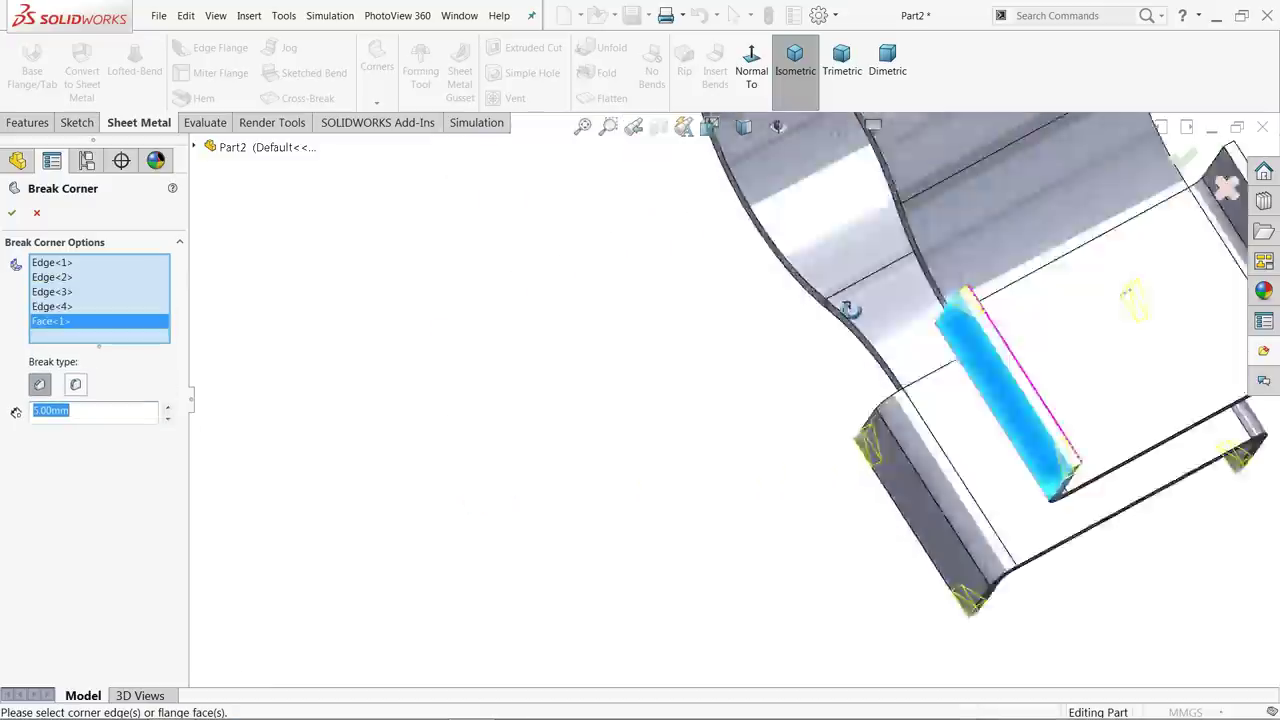
{"action": "middle_click_drag", "start_coordinate": [1025, 303], "coordinate": [781, 478]}
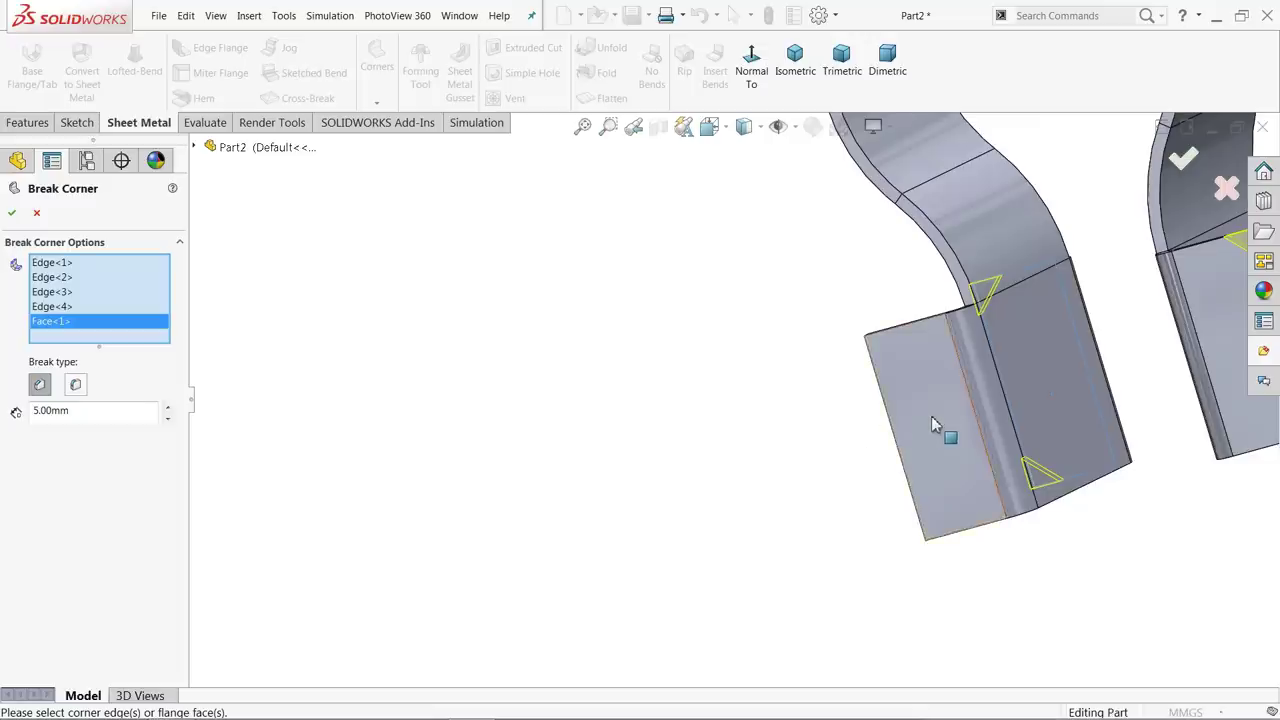
{"action": "left_click", "coordinate": [932, 418]}
{"action": "mouse_move", "coordinate": [595, 398]}
{"action": "middle_mouse_down"}
{"action": "mouse_move", "coordinate": [828, 463]}
{"action": "mouse_move", "coordinate": [829, 494]}
{"action": "middle_mouse_up"}
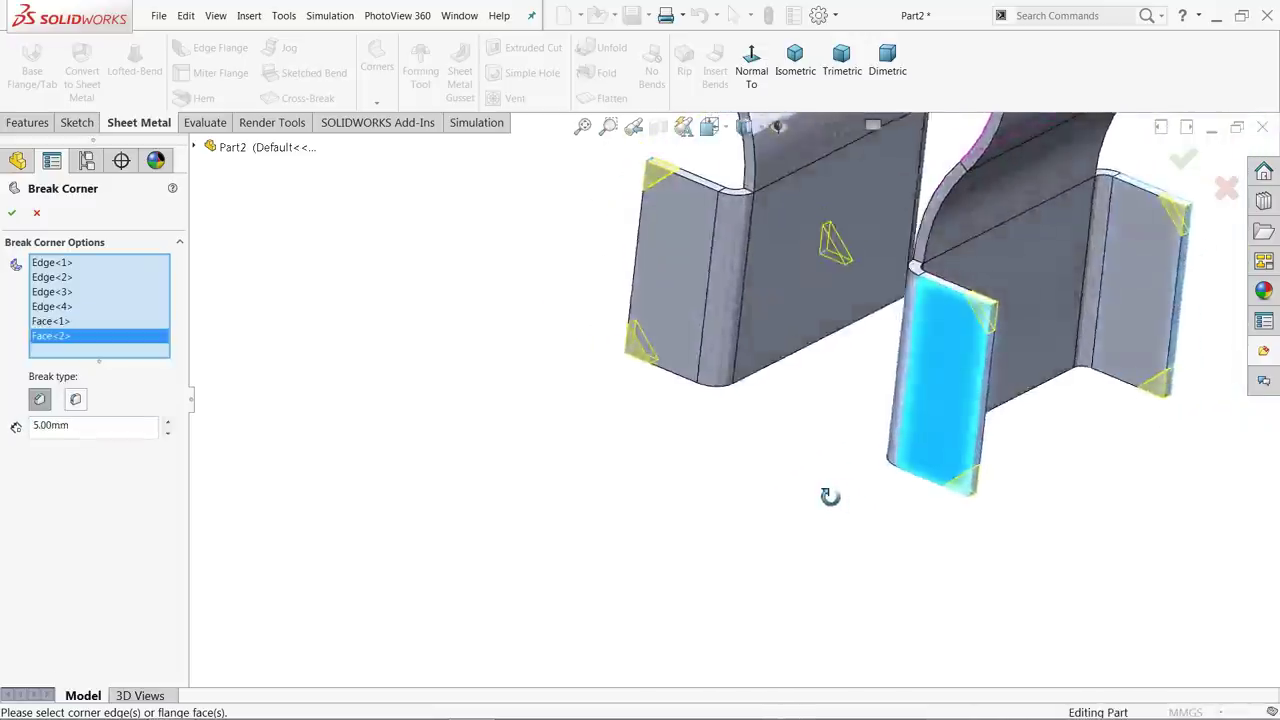
{"action": "scroll", "coordinate": [823, 494], "scroll_direction": "up", "scroll_amount": 3}
{"action": "scroll", "coordinate": [893, 275], "scroll_direction": "down", "scroll_amount": 2}
{"action": "scroll", "coordinate": [893, 275], "scroll_direction": "down", "scroll_amount": 2}
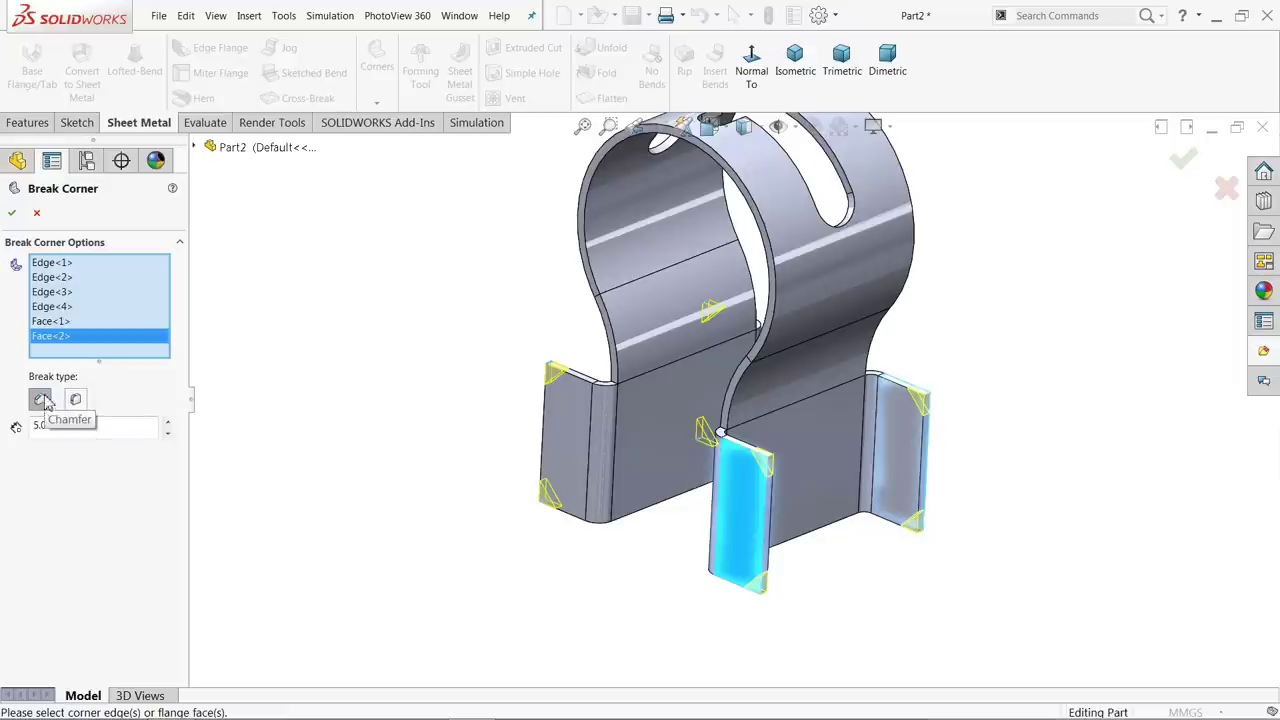
{"action": "left_click", "coordinate": [12, 214]}
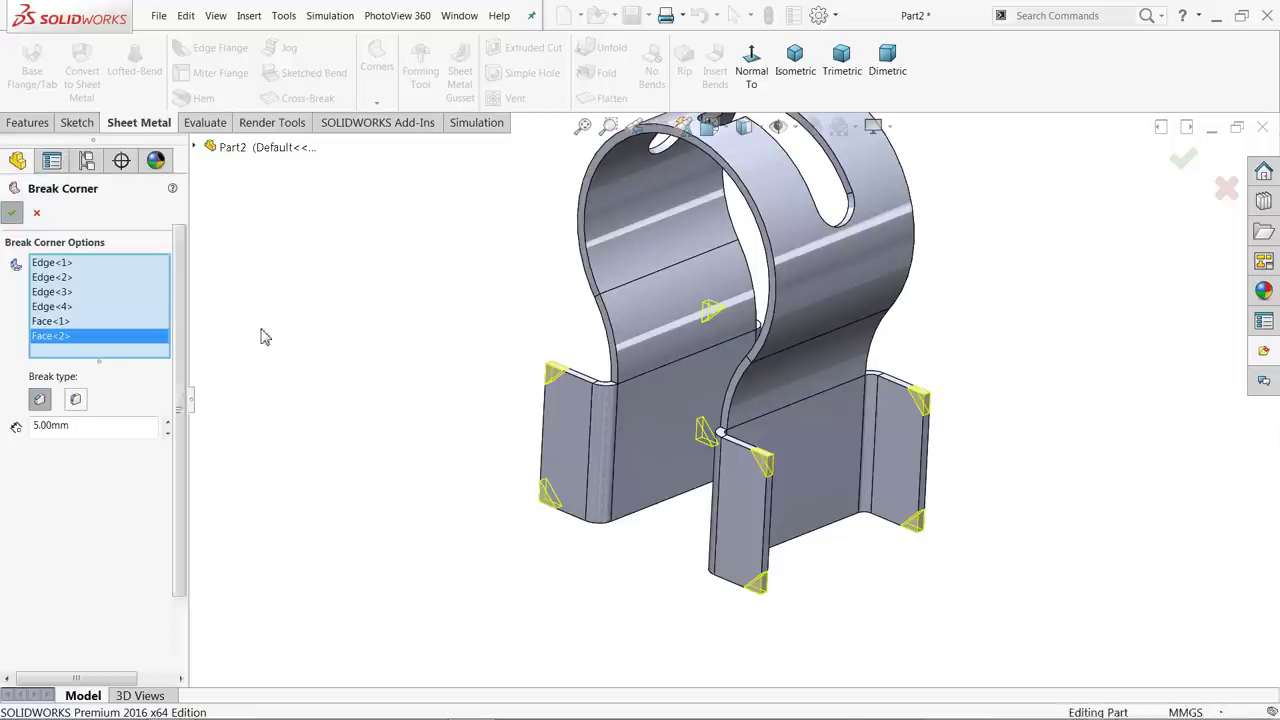
- Sketch a Ø7 circle on the left foot flange
{"action": "middle_click_drag", "start_coordinate": [330, 365], "coordinate": [418, 400]}
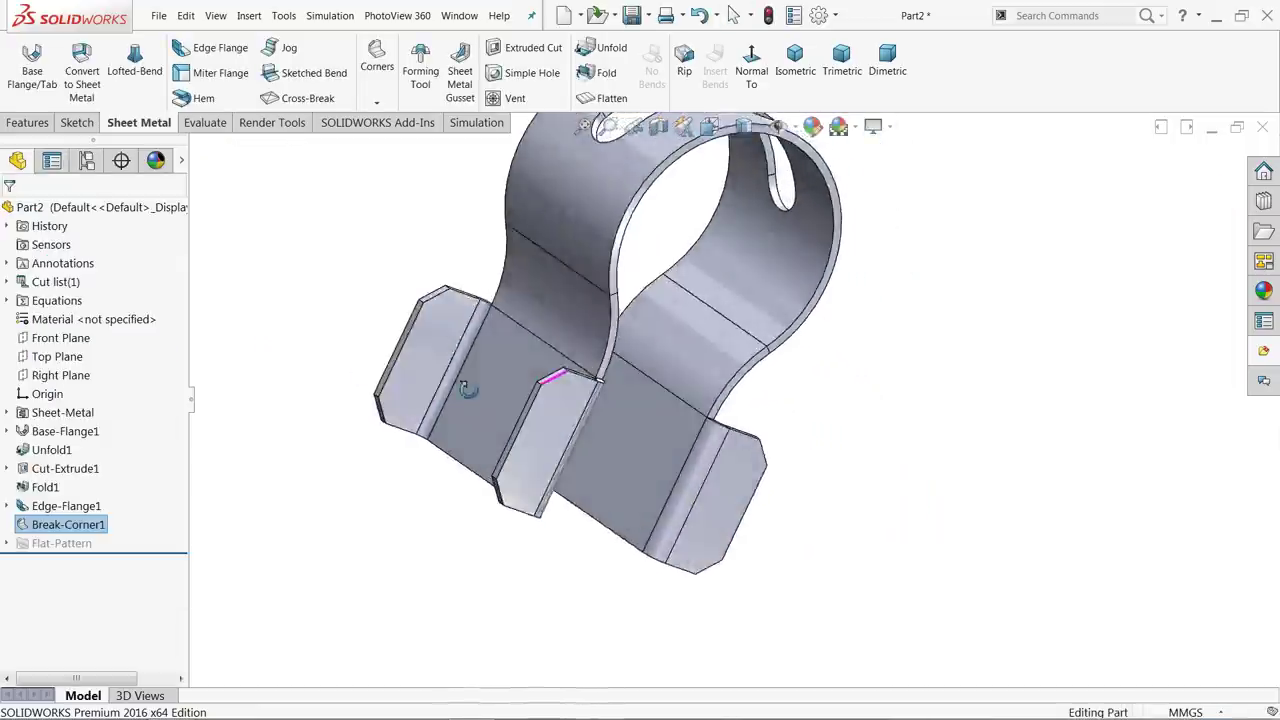
{"action": "left_click", "coordinate": [565, 430]}
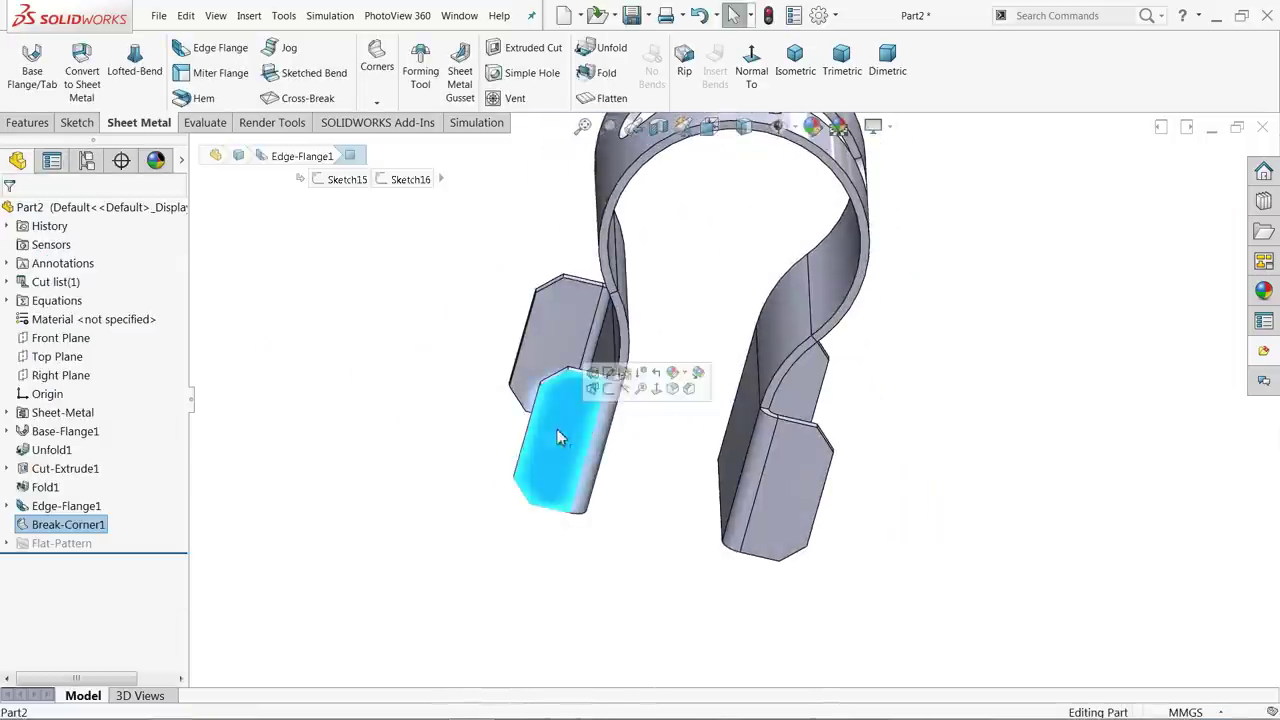
{"action": "left_click", "coordinate": [739, 70]}
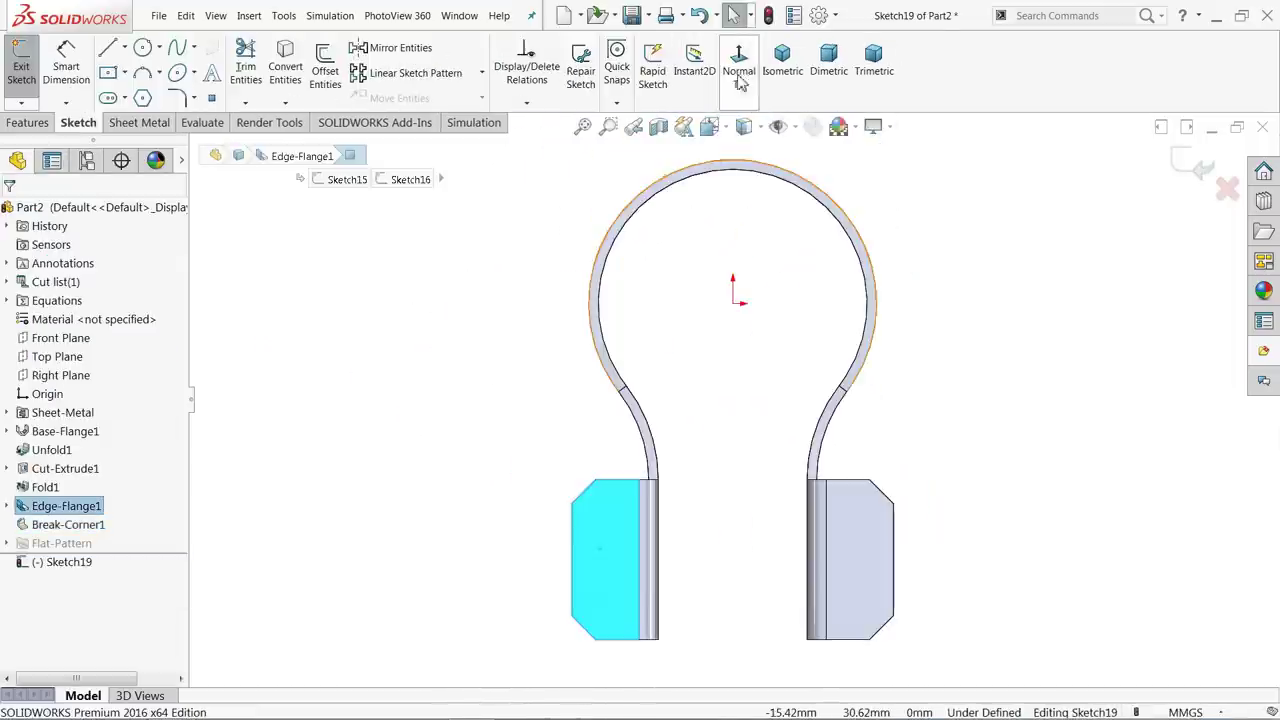
{"action": "scroll", "coordinate": [740, 630], "scroll_direction": "down", "scroll_amount": 3}
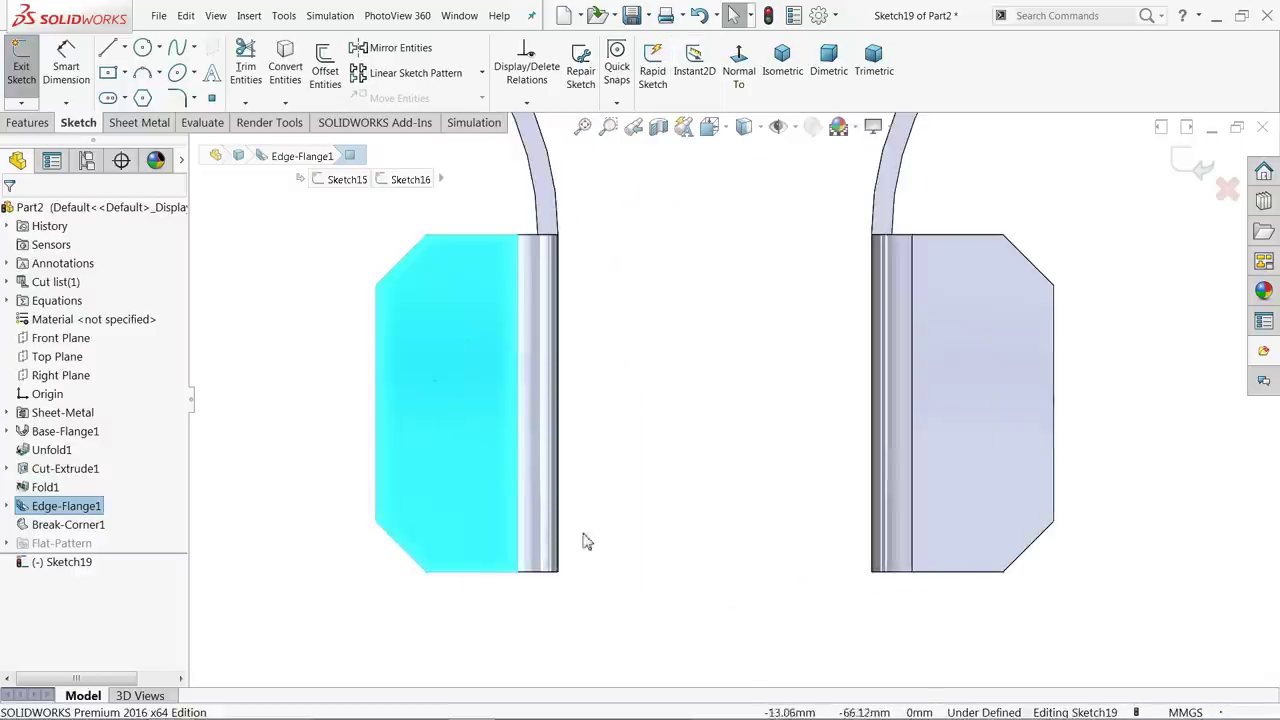
{"action": "scroll", "coordinate": [600, 550], "scroll_direction": "down", "scroll_amount": 1}
{"action": "left_click", "coordinate": [143, 48]}
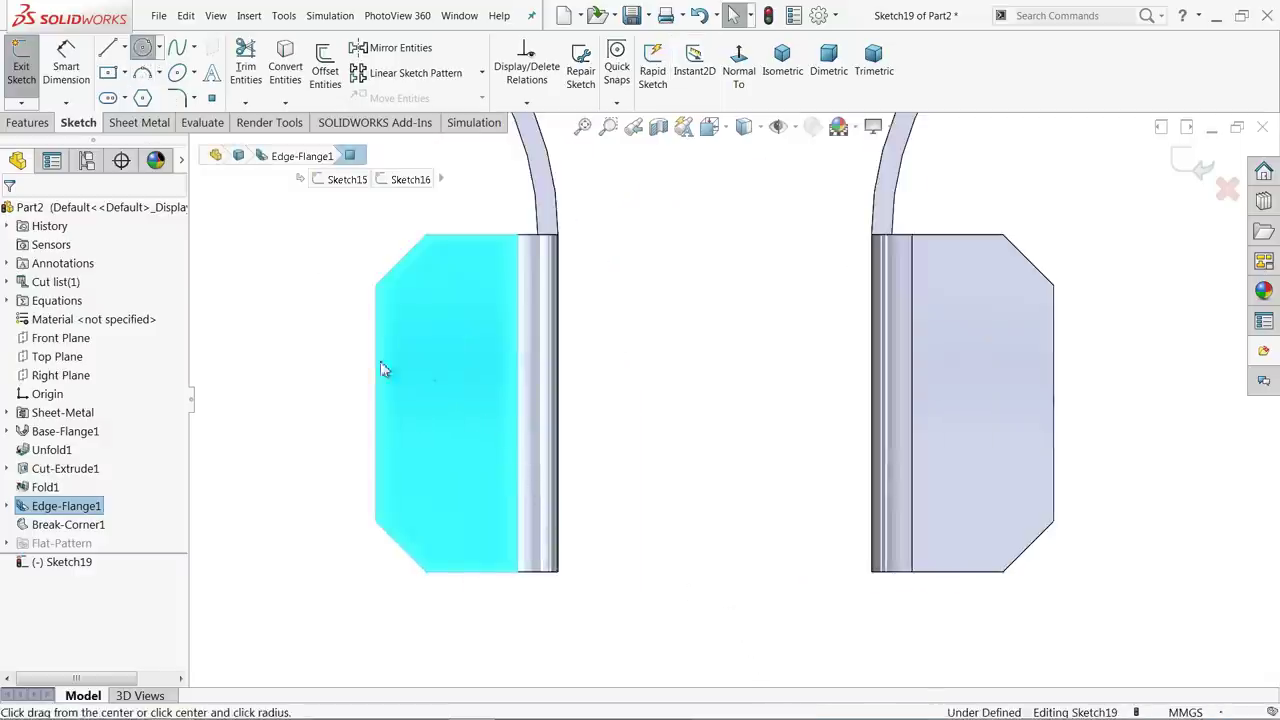
{"action": "left_click", "coordinate": [454, 407]}
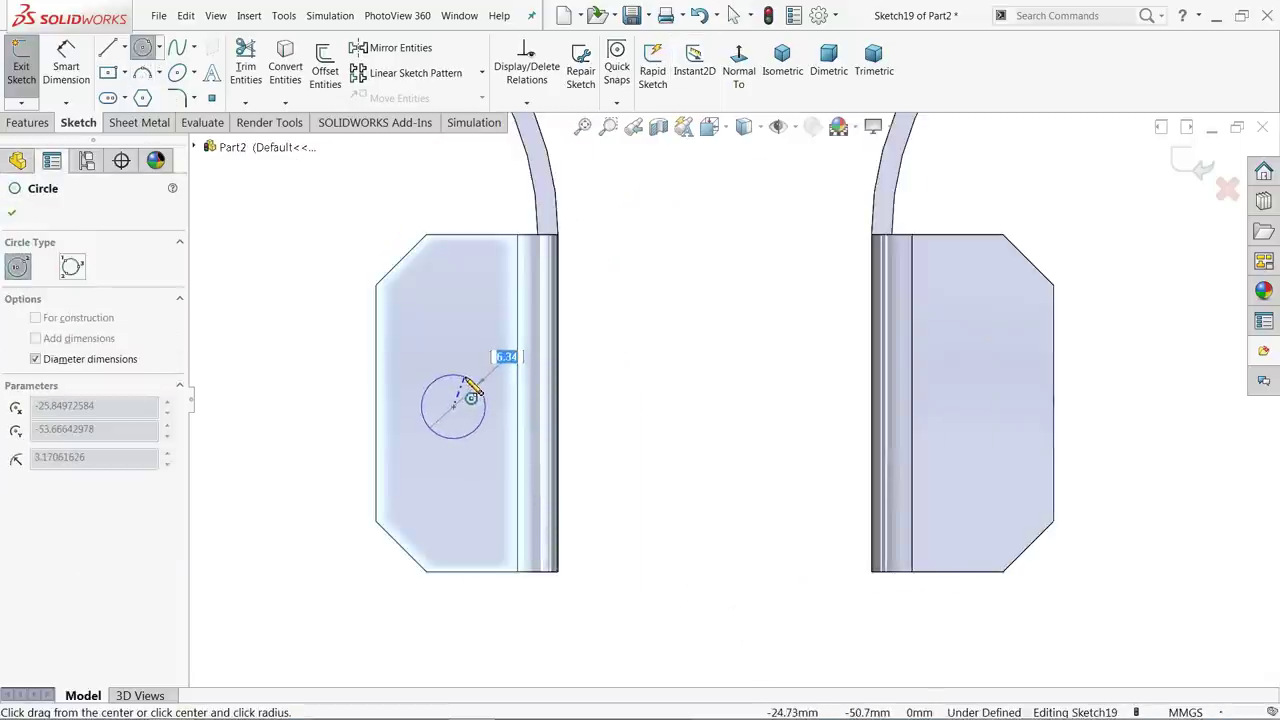
{"action": "key", "text": "Return"}
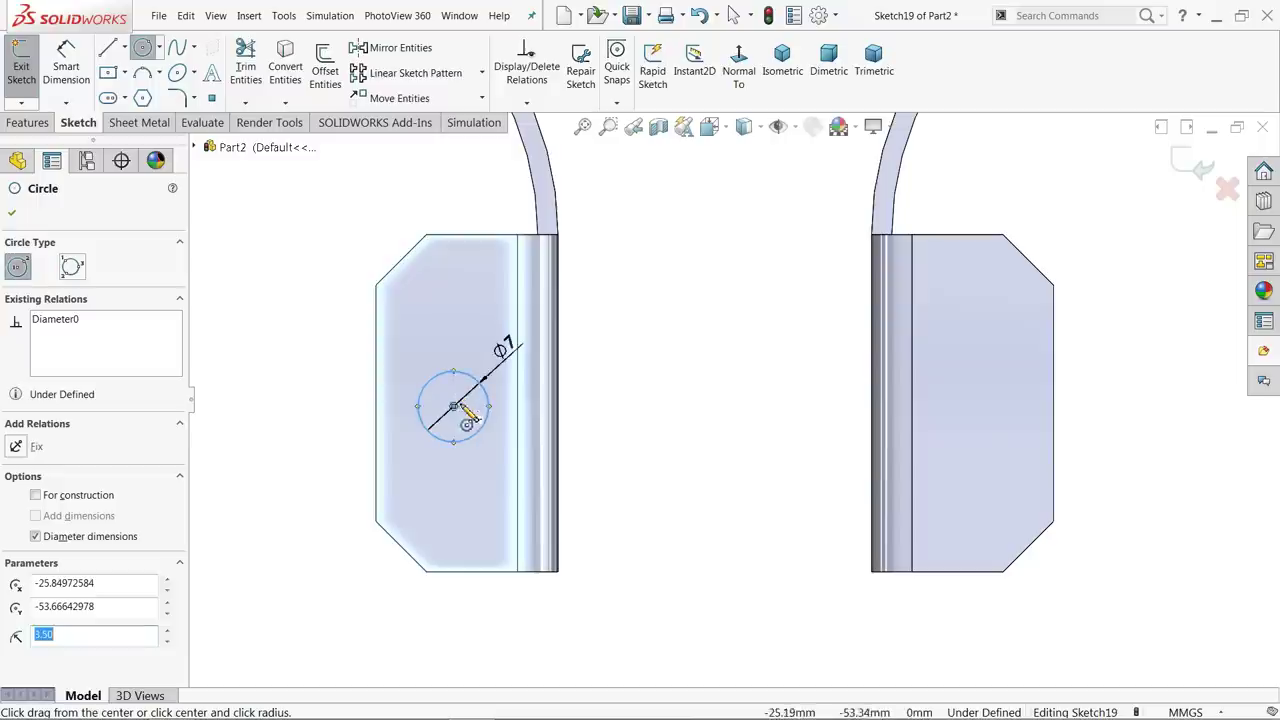
{"action": "key", "text": "Escape"}
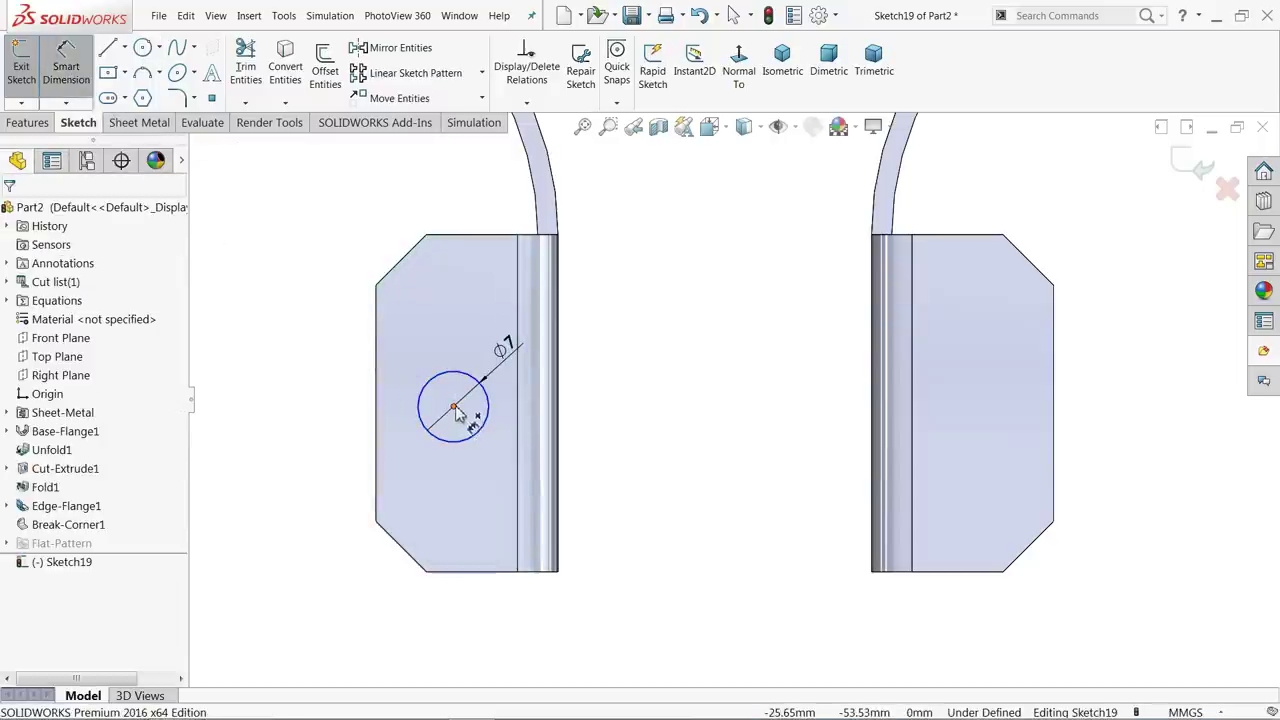
- Dimension the circle centre 7 mm from the foot's left edge
{"action": "left_click", "coordinate": [453, 406]}
{"action": "left_click", "coordinate": [377, 428]}
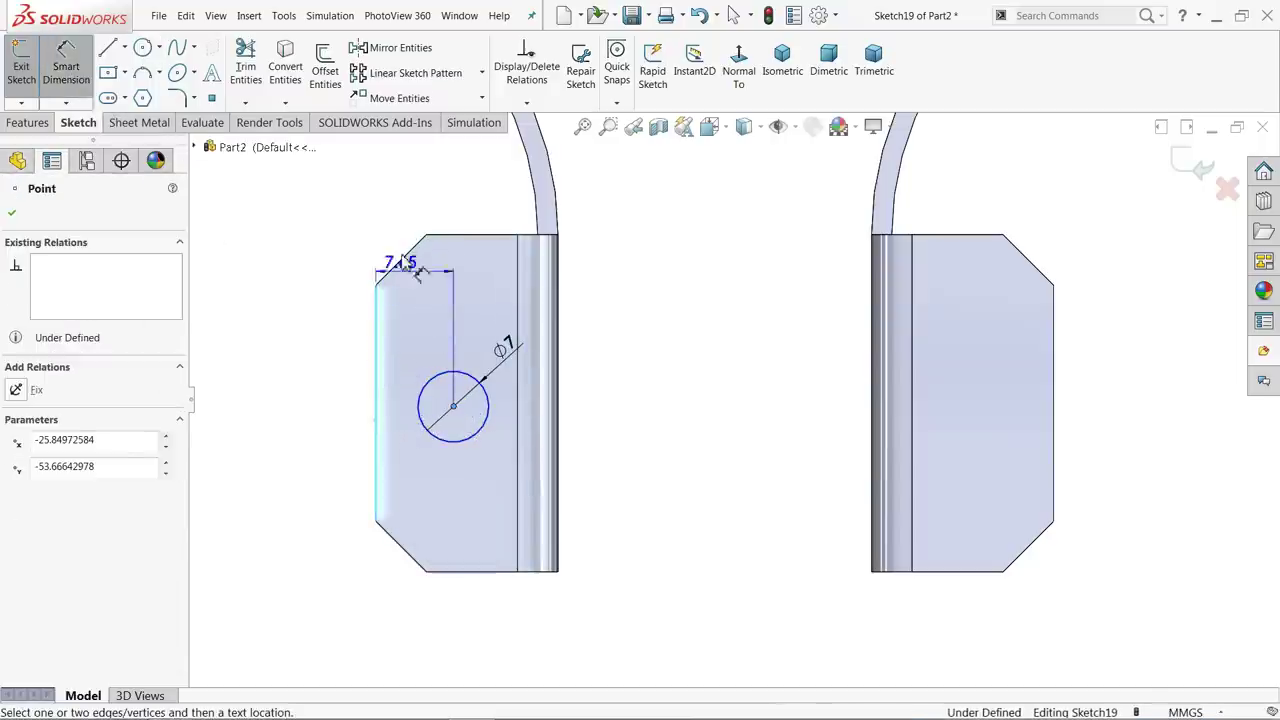
{"action": "left_click", "coordinate": [407, 192]}
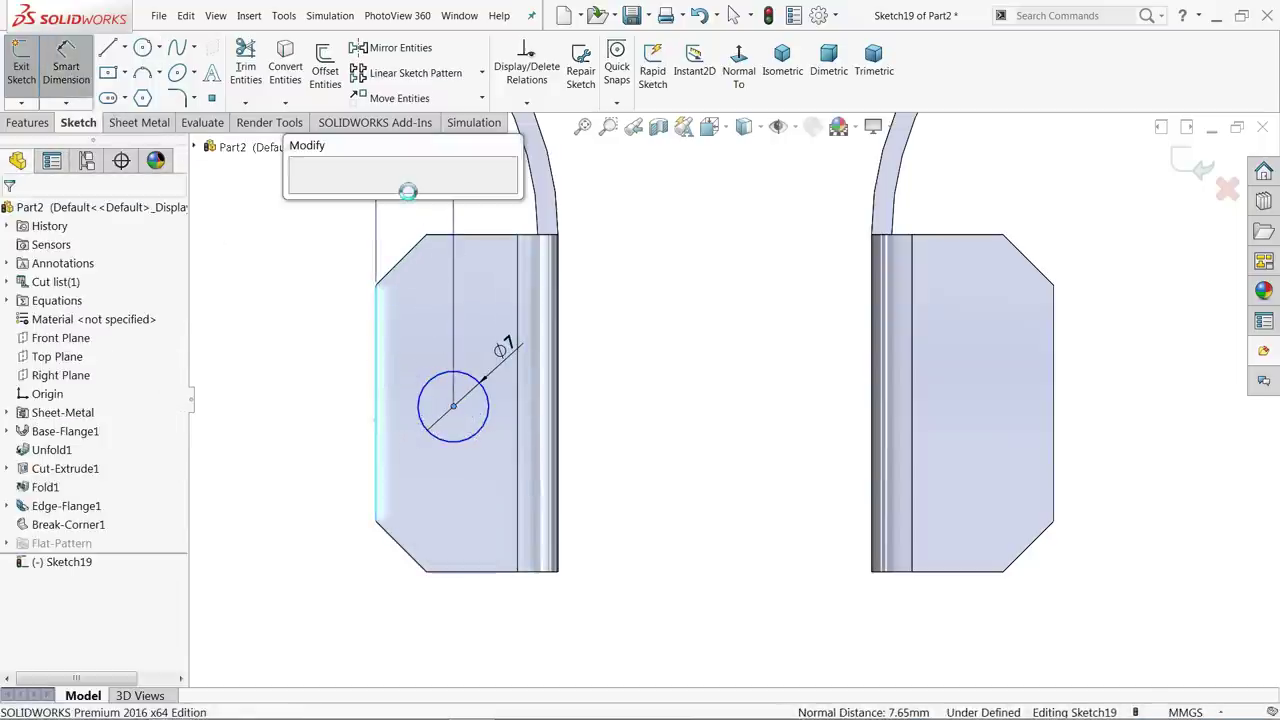
{"action": "type", "text": "7"}
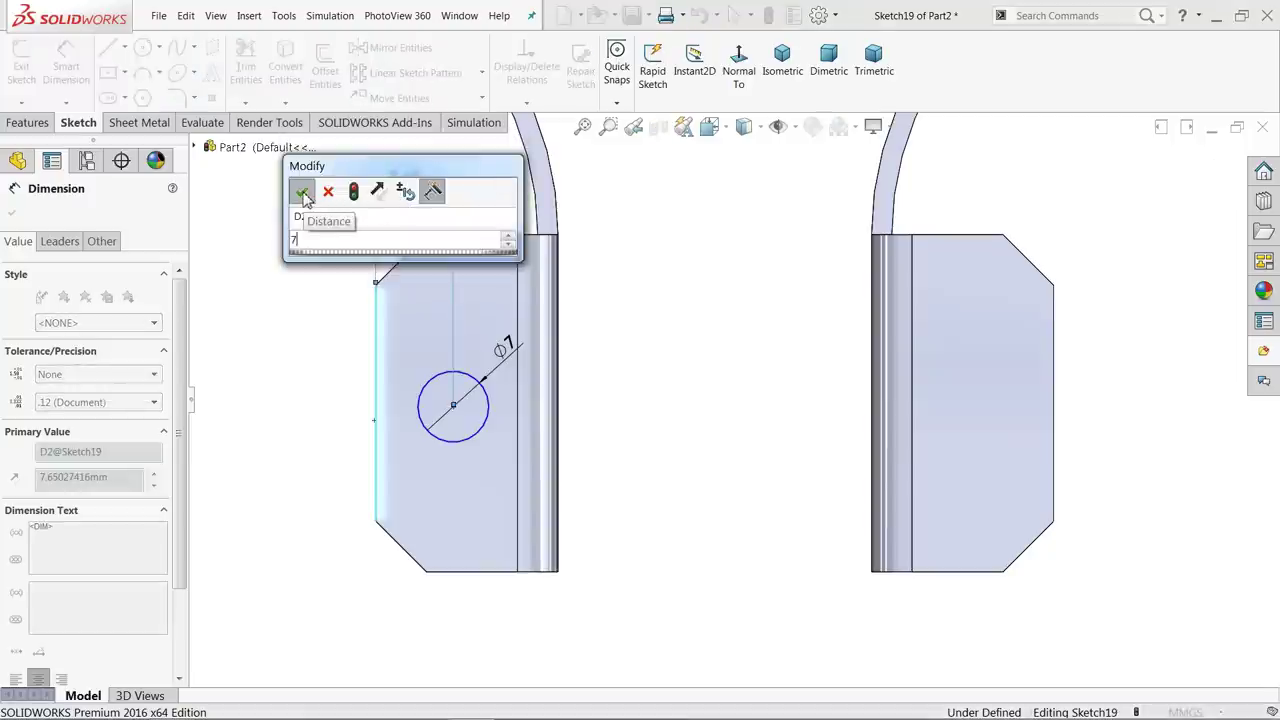
{"action": "left_click", "coordinate": [303, 192]}
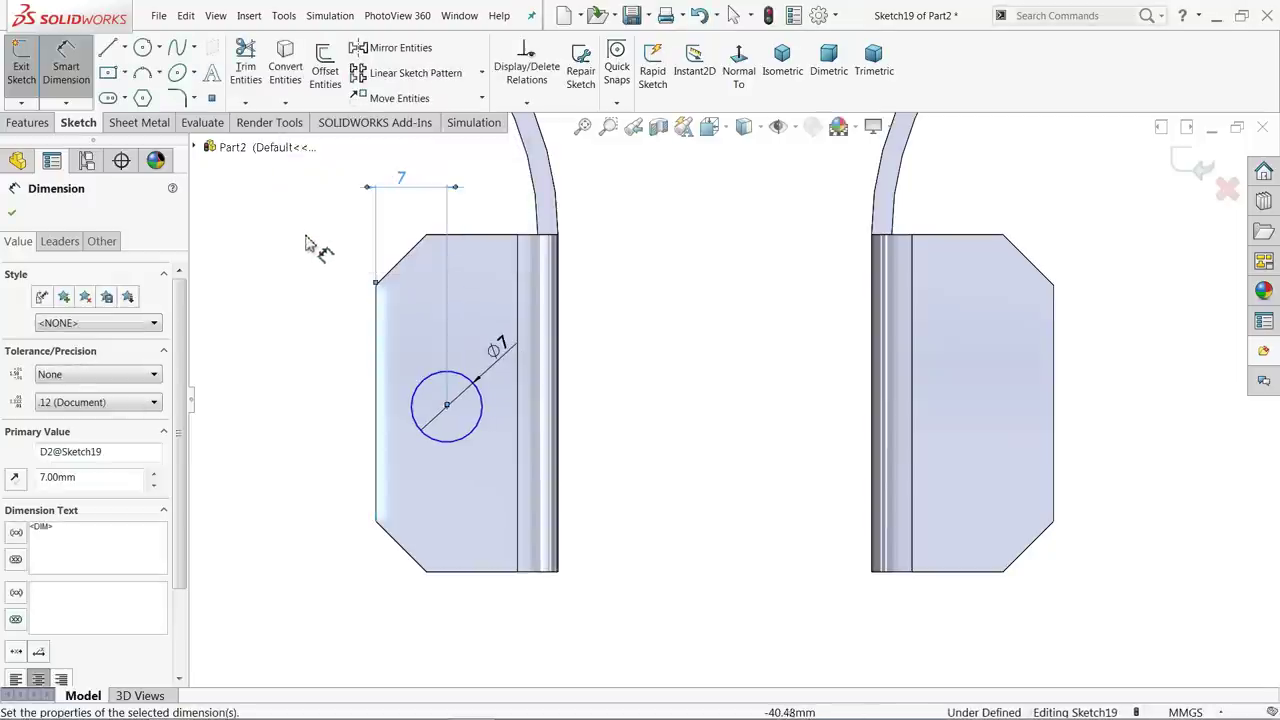
{"action": "left_click", "coordinate": [285, 265]}
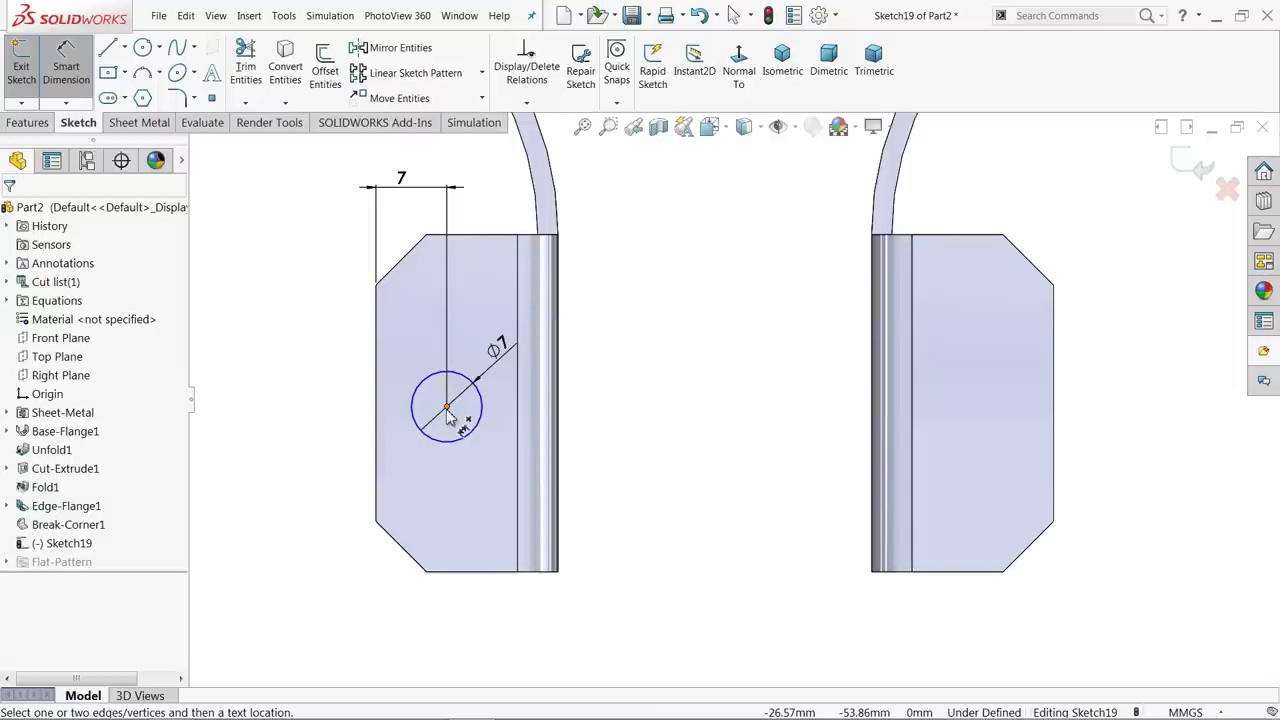
- Draw a construction line from the hole centre to the edge and make it horizontal
{"action": "left_click", "coordinate": [124, 47]}
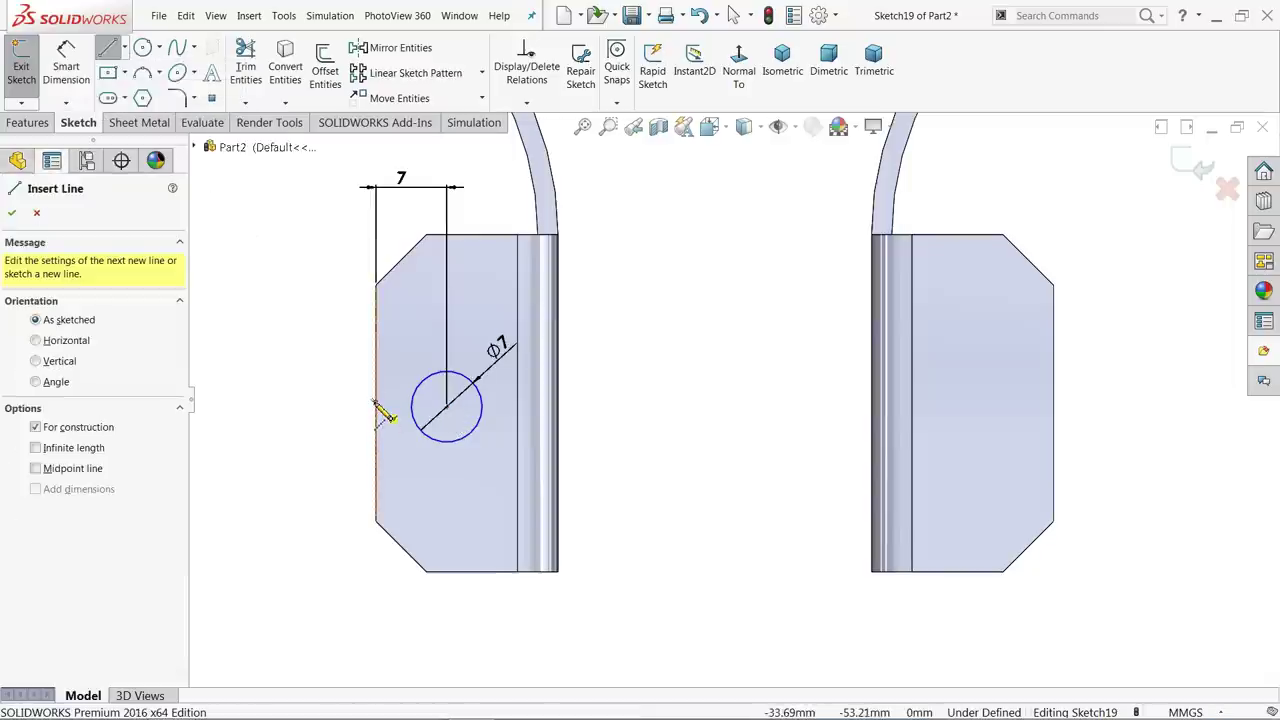
{"action": "left_click", "coordinate": [446, 405]}
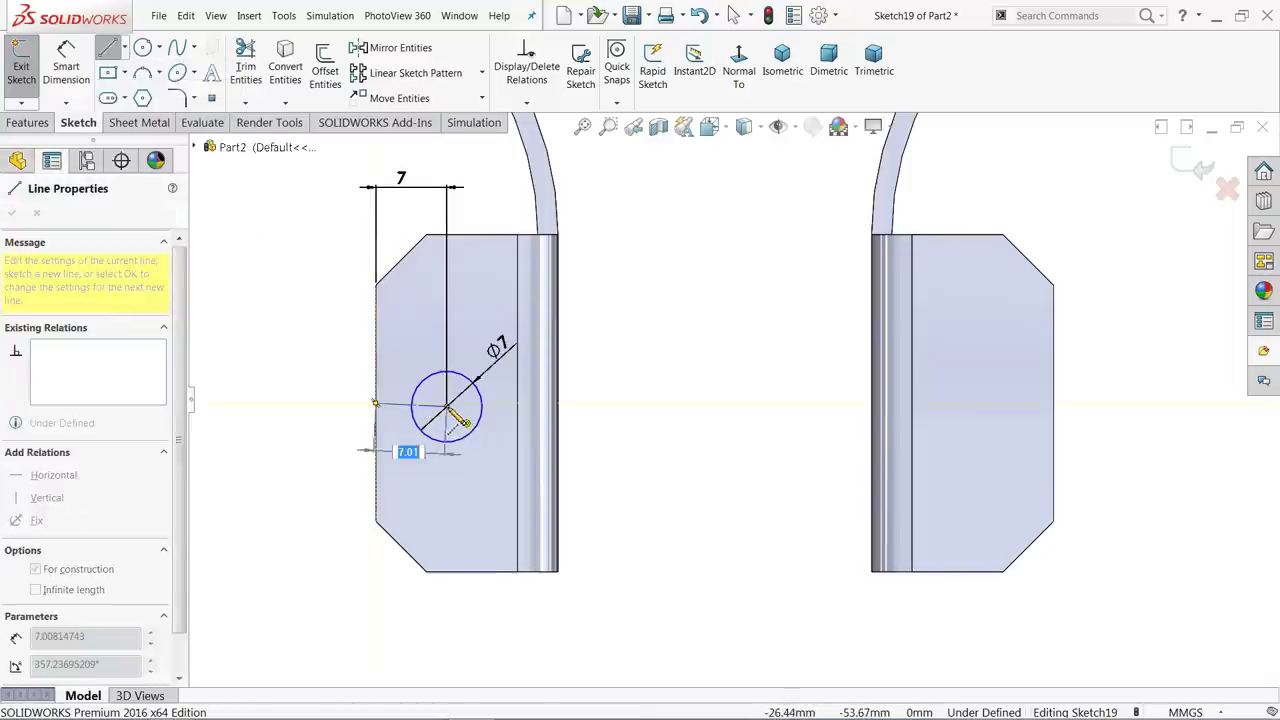
{"action": "right_click", "coordinate": [262, 262]}
{"action": "left_click", "coordinate": [328, 323]}
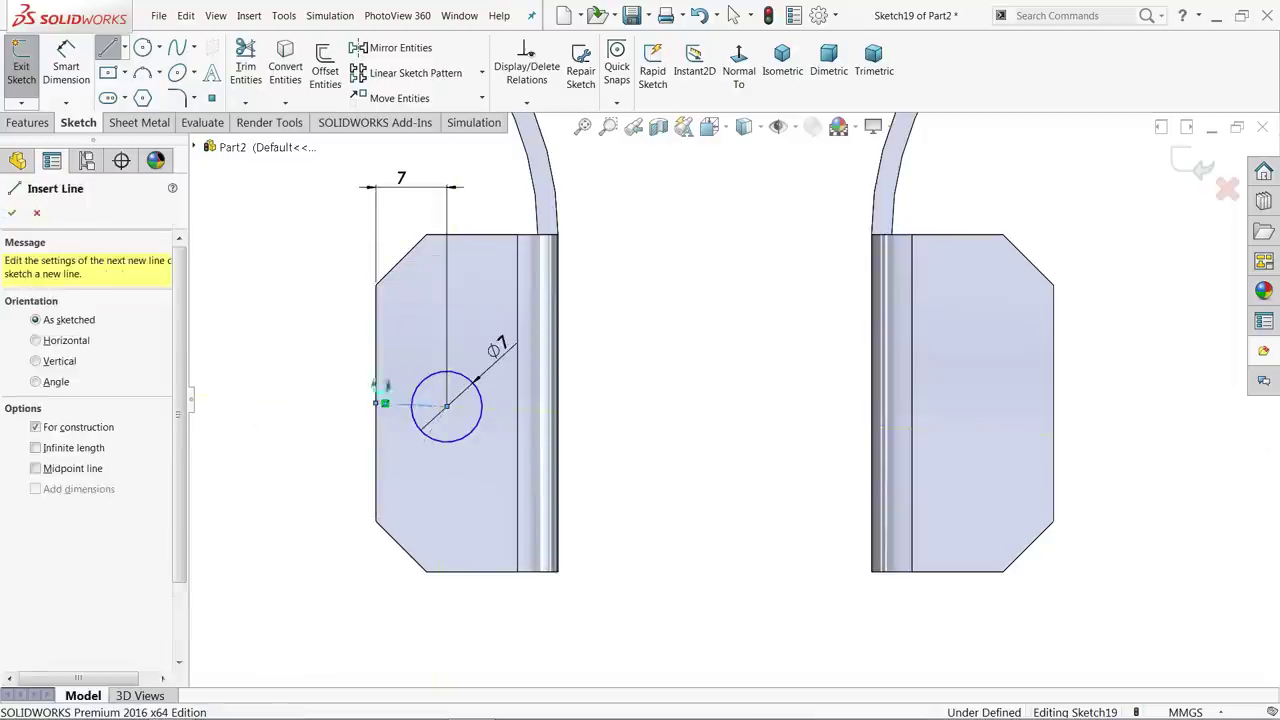
{"action": "key", "text": "Escape"}
{"action": "scroll", "coordinate": [430, 405], "scroll_direction": "down", "scroll_amount": 3}
{"action": "left_click", "coordinate": [459, 404]}
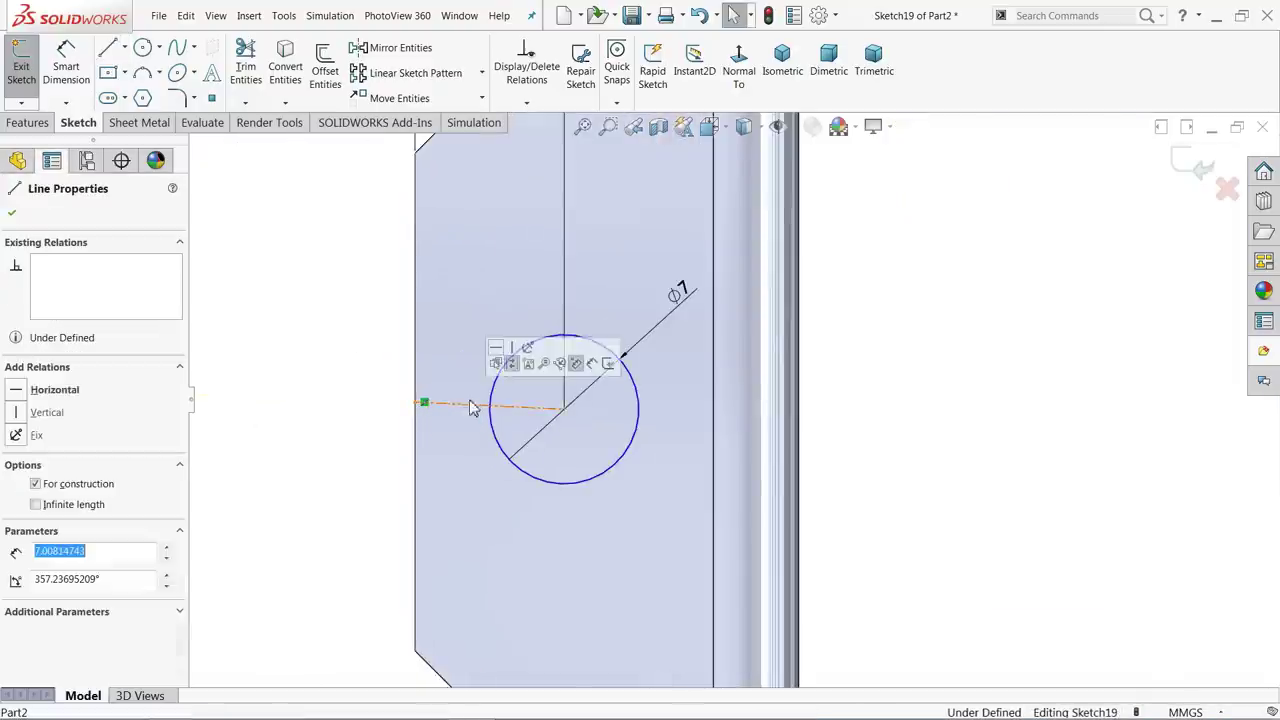
{"action": "left_click", "coordinate": [503, 350]}
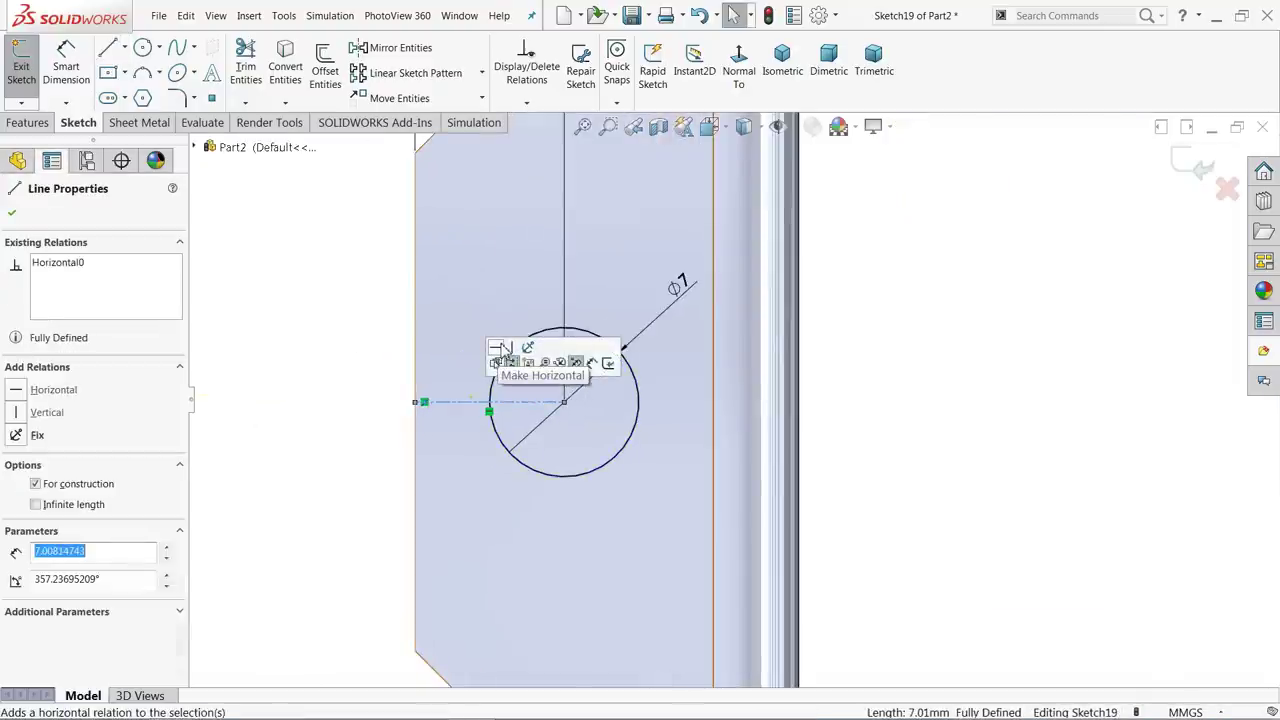
{"action": "left_click", "coordinate": [323, 289]}
{"action": "key", "text": "f"}
{"action": "scroll", "coordinate": [1000, 390], "scroll_direction": "down", "scroll_amount": 3}
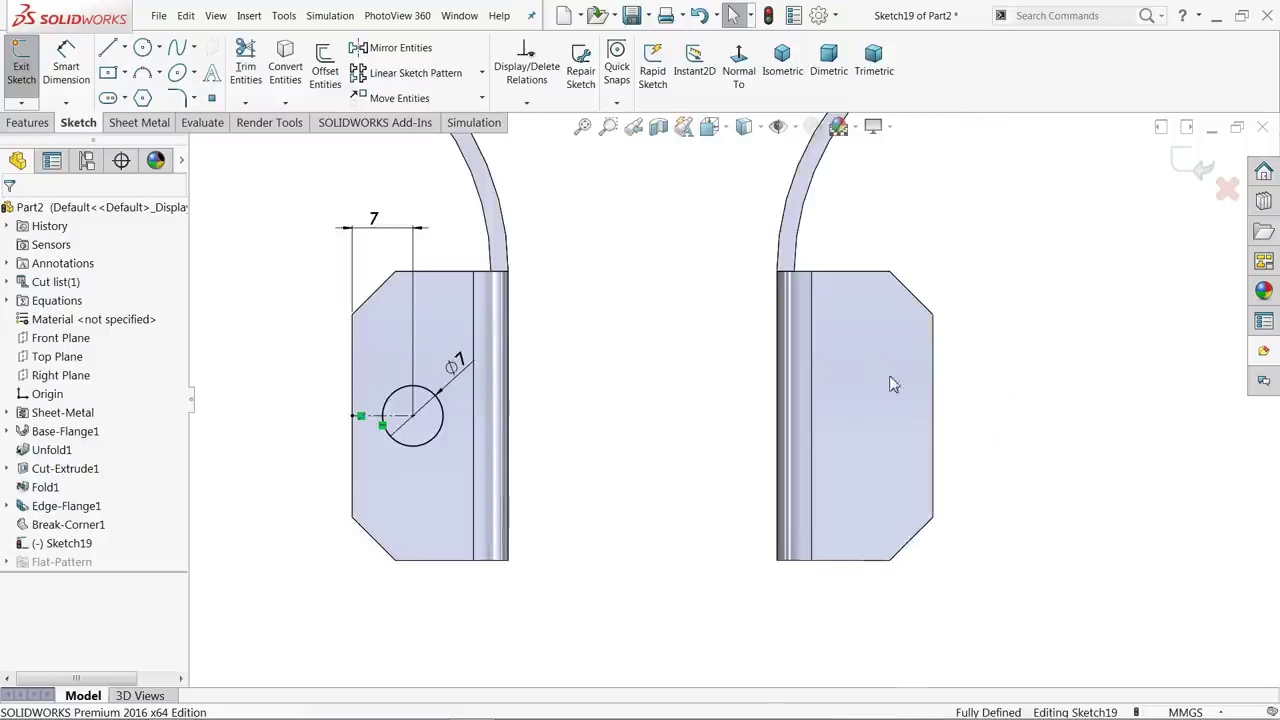
- Sketch a vertical centreline down from the origin between the feet
{"action": "left_click", "coordinate": [125, 48]}
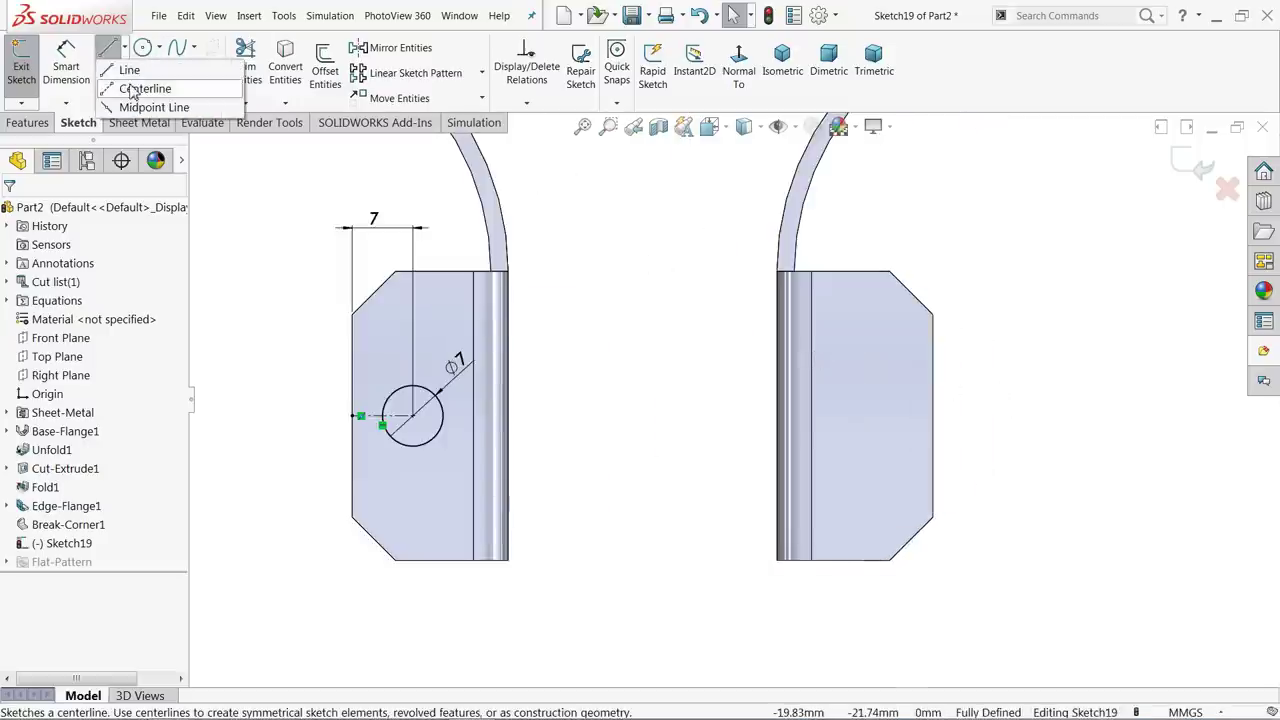
{"action": "left_click", "coordinate": [135, 86]}
{"action": "scroll", "coordinate": [660, 340], "scroll_direction": "up", "scroll_amount": 3}
{"action": "scroll", "coordinate": [670, 350], "scroll_direction": "up", "scroll_amount": 2}
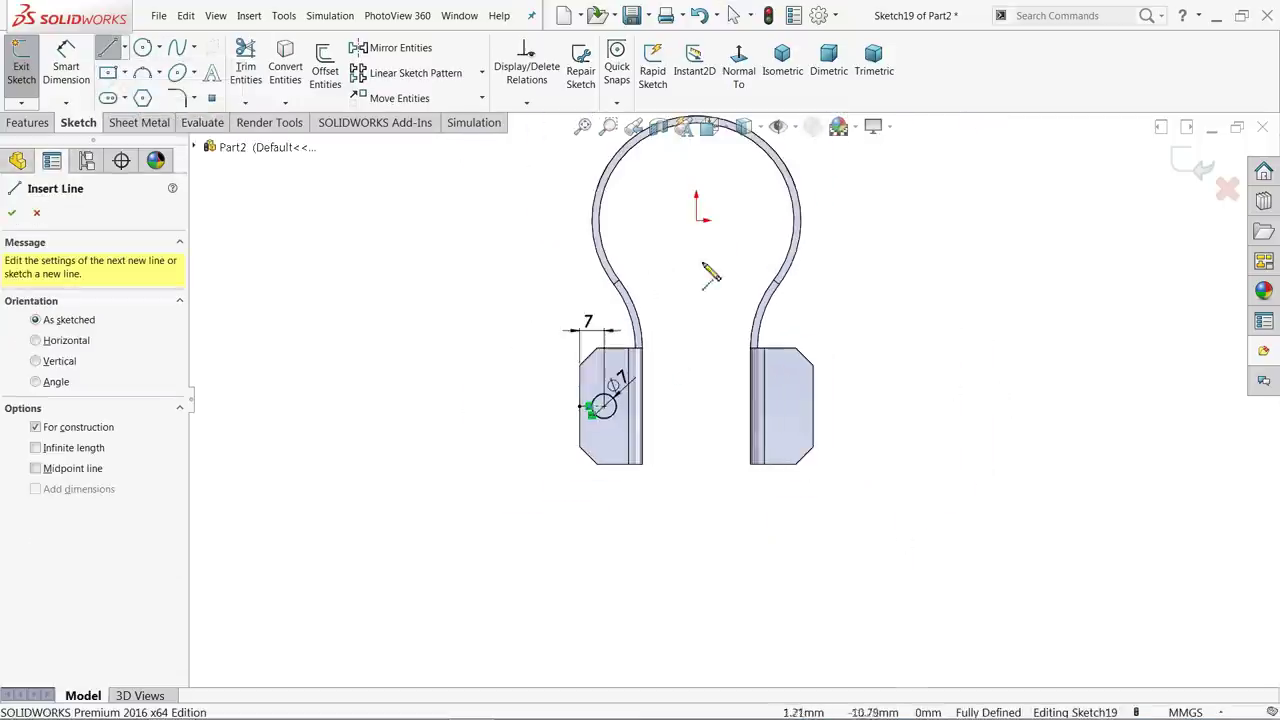
{"action": "left_click", "coordinate": [697, 220]}
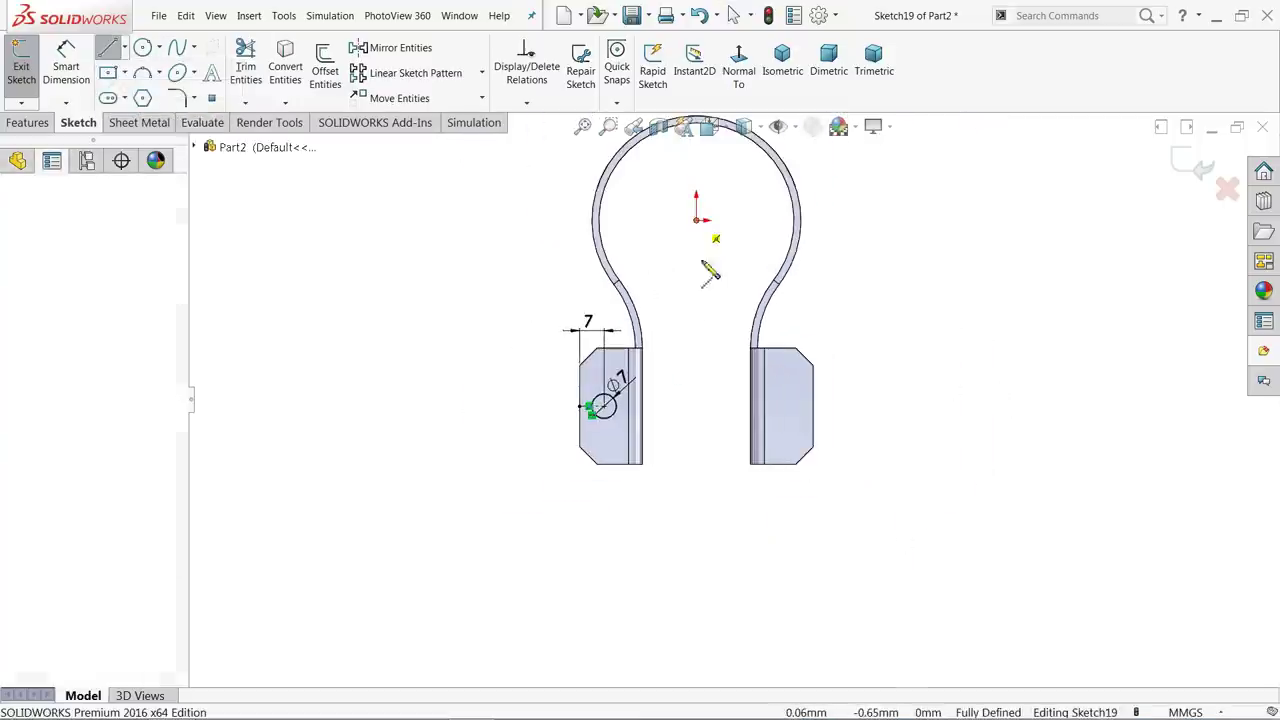
{"action": "right_click", "coordinate": [713, 425]}
{"action": "left_click", "coordinate": [740, 434]}
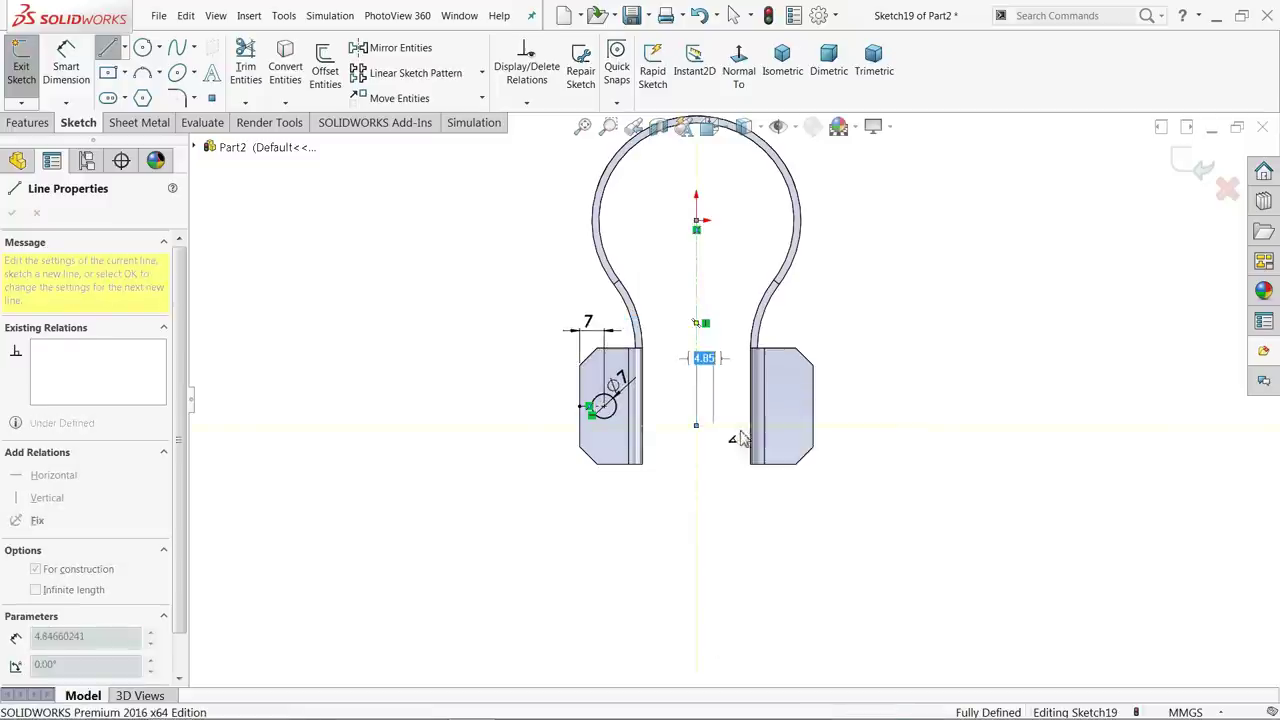
{"action": "scroll", "coordinate": [735, 397], "scroll_direction": "down", "scroll_amount": 2}
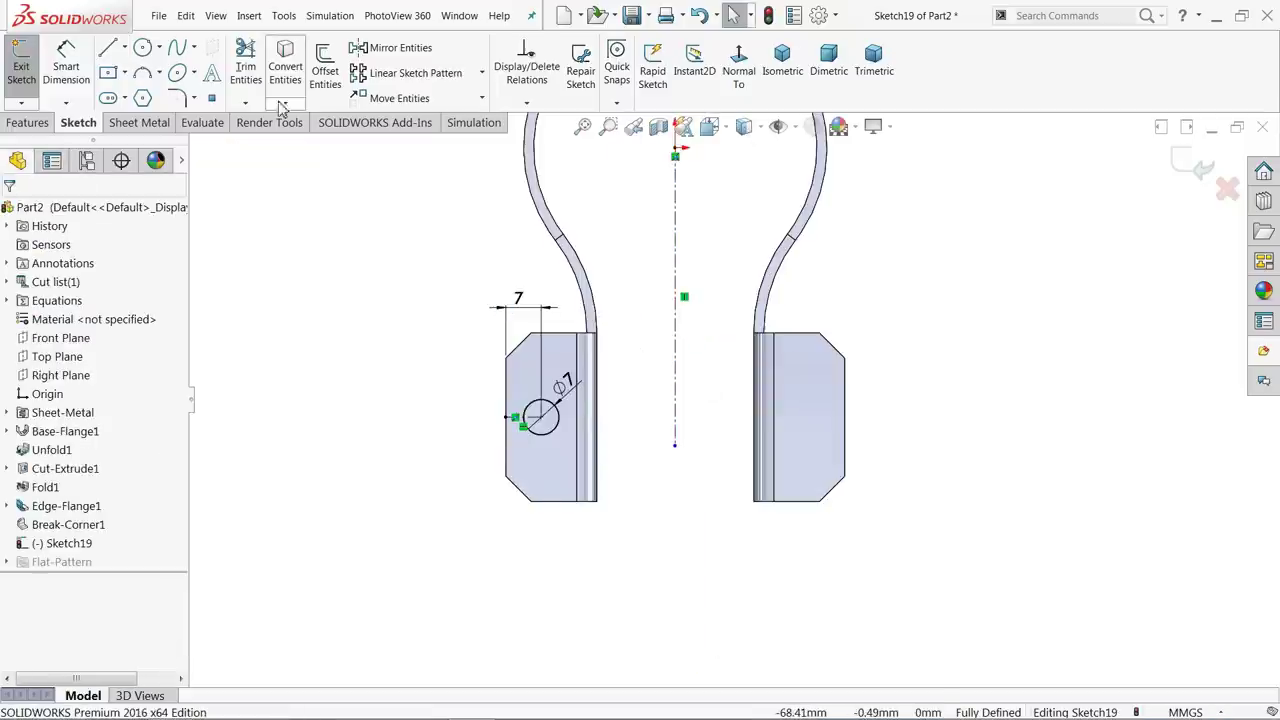
- Mirror the Ø7 hole circle, its dimension and lines across the vertical centreline
{"action": "left_click_drag", "start_coordinate": [745, 240], "coordinate": [417, 539]}
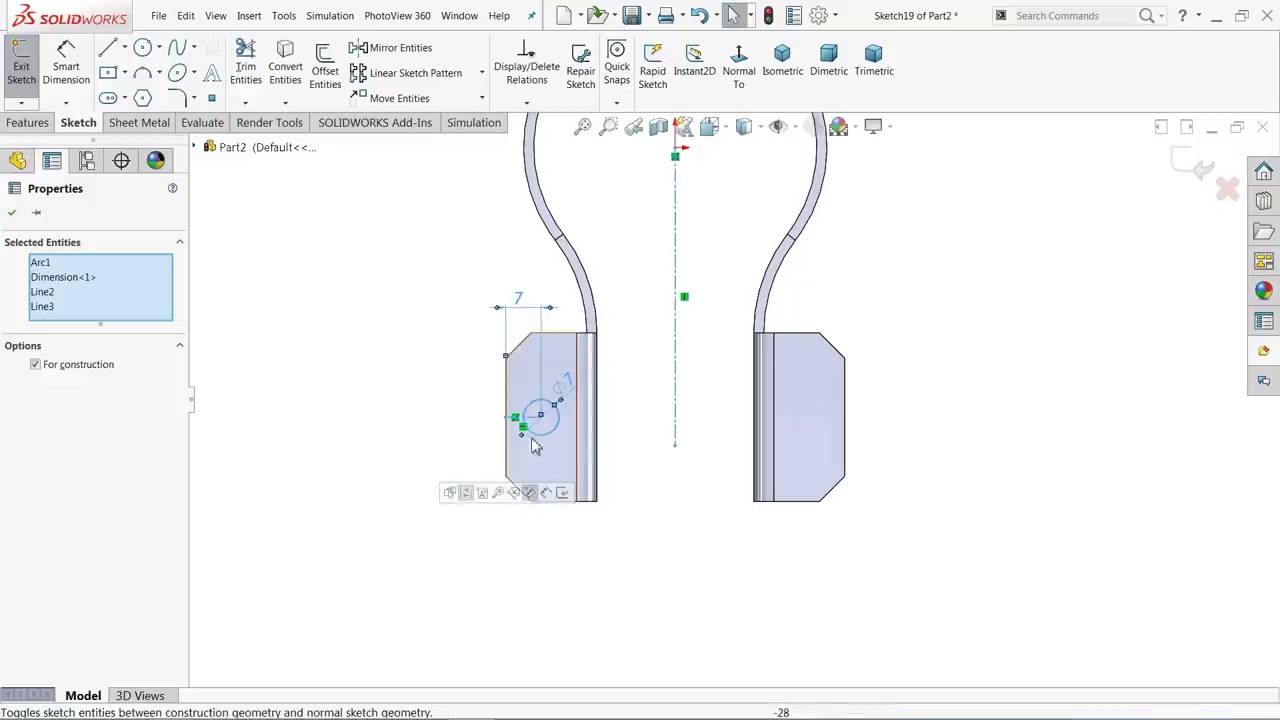
{"action": "left_click", "coordinate": [420, 48]}
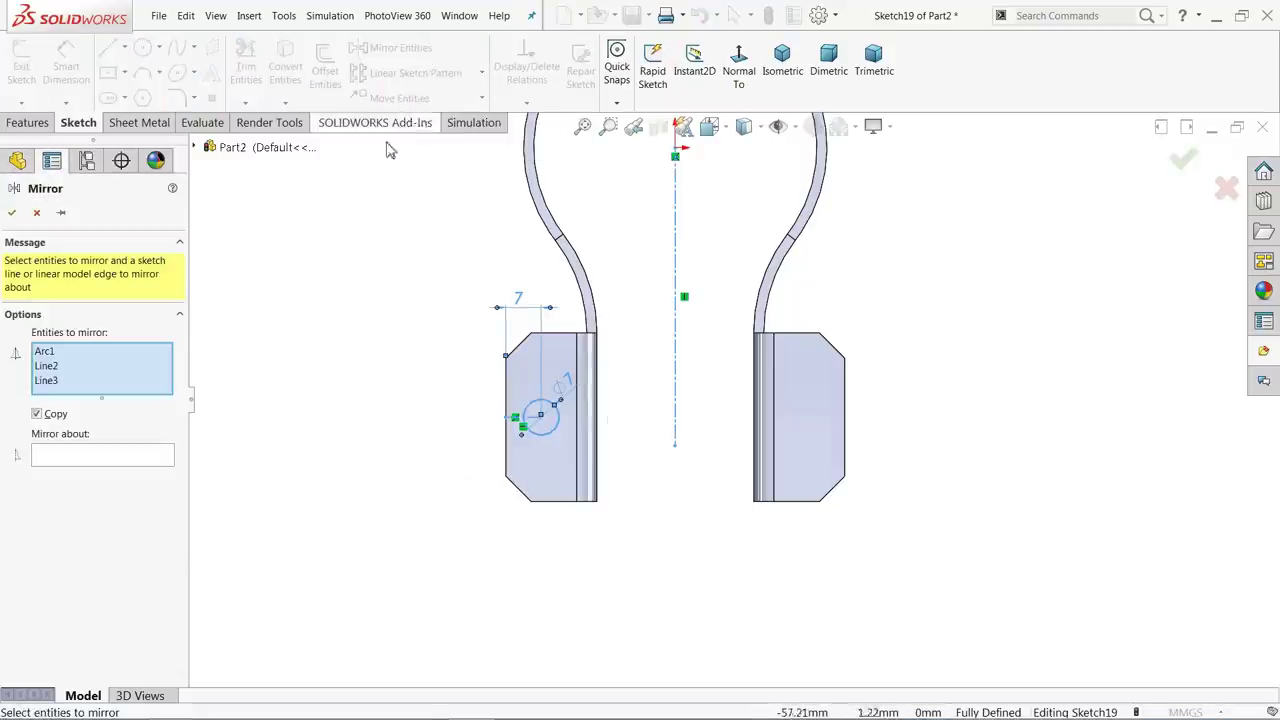
{"action": "left_click", "coordinate": [119, 459]}
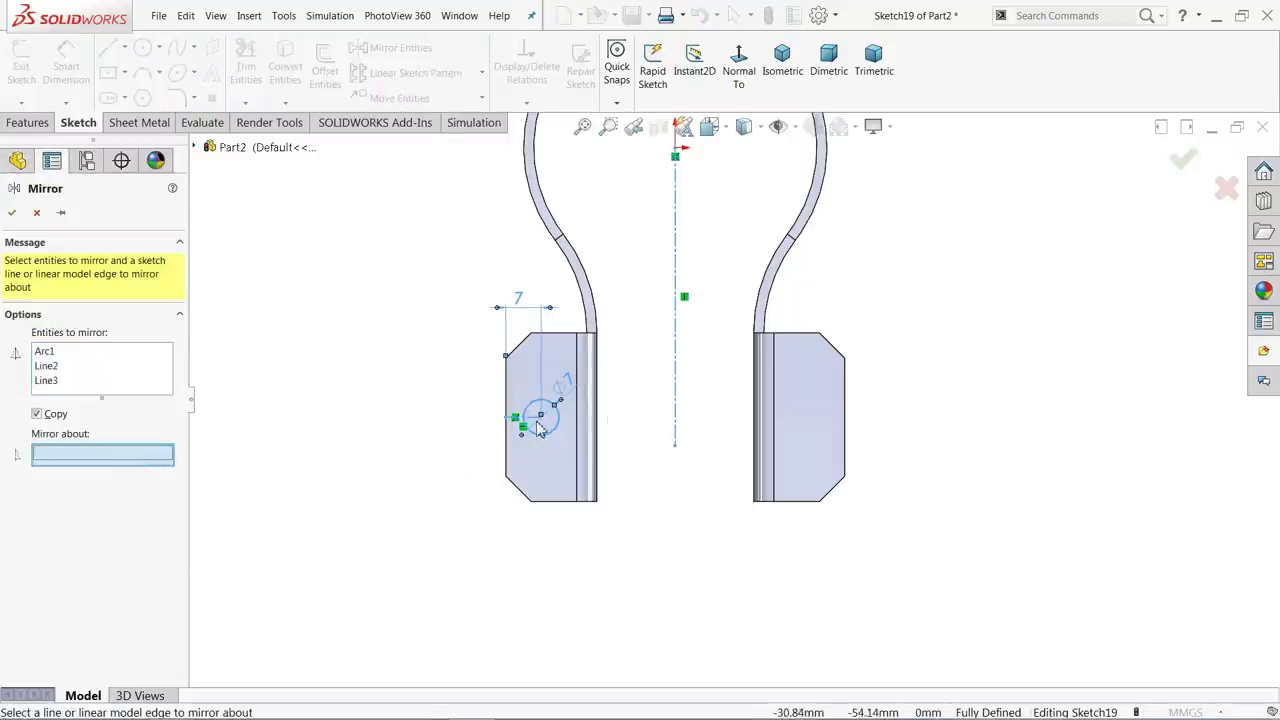
{"action": "left_click", "coordinate": [678, 430]}
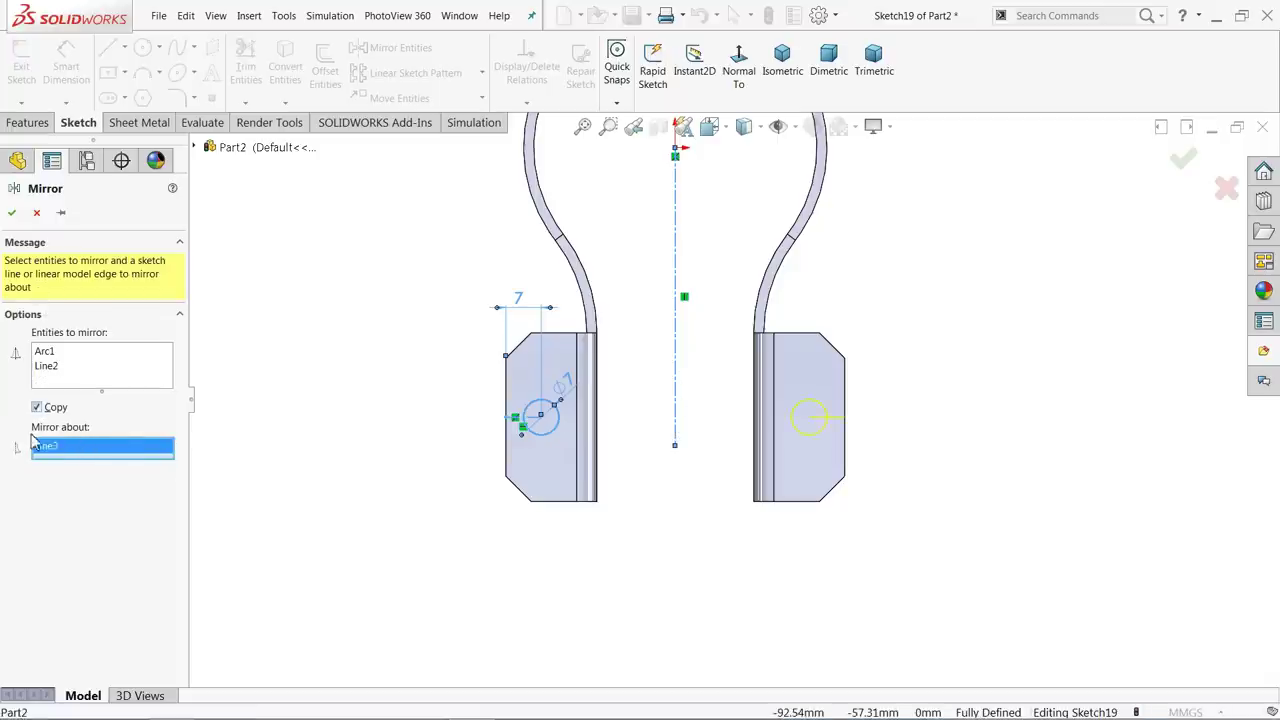
{"action": "left_click", "coordinate": [12, 212]}
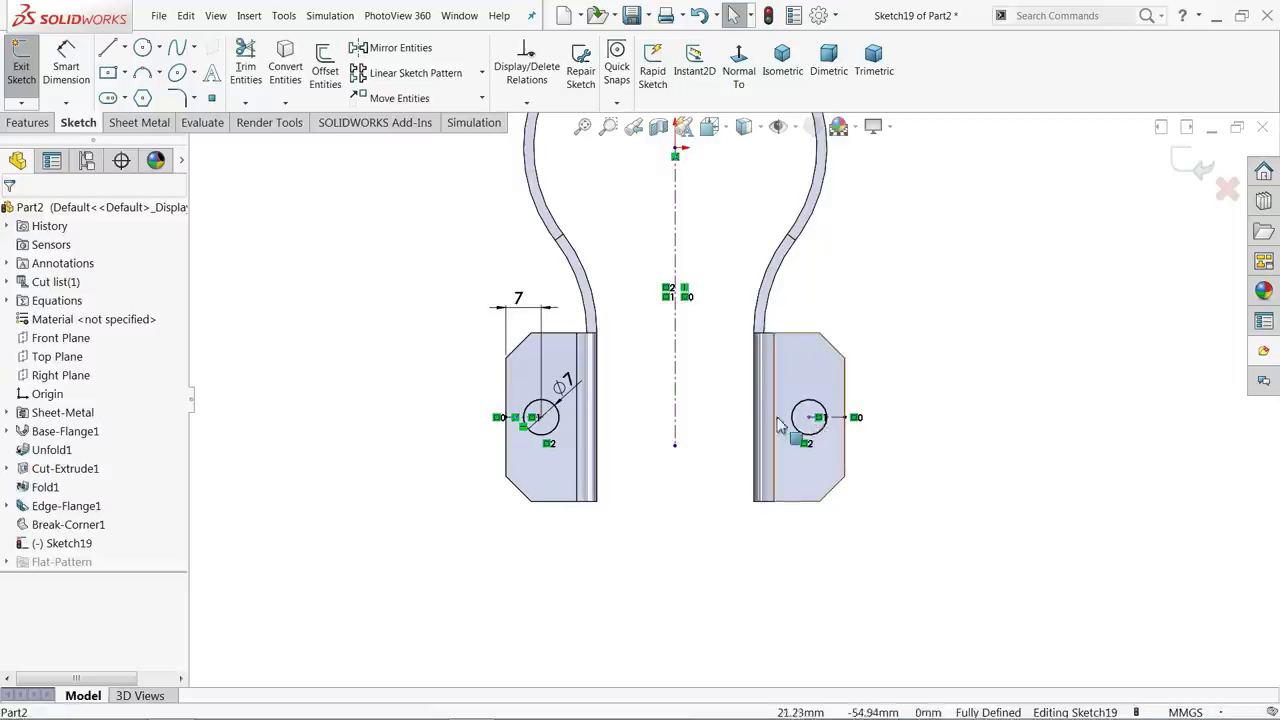
- Extrude-cut the Ø7 holes Through All, unlinked from sheet thickness, as Cut-Extrude2
{"action": "left_click", "coordinate": [135, 124]}
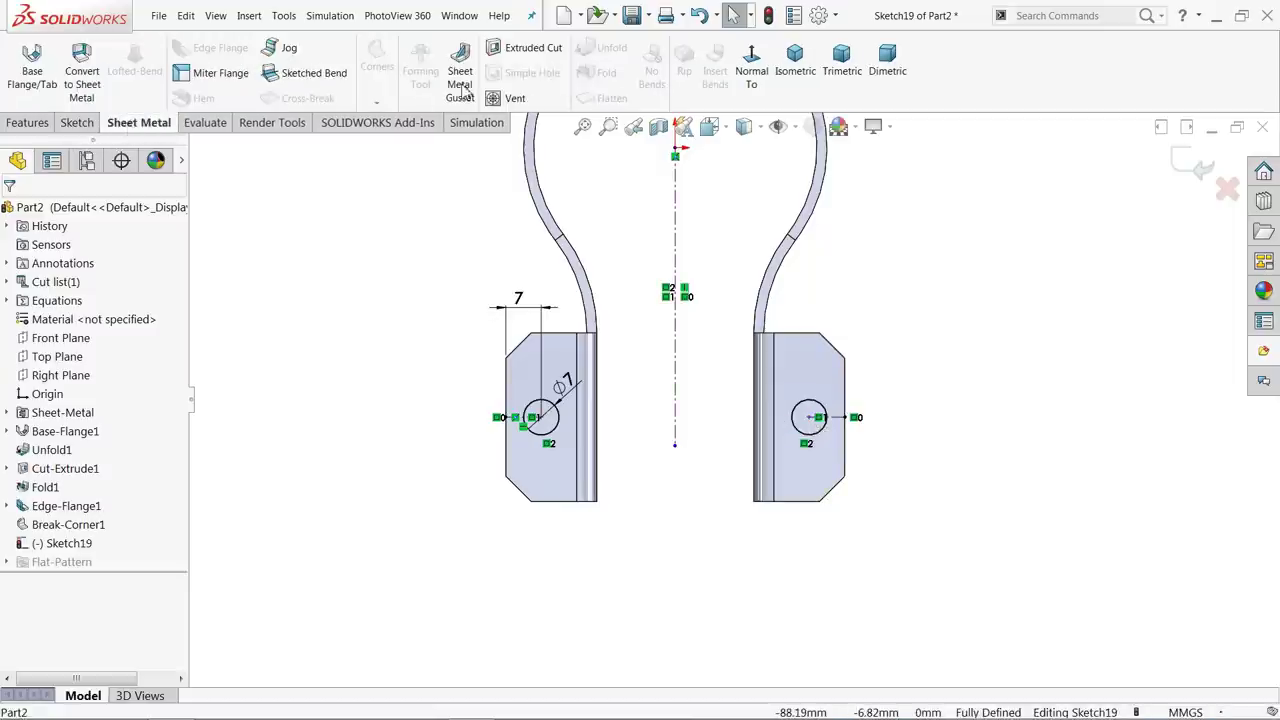
{"action": "left_click", "coordinate": [527, 52]}
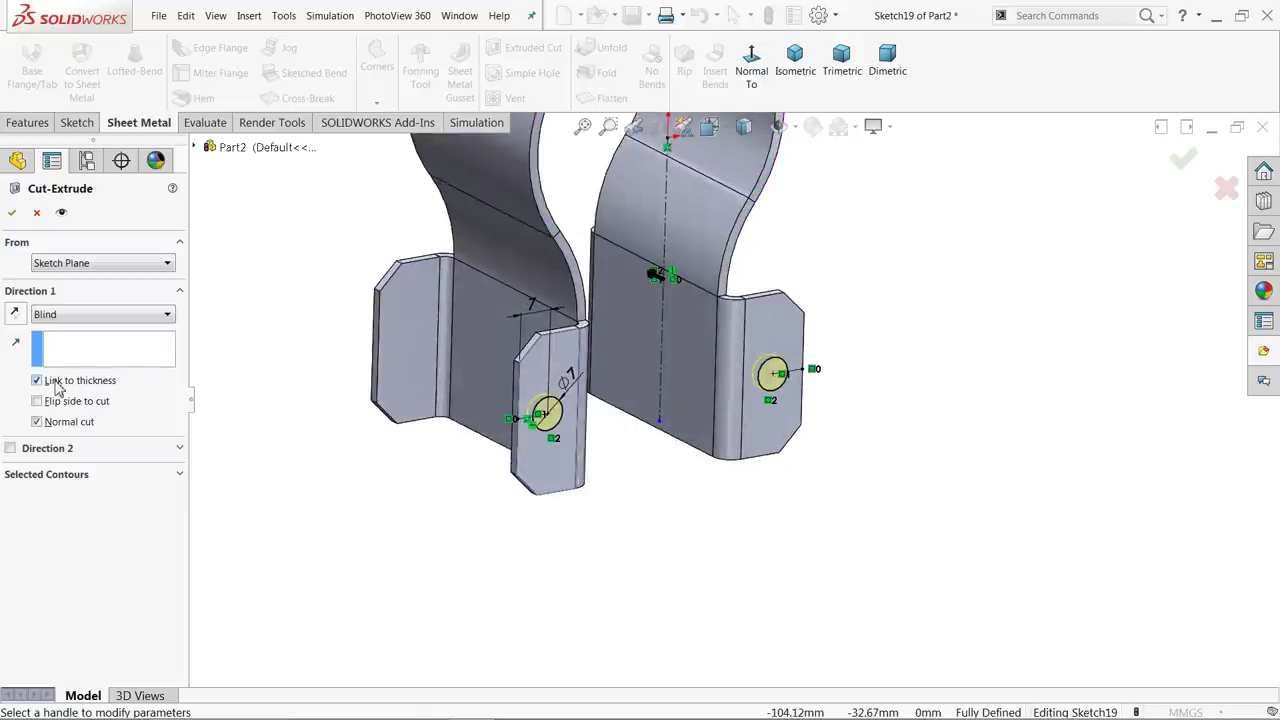
{"action": "scroll", "coordinate": [520, 432], "scroll_direction": "down", "scroll_amount": 3}
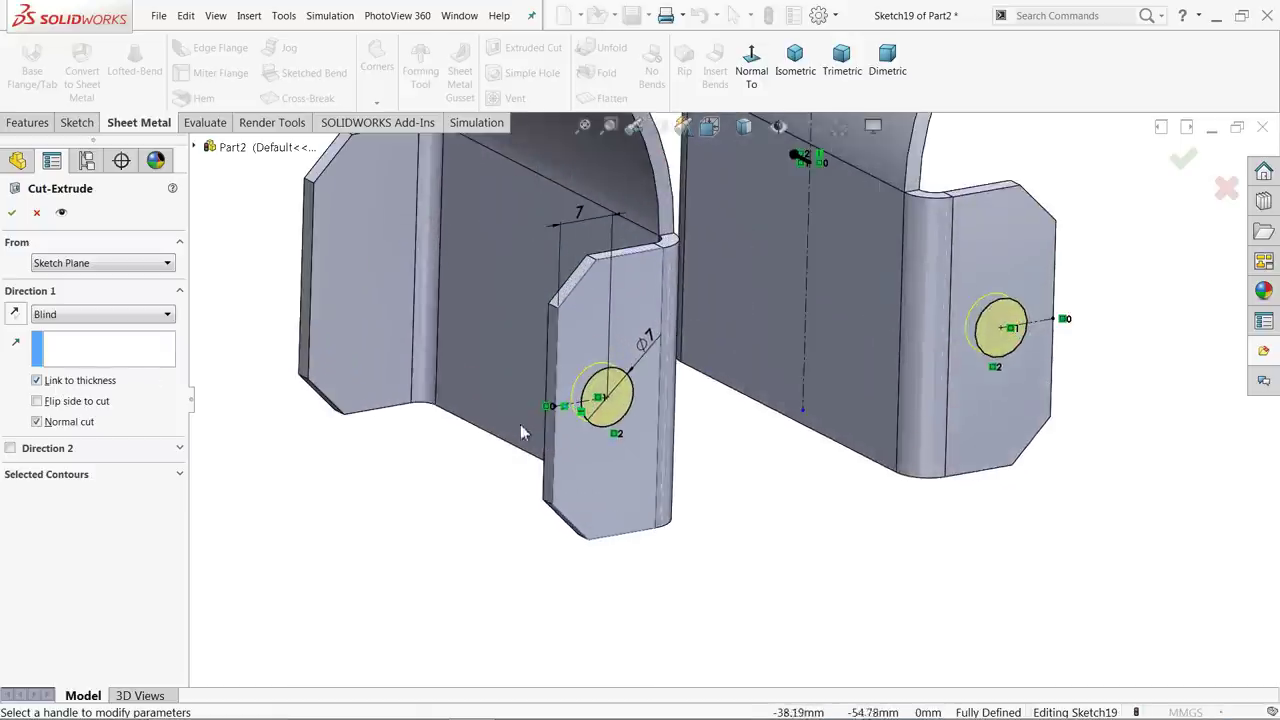
{"action": "left_click", "coordinate": [38, 382]}
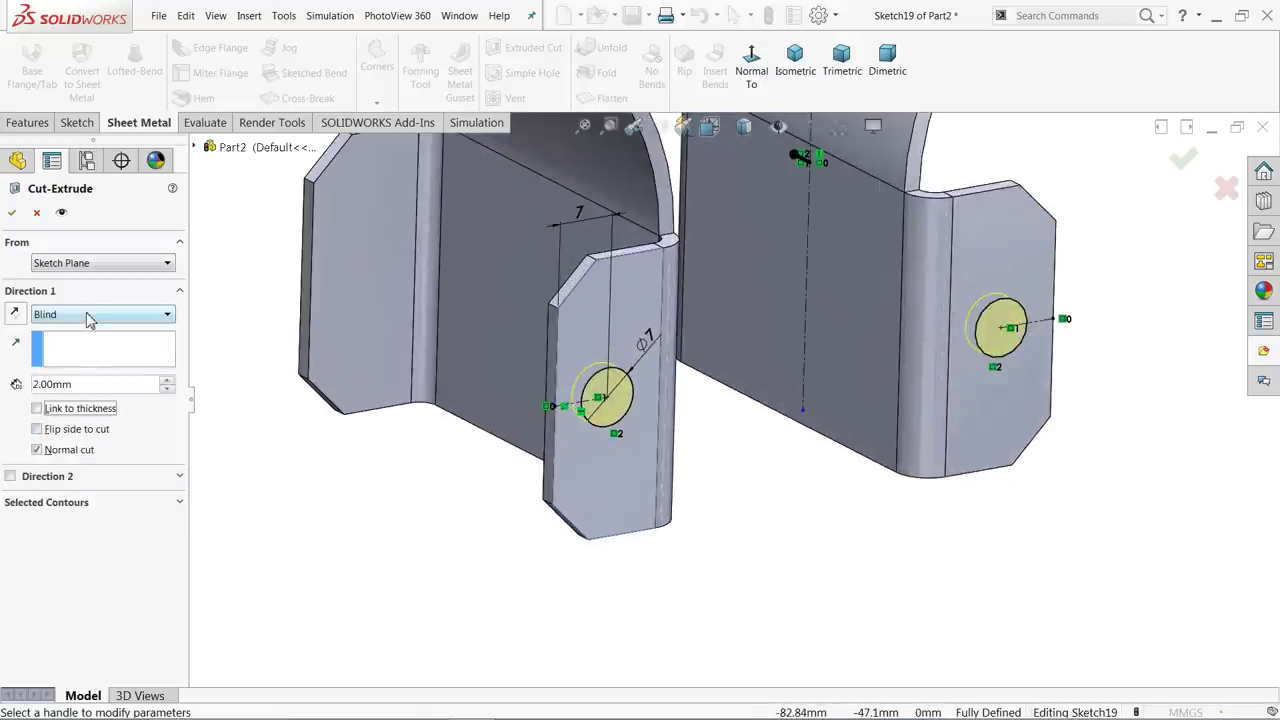
{"action": "left_click", "coordinate": [88, 318]}
{"action": "left_click", "coordinate": [88, 318]}
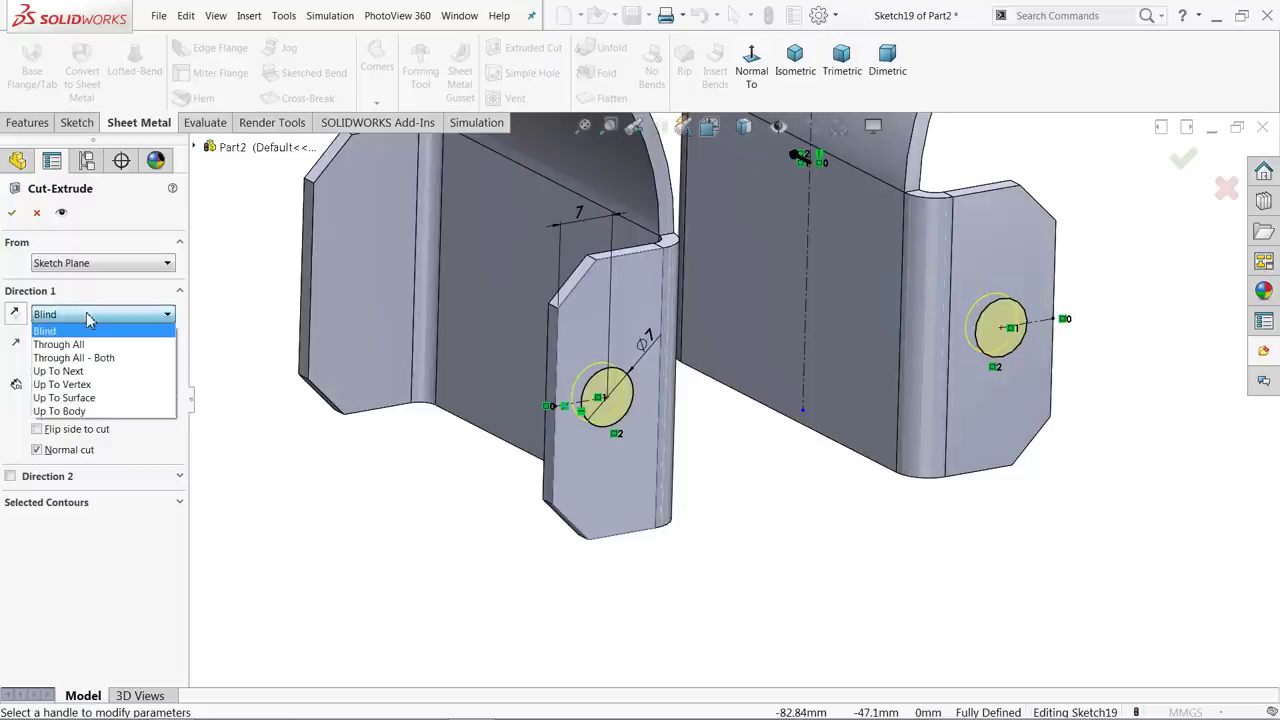
{"action": "left_click", "coordinate": [78, 344]}
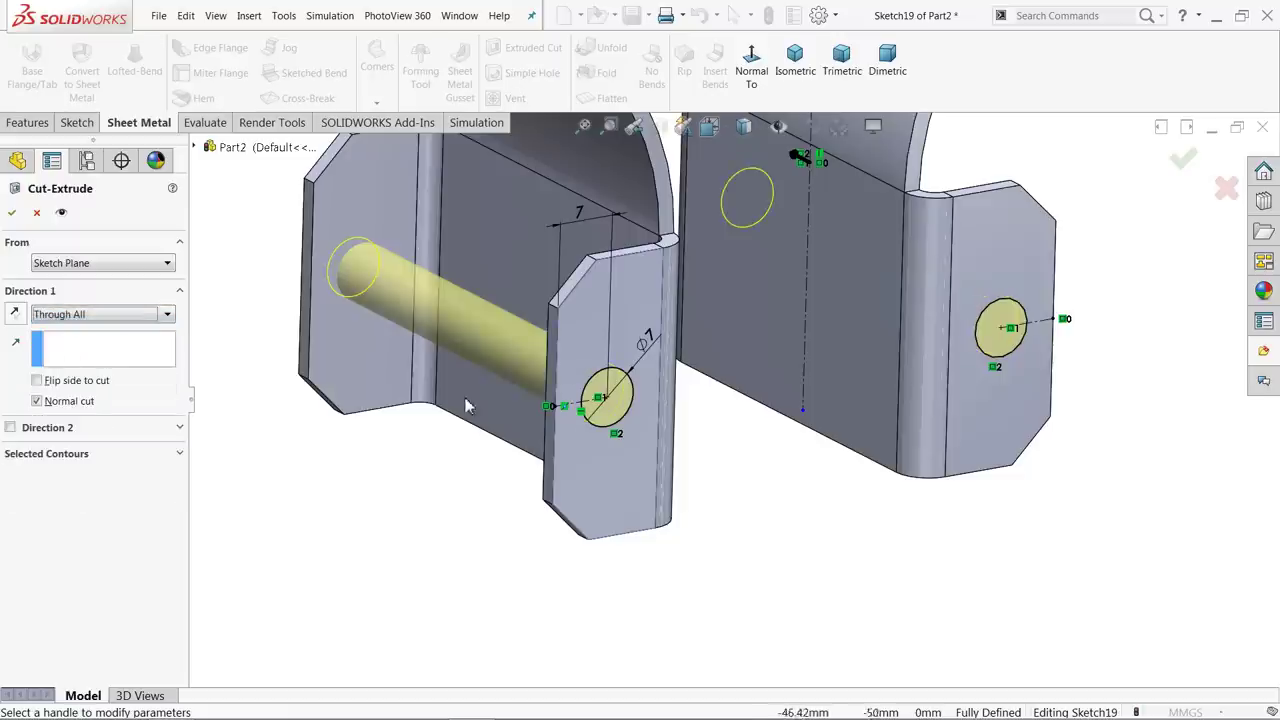
{"action": "middle_click_drag", "start_coordinate": [513, 420], "coordinate": [444, 315]}
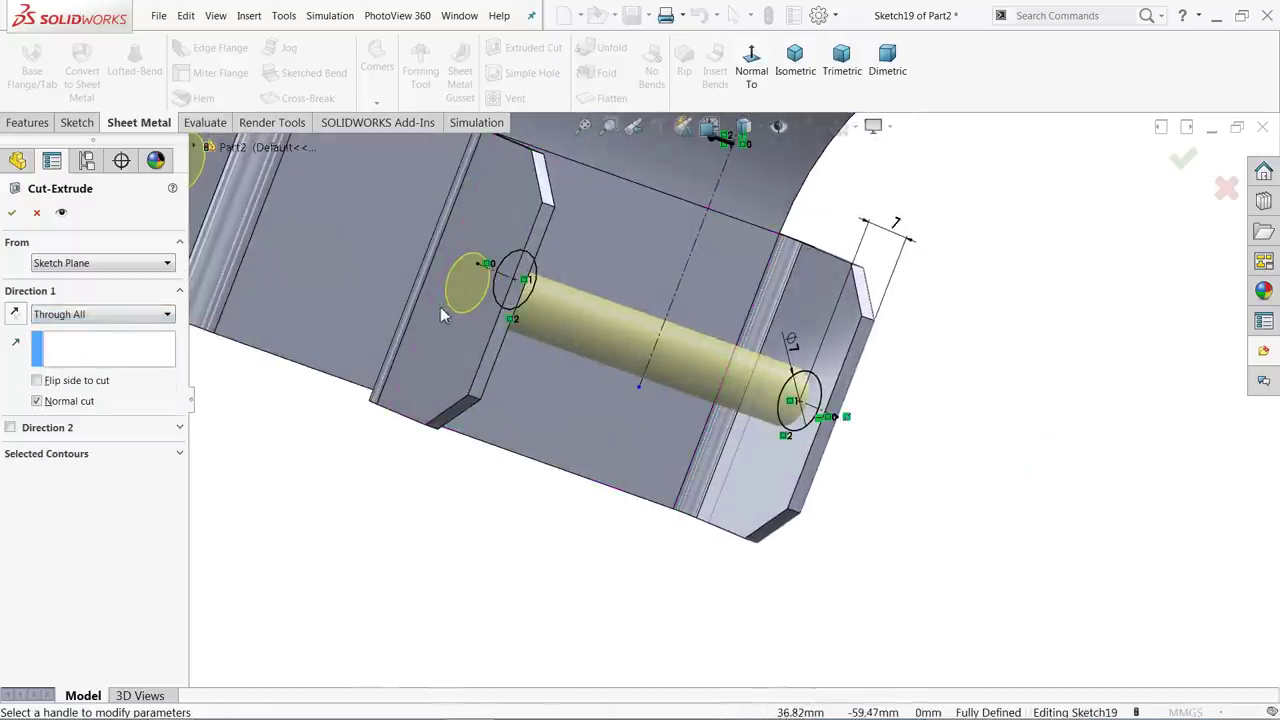
{"action": "left_click", "coordinate": [11, 218]}
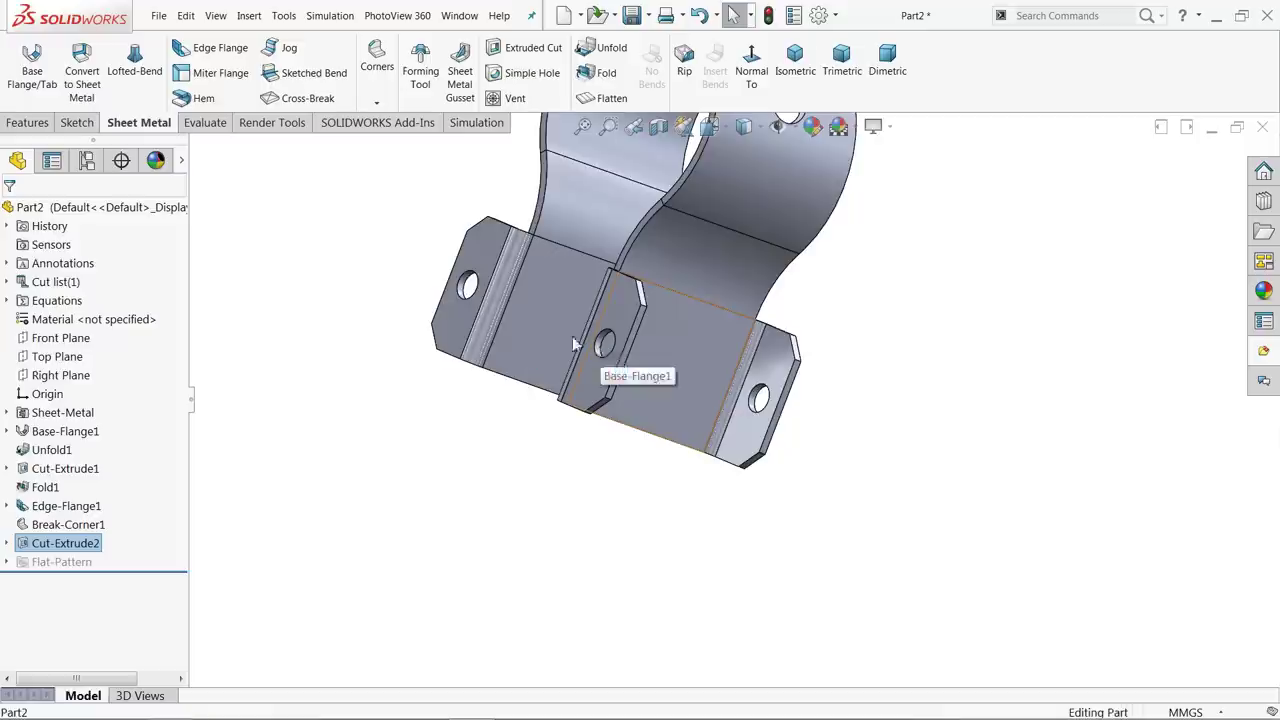
- Open Sketch20 on the front flange face with a vertical centreline from bottom to top edge
{"action": "mouse_move", "coordinate": [573, 340]}
{"action": "middle_mouse_down"}
{"action": "mouse_move", "coordinate": [400, 300]}
{"action": "mouse_move", "coordinate": [337, 303]}
{"action": "mouse_move", "coordinate": [513, 326]}
{"action": "middle_mouse_up"}
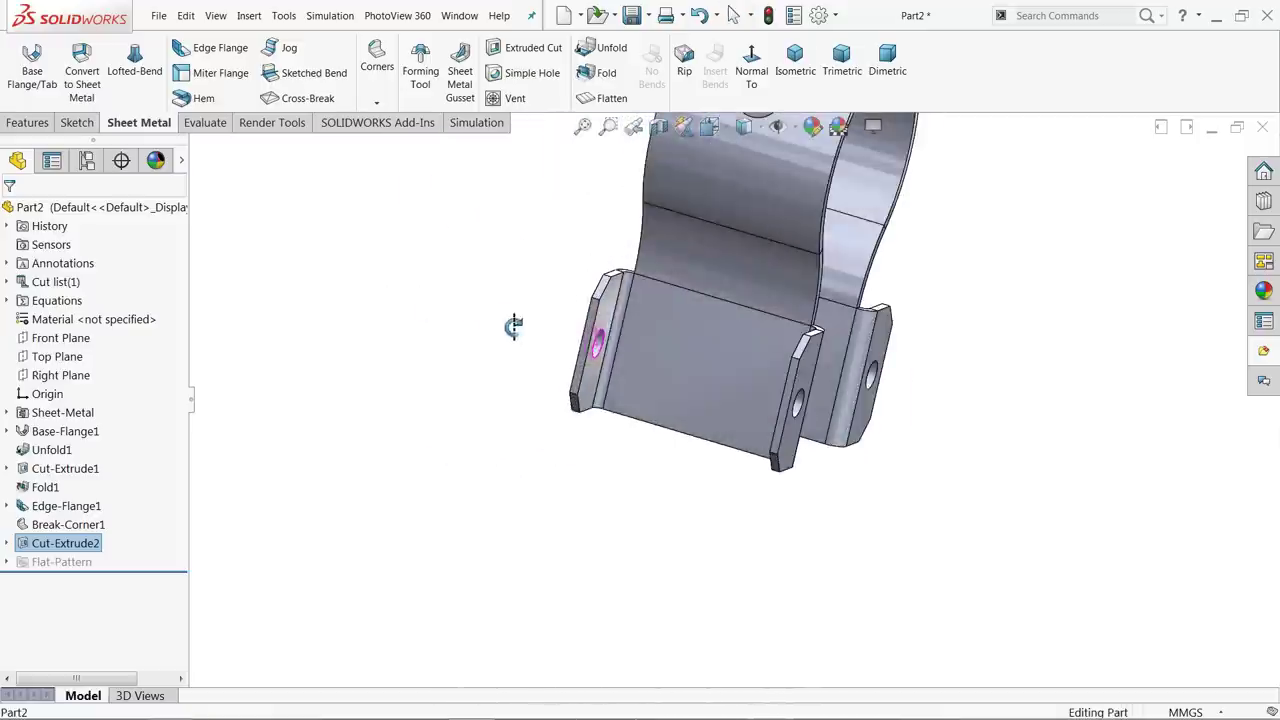
{"action": "left_click", "coordinate": [737, 363]}
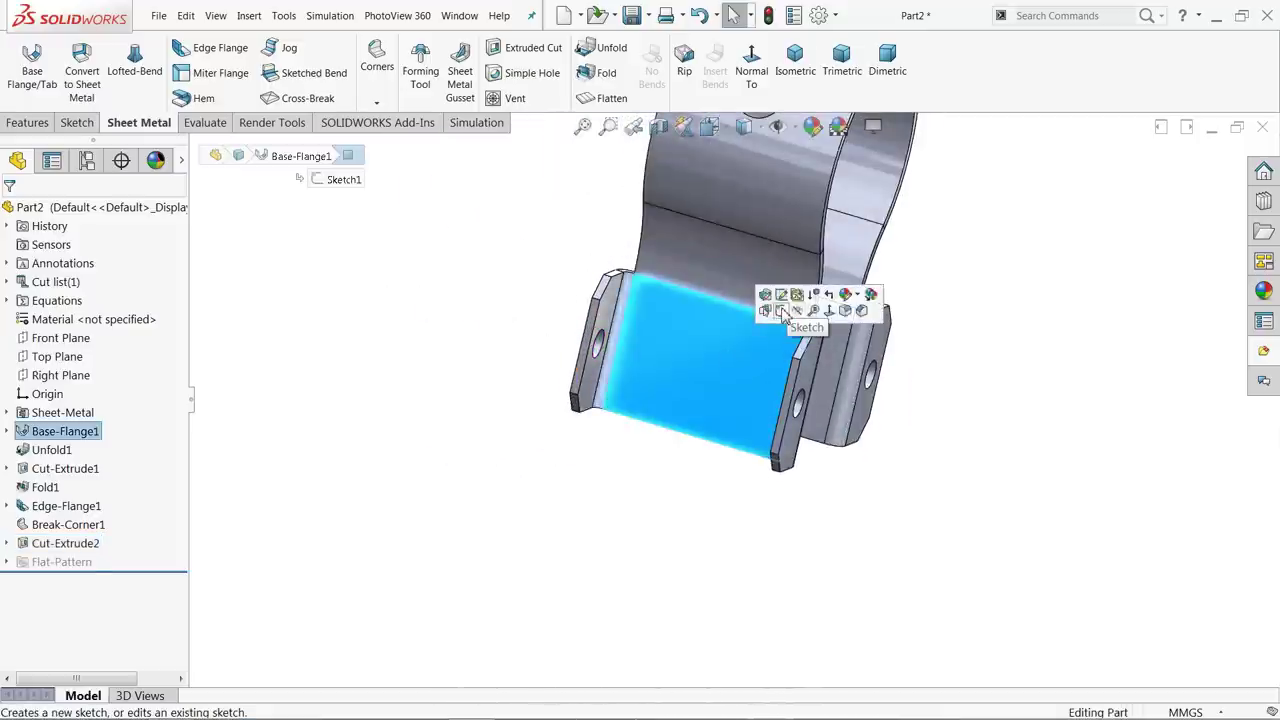
{"action": "left_click", "coordinate": [782, 311]}
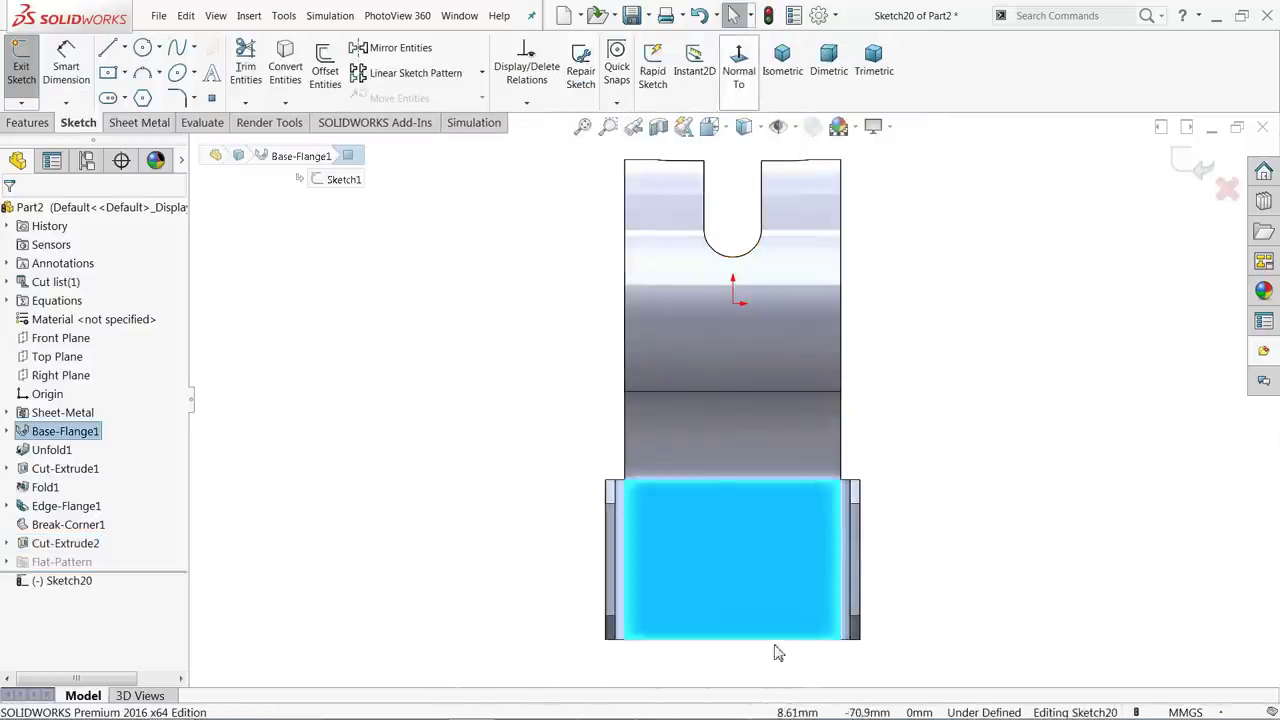
{"action": "scroll", "coordinate": [779, 652], "scroll_direction": "down", "scroll_amount": 1}
{"action": "scroll", "coordinate": [766, 654], "scroll_direction": "down", "scroll_amount": 1}
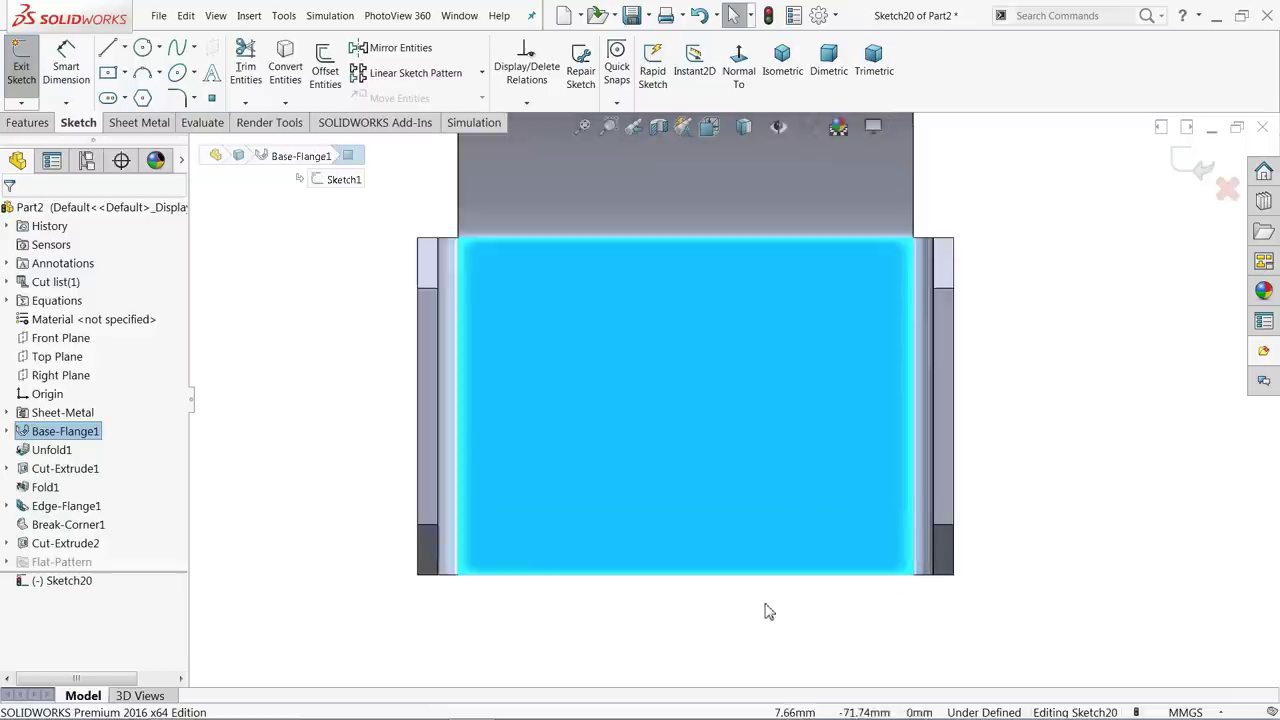
{"action": "left_click", "coordinate": [125, 49]}
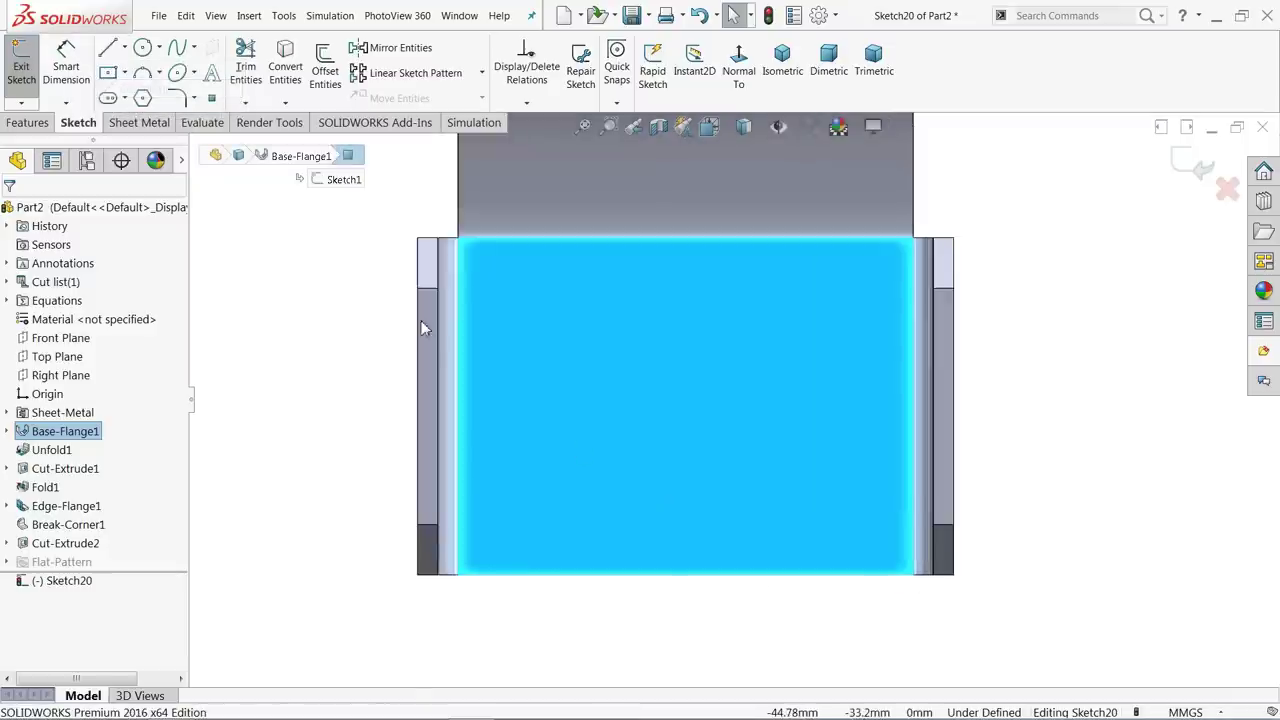
{"action": "left_click", "coordinate": [685, 574]}
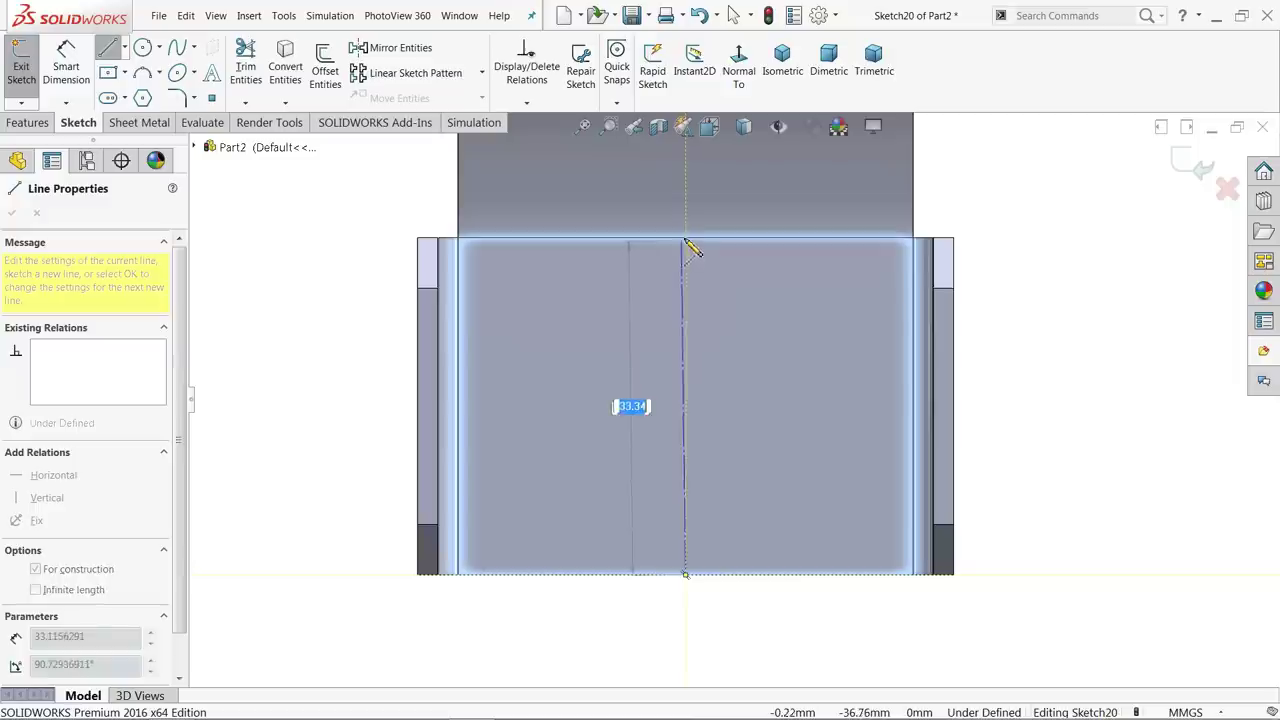
{"action": "left_click", "coordinate": [685, 240]}
{"action": "right_click", "coordinate": [282, 232]}
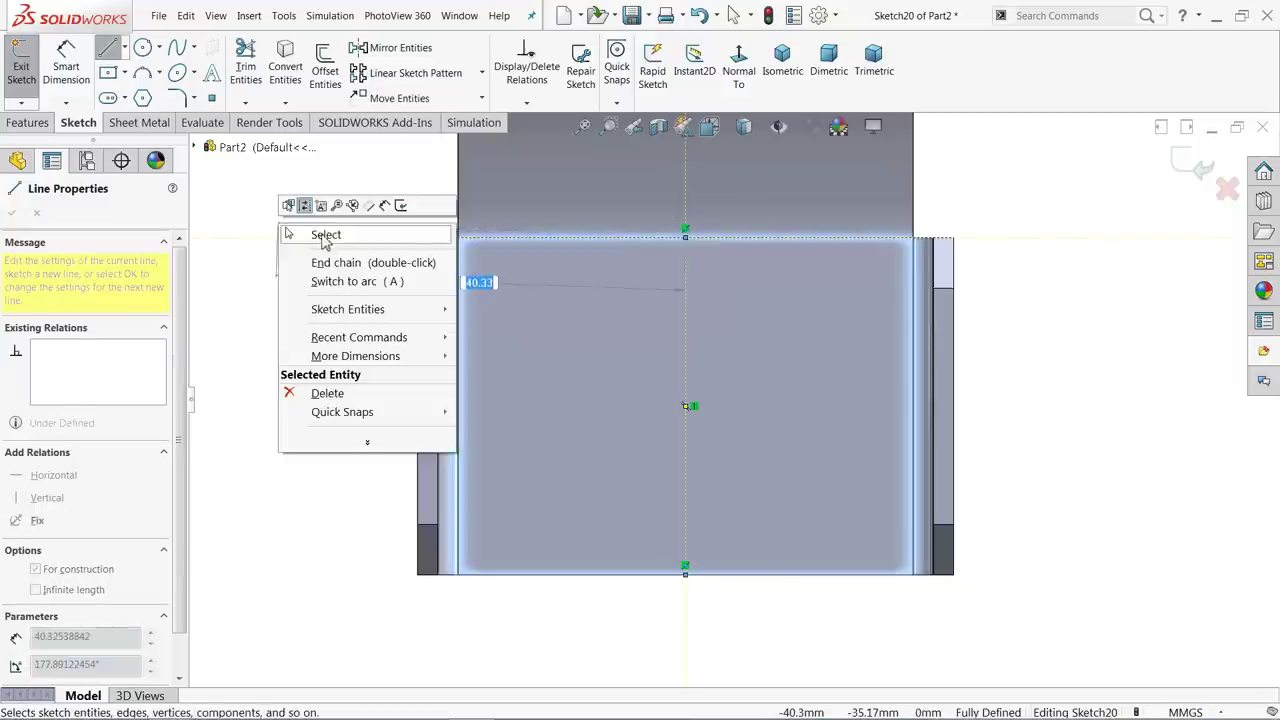
{"action": "left_click", "coordinate": [325, 238]}
- Draw a horizontal Centerpoint Straight Slot centred on the centreline's midpoint
{"action": "left_click", "coordinate": [125, 98]}
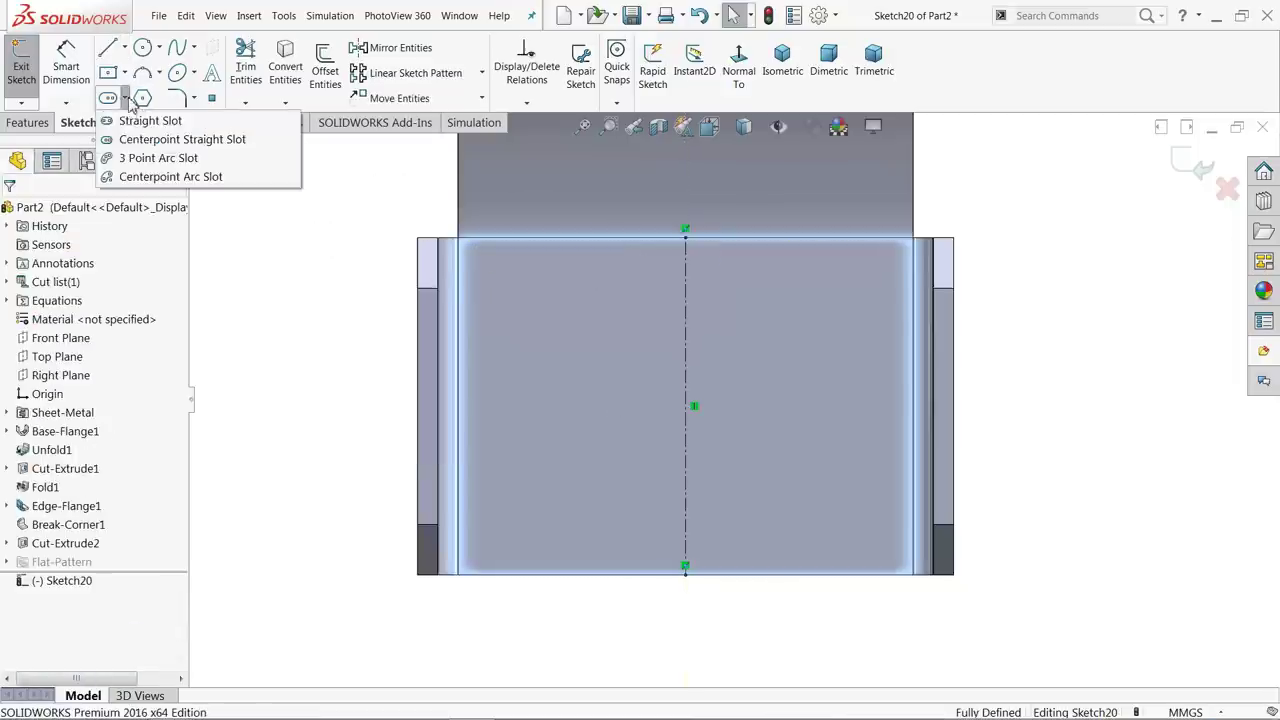
{"action": "left_click", "coordinate": [137, 144]}
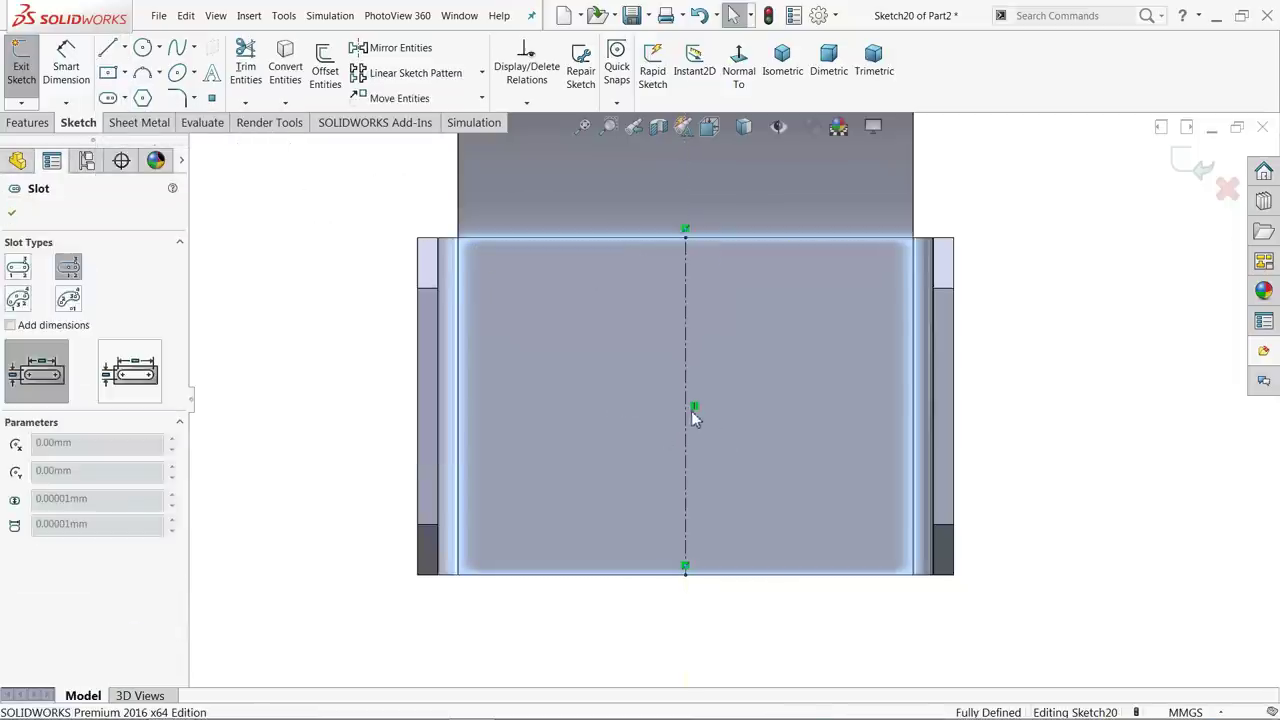
{"action": "left_click", "coordinate": [685, 406]}
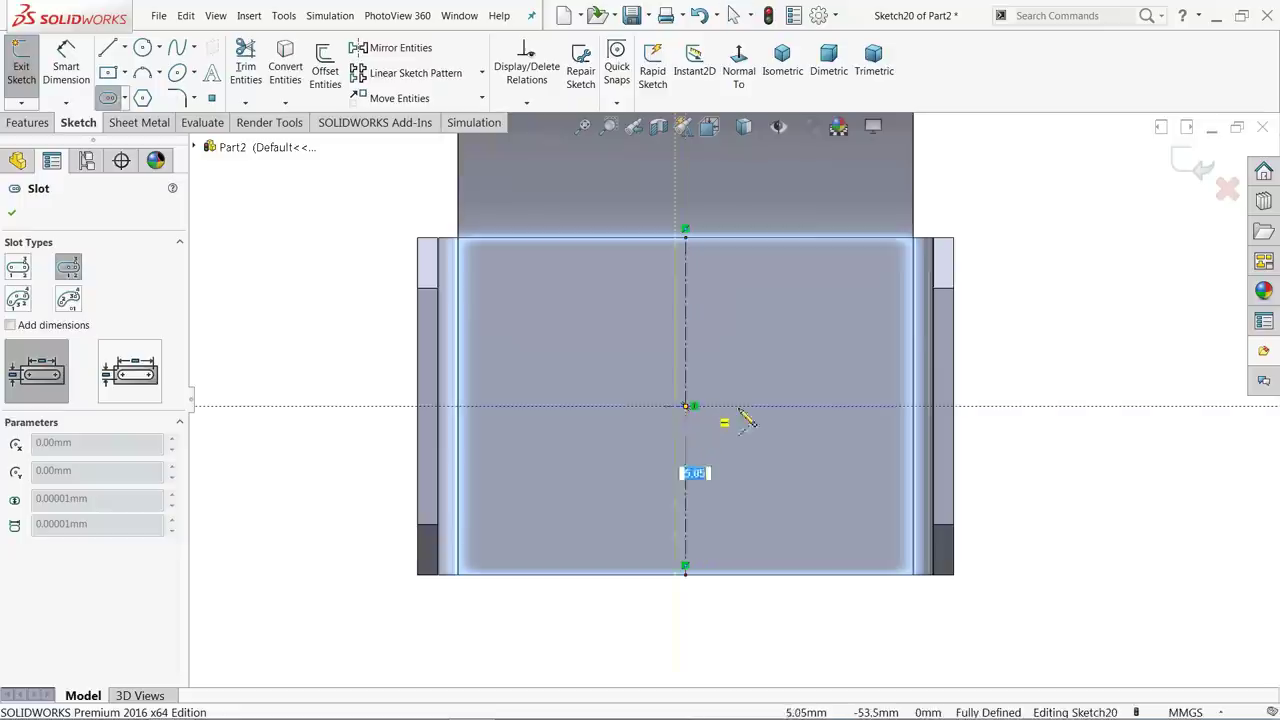
{"action": "left_click", "coordinate": [795, 406]}
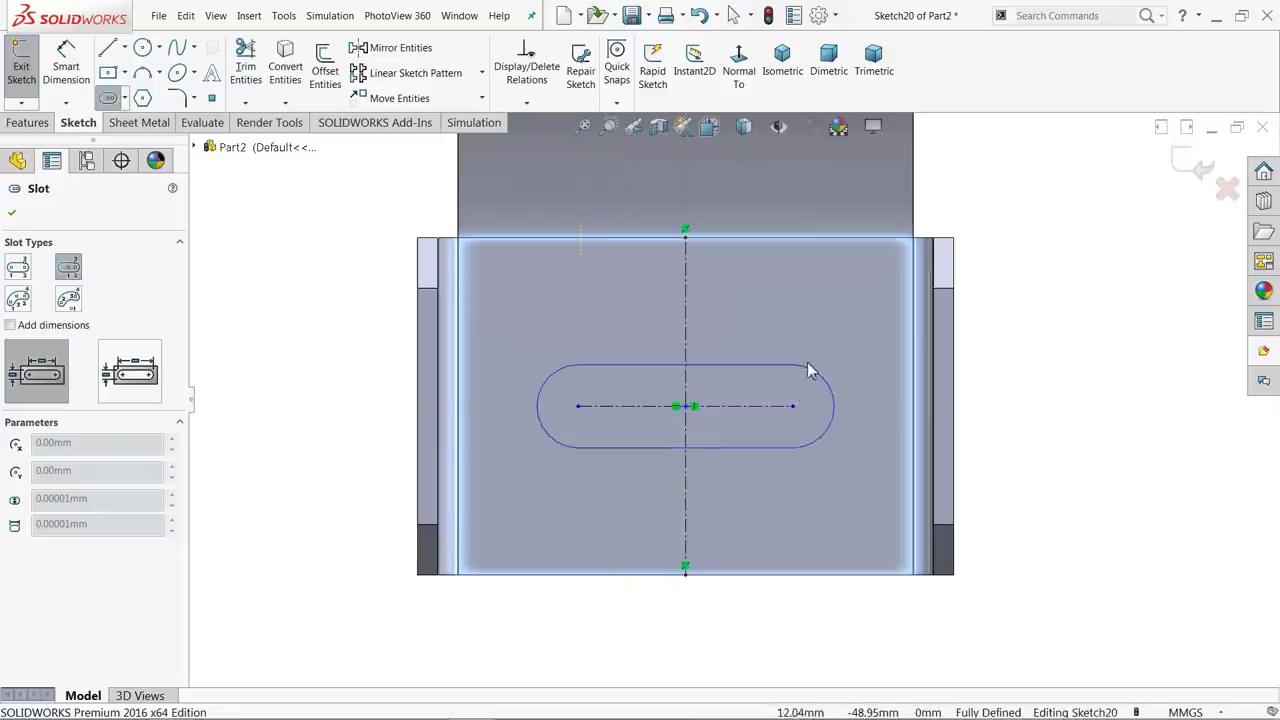
{"action": "left_click", "coordinate": [805, 367]}
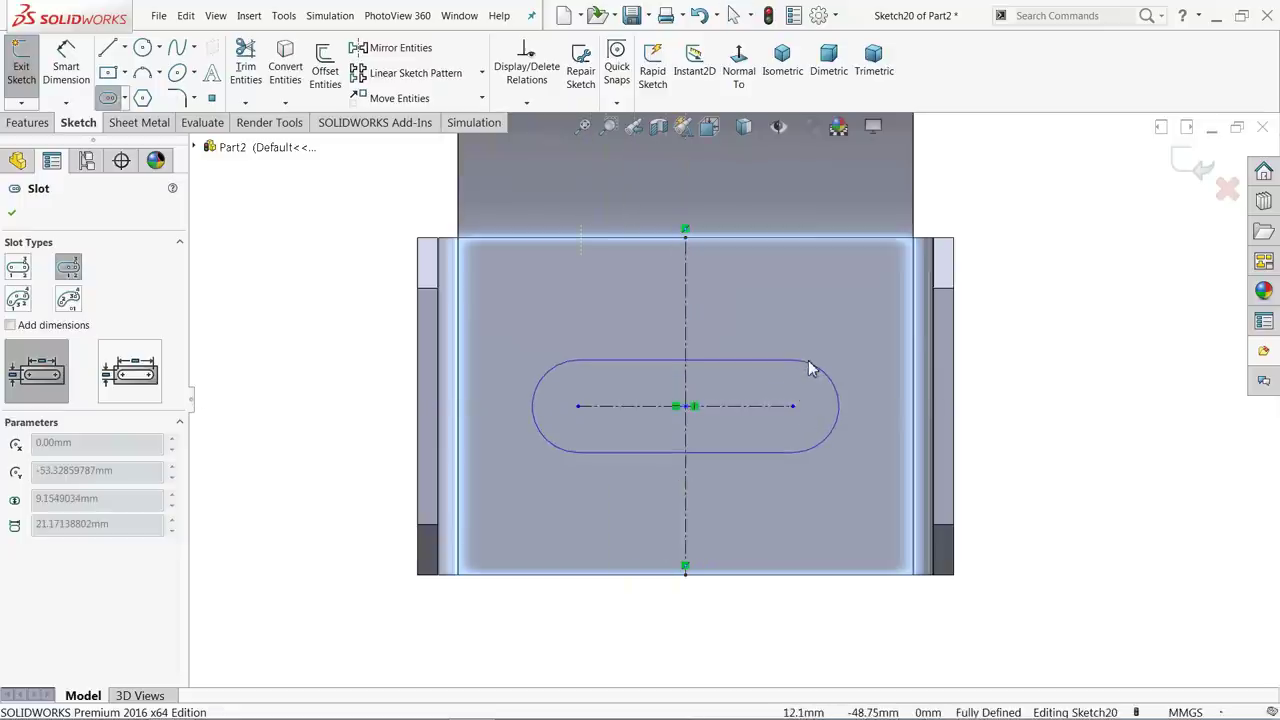
- Dimension the slot: 22 mm between end centres and R5 on the end arc
{"action": "left_click", "coordinate": [67, 72]}
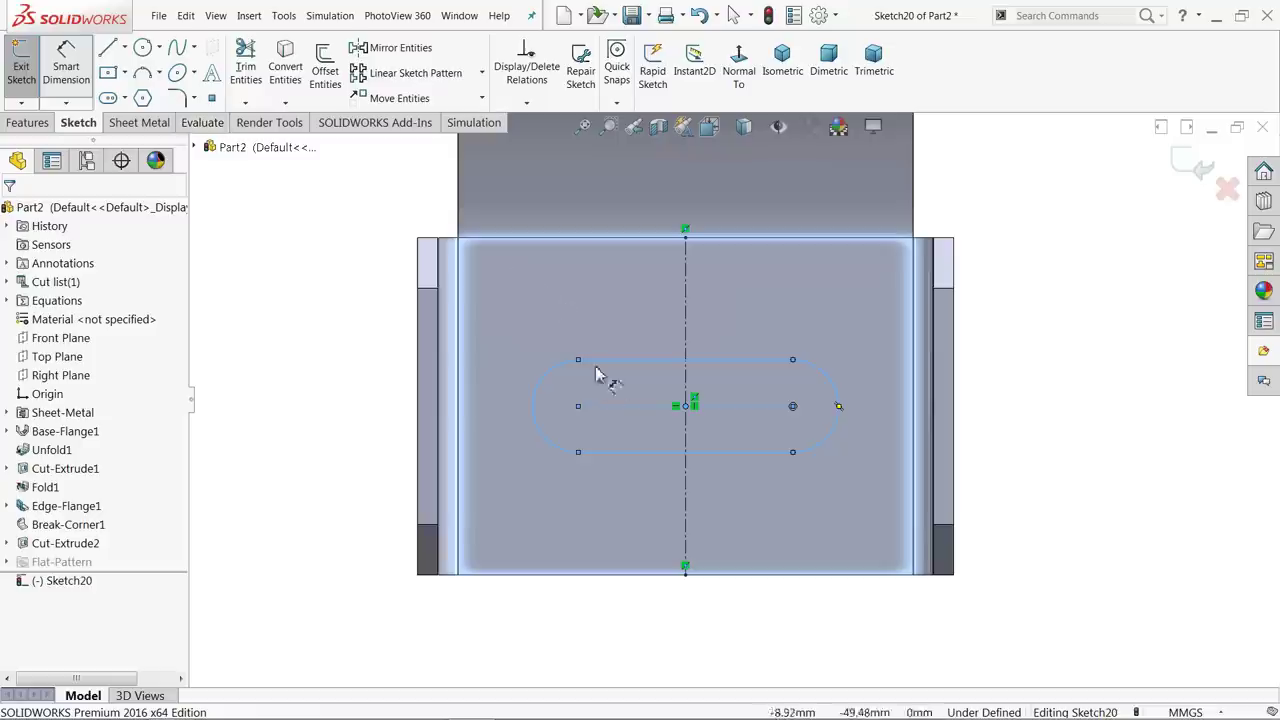
{"action": "left_click", "coordinate": [657, 405]}
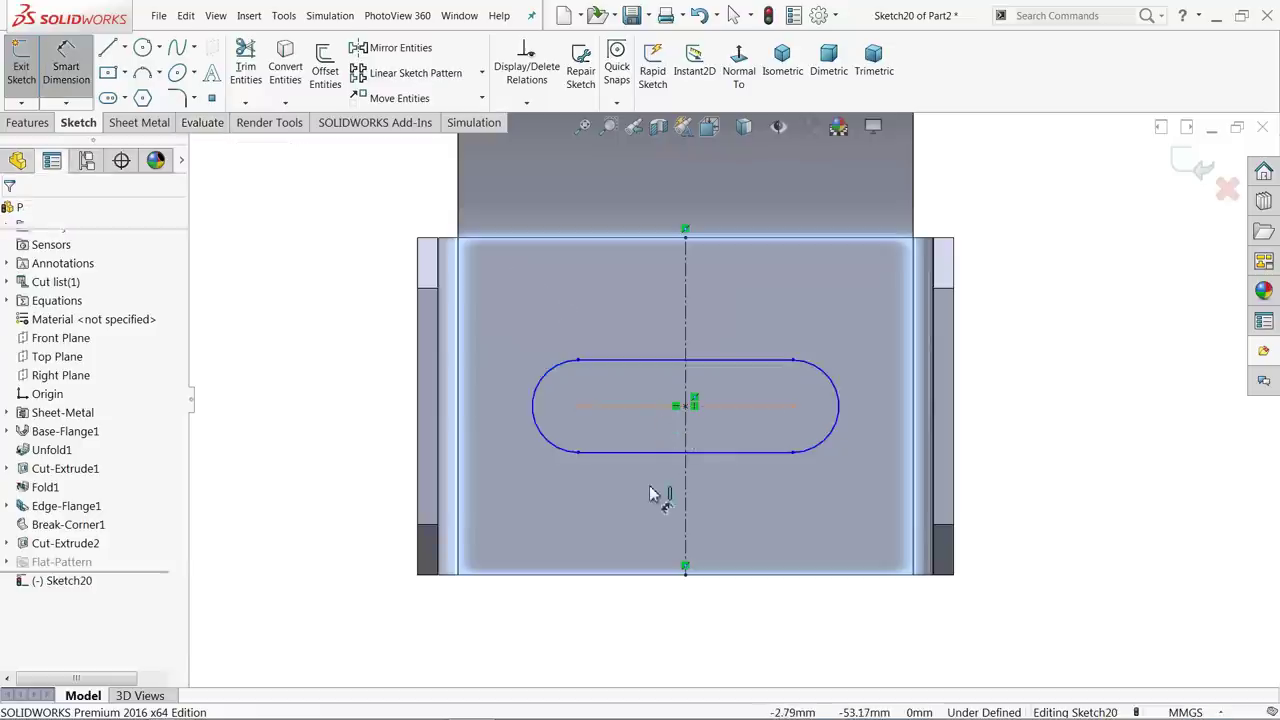
{"action": "left_click", "coordinate": [688, 600]}
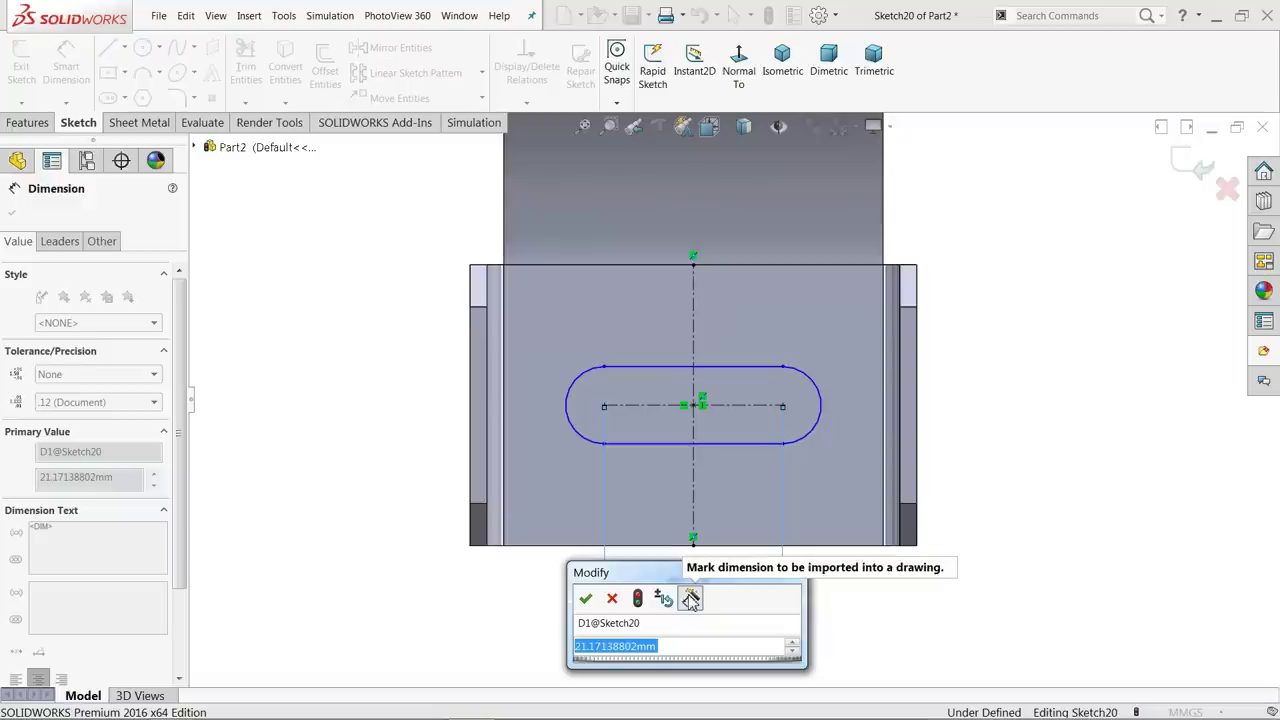
{"action": "type", "text": "2"}
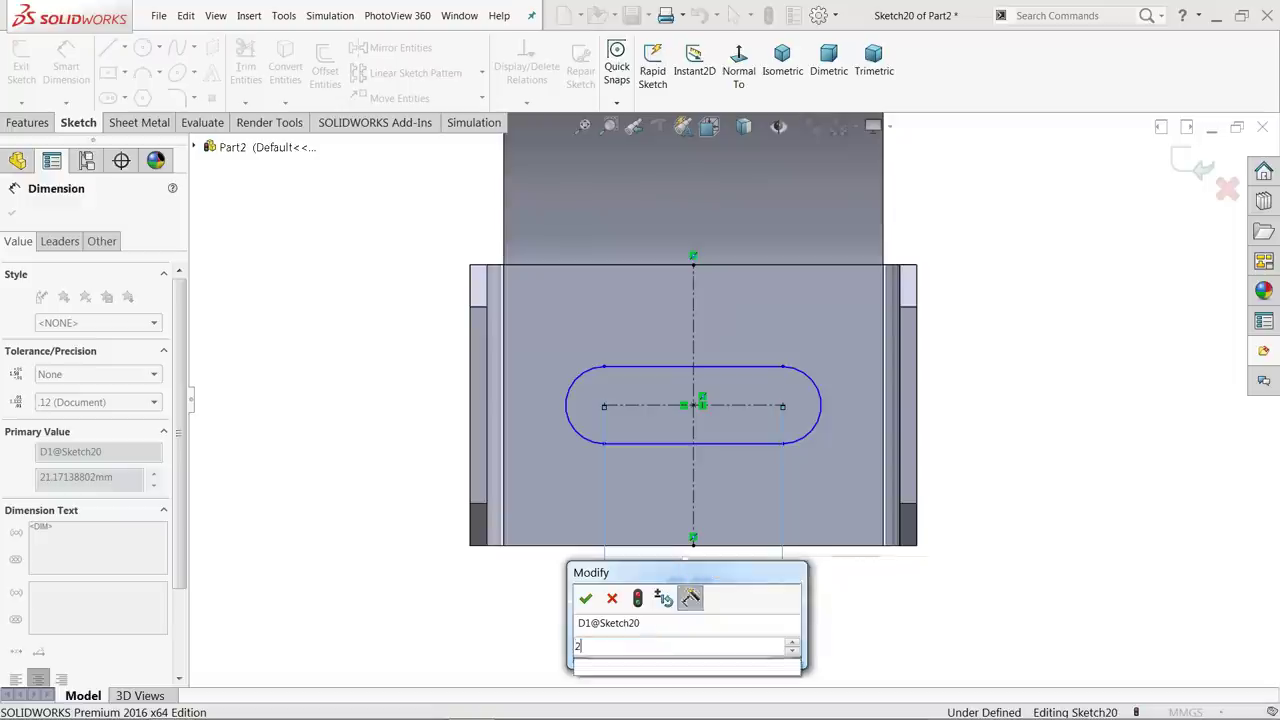
{"action": "type", "text": "2"}
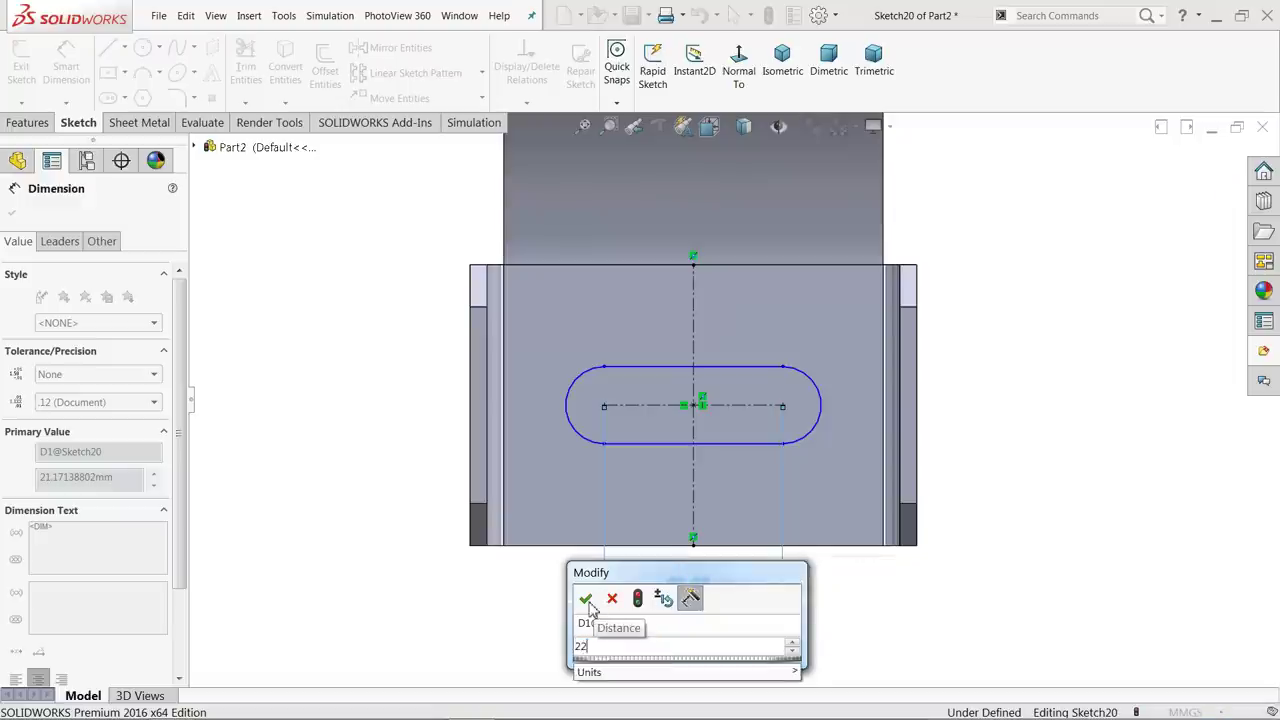
{"action": "left_click", "coordinate": [587, 601]}
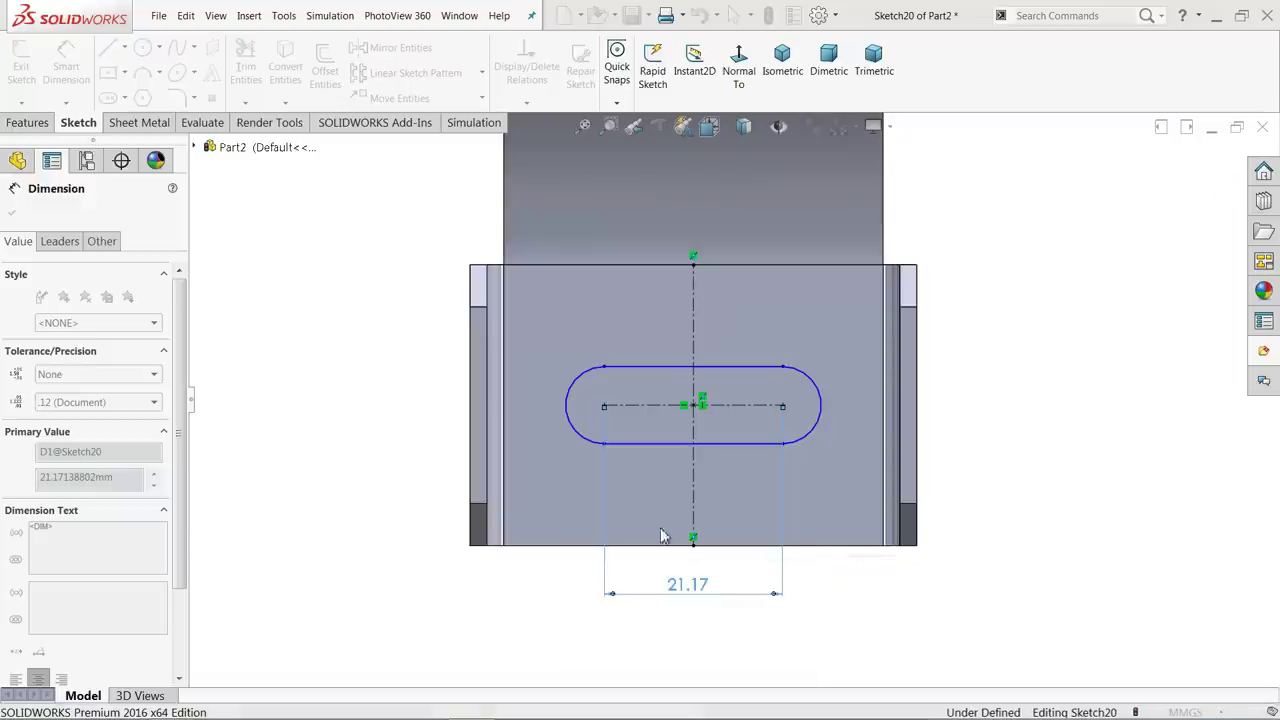
{"action": "left_click", "coordinate": [820, 425]}
{"action": "left_click", "coordinate": [983, 456]}
{"action": "type", "text": "5"}
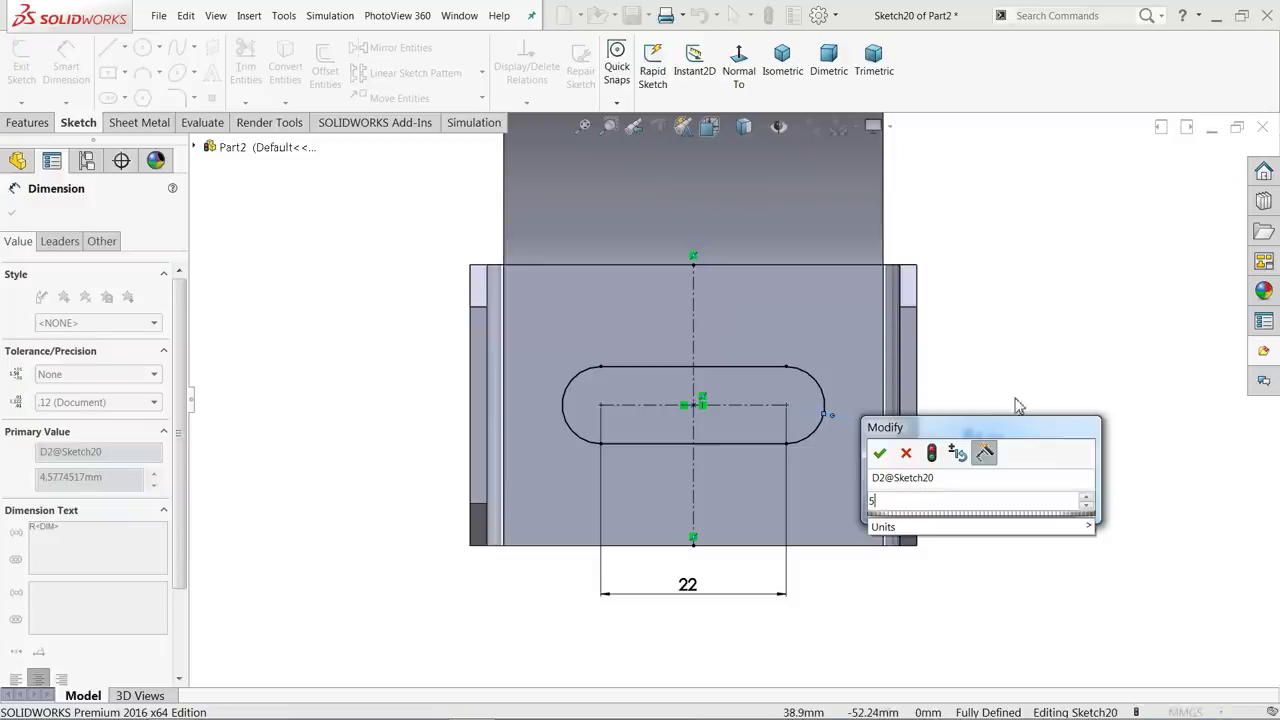
{"action": "left_click", "coordinate": [880, 453]}
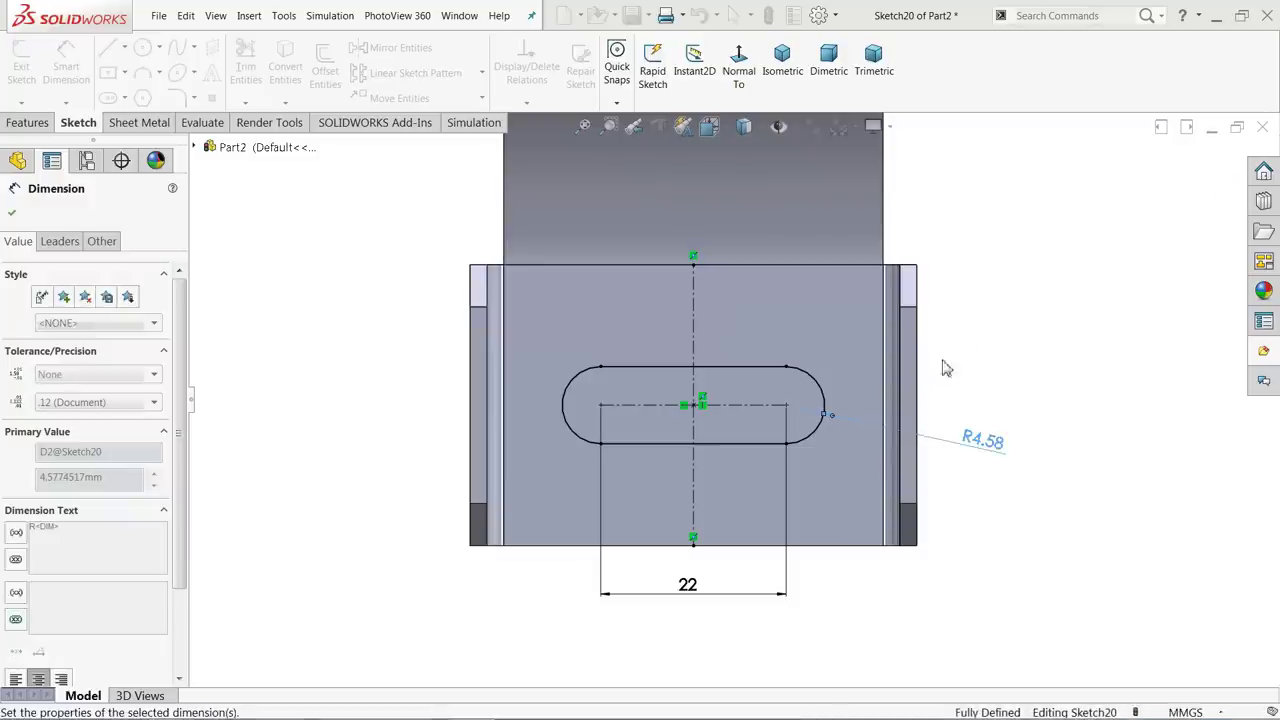
{"action": "key", "text": "f"}
{"action": "mouse_move", "coordinate": [995, 280]}
{"action": "middle_mouse_down"}
{"action": "mouse_move", "coordinate": [920, 337]}
{"action": "mouse_move", "coordinate": [943, 286]}
{"action": "mouse_move", "coordinate": [928, 343]}
{"action": "middle_mouse_up"}
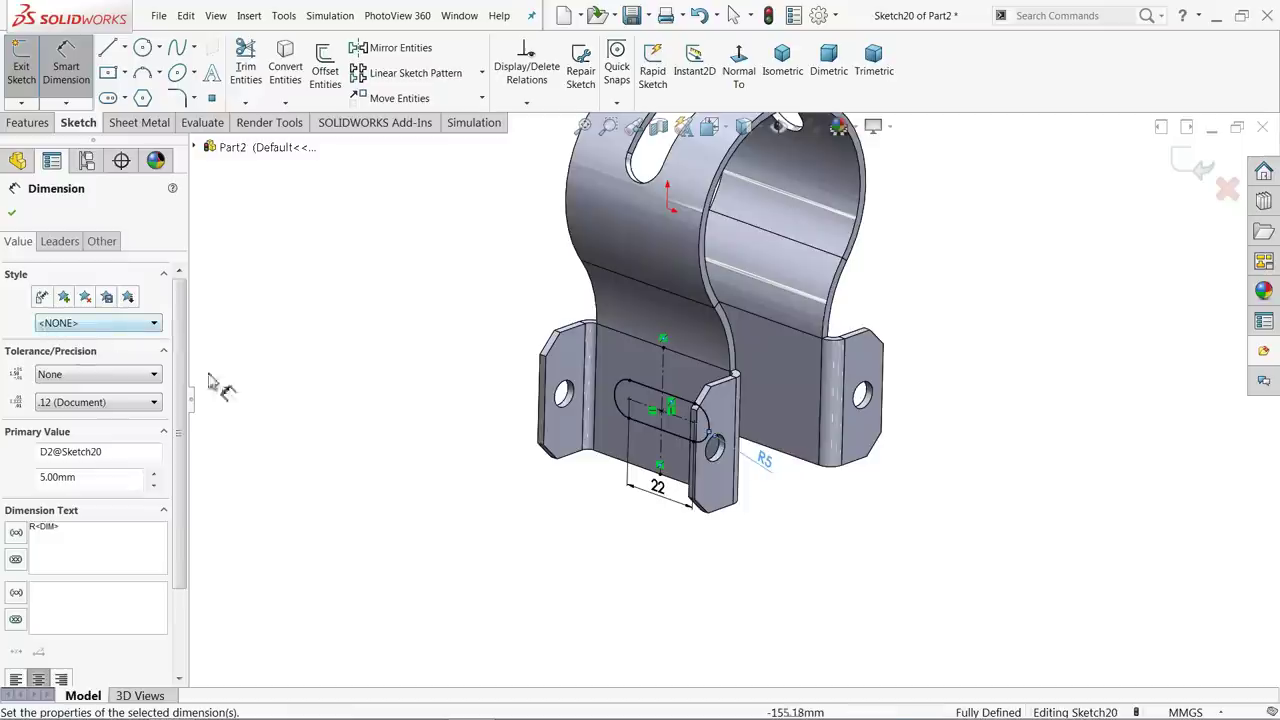
- Finish dimensioning and exit the slot sketch
{"action": "left_click", "coordinate": [11, 212]}
{"action": "left_click", "coordinate": [130, 122]}
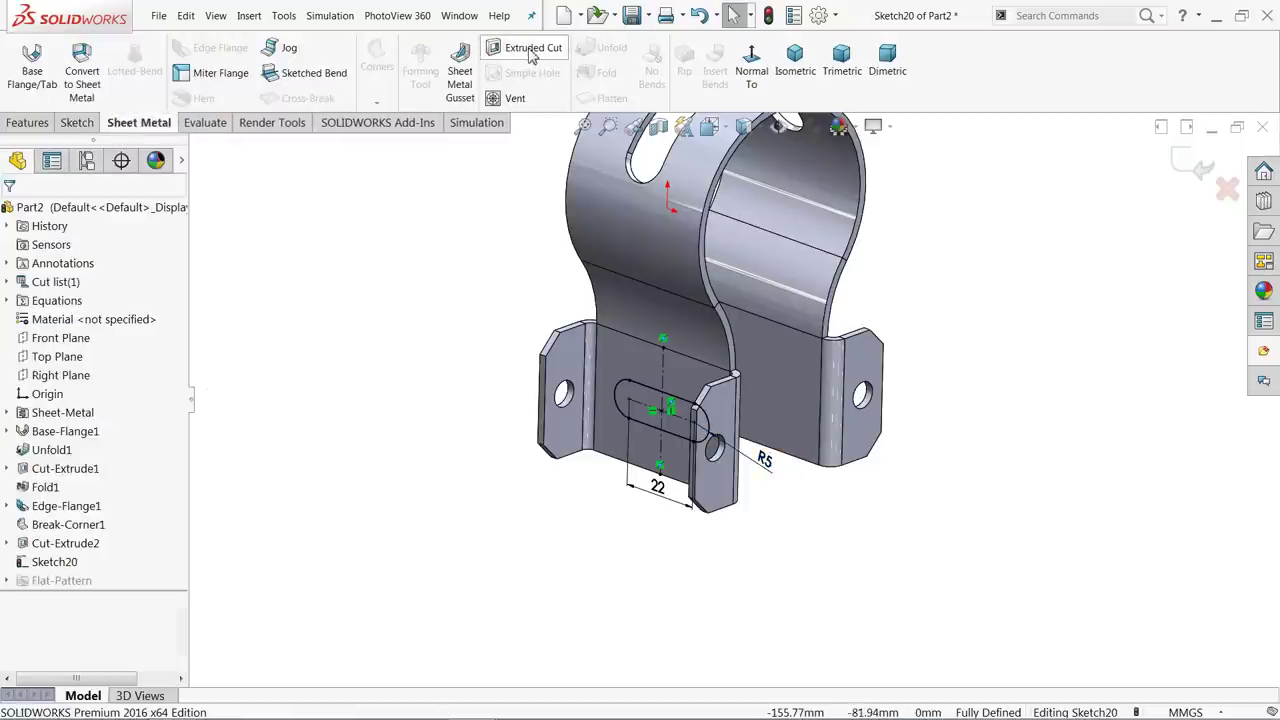
{"action": "left_click", "coordinate": [1192, 166]}
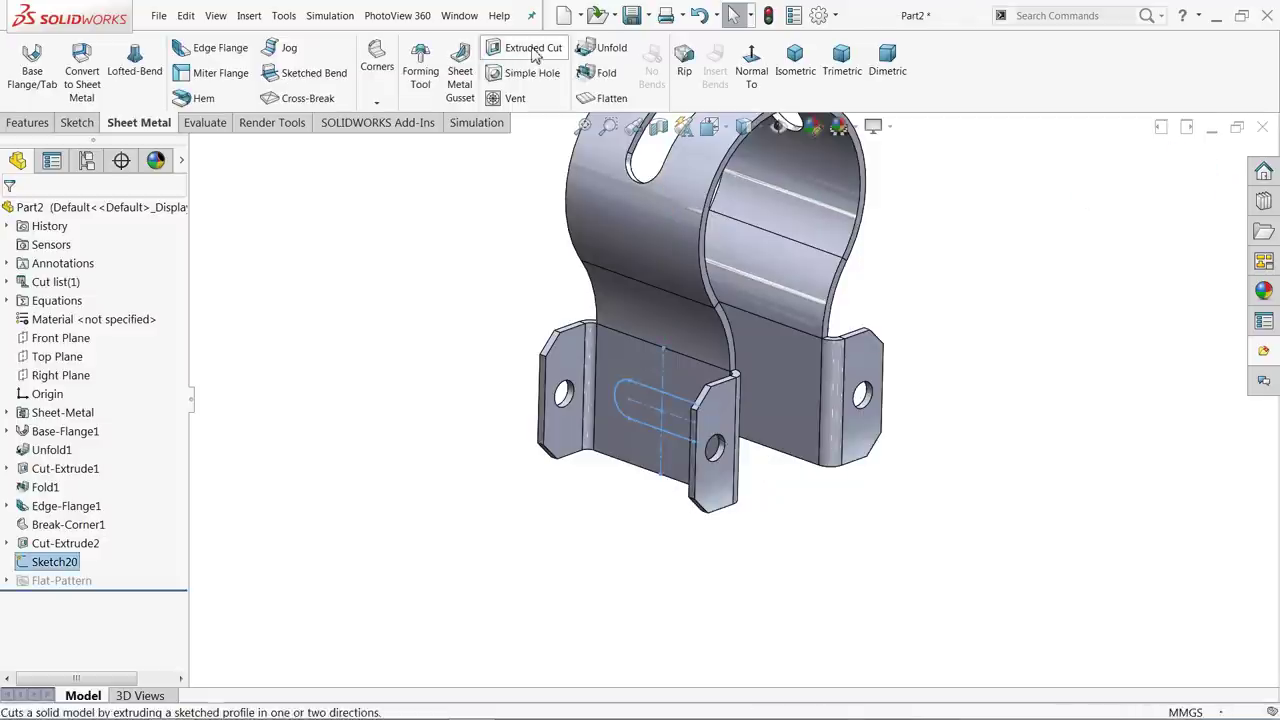
- Extrude-cut the slot Through All as Cut-Extrude3 and check it from several angles
{"action": "left_click", "coordinate": [535, 52]}
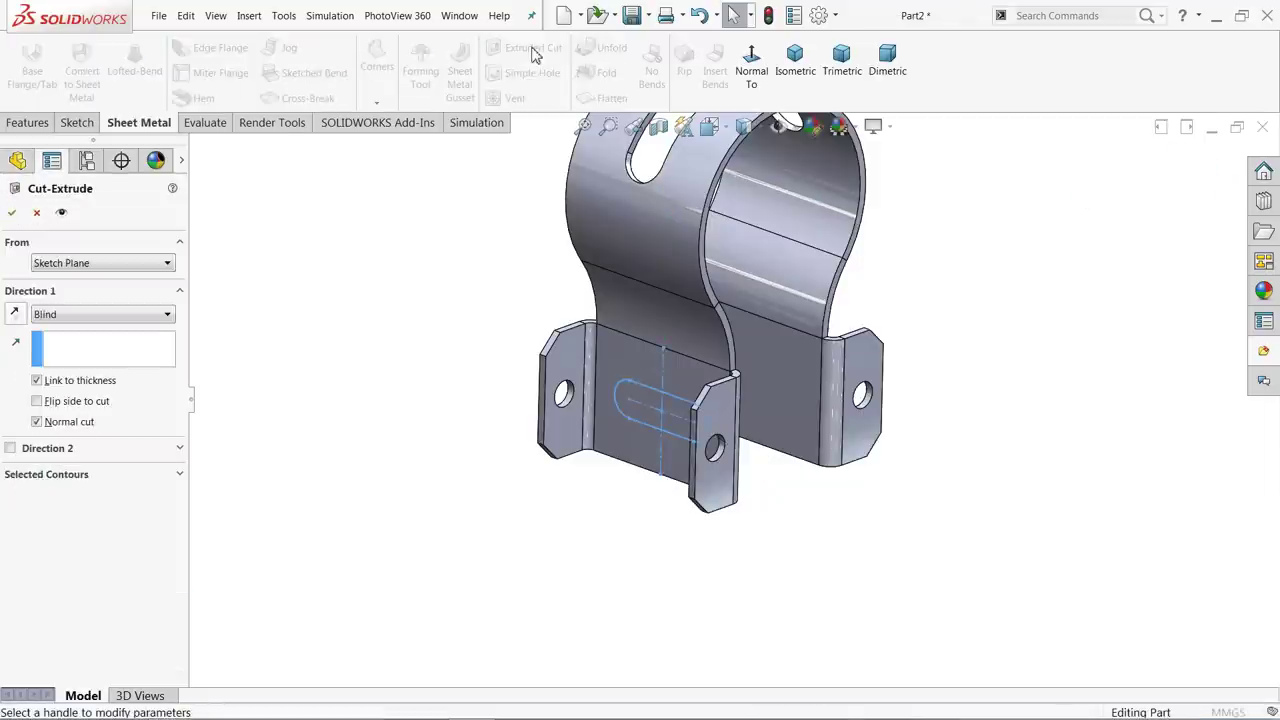
{"action": "left_click", "coordinate": [100, 314]}
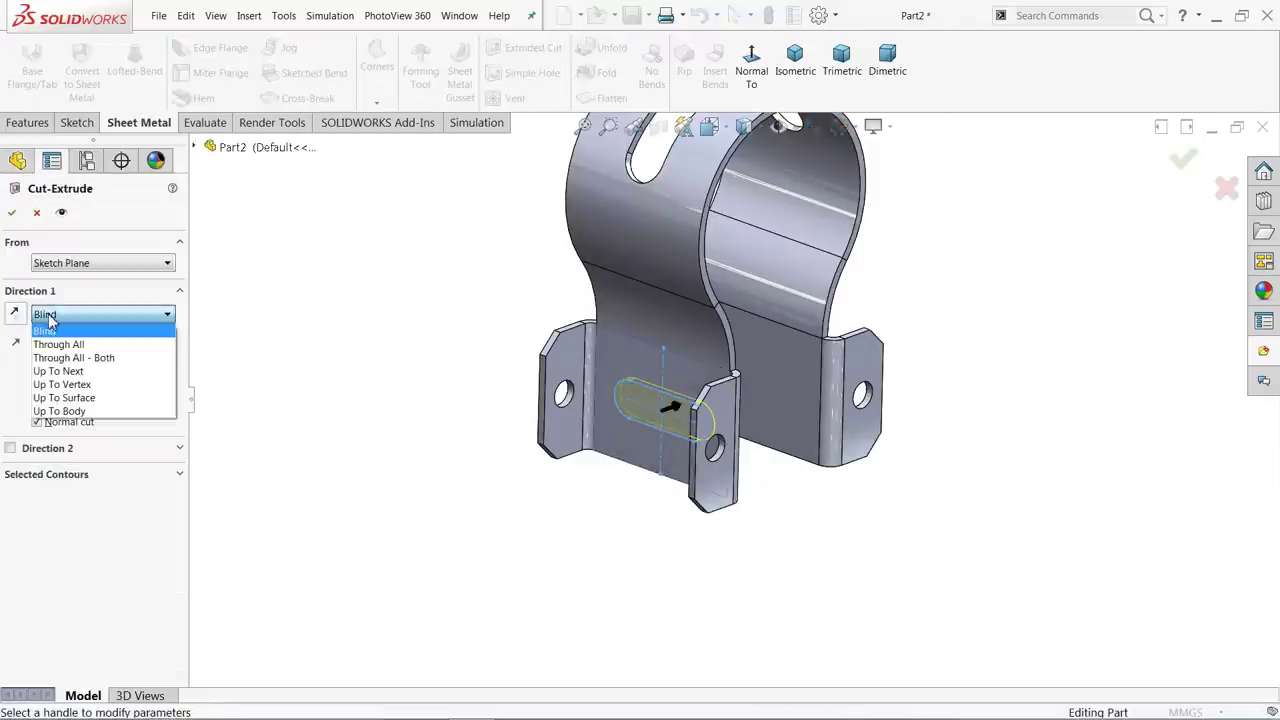
{"action": "left_click", "coordinate": [60, 340]}
{"action": "left_click", "coordinate": [57, 390]}
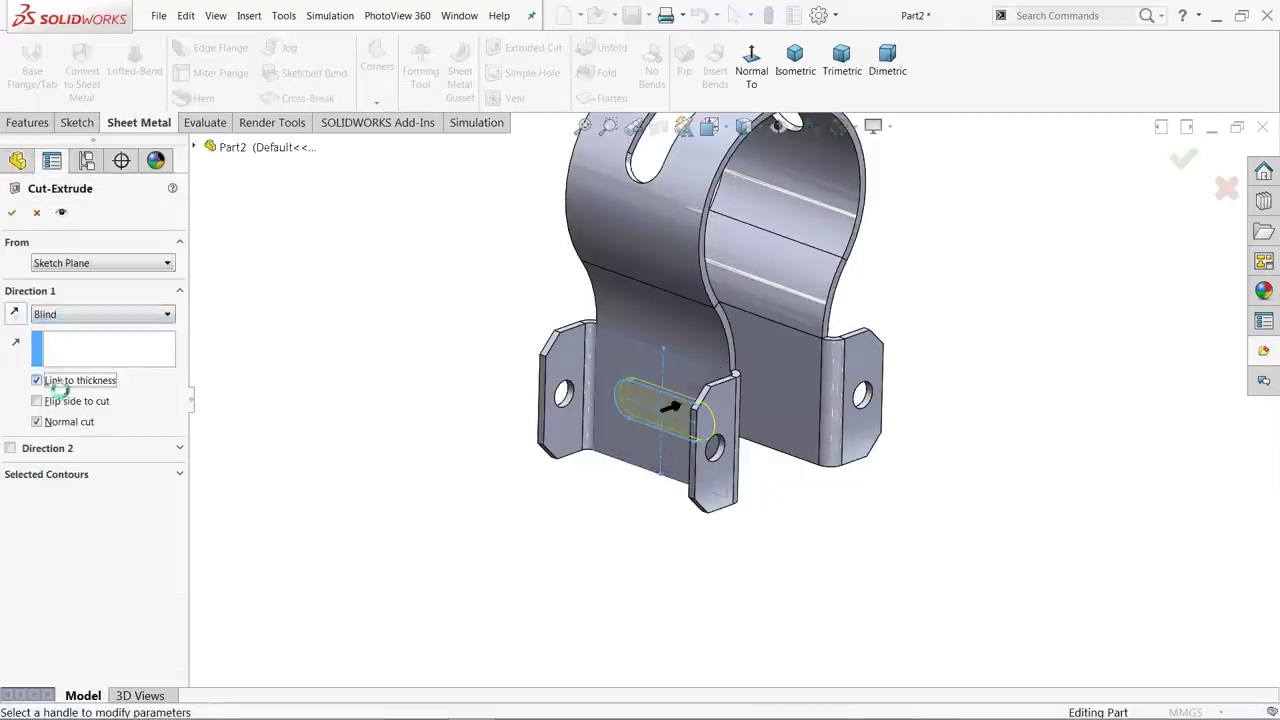
{"action": "left_click", "coordinate": [65, 316]}
{"action": "left_click", "coordinate": [73, 346]}
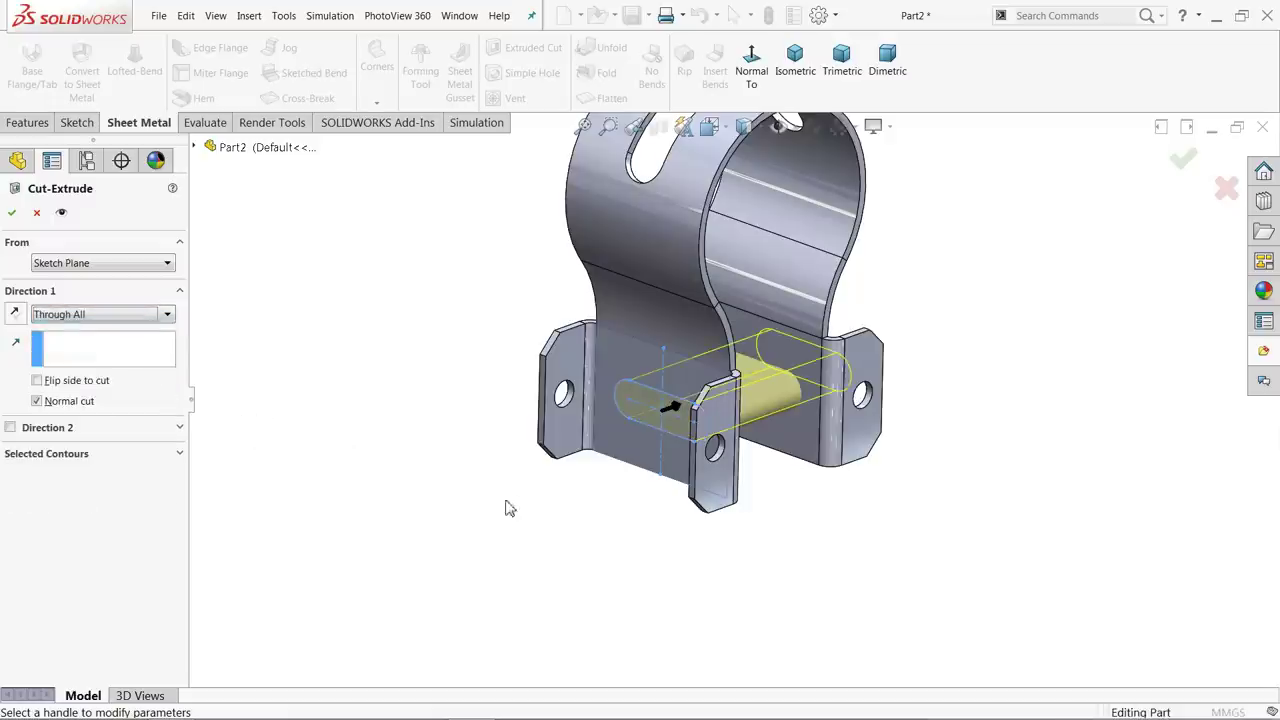
{"action": "middle_click_drag", "start_coordinate": [506, 509], "coordinate": [401, 516]}
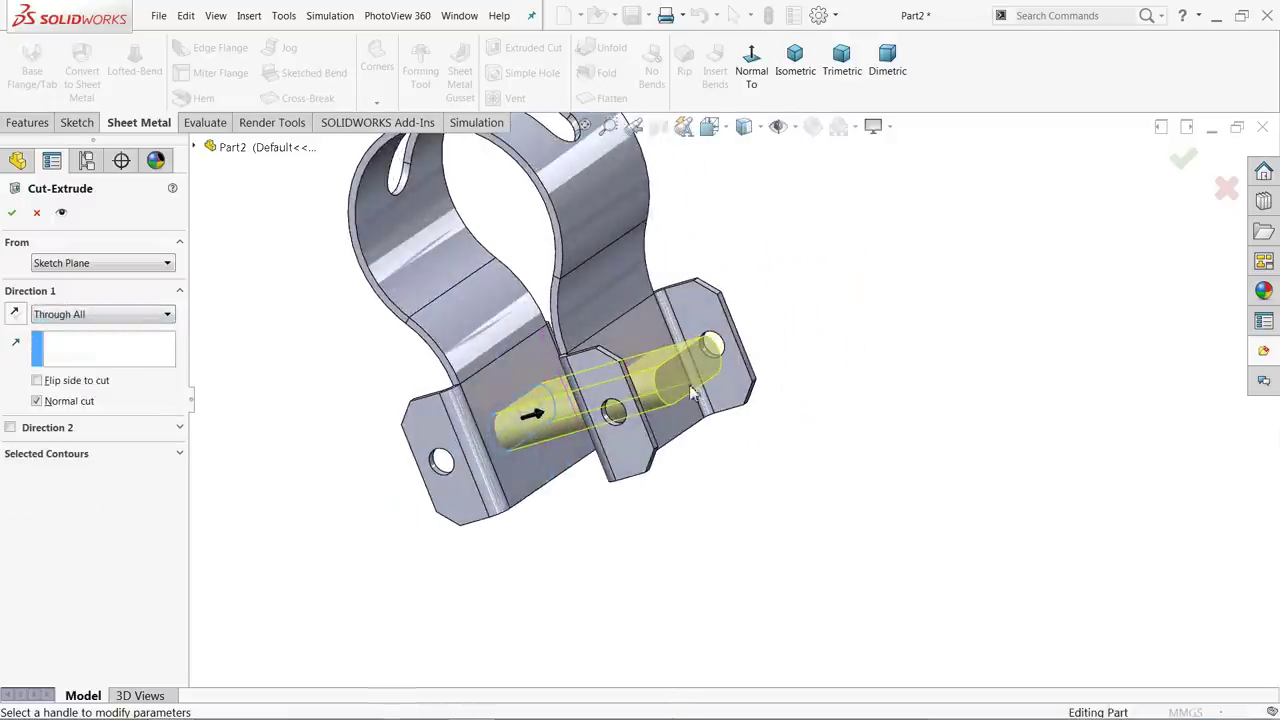
{"action": "scroll", "coordinate": [692, 392], "scroll_direction": "down", "scroll_amount": 2}
{"action": "scroll", "coordinate": [665, 440], "scroll_direction": "down", "scroll_amount": 2}
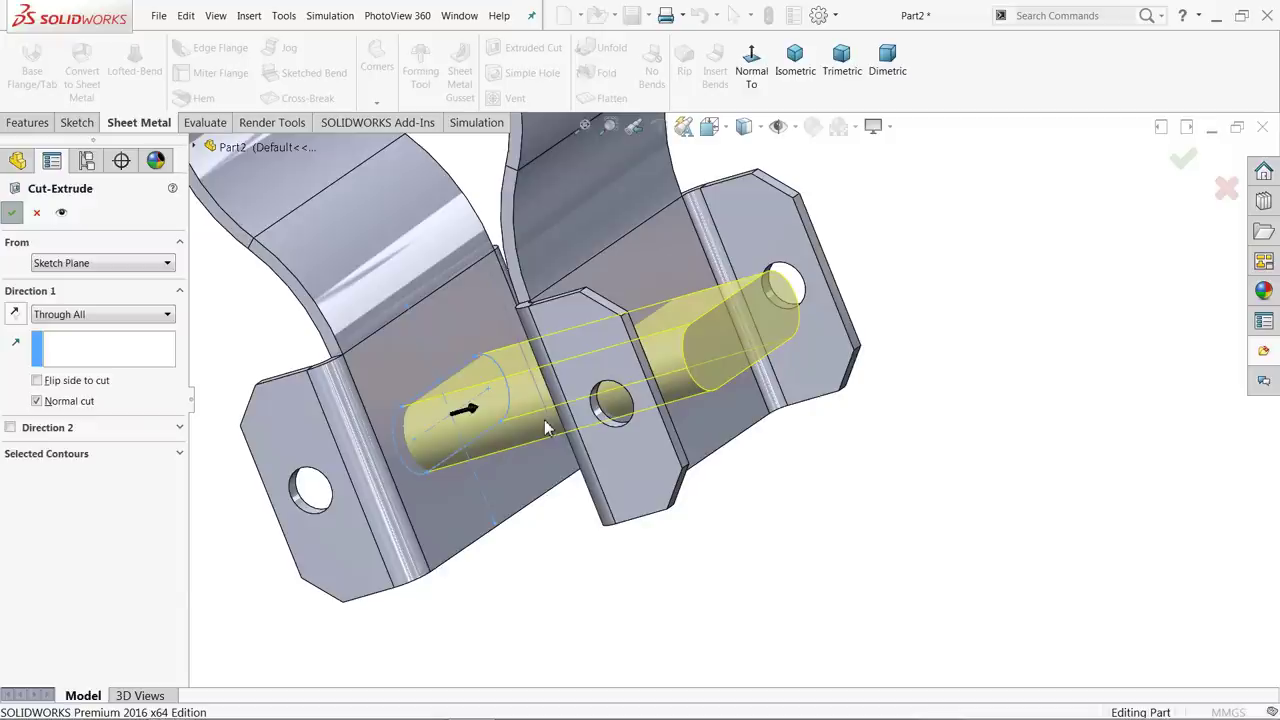
{"action": "scroll", "coordinate": [547, 428], "scroll_direction": "up", "scroll_amount": 5}
{"action": "mouse_move", "coordinate": [550, 440]}
{"action": "middle_mouse_down"}
{"action": "mouse_move", "coordinate": [640, 309]}
{"action": "mouse_move", "coordinate": [757, 263]}
{"action": "mouse_move", "coordinate": [730, 320]}
{"action": "middle_mouse_up"}
{"action": "scroll", "coordinate": [730, 320], "scroll_direction": "down", "scroll_amount": 2}
{"action": "left_click", "coordinate": [468, 324]}
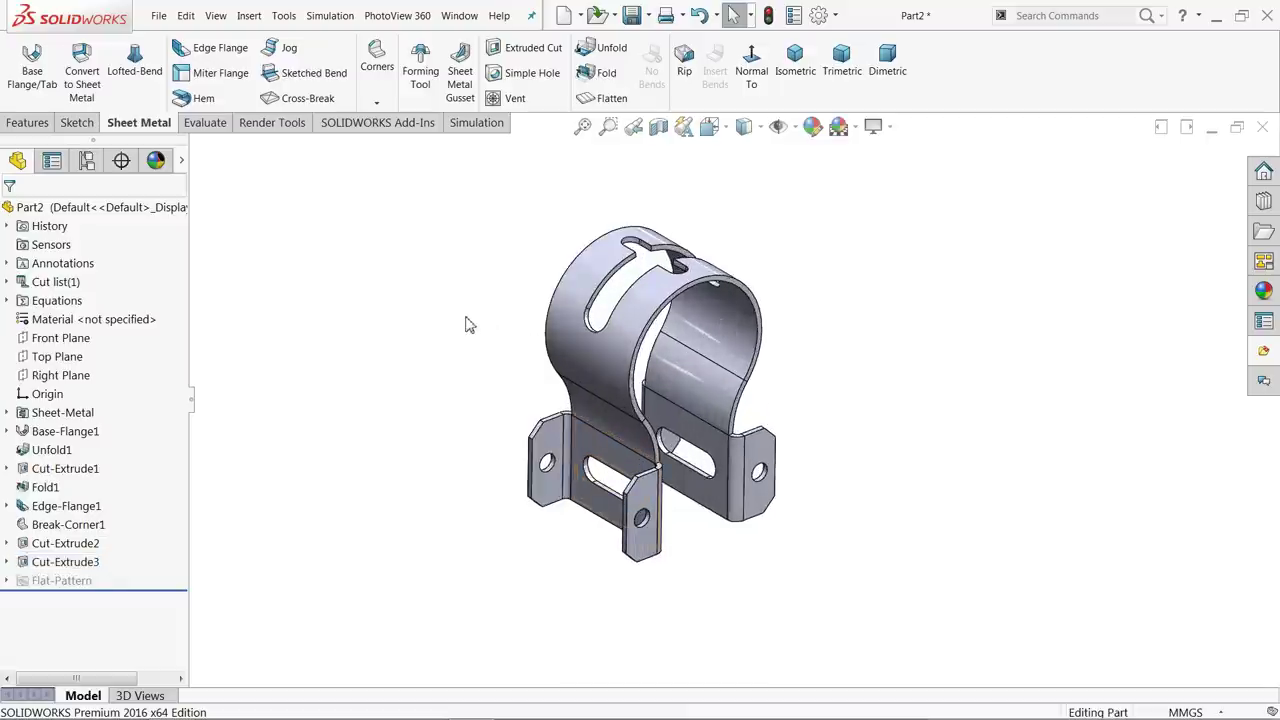
- Flatten the clamp and fit the flat pattern to the view
{"action": "left_click", "coordinate": [608, 101]}
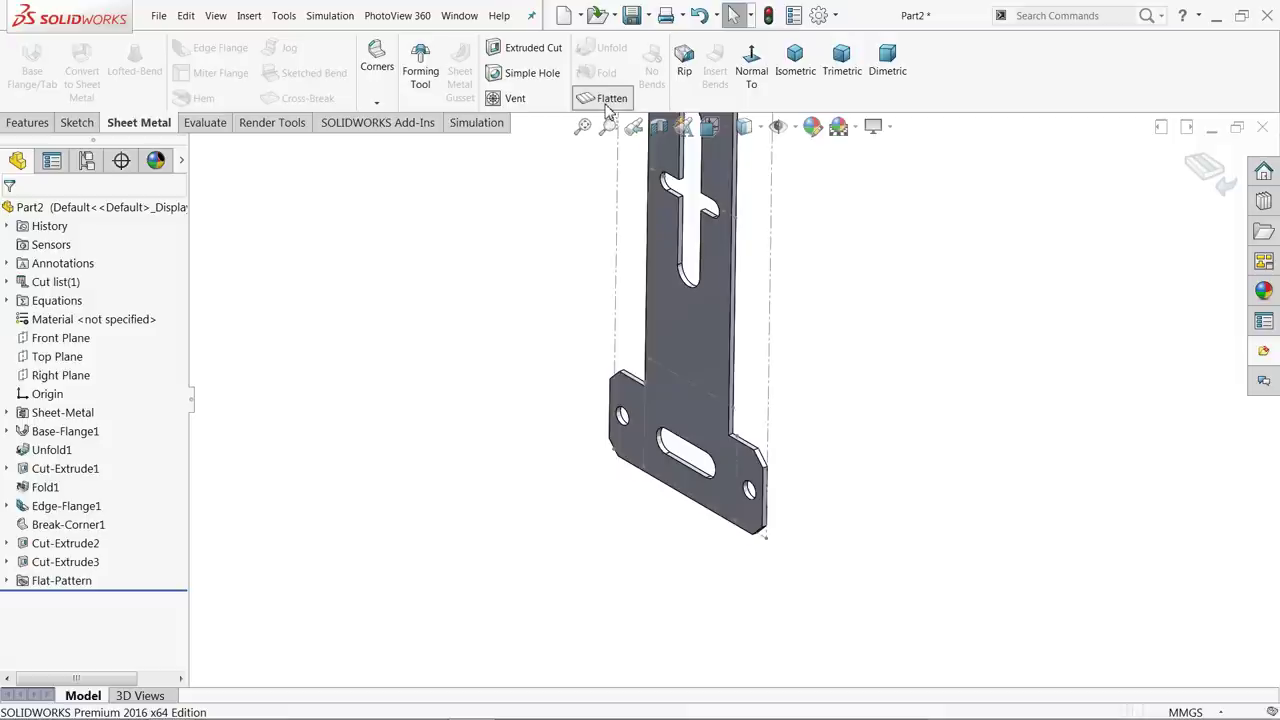
{"action": "mouse_move", "coordinate": [618, 220]}
{"action": "middle_mouse_down"}
{"action": "mouse_move", "coordinate": [650, 306]}
{"action": "mouse_move", "coordinate": [737, 155]}
{"action": "mouse_move", "coordinate": [677, 108]}
{"action": "mouse_move", "coordinate": [747, 220]}
{"action": "middle_mouse_up"}
{"action": "key", "text": "f"}
- Export the flat pattern as a sheet-metal DXF file
{"action": "right_click", "coordinate": [721, 315]}
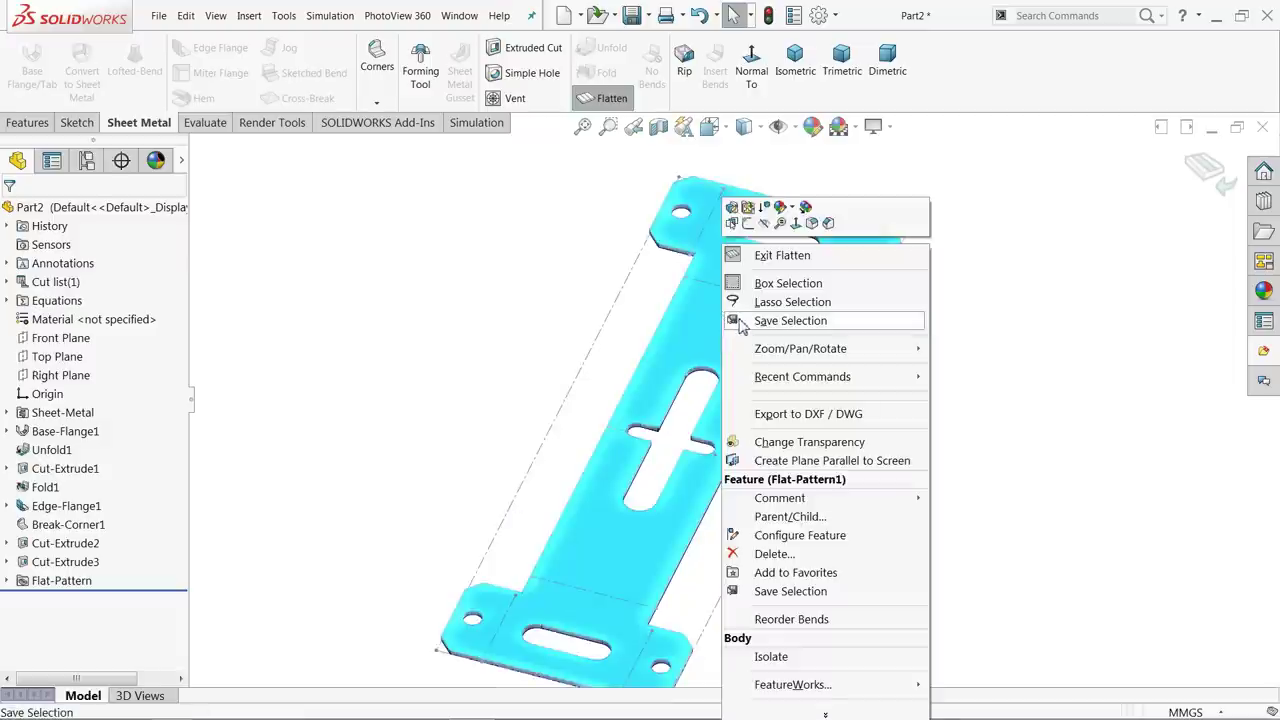
{"action": "left_click", "coordinate": [791, 426]}
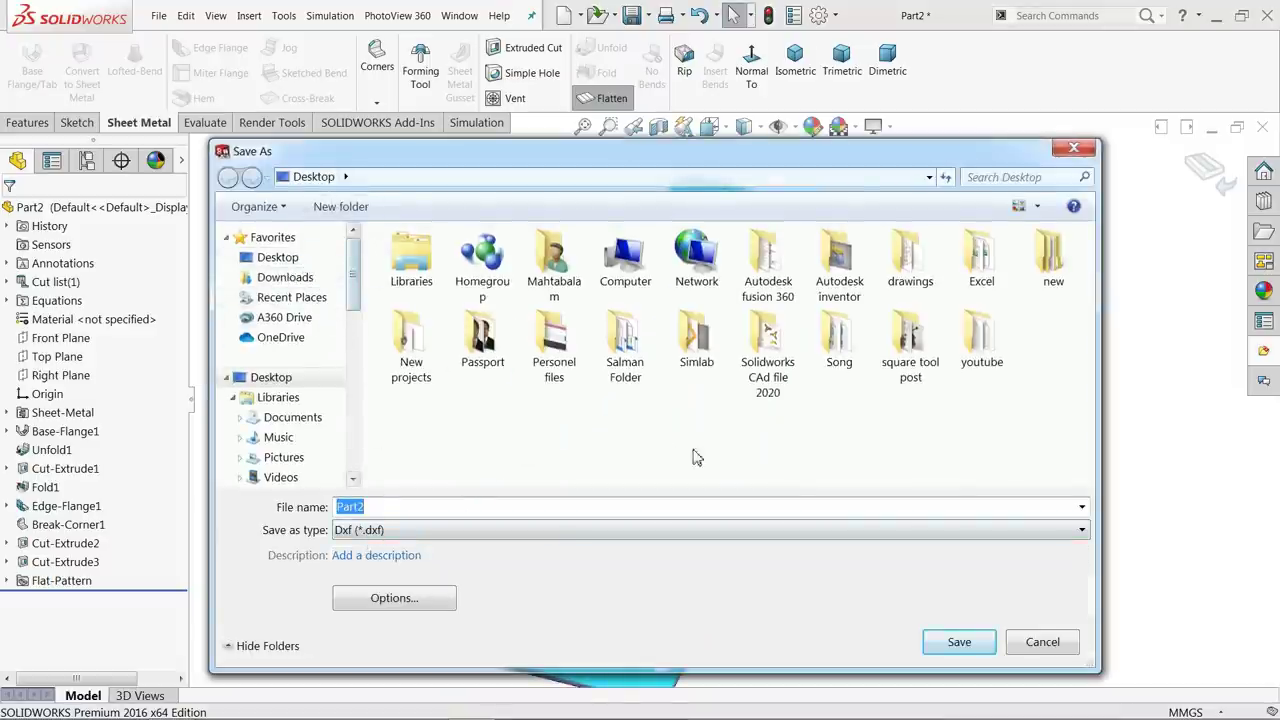
{"action": "left_click", "coordinate": [971, 650]}
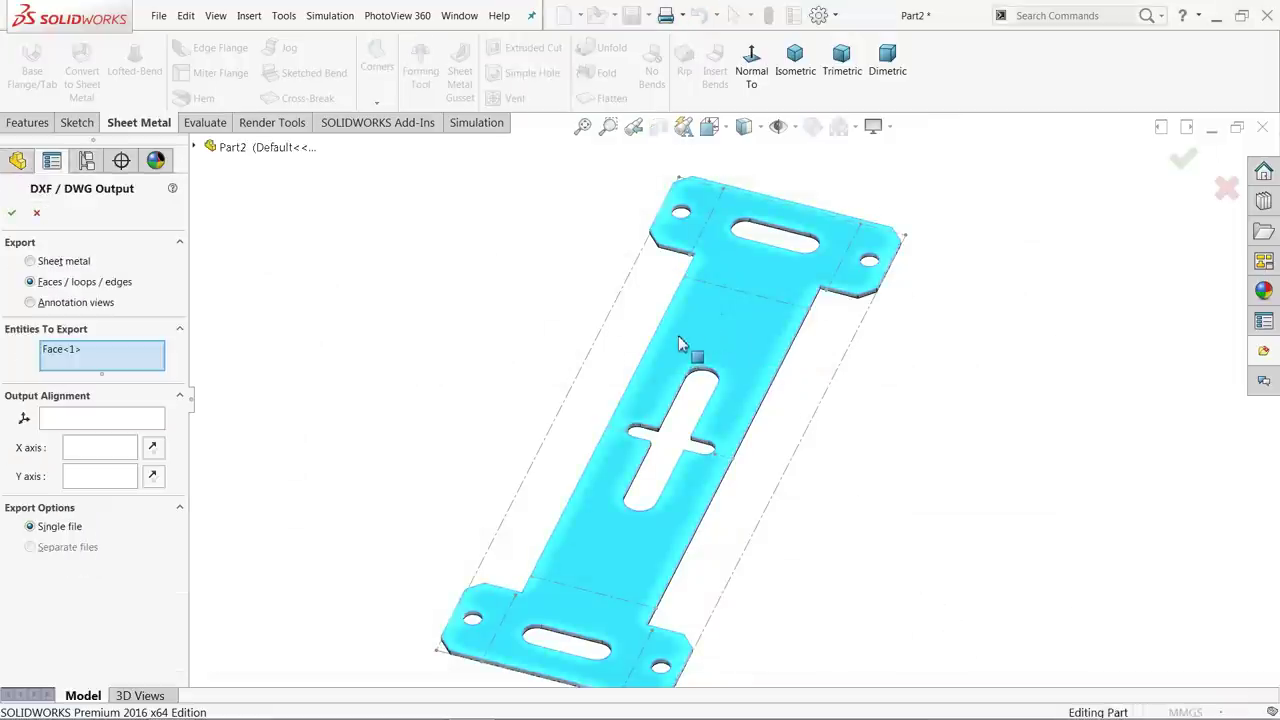
{"action": "left_click", "coordinate": [31, 262]}
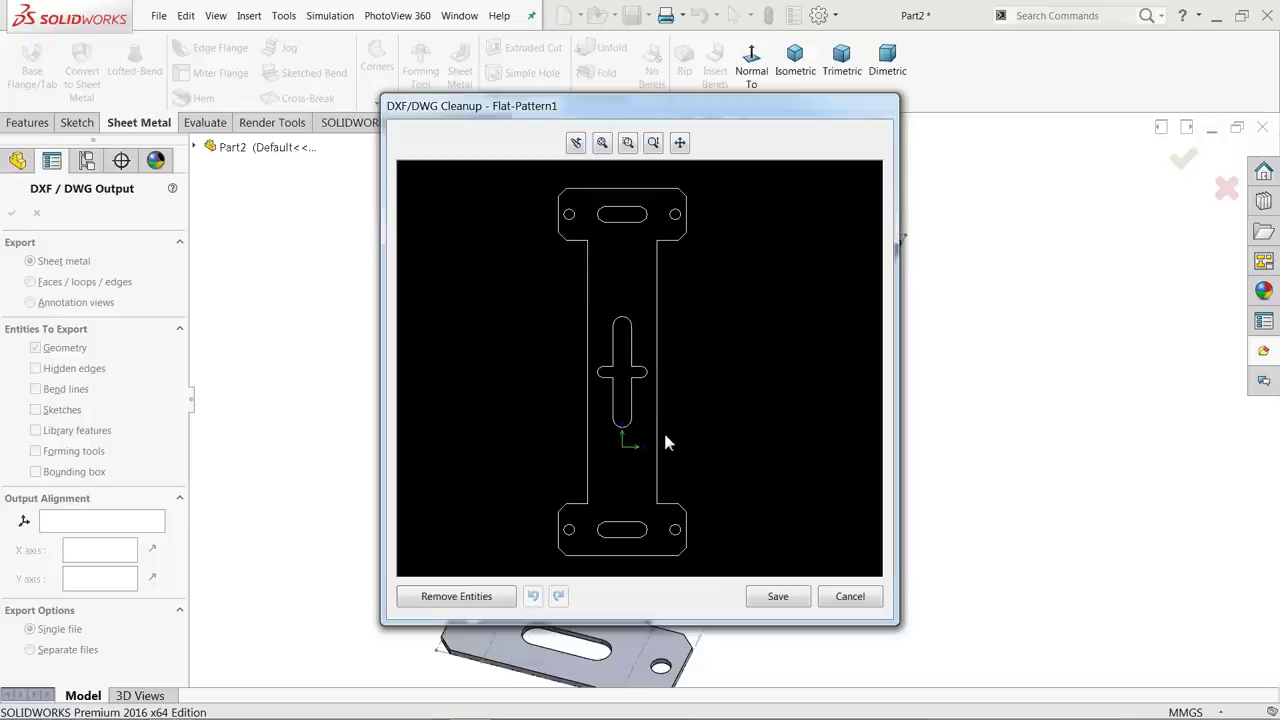
{"action": "left_click", "coordinate": [777, 598]}
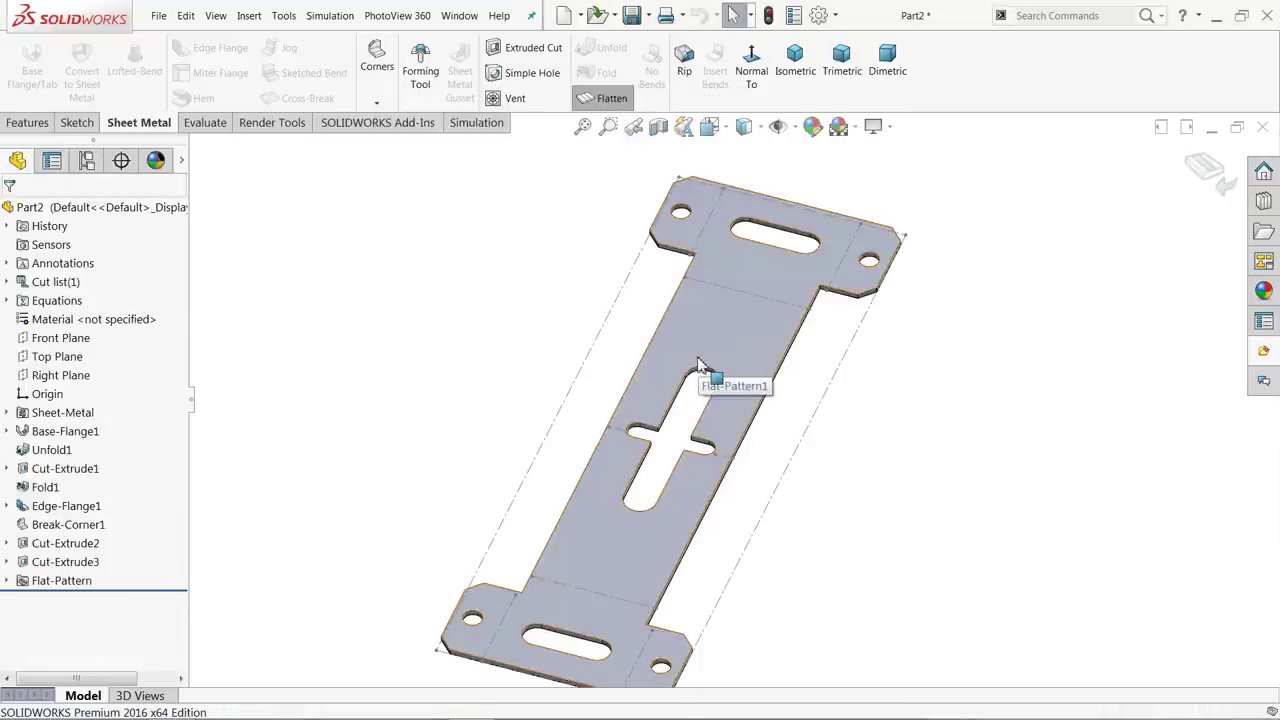
{"action": "scroll", "coordinate": [704, 370], "scroll_direction": "up", "scroll_amount": 3}
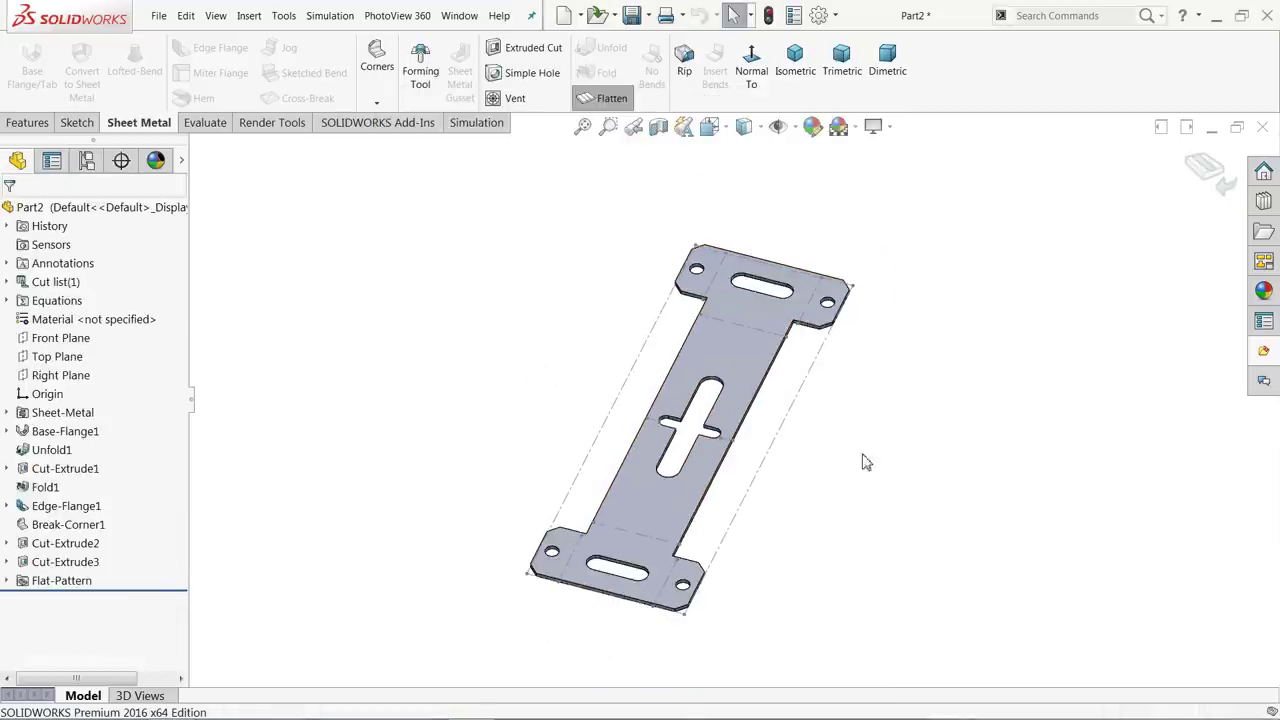
{"action": "scroll", "coordinate": [866, 462], "scroll_direction": "down", "scroll_amount": 2}
{"action": "middle_click_drag", "start_coordinate": [843, 409], "coordinate": [890, 372]}
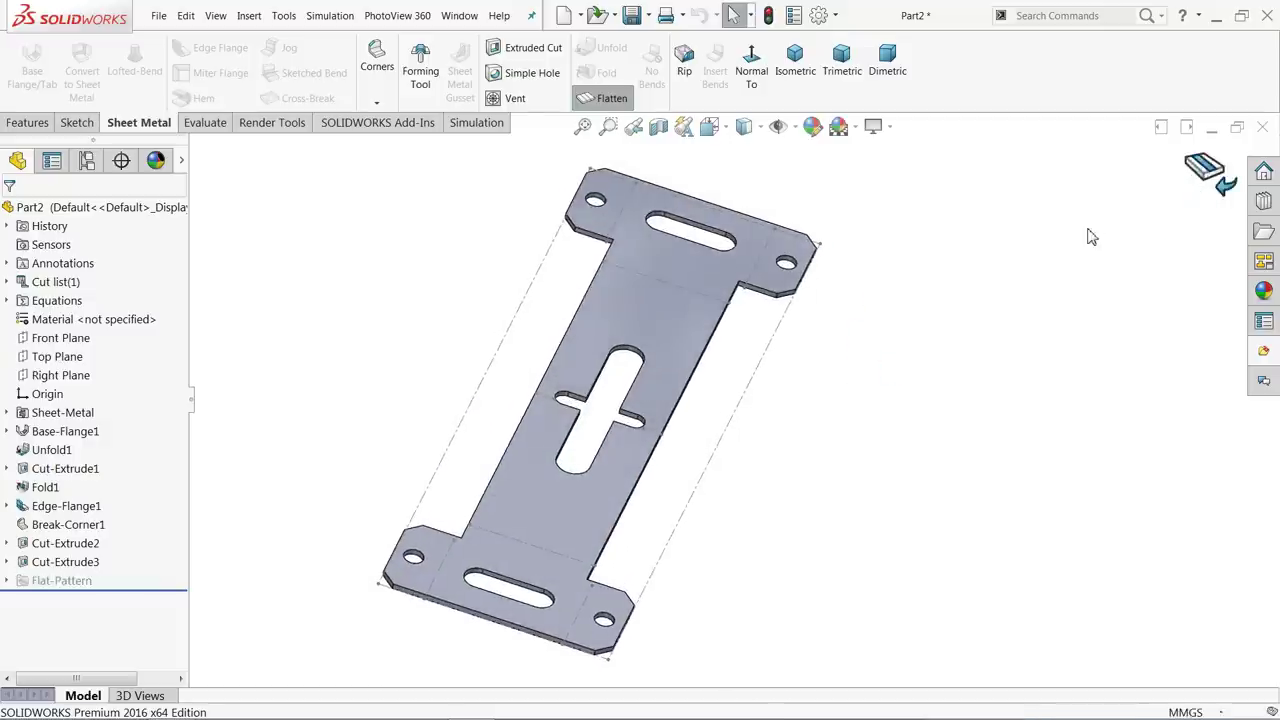
- Assign AISI 304 stainless steel as the clamp's material
{"action": "left_click", "coordinate": [800, 70]}
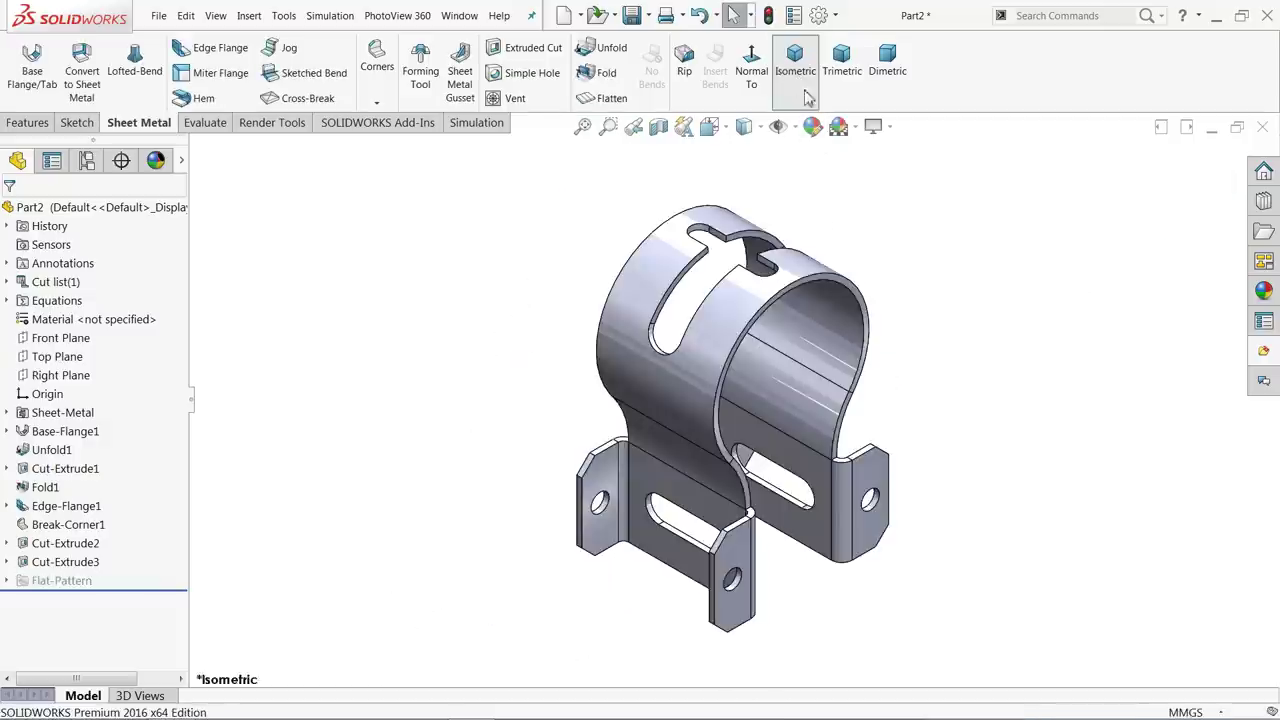
{"action": "scroll", "coordinate": [930, 534], "scroll_direction": "down", "scroll_amount": 2}
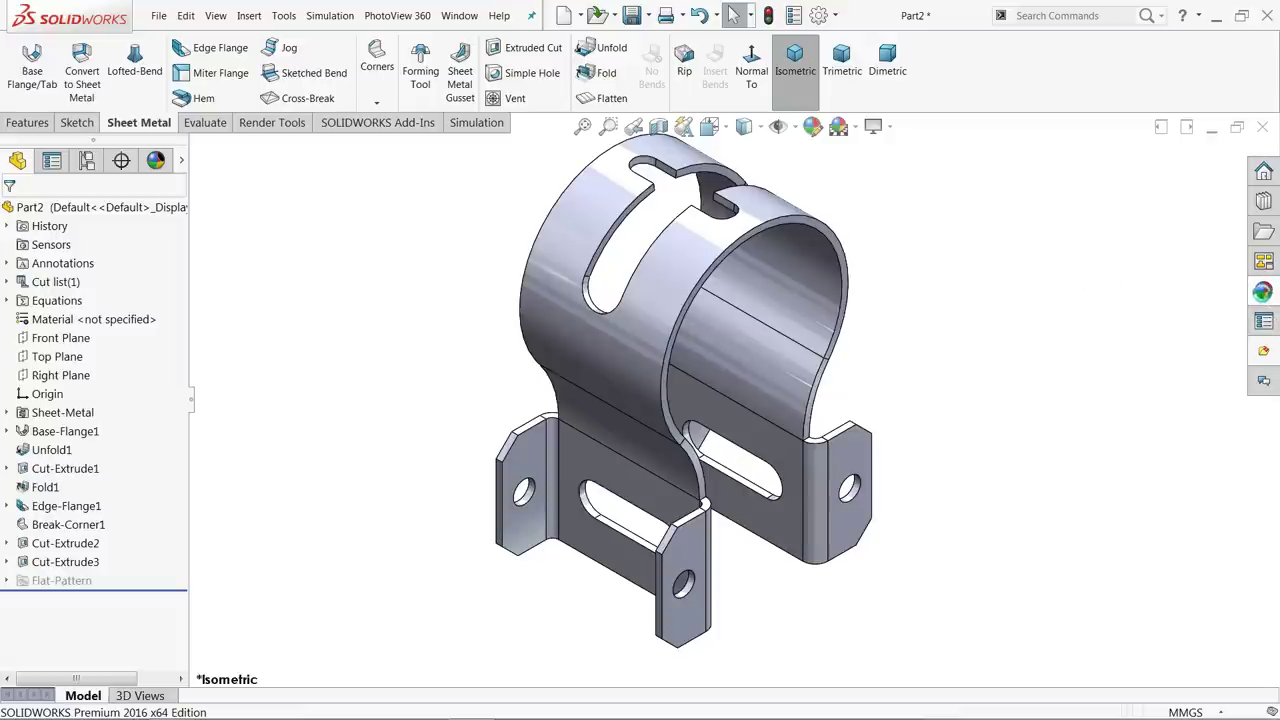
{"action": "left_click", "coordinate": [1261, 292]}
{"action": "left_click", "coordinate": [1118, 177]}
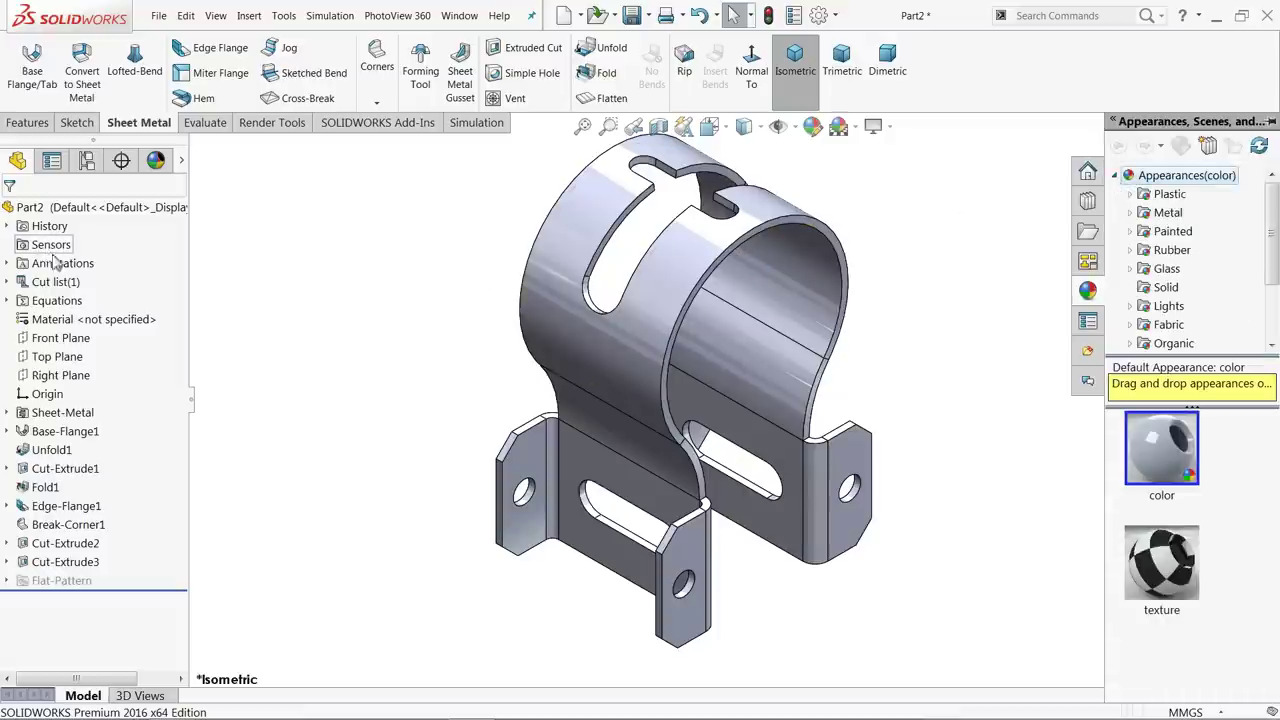
{"action": "right_click", "coordinate": [68, 322]}
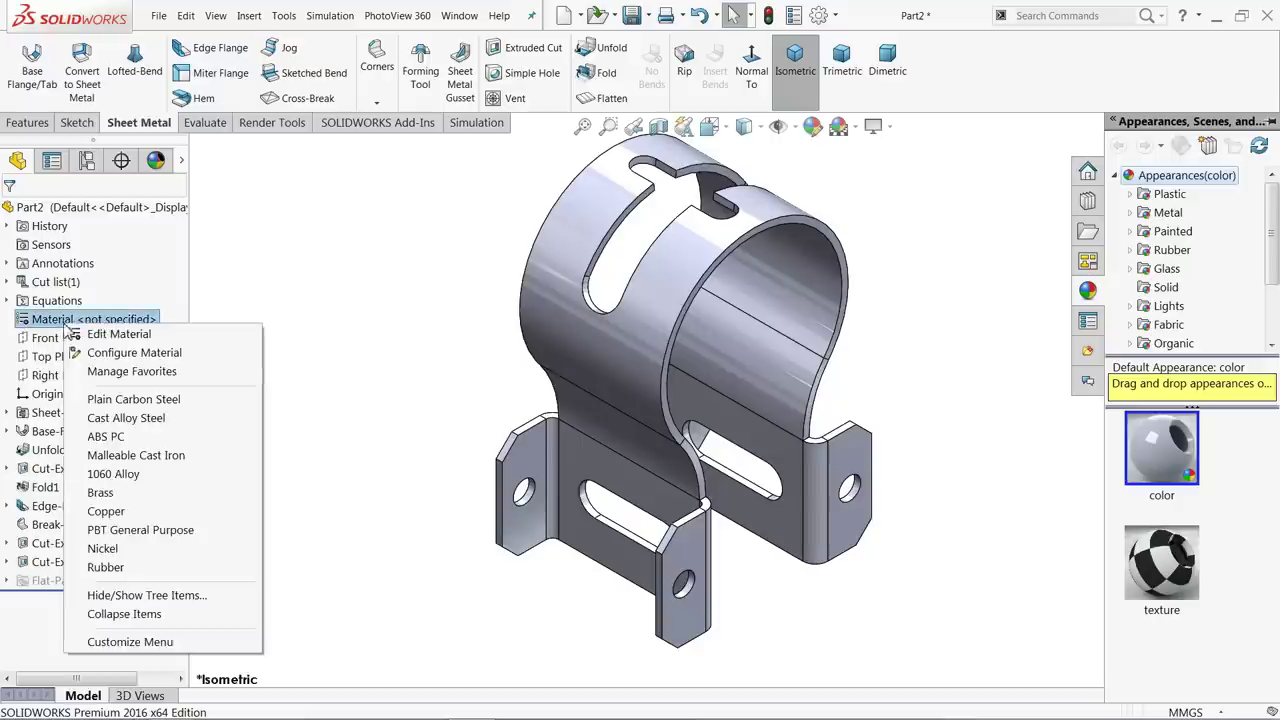
{"action": "left_click", "coordinate": [148, 338]}
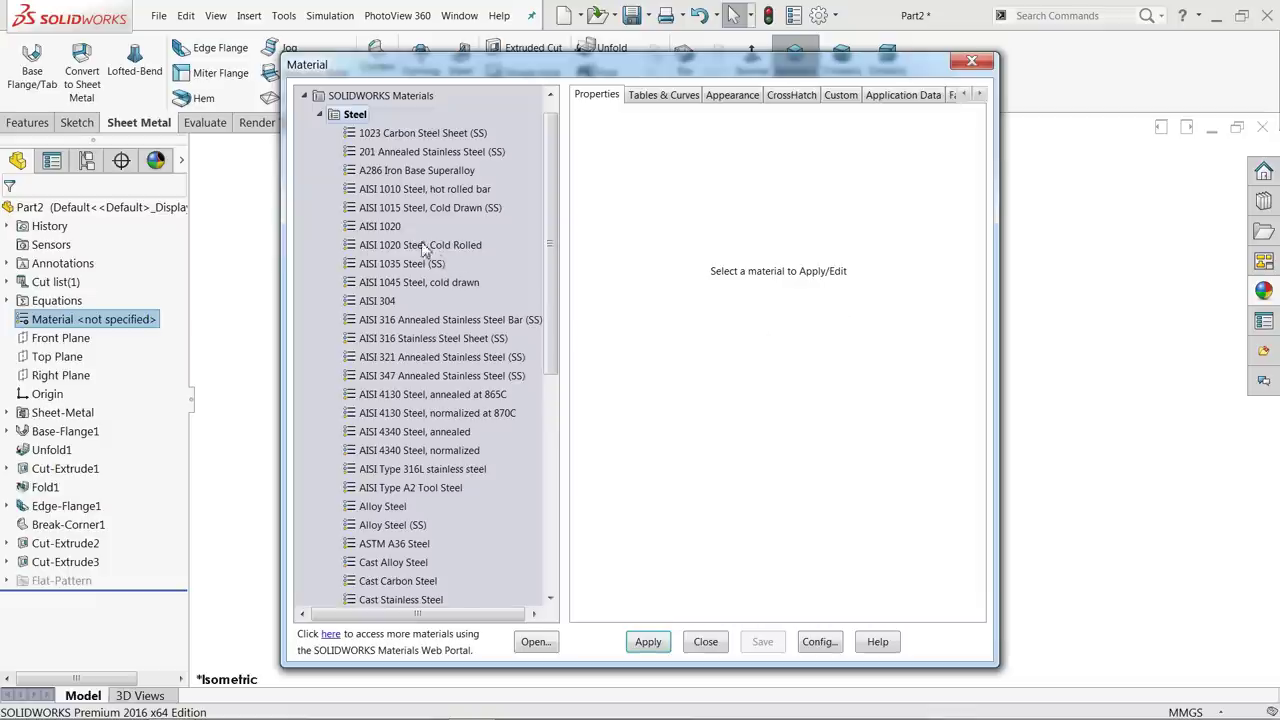
{"action": "left_click", "coordinate": [385, 302]}
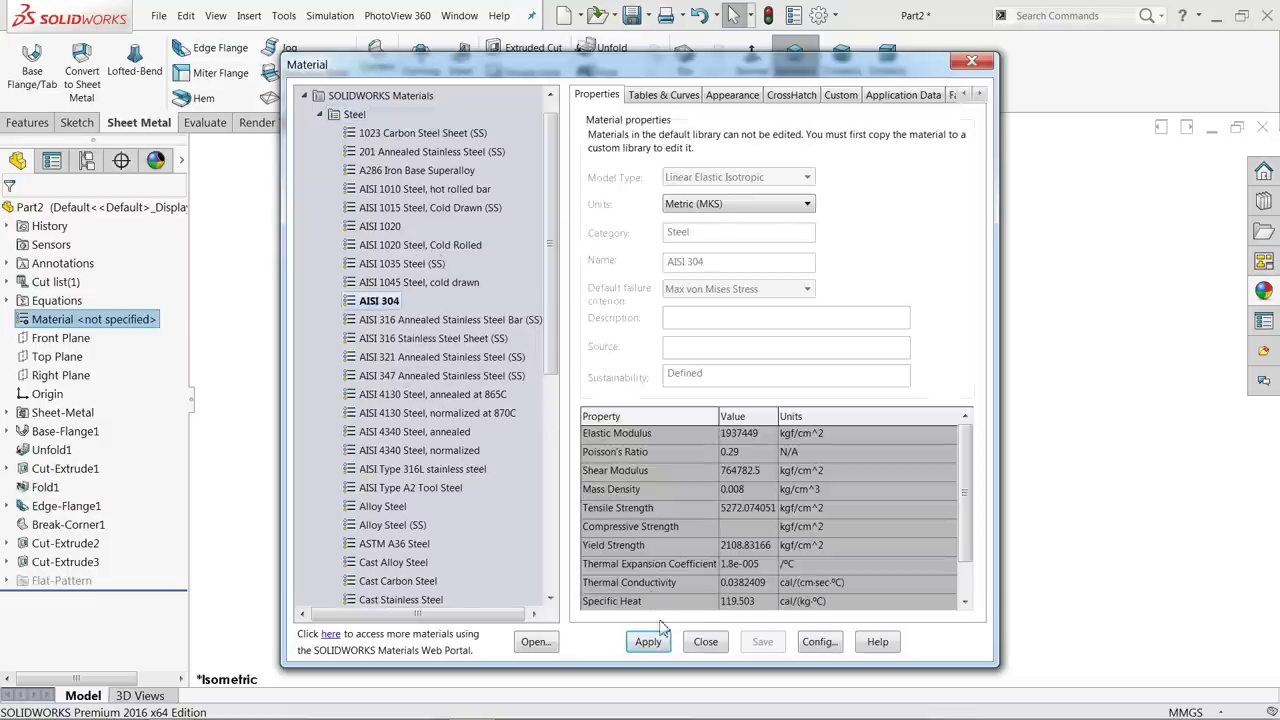
{"action": "left_click", "coordinate": [648, 642]}
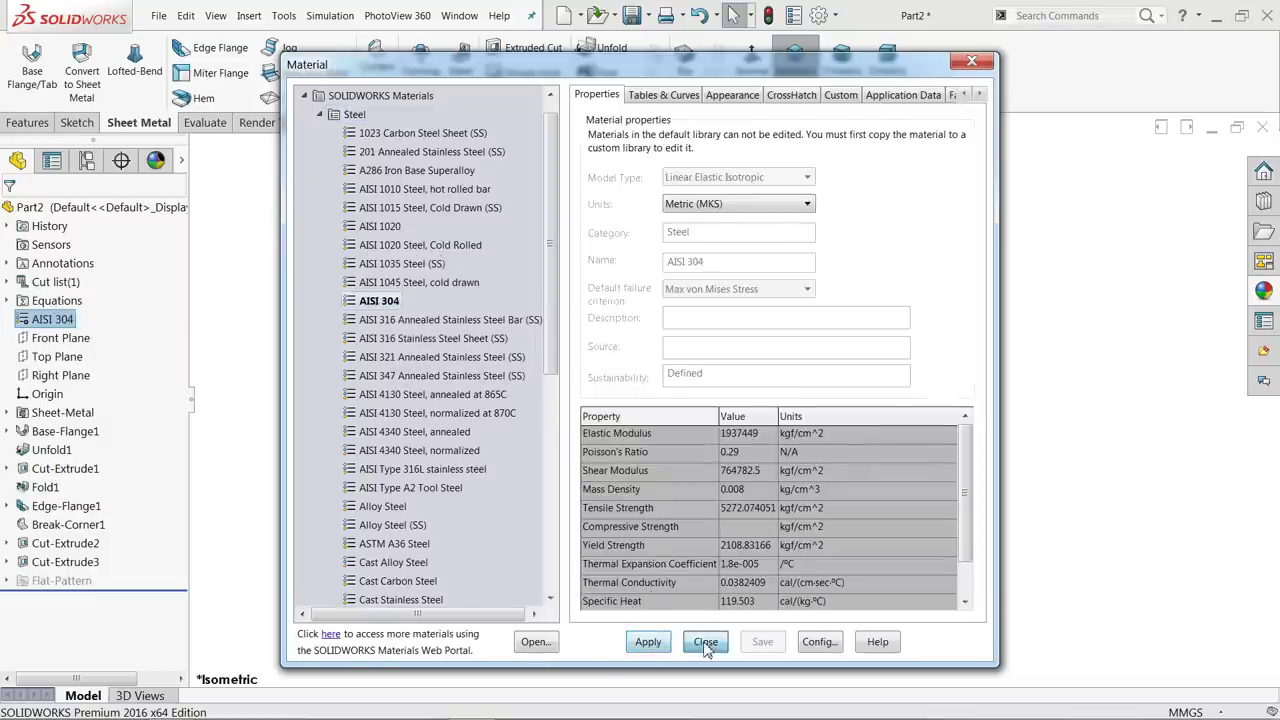
{"action": "left_click", "coordinate": [705, 642]}
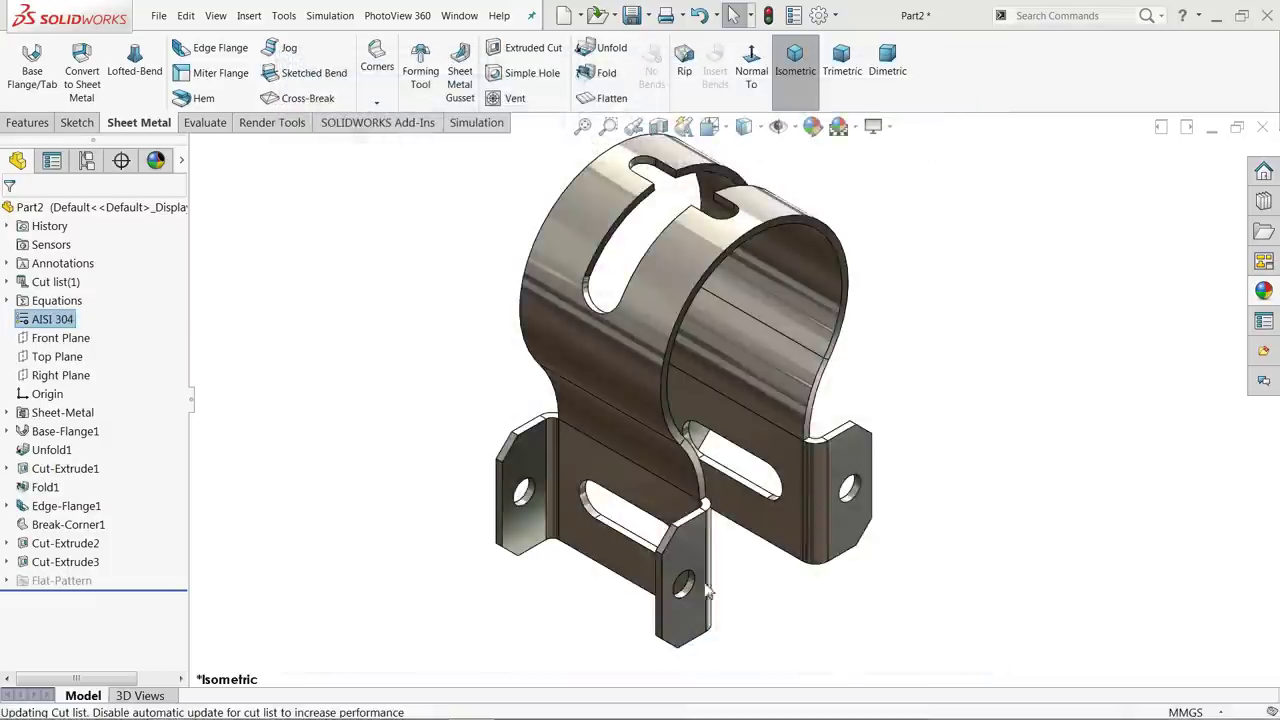
- Apply the brushed steel appearance from Metal > Steel to the clamp
{"action": "left_click", "coordinate": [1266, 292]}
{"action": "left_click", "coordinate": [1132, 213]}
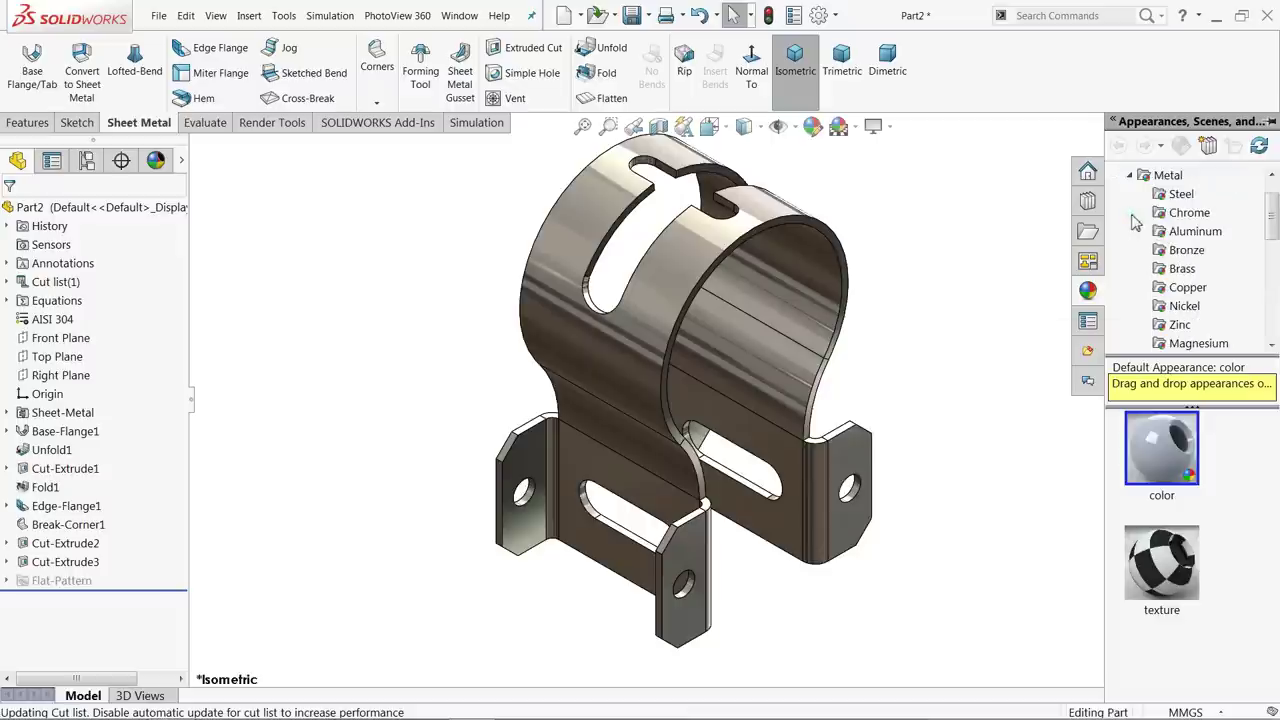
{"action": "left_click", "coordinate": [1181, 194]}
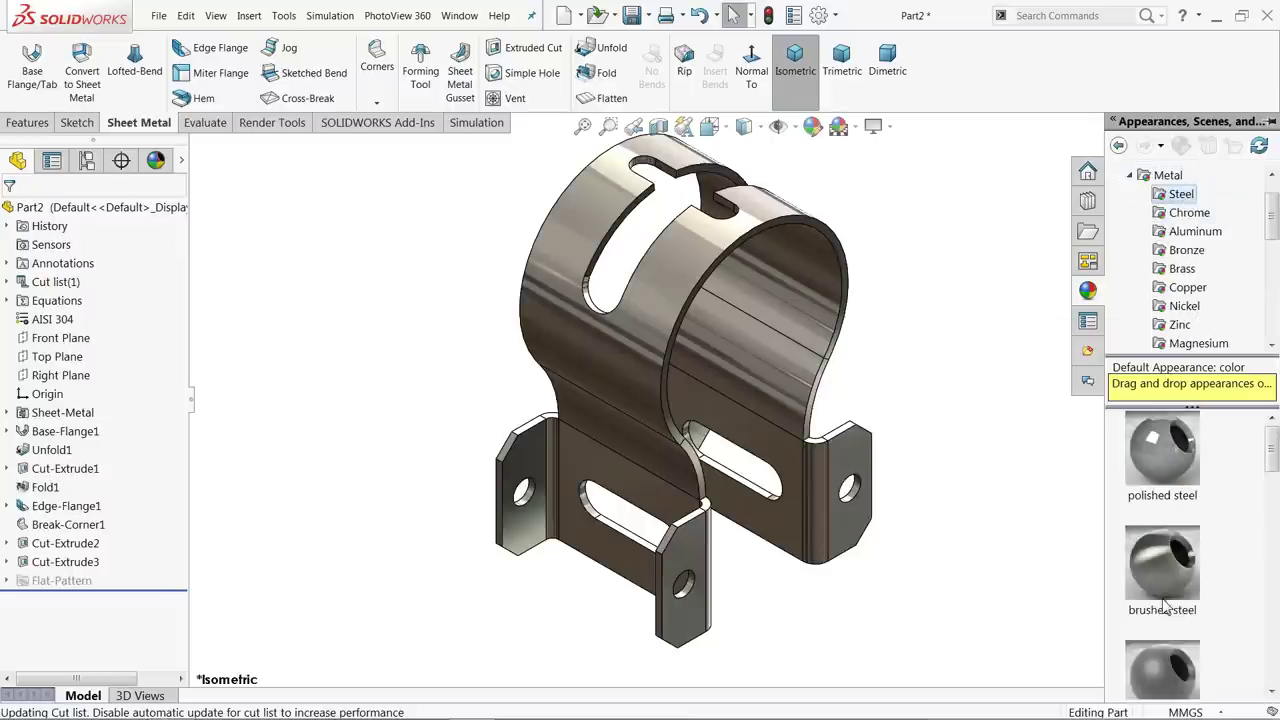
{"action": "double_click", "coordinate": [1164, 592]}
{"action": "mouse_move", "coordinate": [1162, 565]}
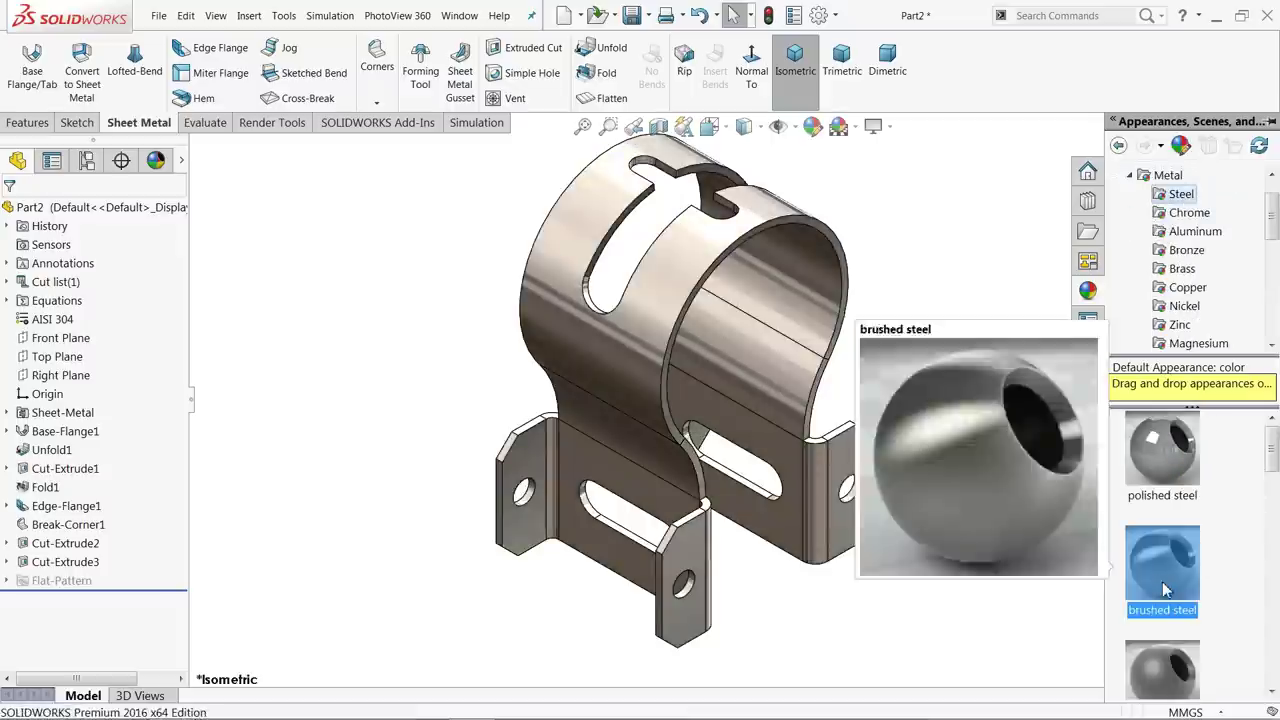
{"action": "scroll", "coordinate": [918, 376], "scroll_direction": "up", "scroll_amount": 1}
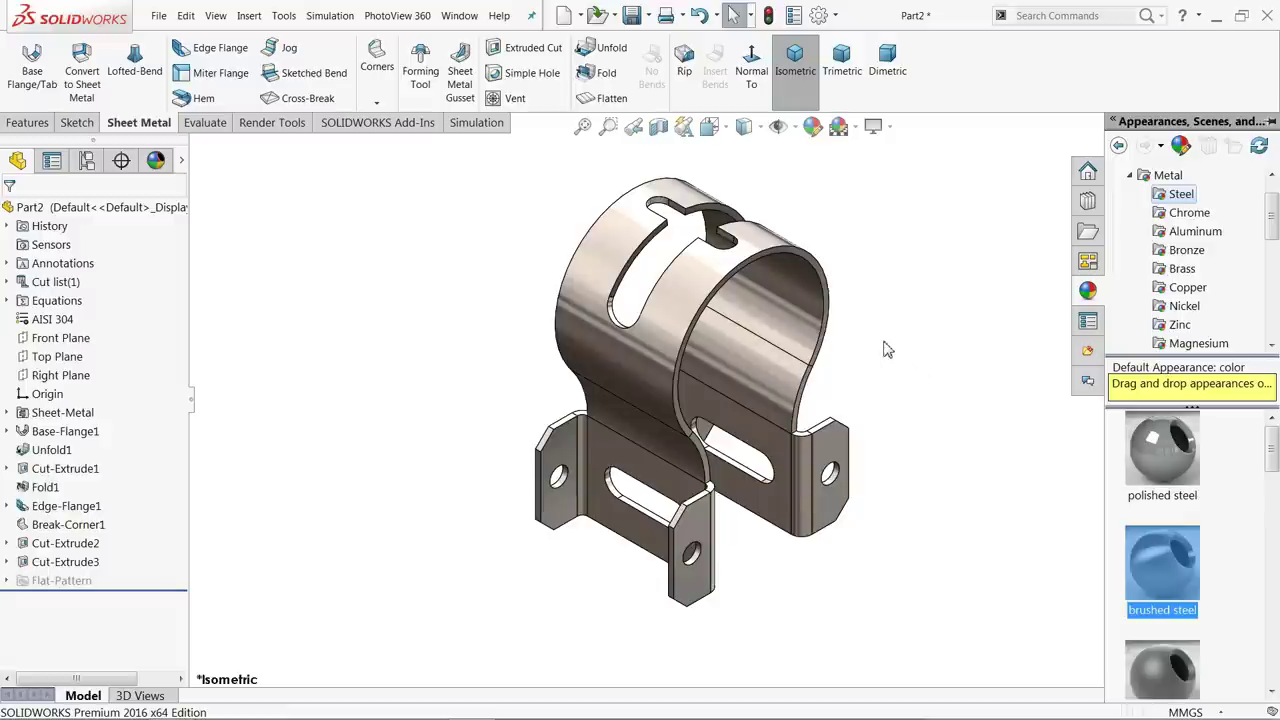
{"action": "scroll", "coordinate": [884, 349], "scroll_direction": "down", "scroll_amount": 2}
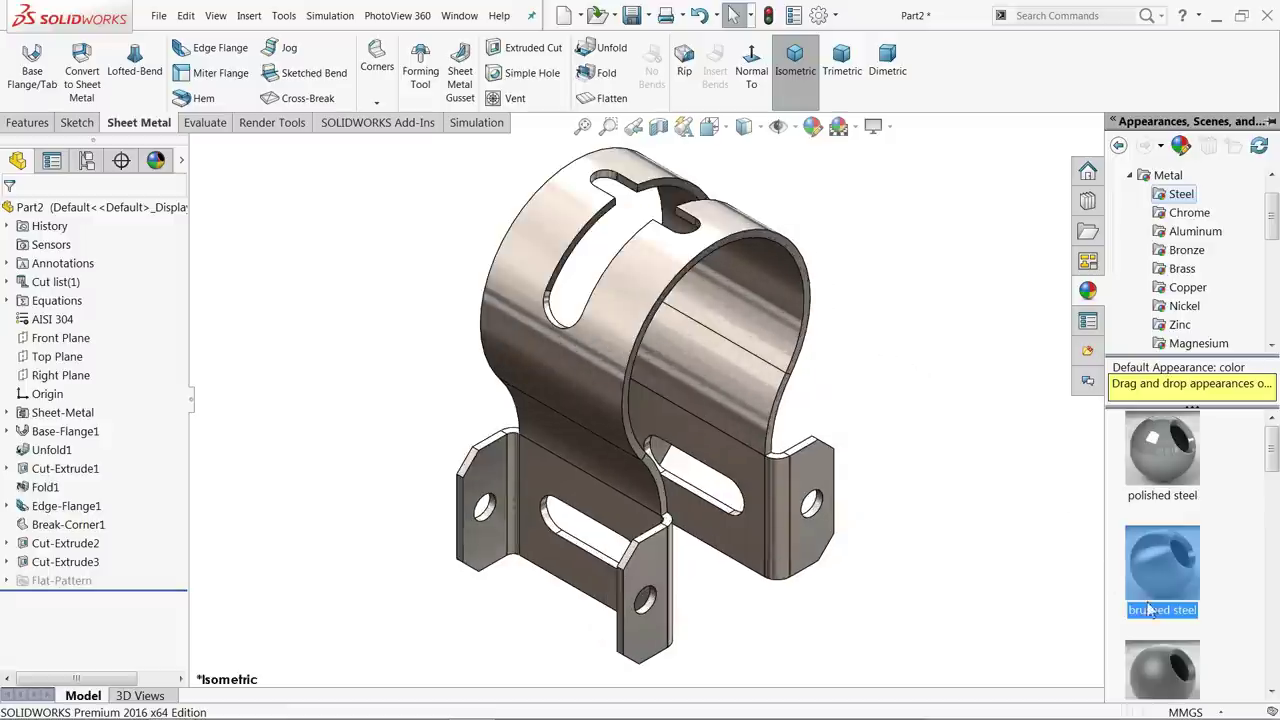